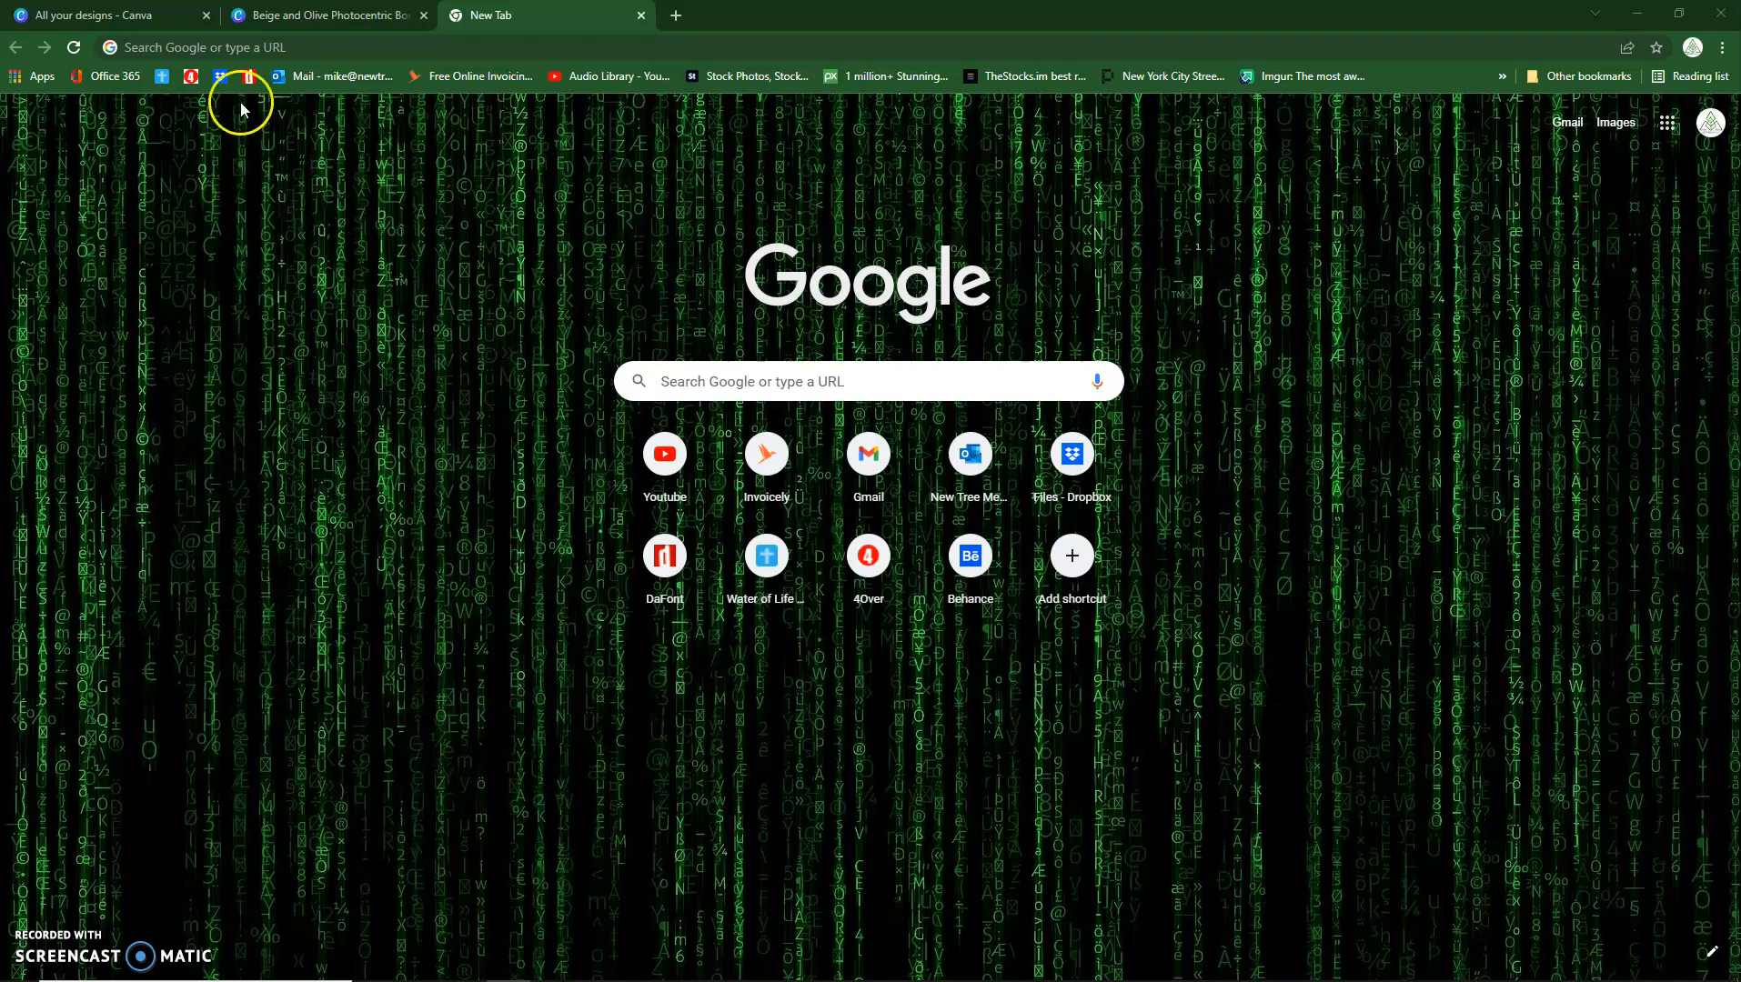
Step: Go to canva.com in the new browser tab
text(c)
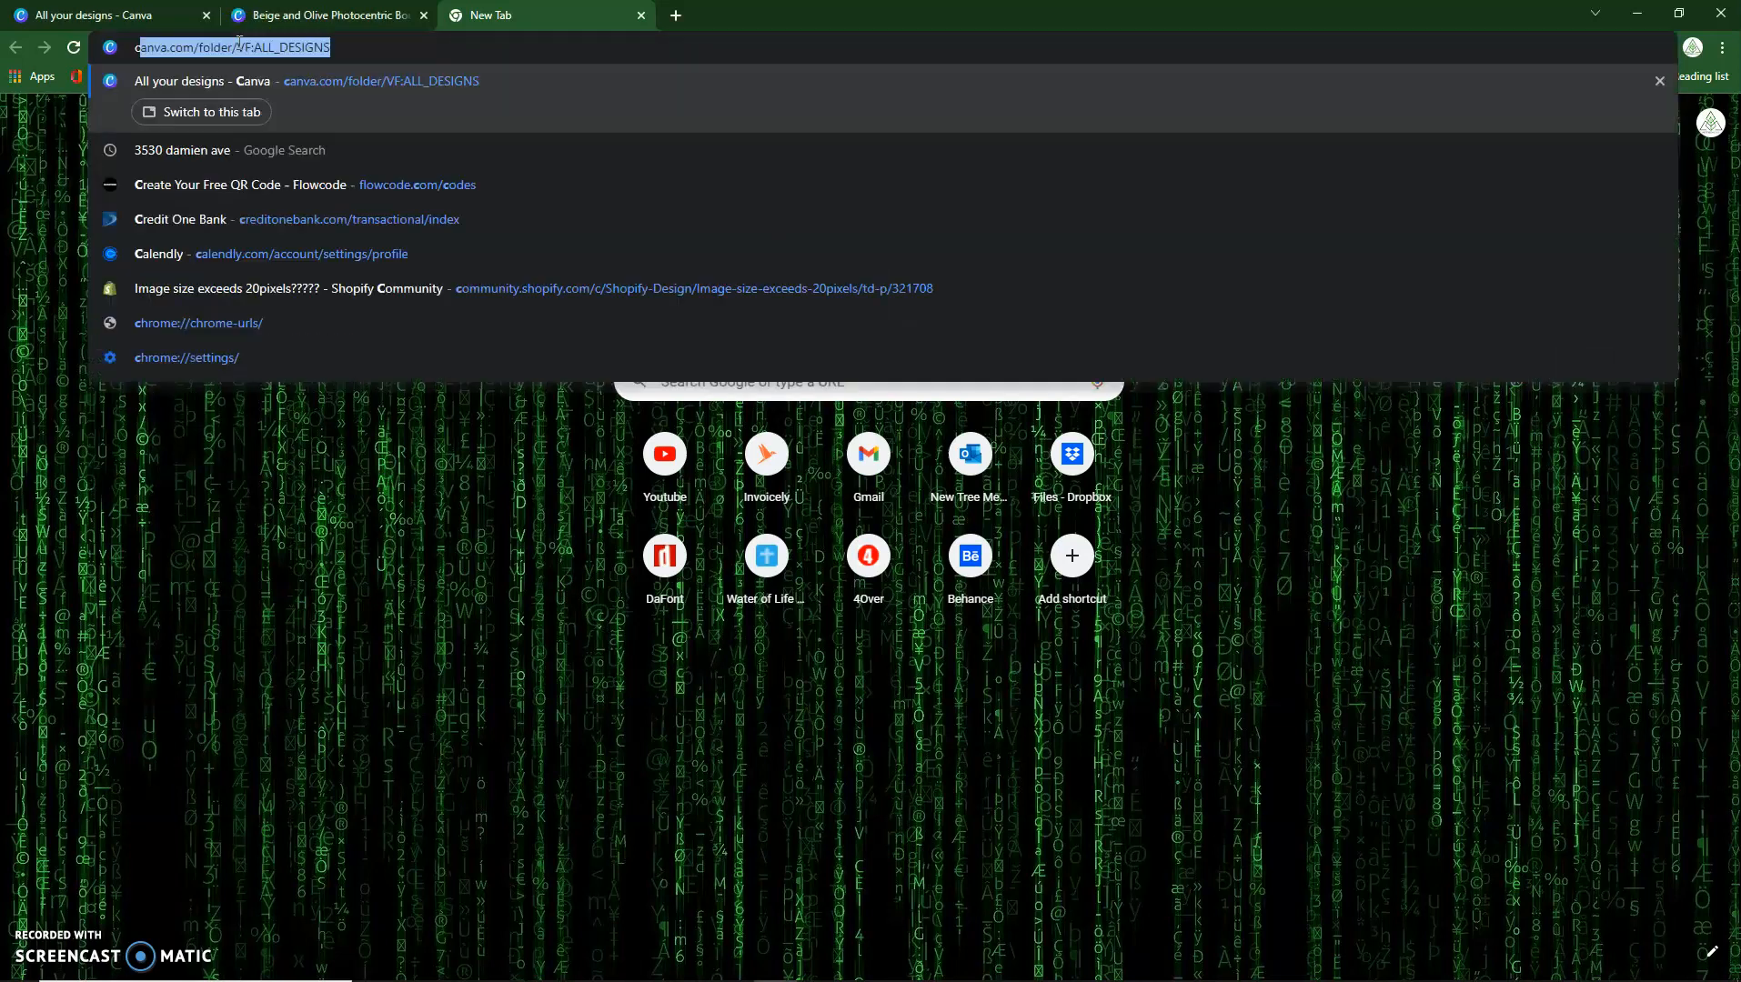
text(anva)
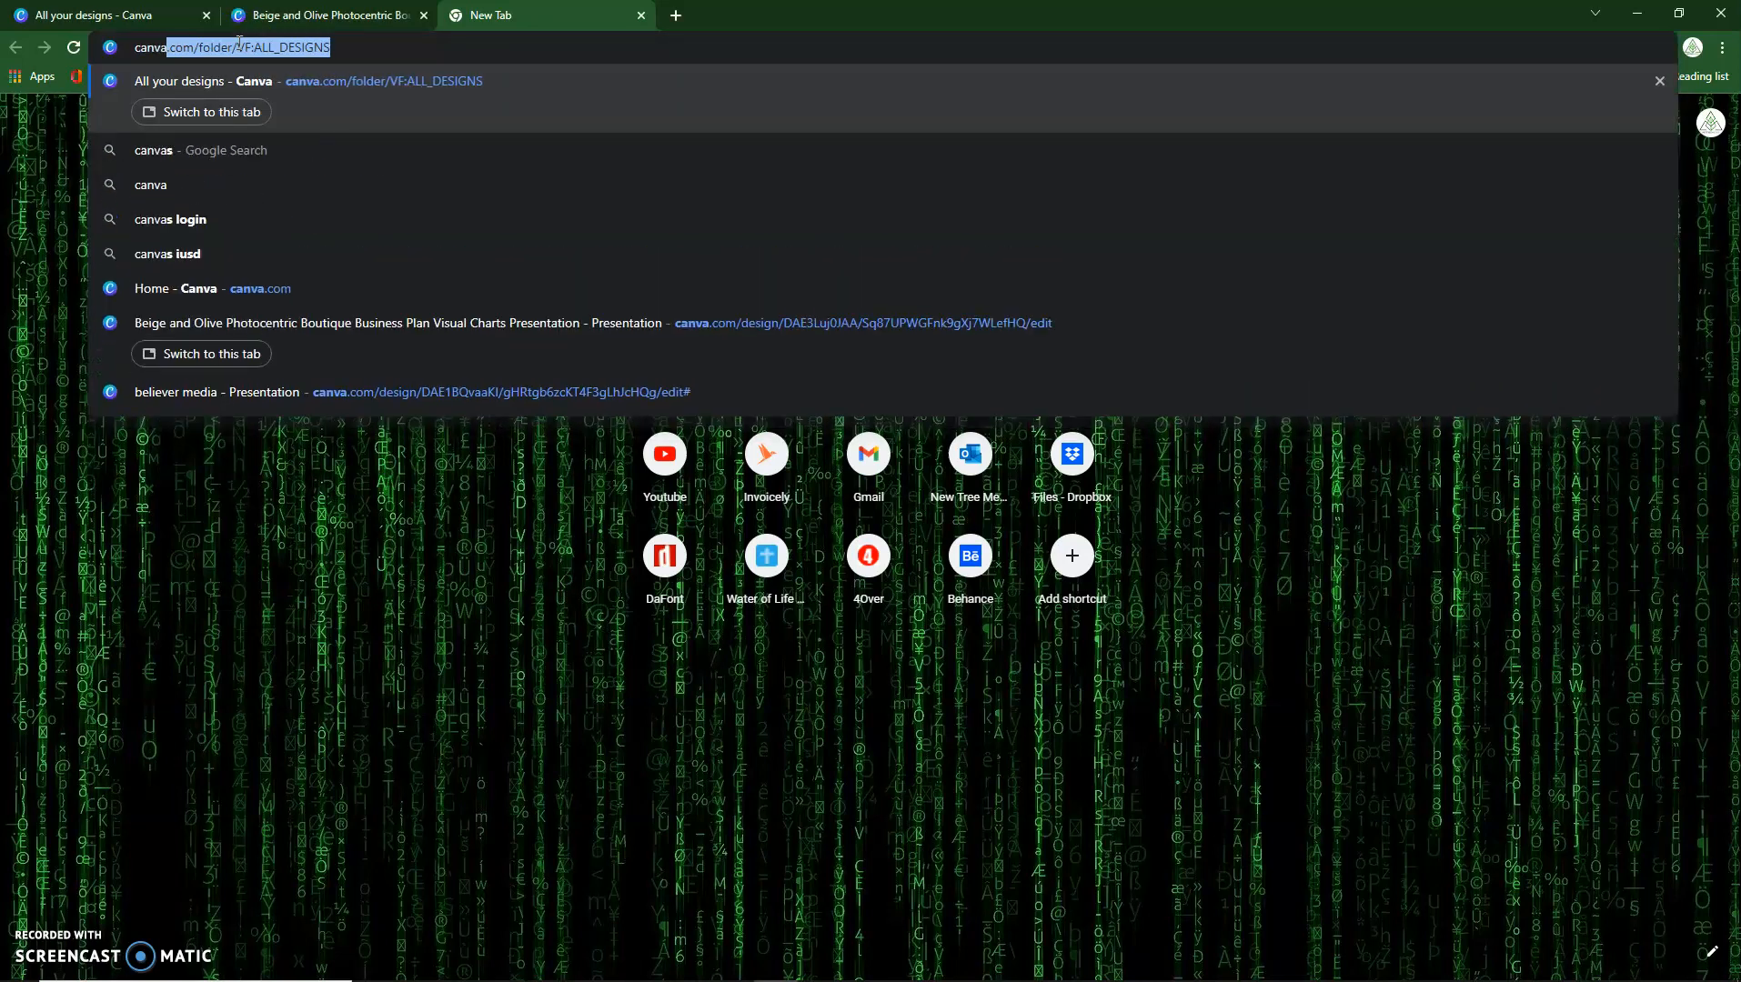
text(.com)
key(Return)
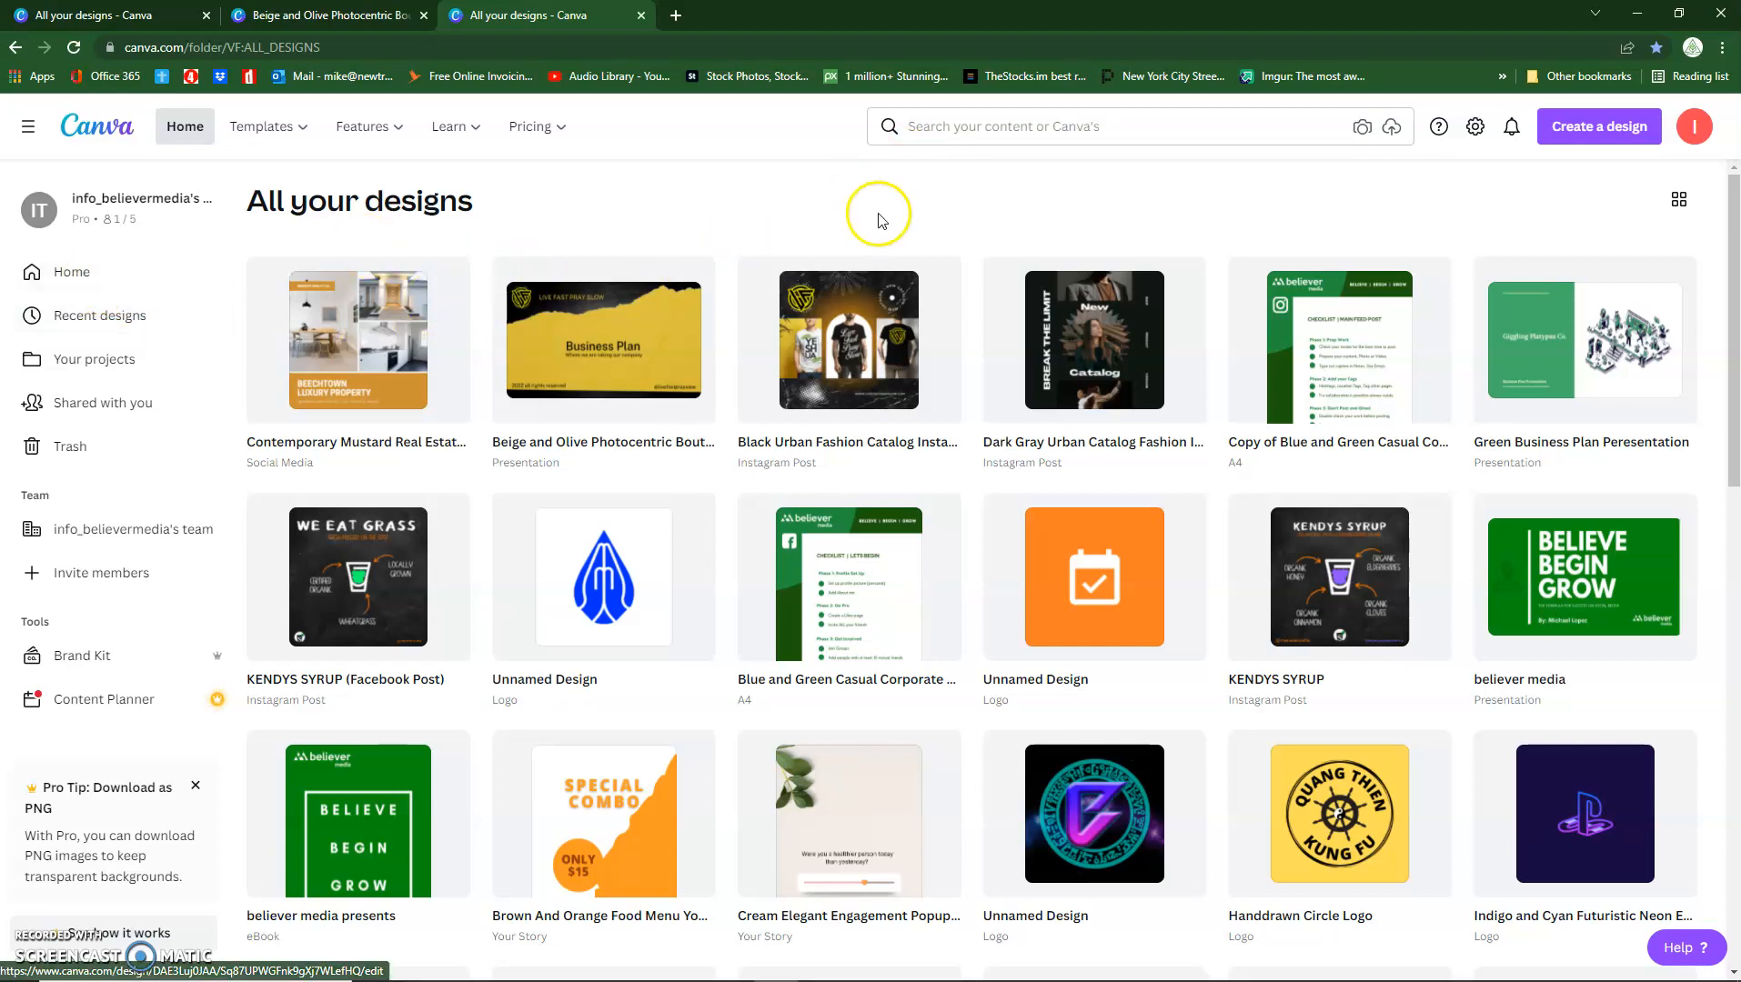
Step: Search Canva for "real estate" and show the matching templates instead of the saved designs
click(987, 132)
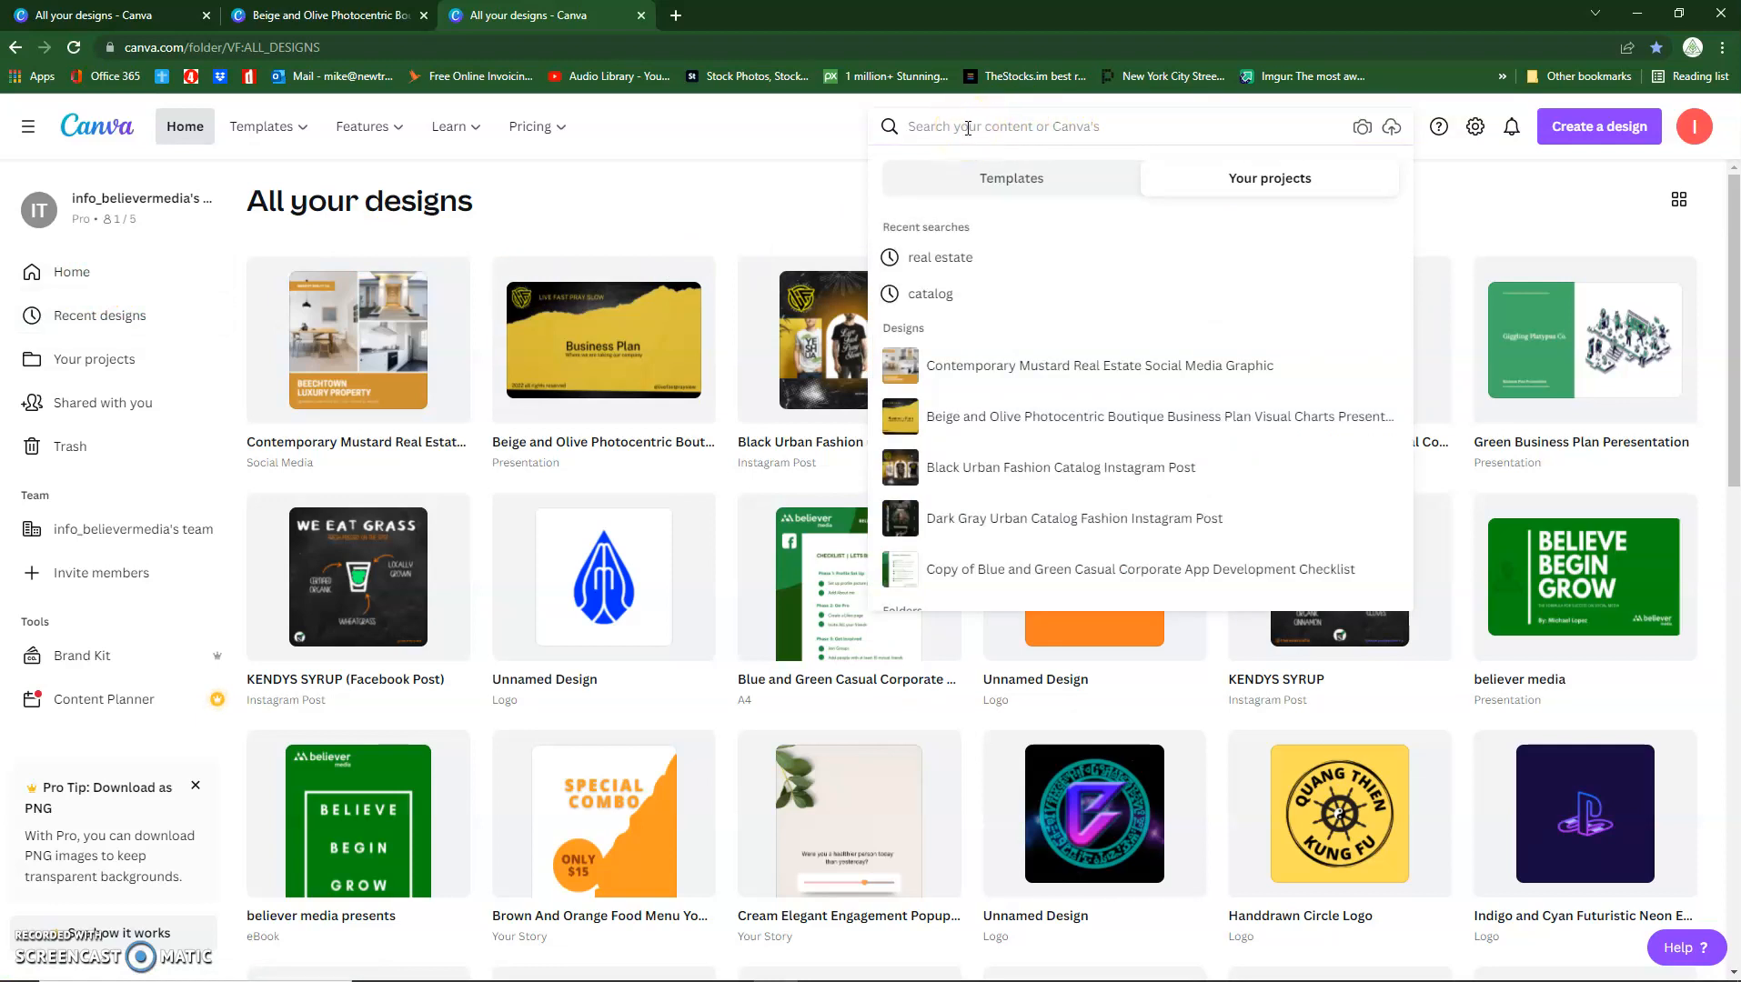
click(981, 251)
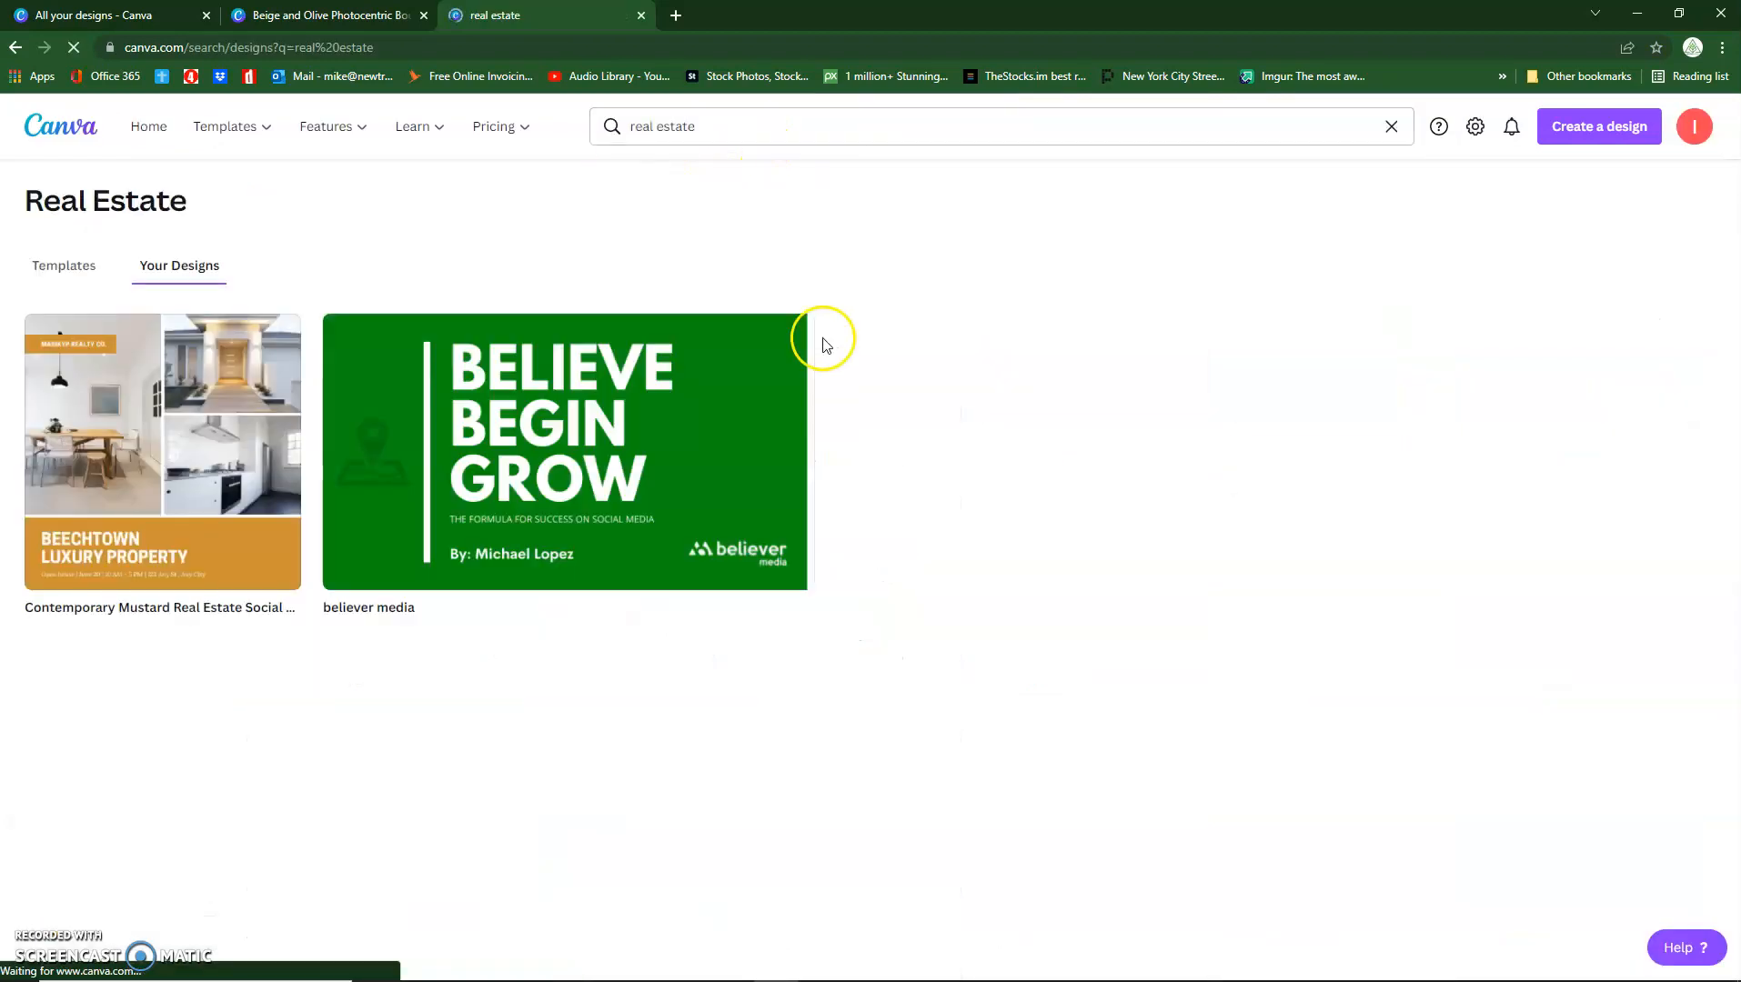
click(65, 268)
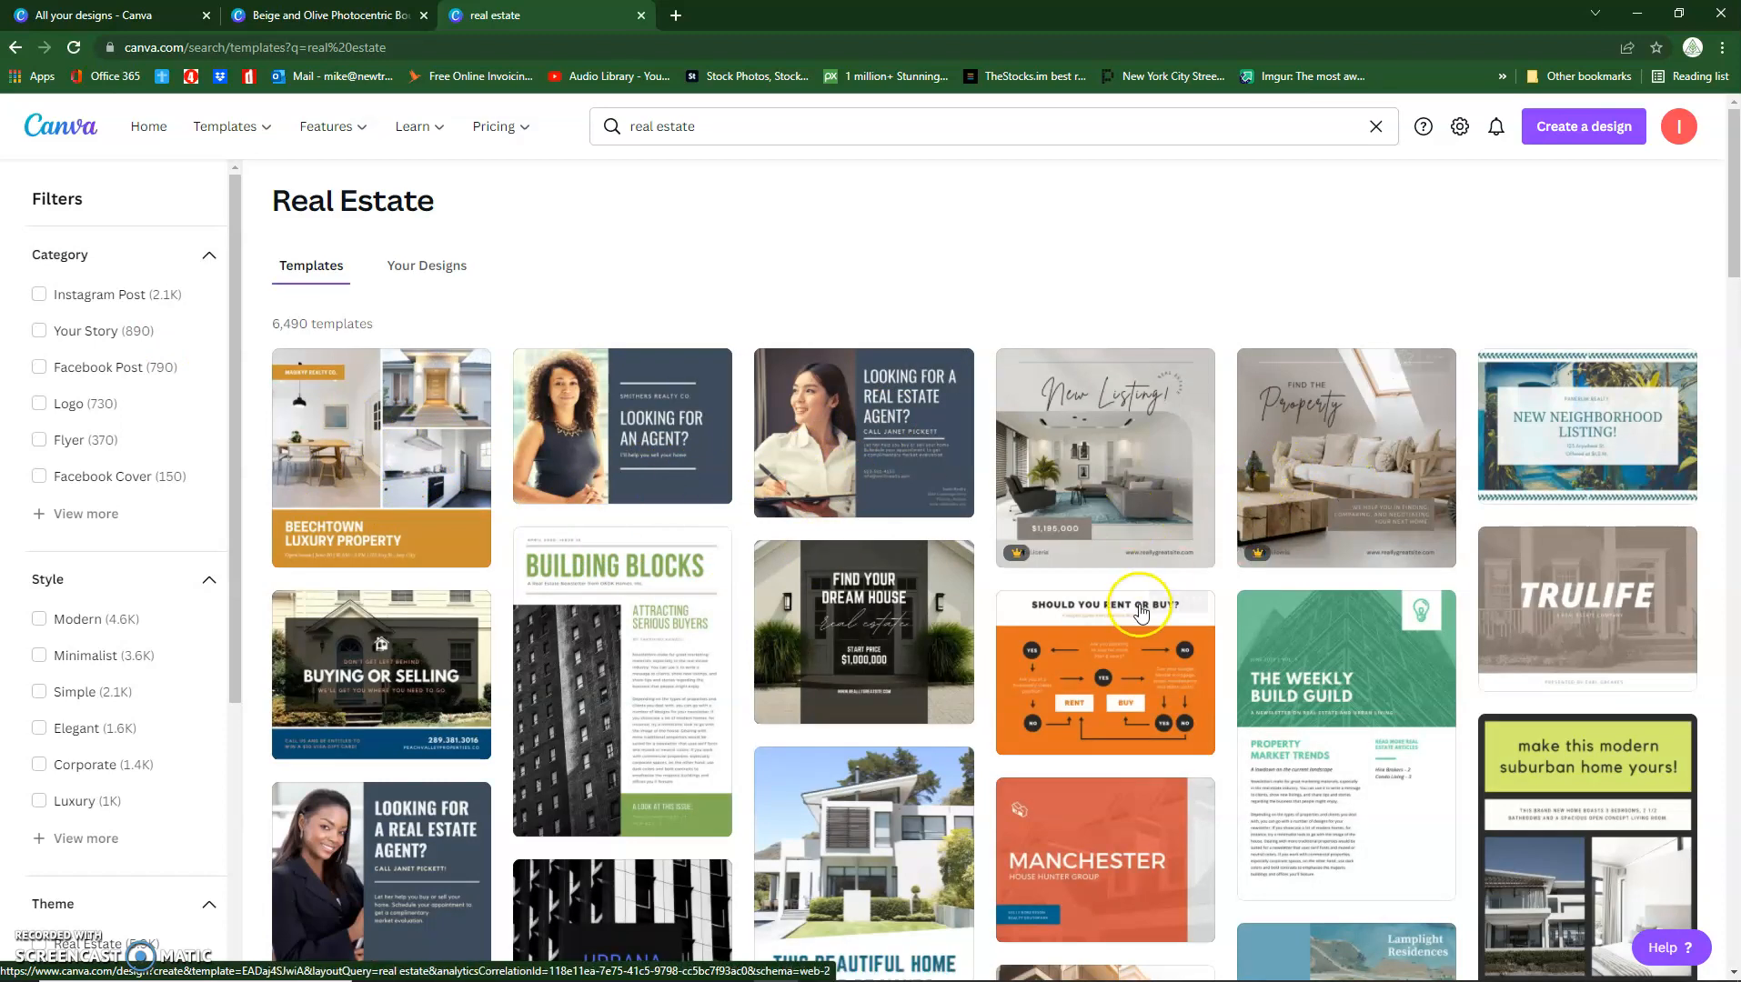
Step: Look through the real estate templates and open the mustard "Beechtown Luxury Property" template for editing
scroll(1000, 600, down, 7)
scroll(813, 630, down, 10)
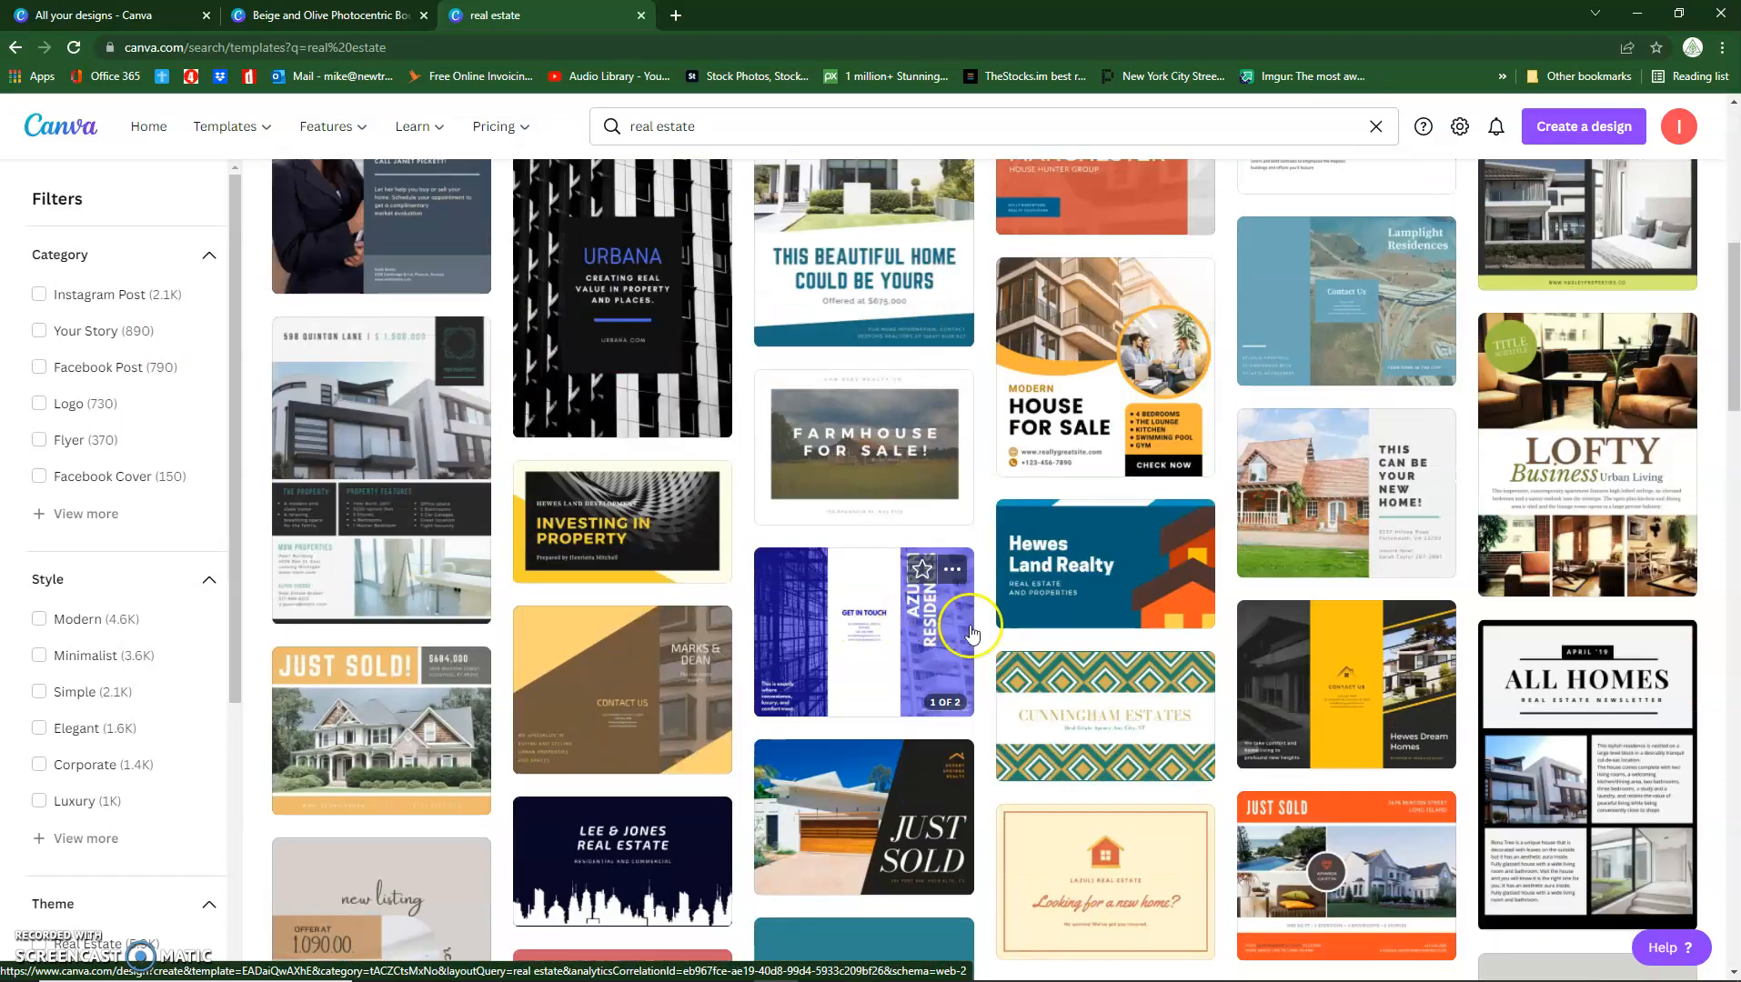
scroll(1040, 630, down, 10)
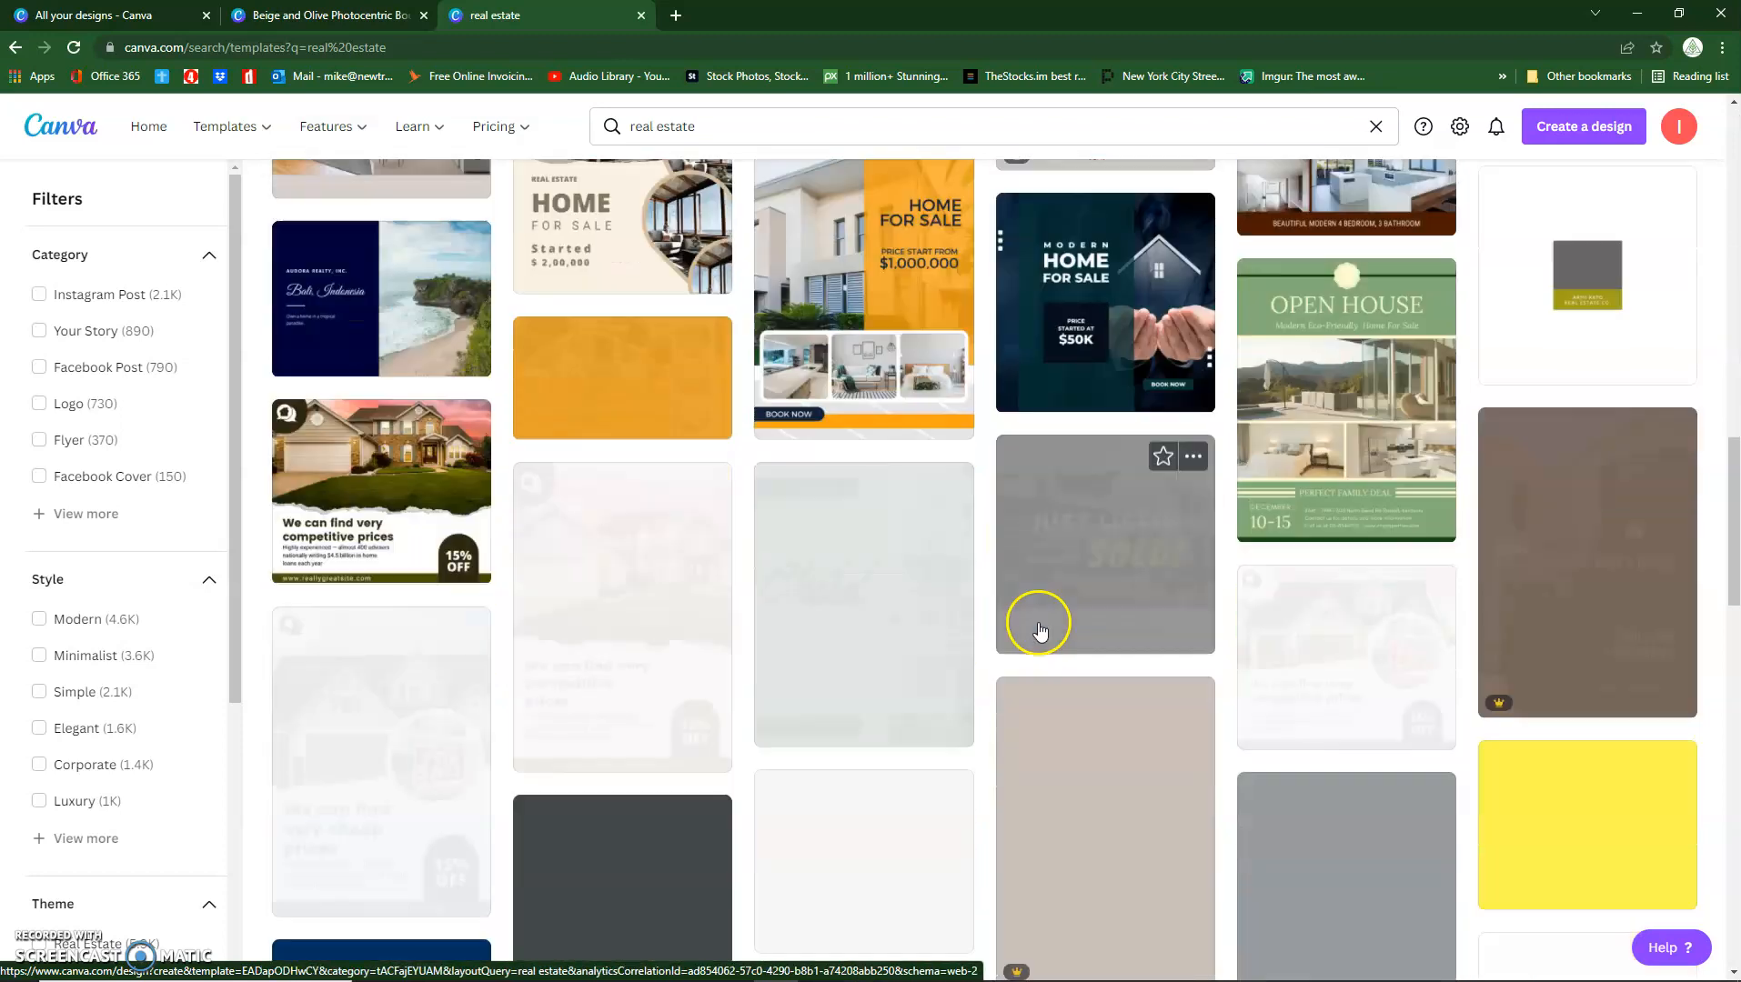
scroll(1039, 630, up, 4)
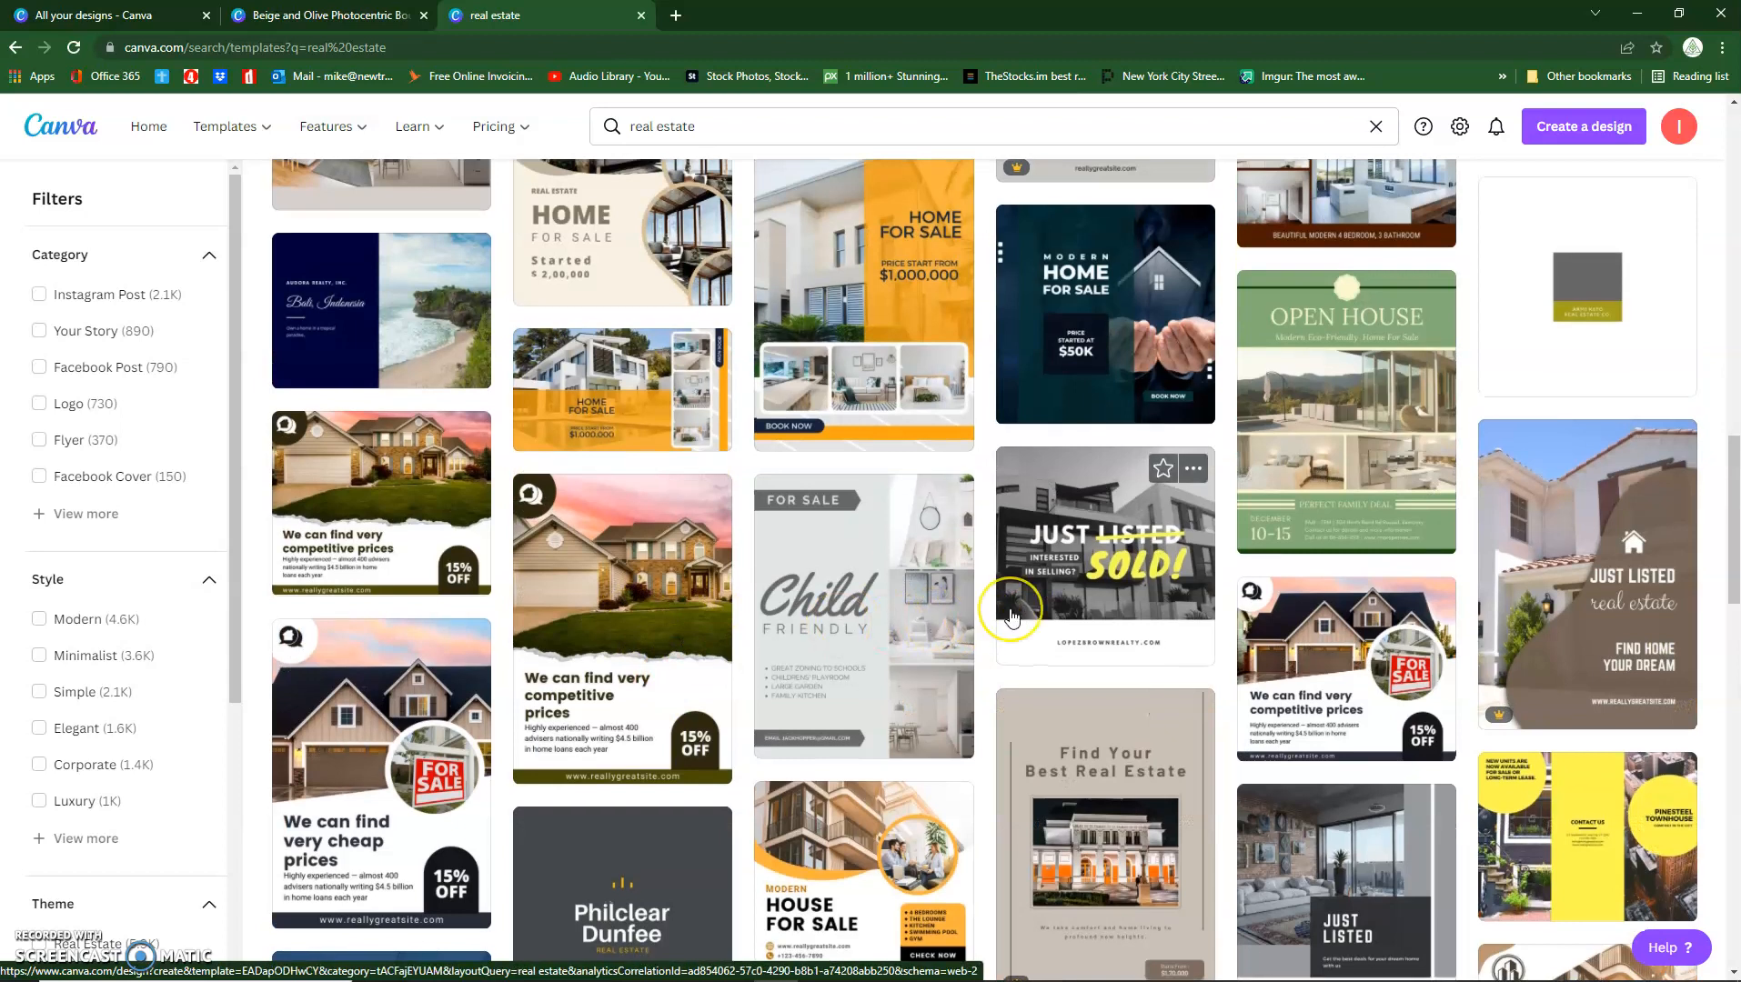
scroll(903, 564, up, 3)
scroll(903, 544, up, 5)
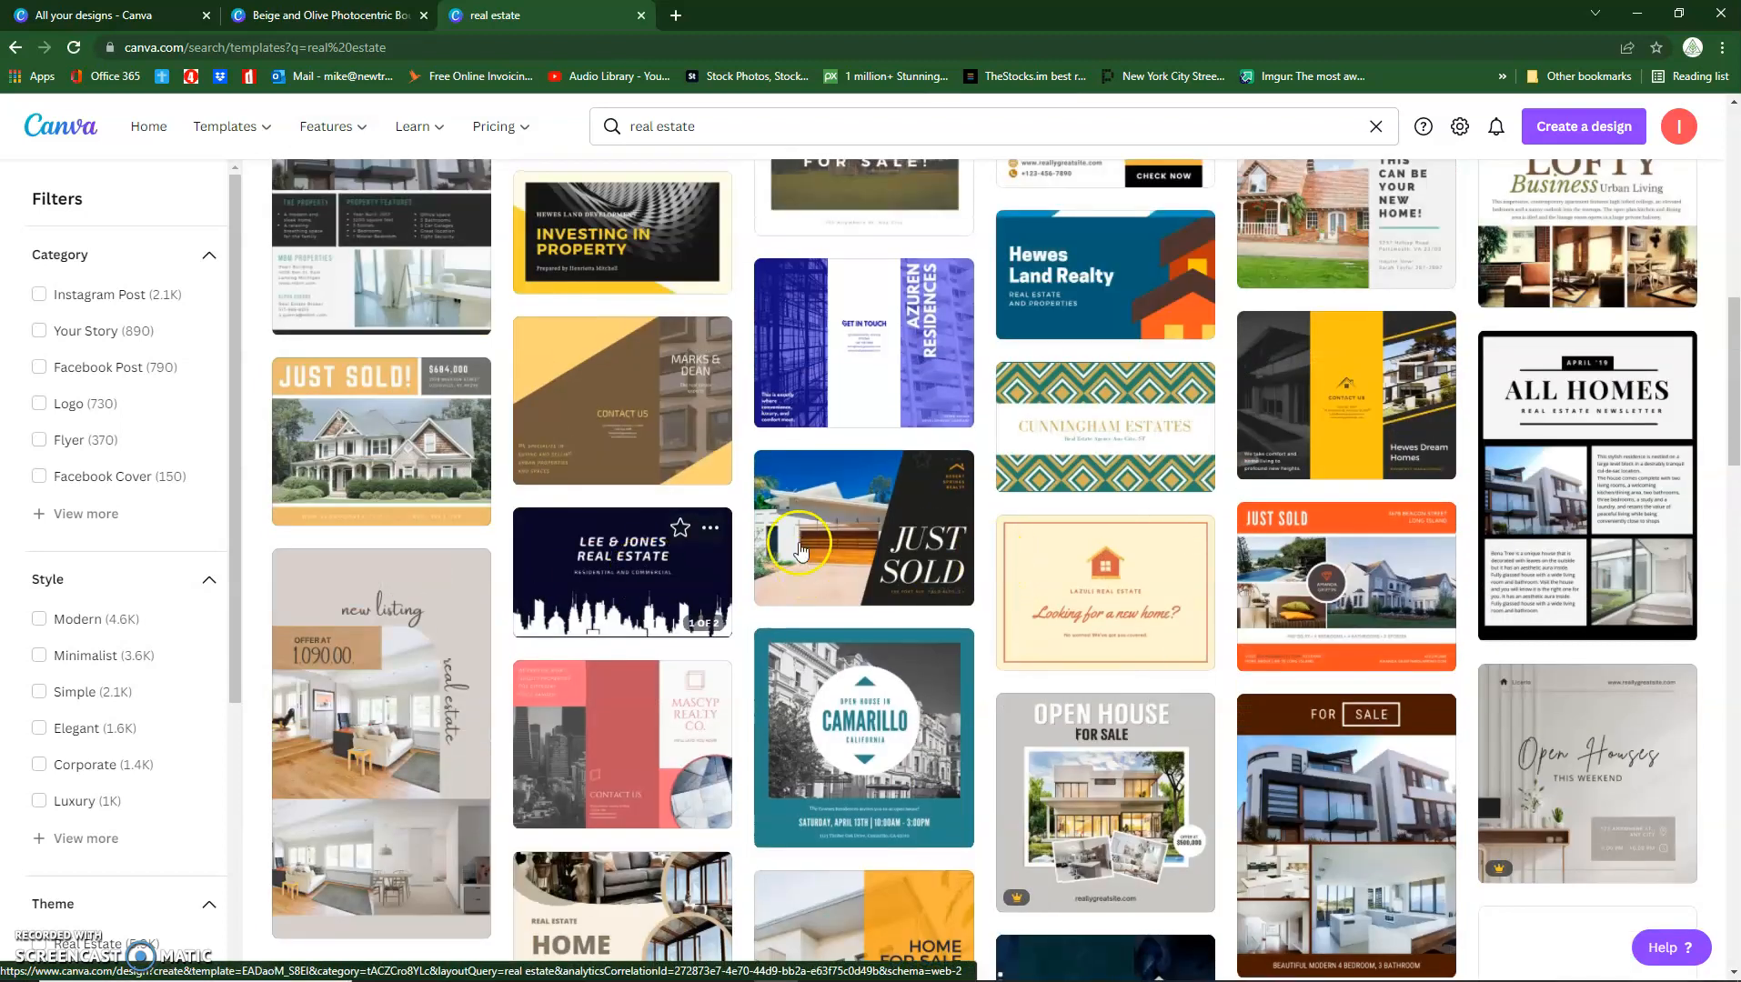
scroll(730, 557, up, 8)
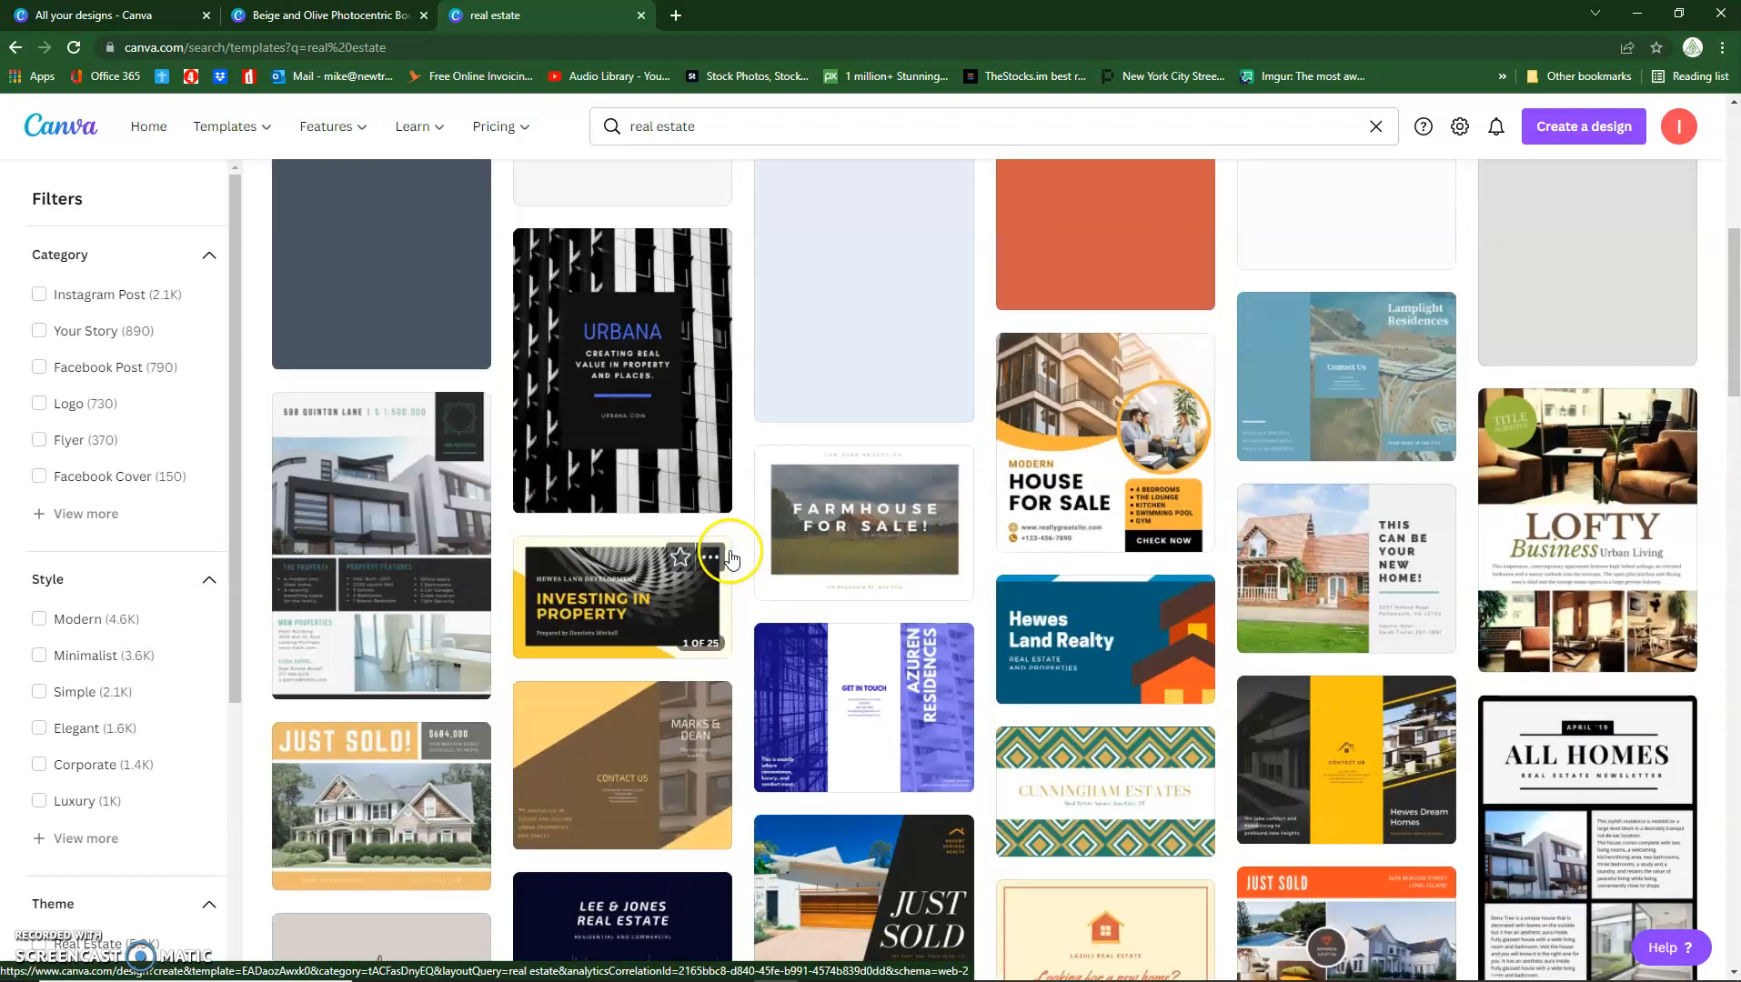
scroll(719, 555, up, 3)
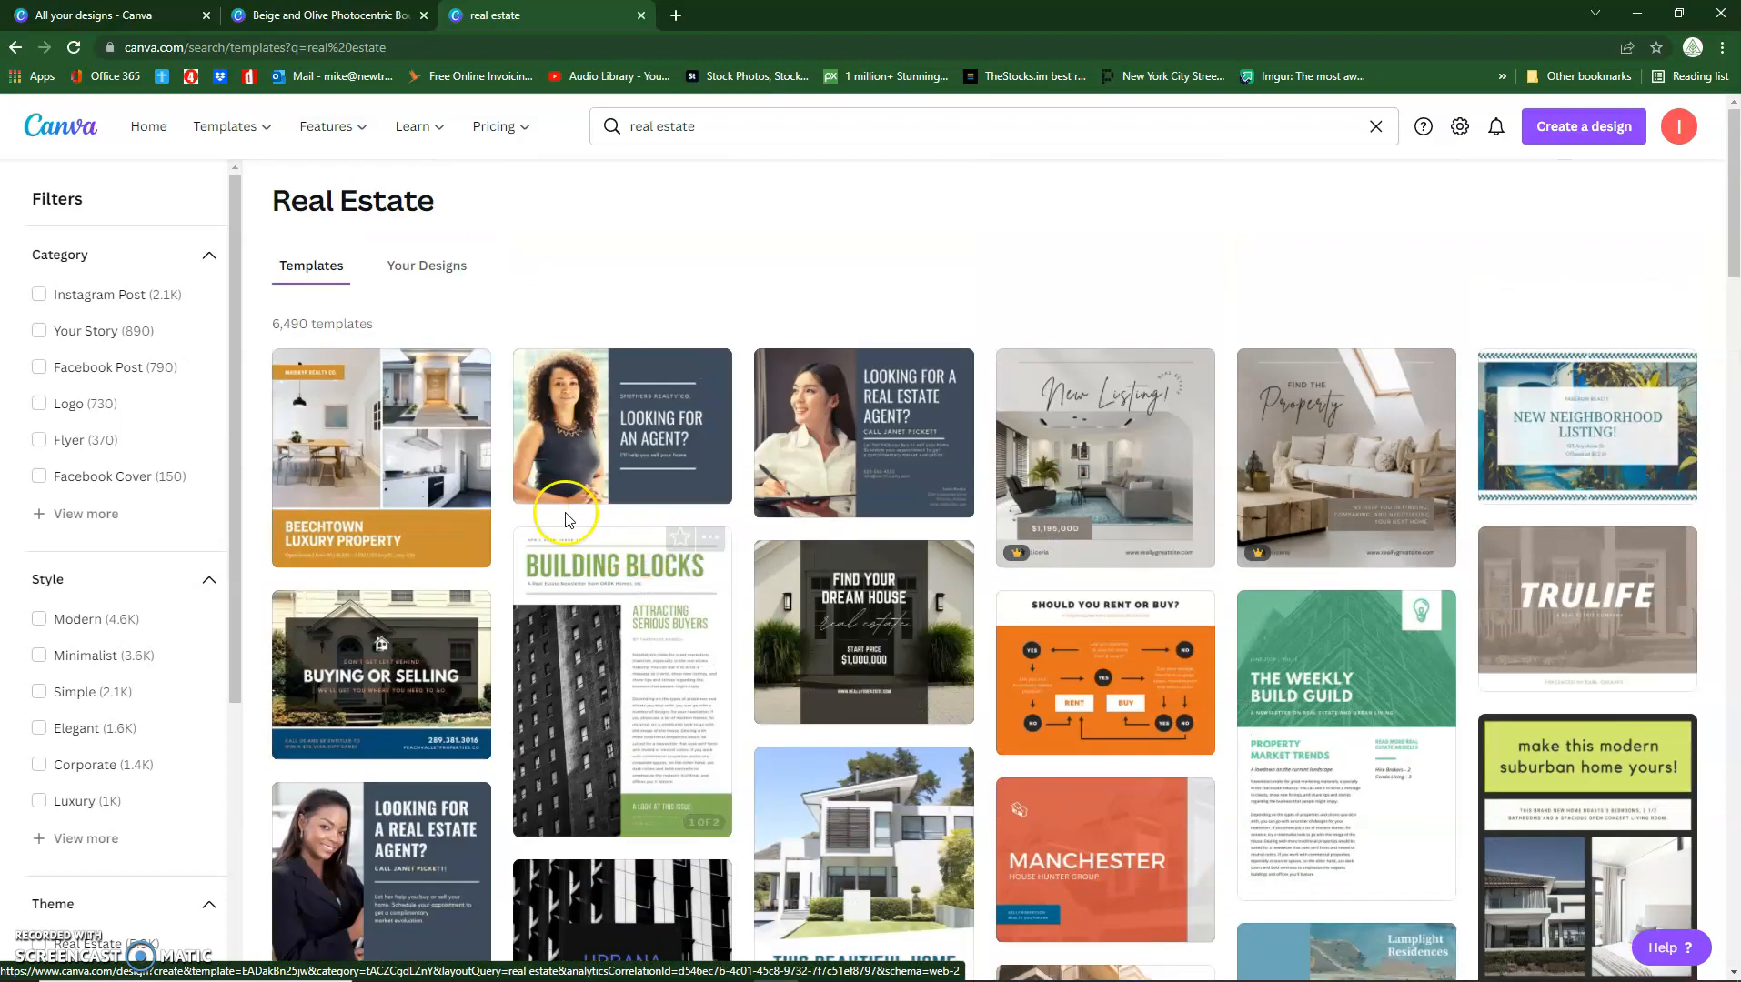
click(387, 475)
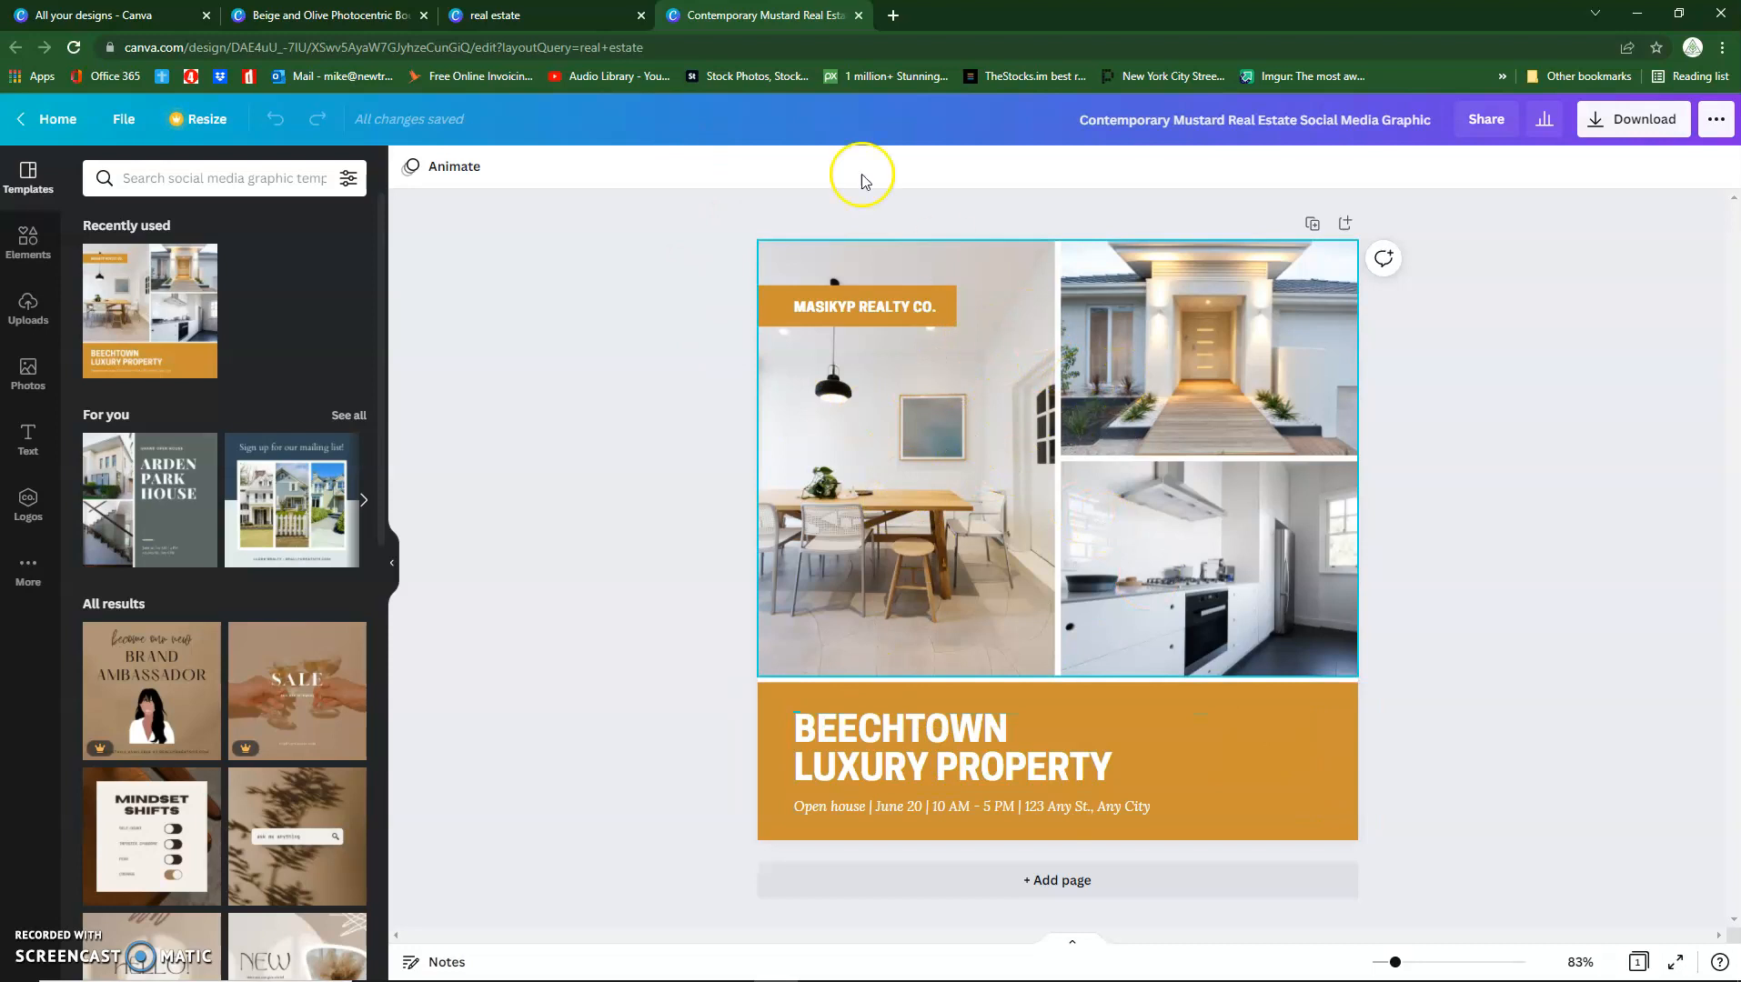
Step: Search the web for the listed property's street address in a new browser tab
click(894, 16)
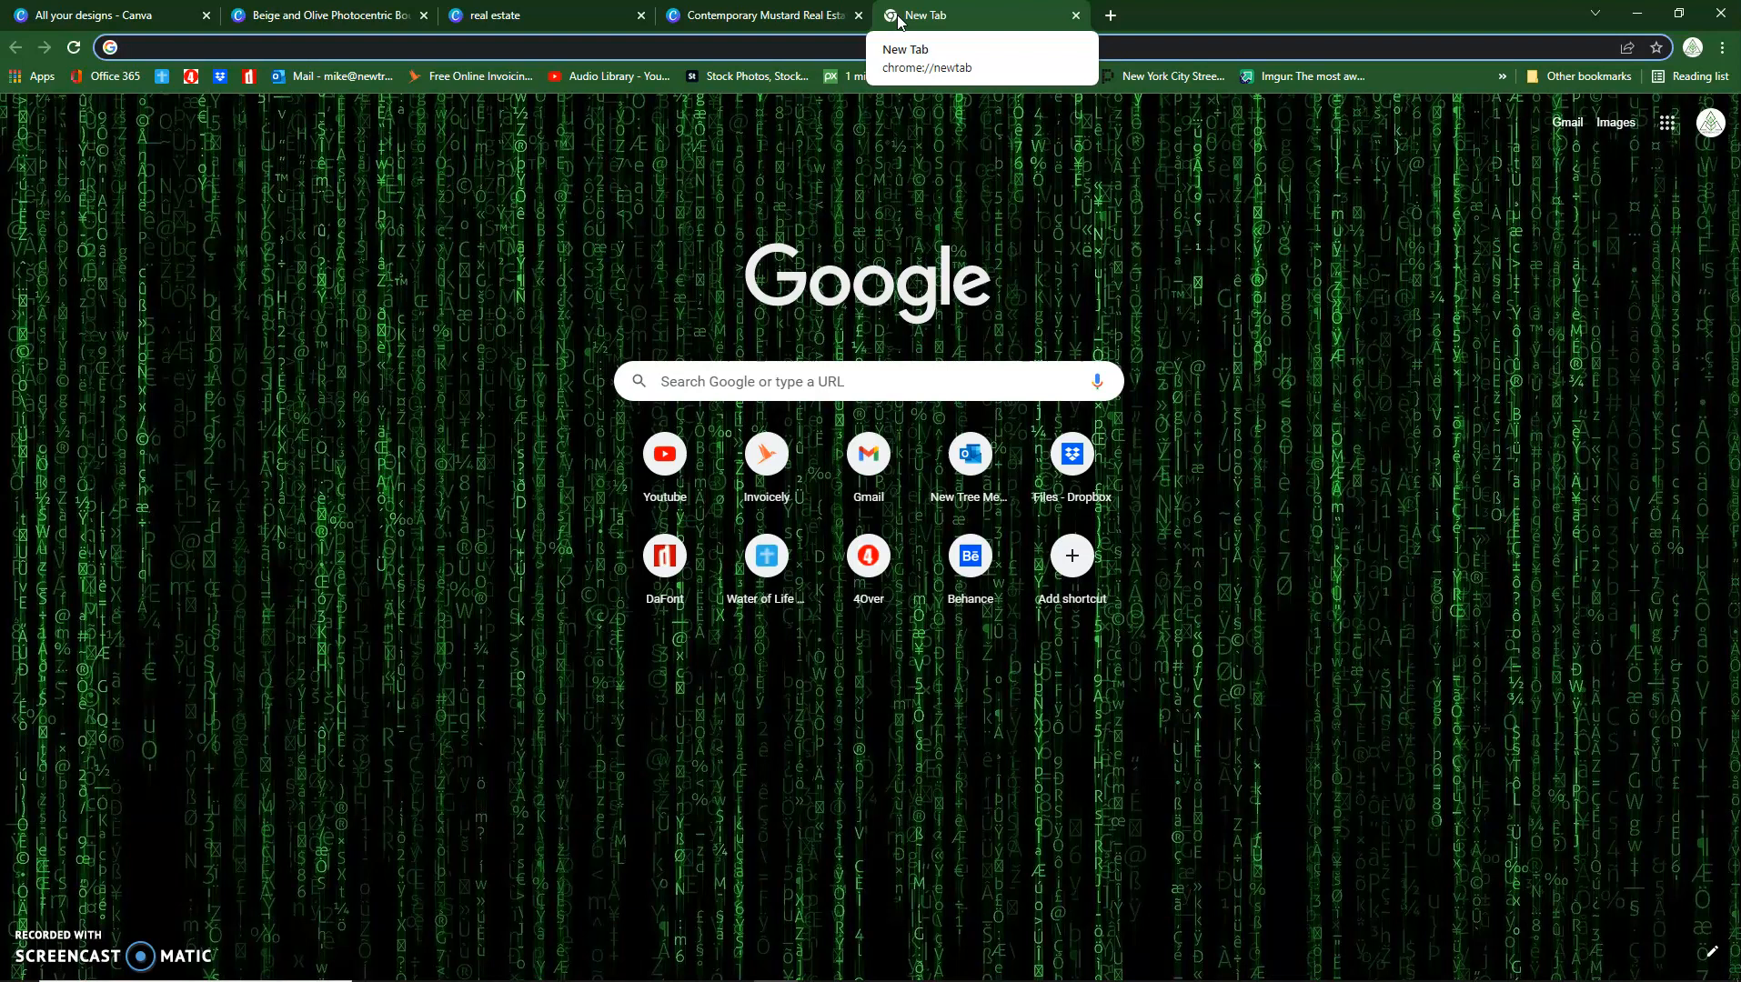
text(35)
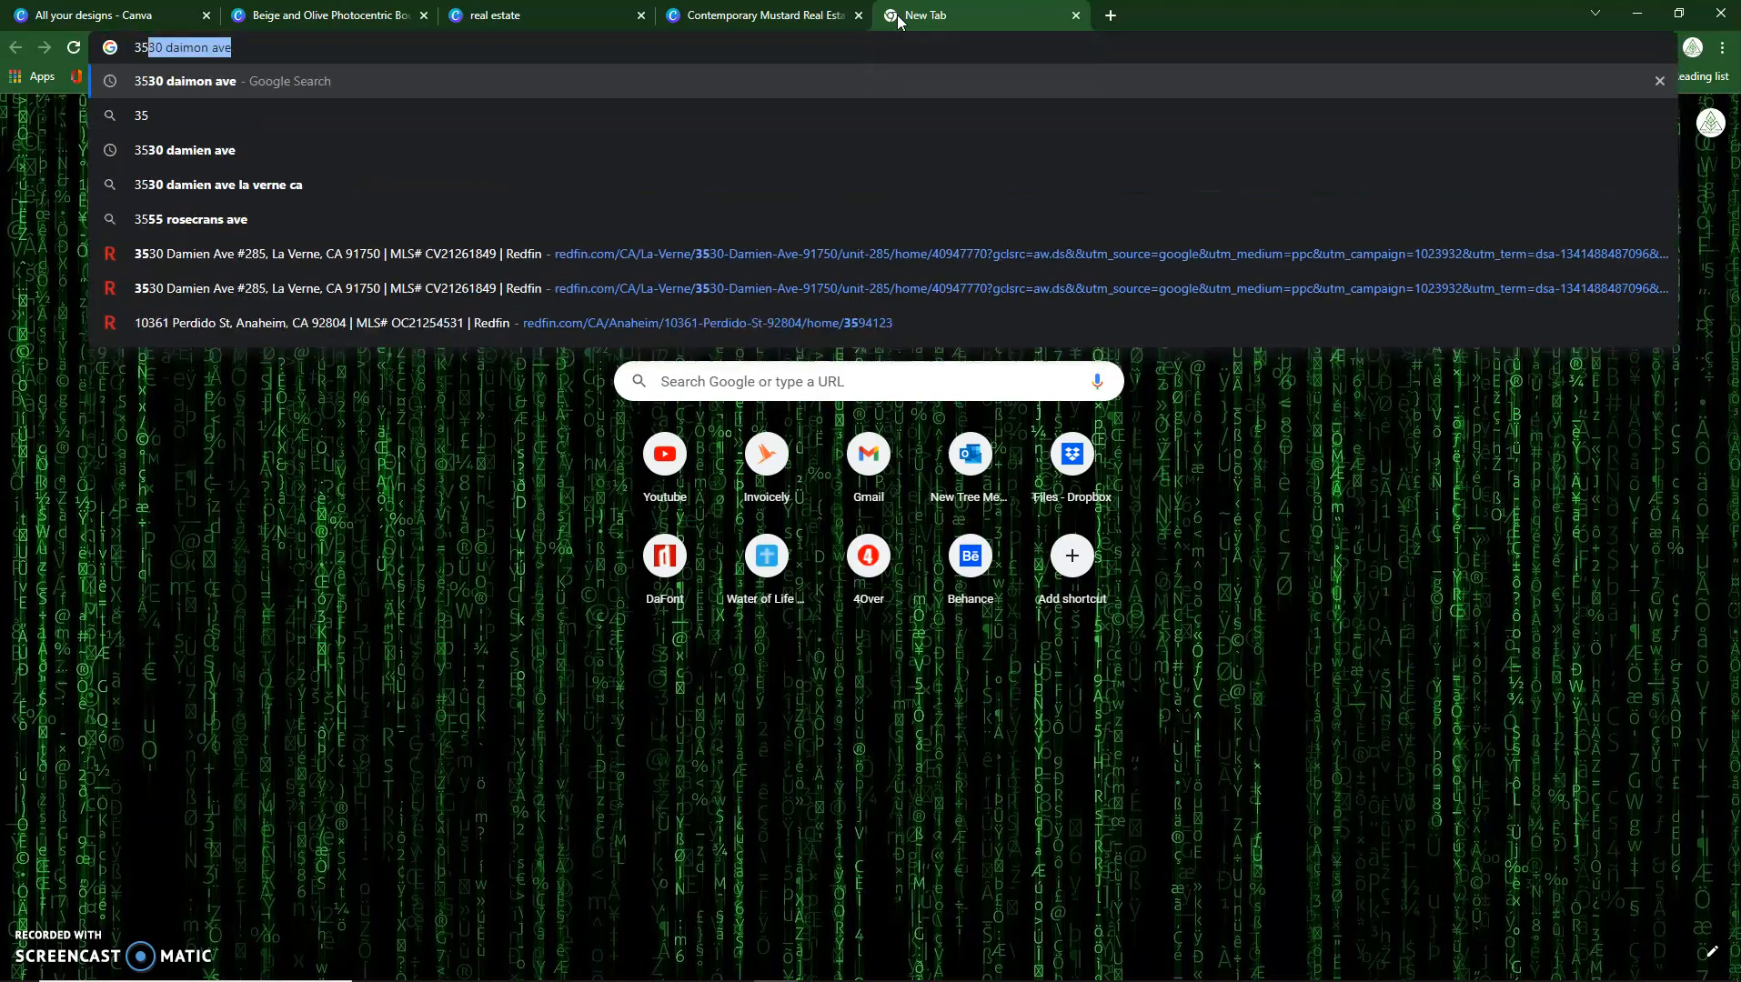
text(30)
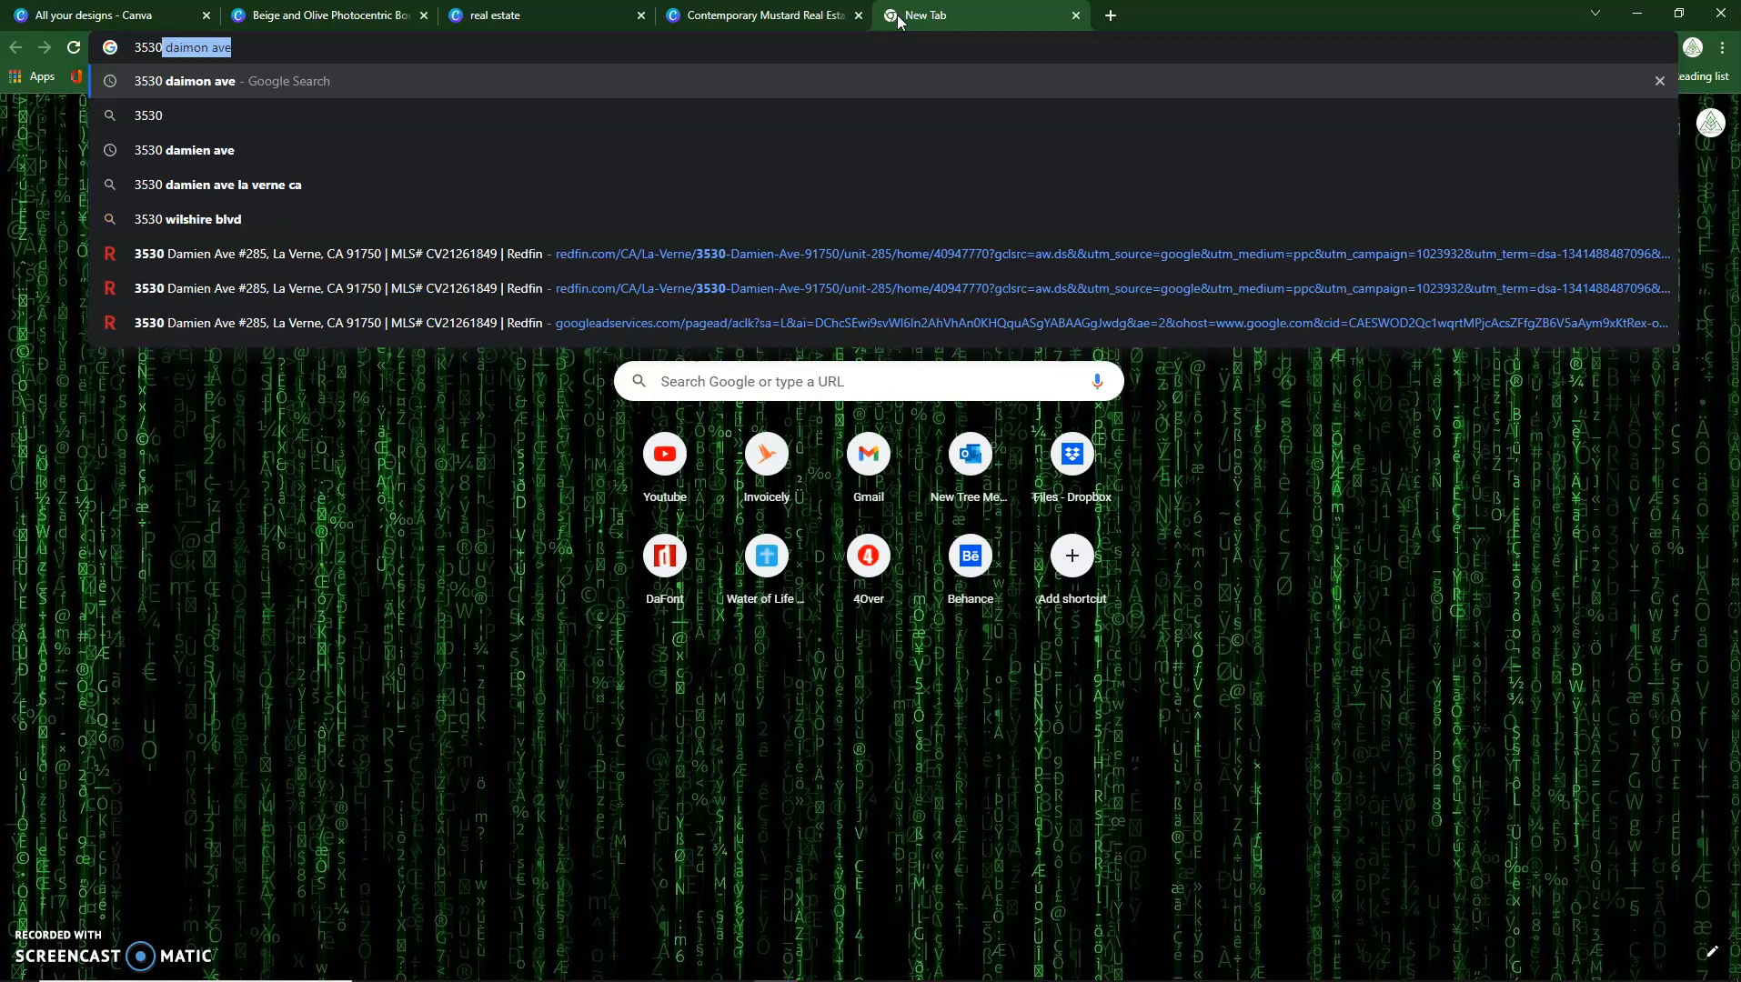
key(Return)
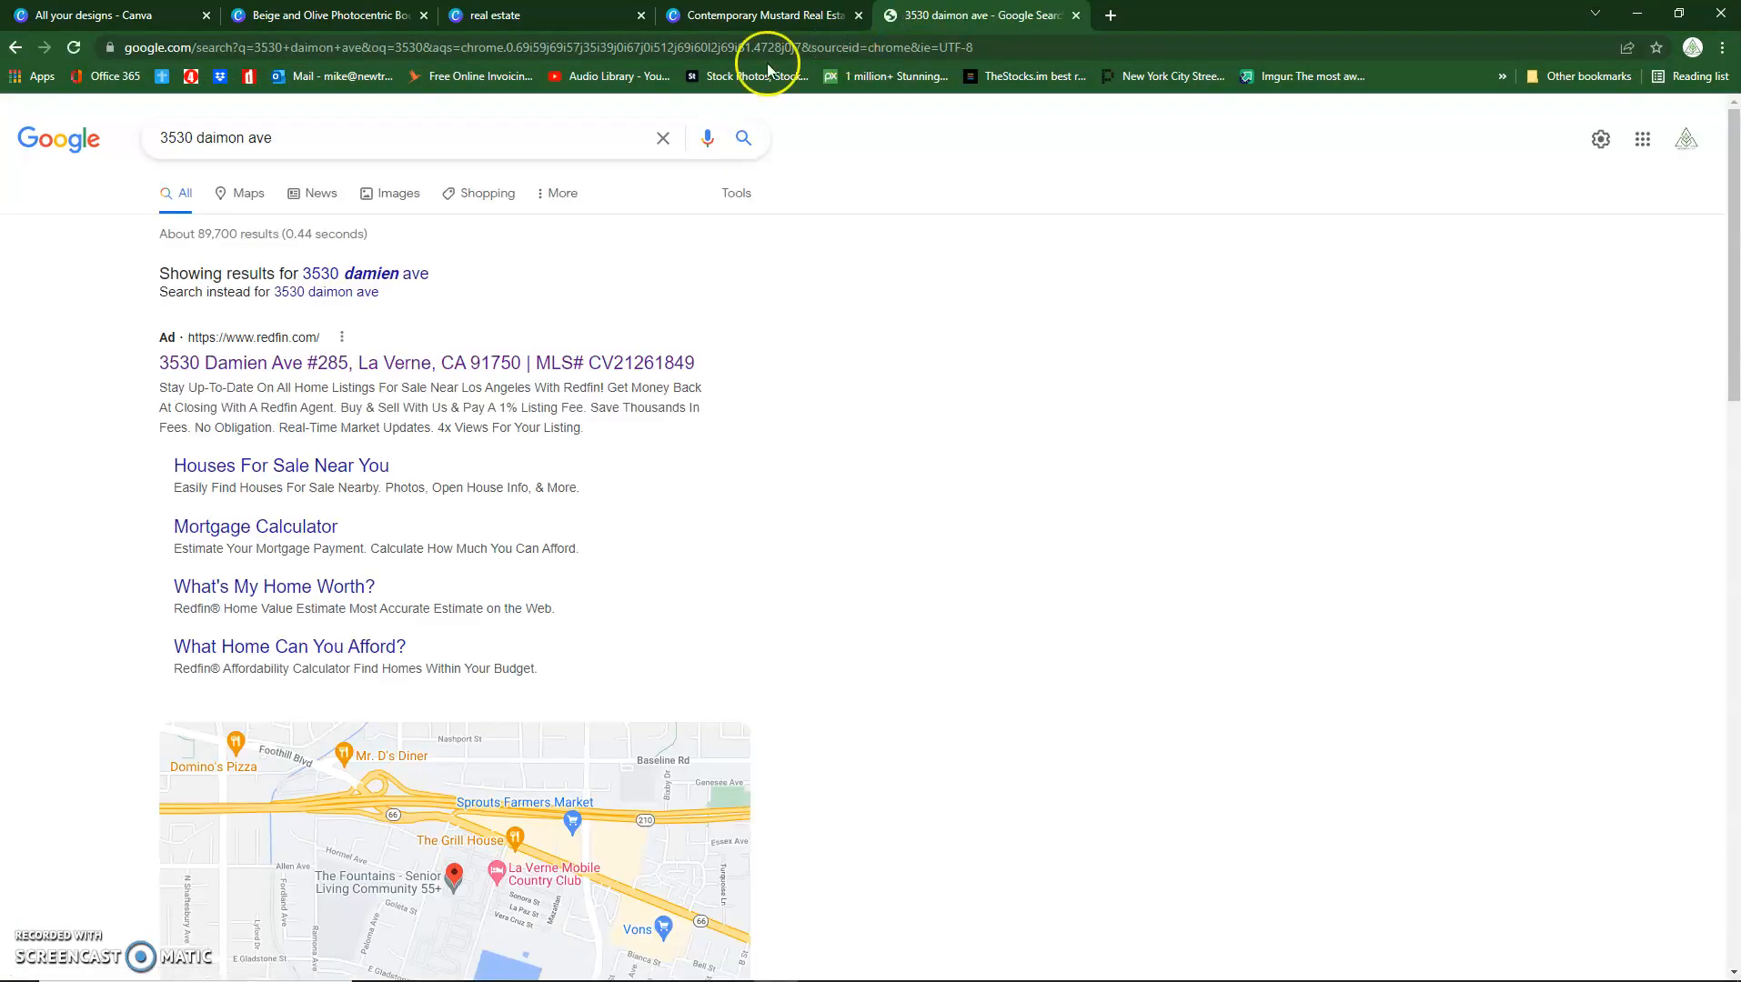
Step: Open the Redfin listing from the search results and enlarge its exterior photo of the house
click(408, 362)
scroll(466, 391, down, 3)
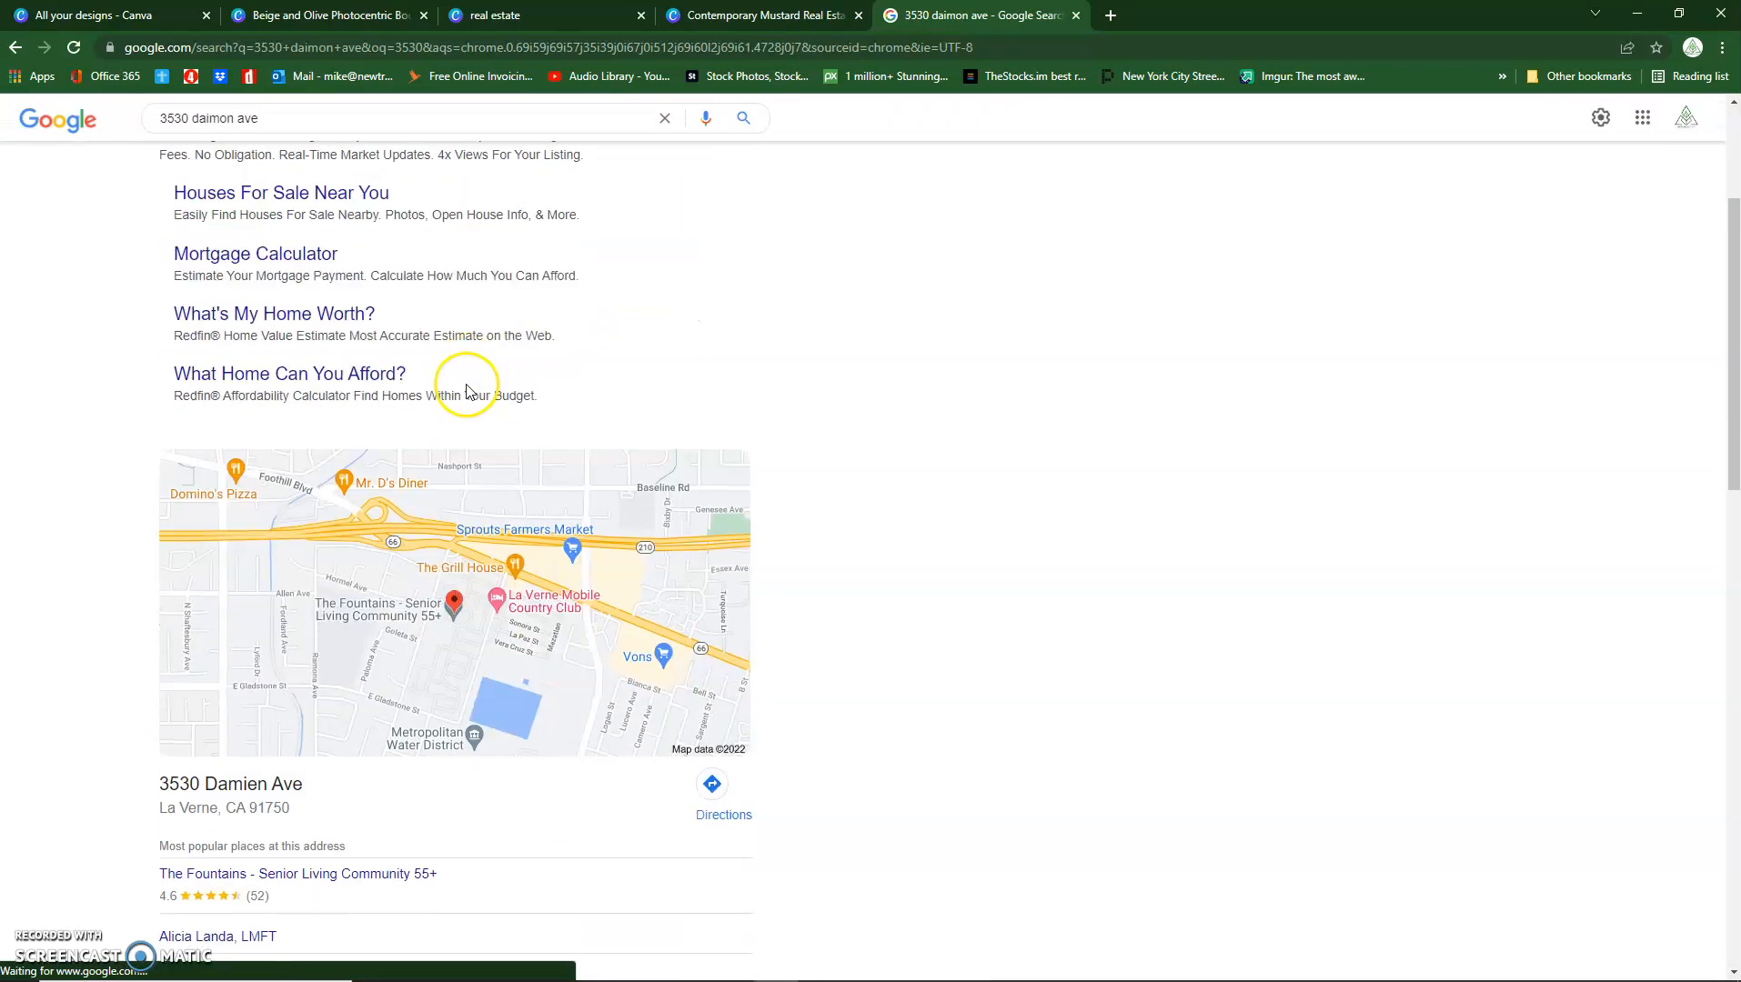
scroll(478, 536, down, 5)
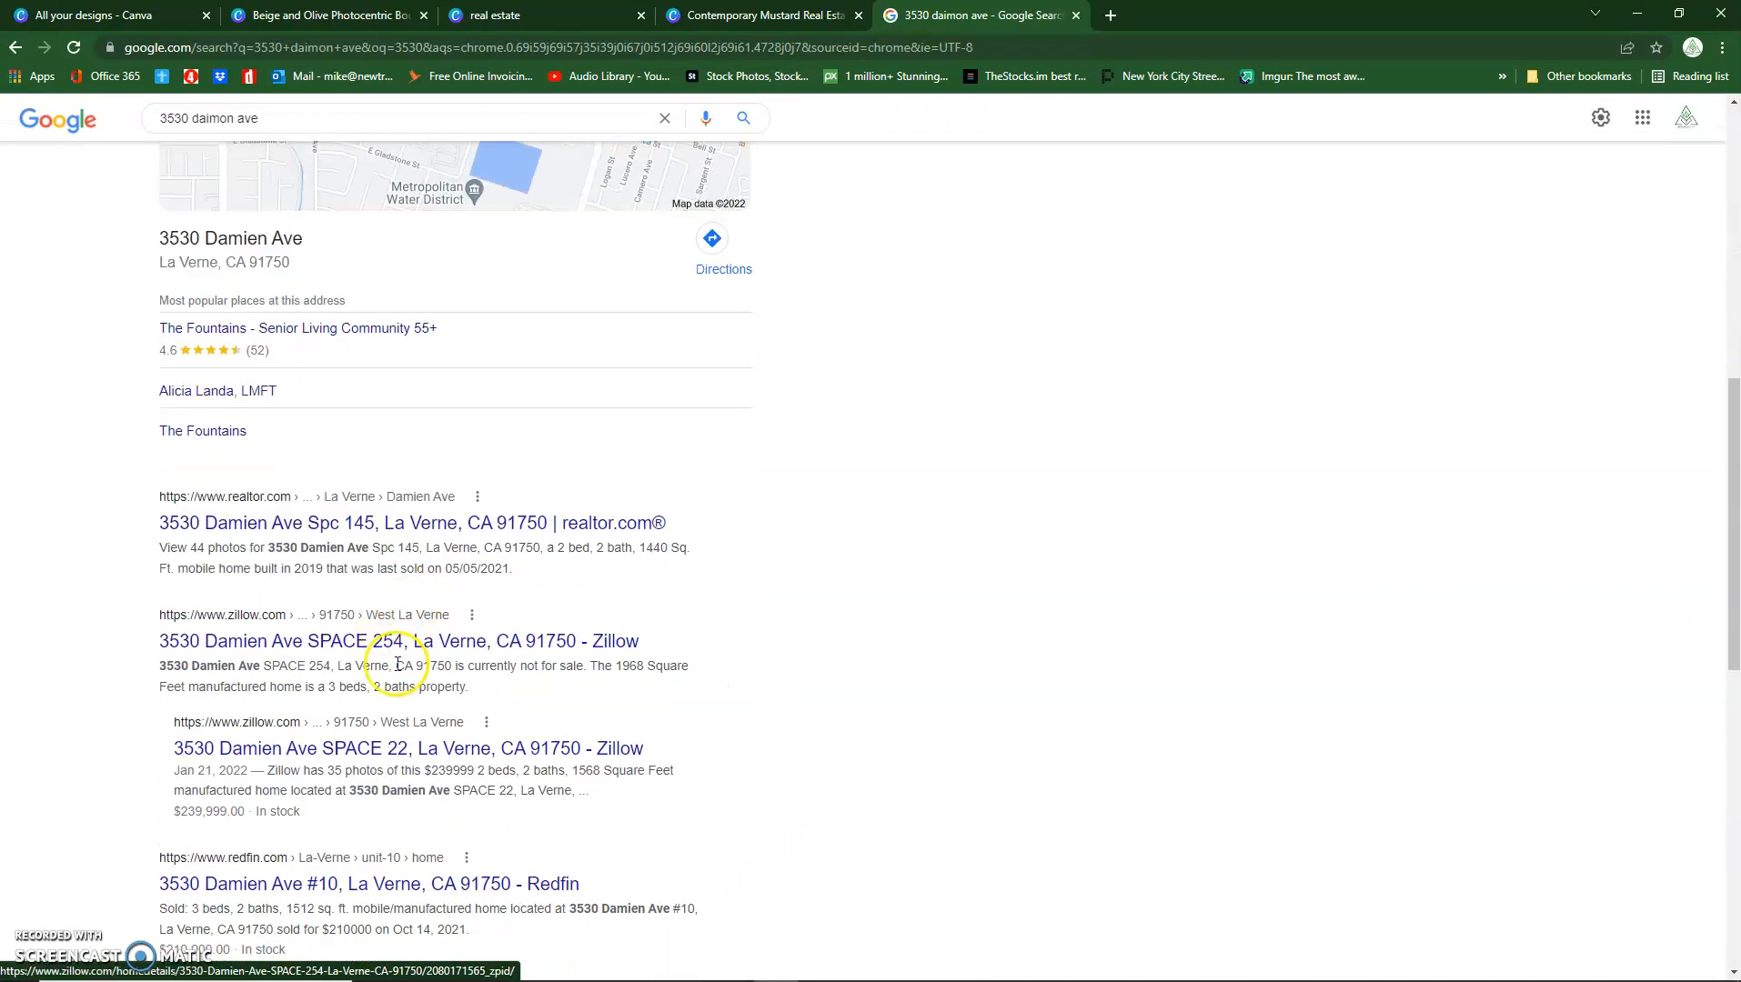
scroll(430, 647, up, 1)
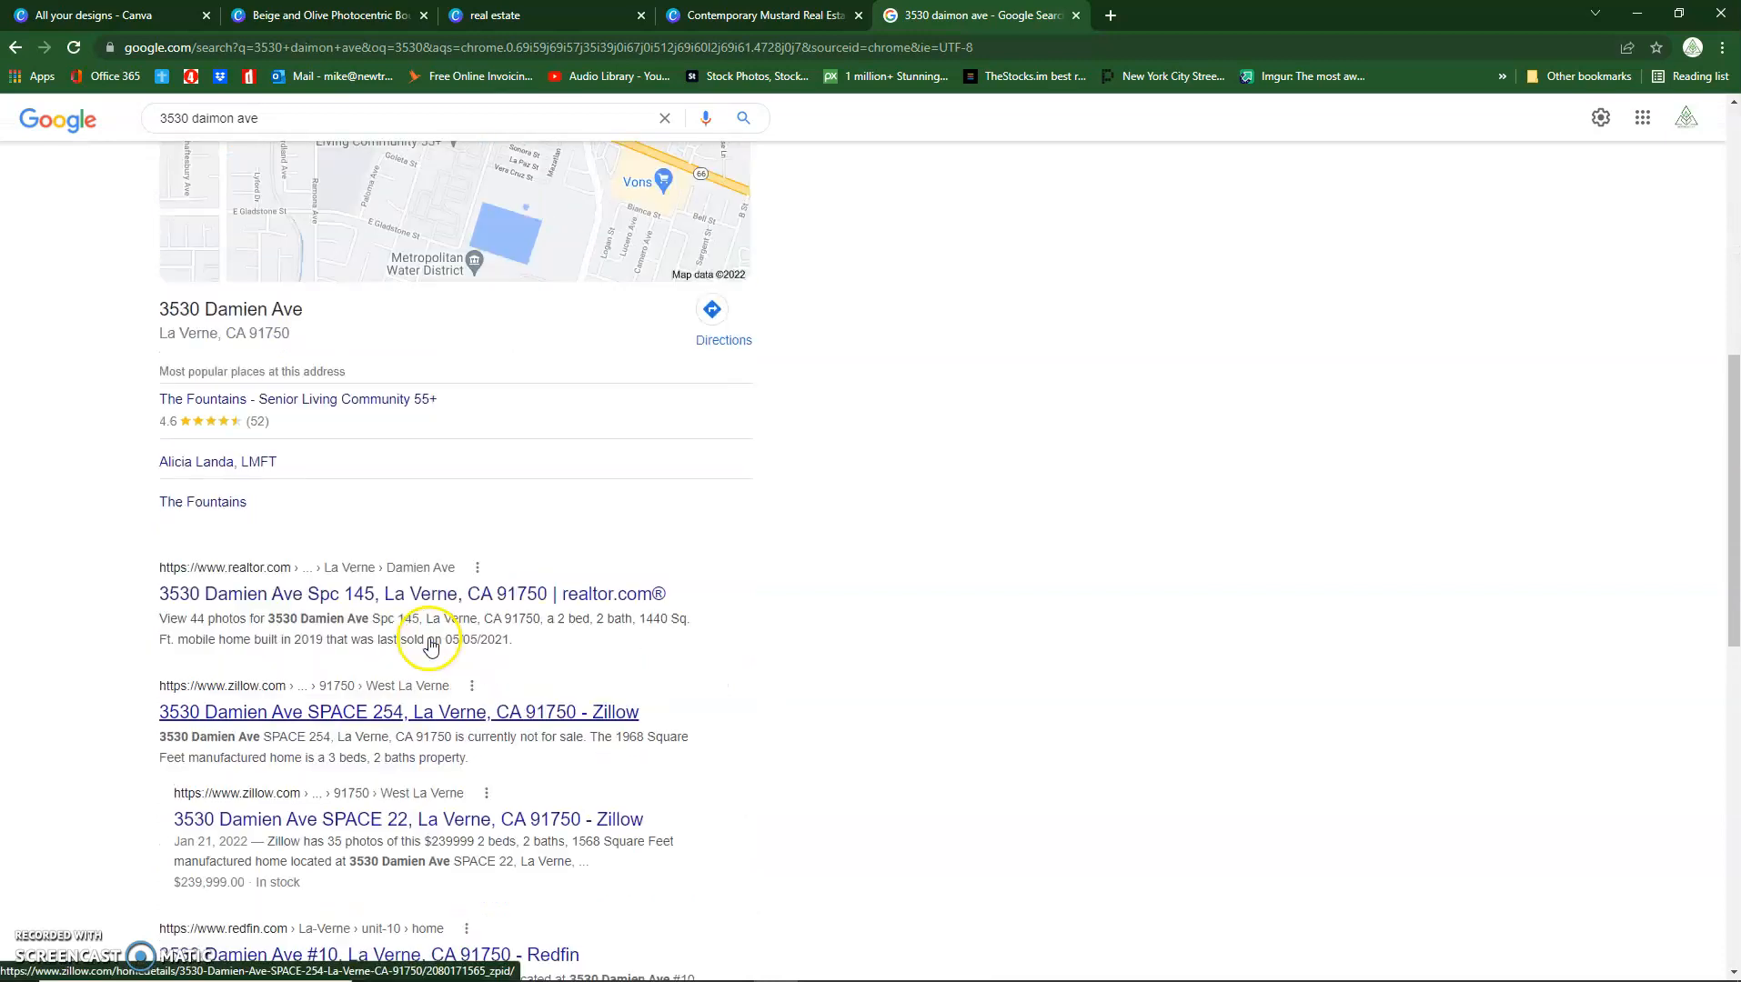
scroll(339, 737, up, 7)
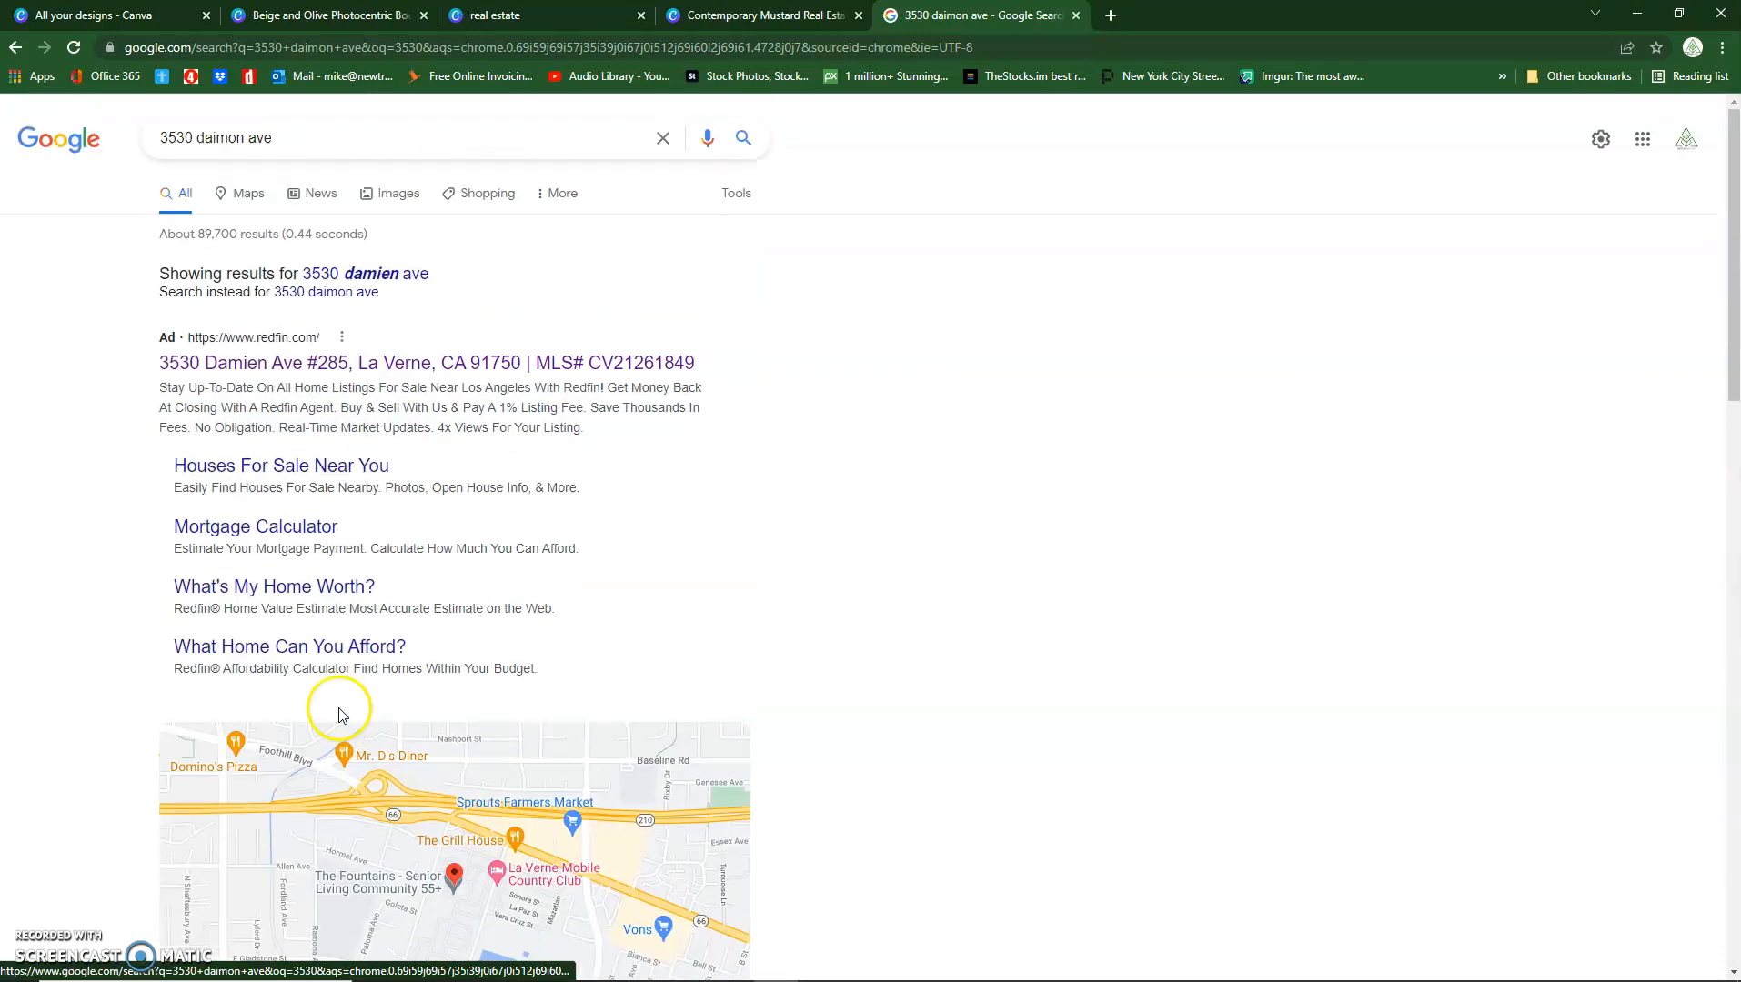
click(372, 380)
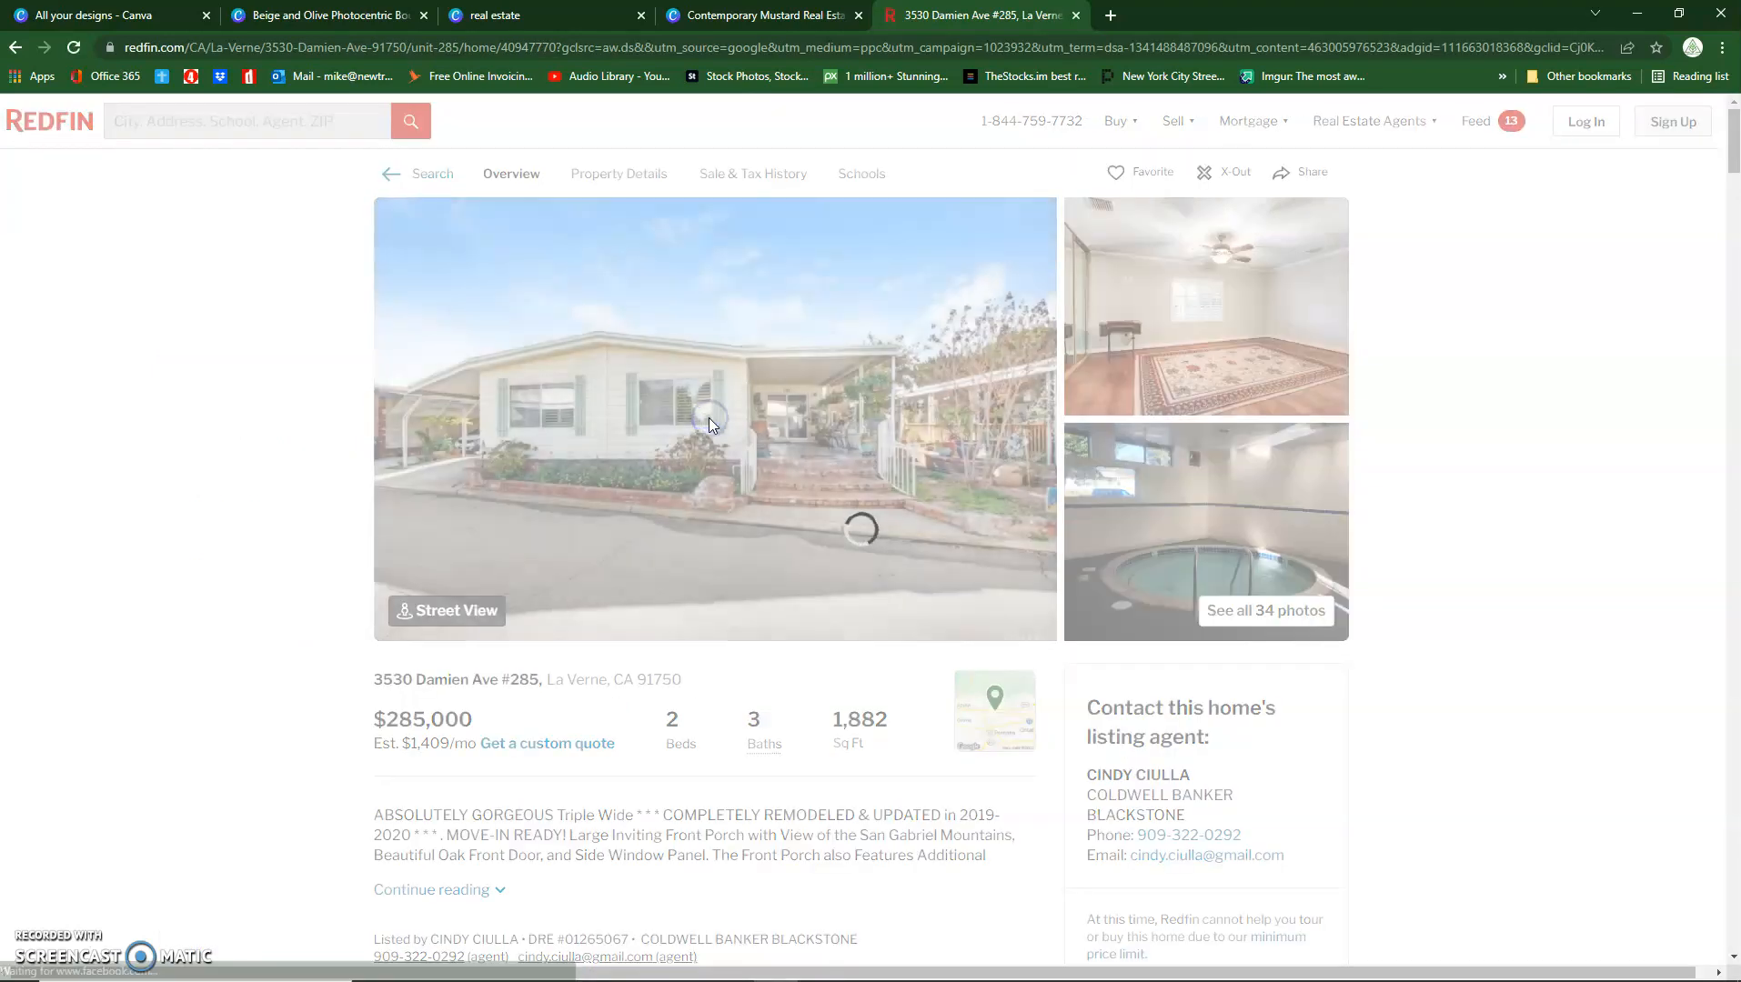
click(530, 422)
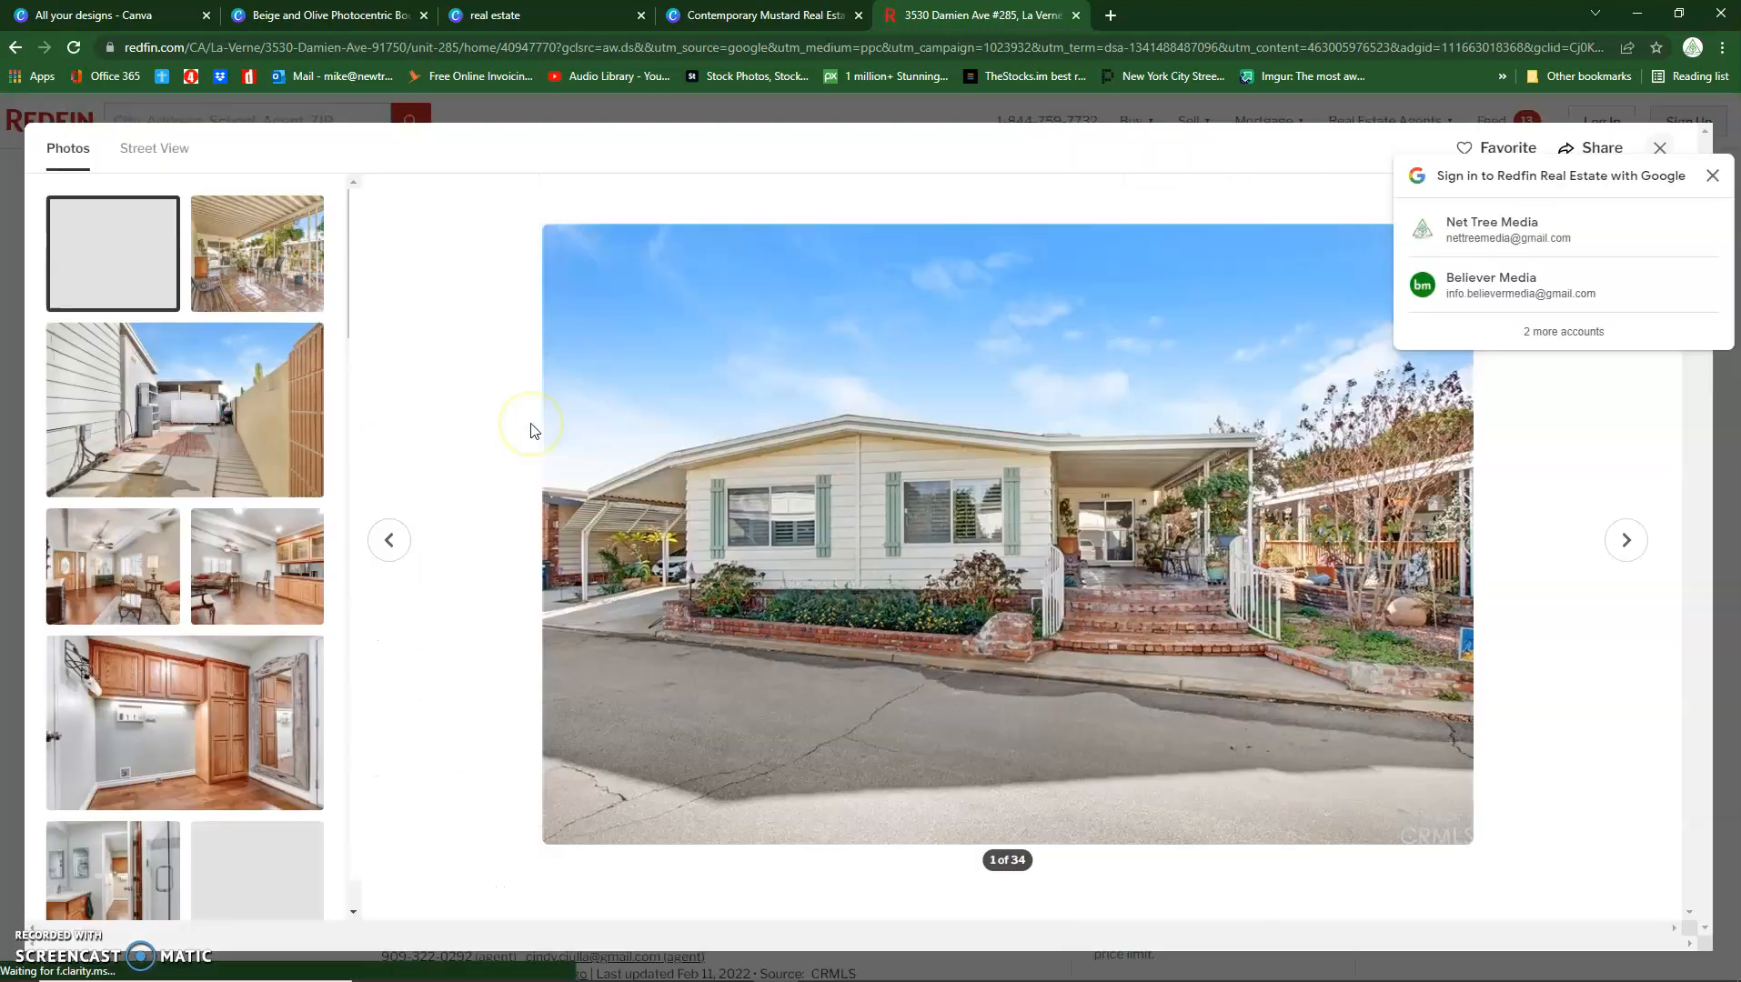
Step: Start saving the exterior house photo and choose the STEIN REALTY folder on drive E: as the destination
right_click(915, 460)
click(976, 501)
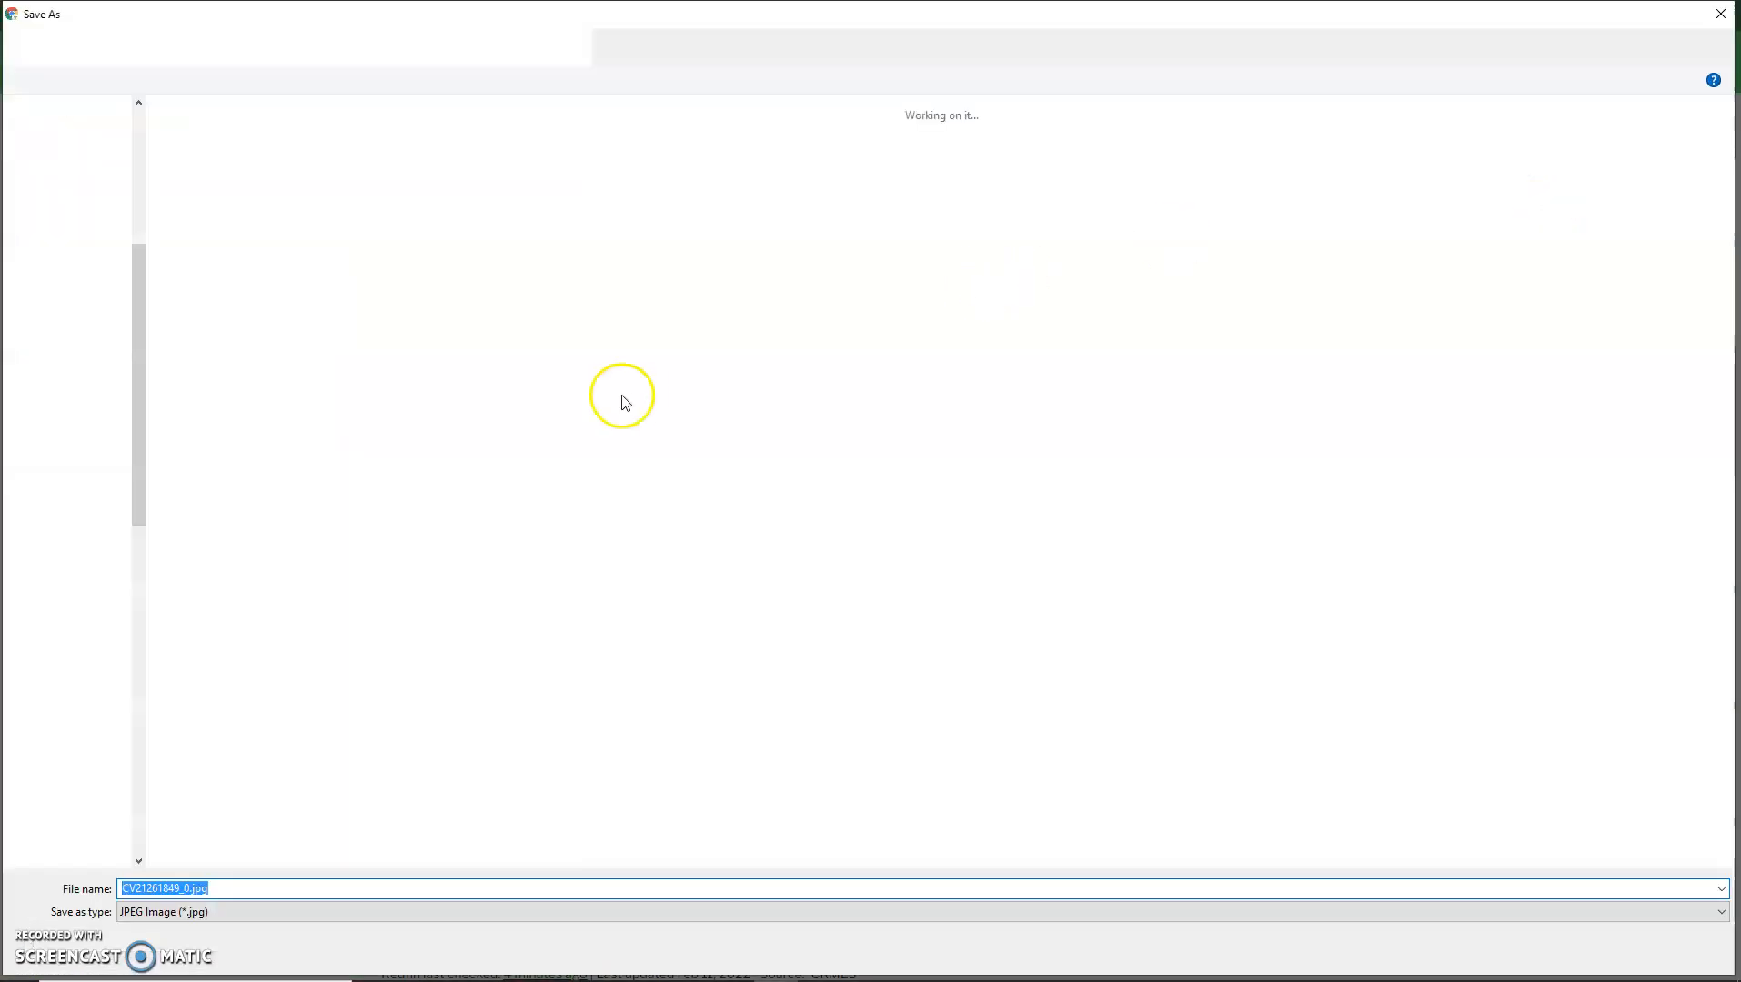
scroll(91, 673, down, 18)
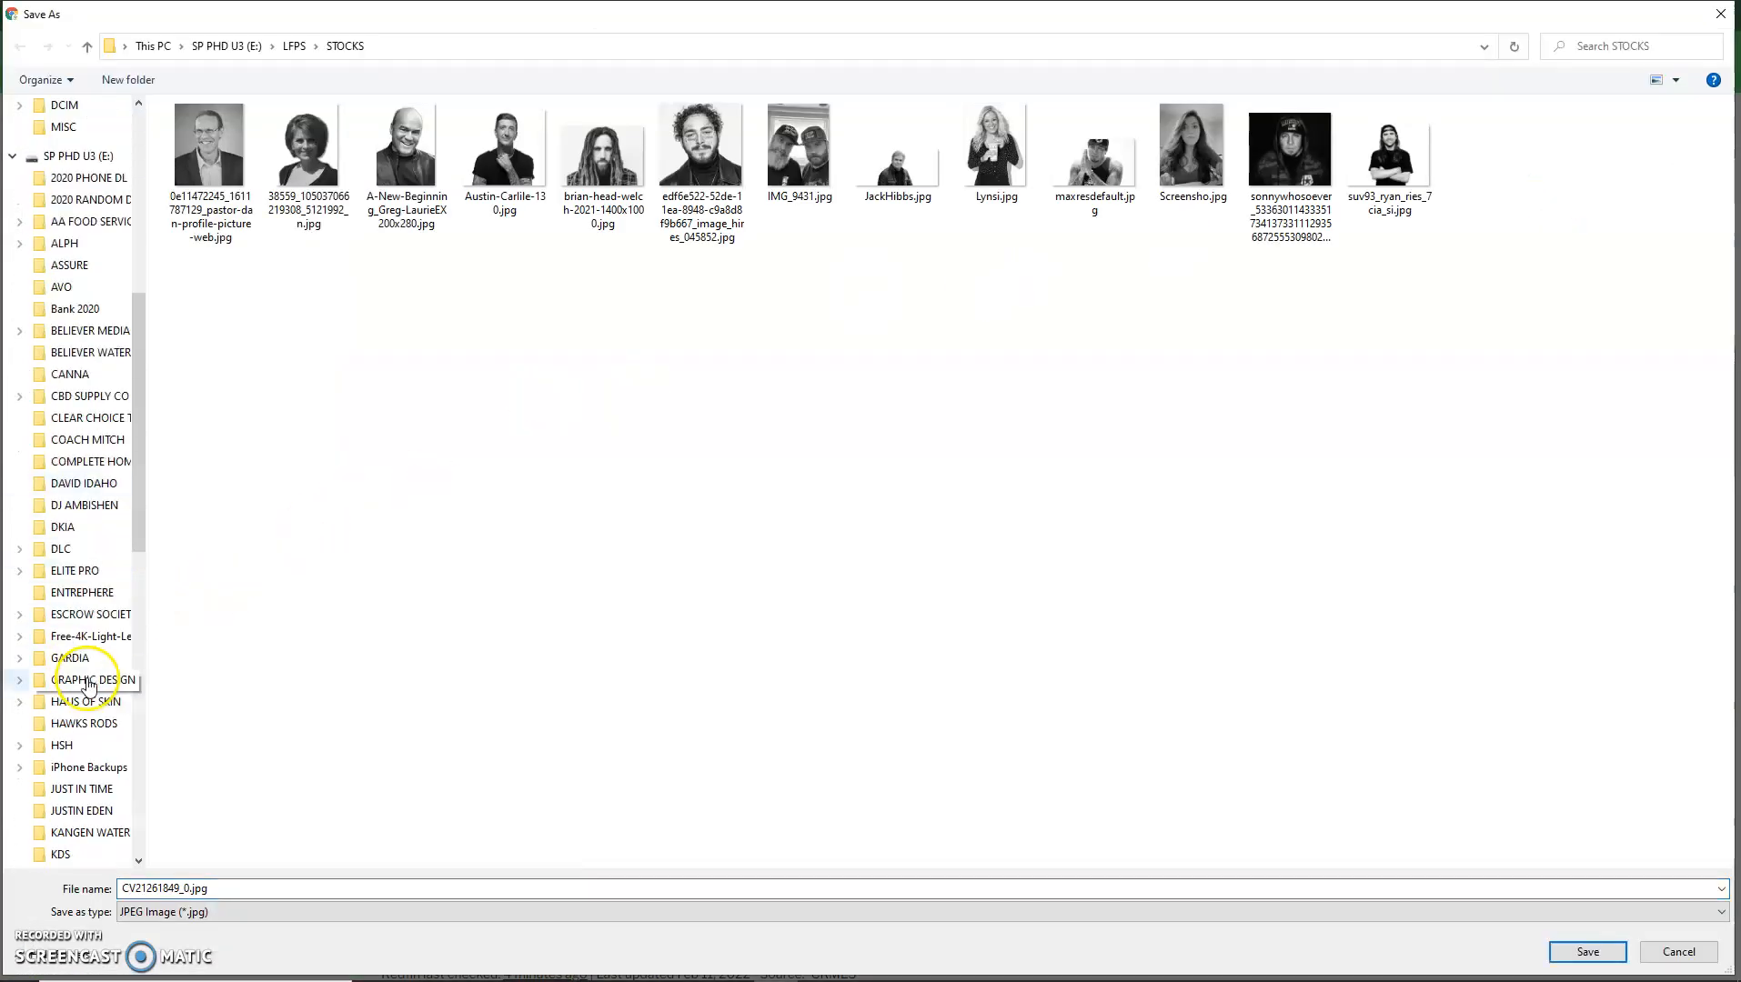
scroll(91, 698, down, 7)
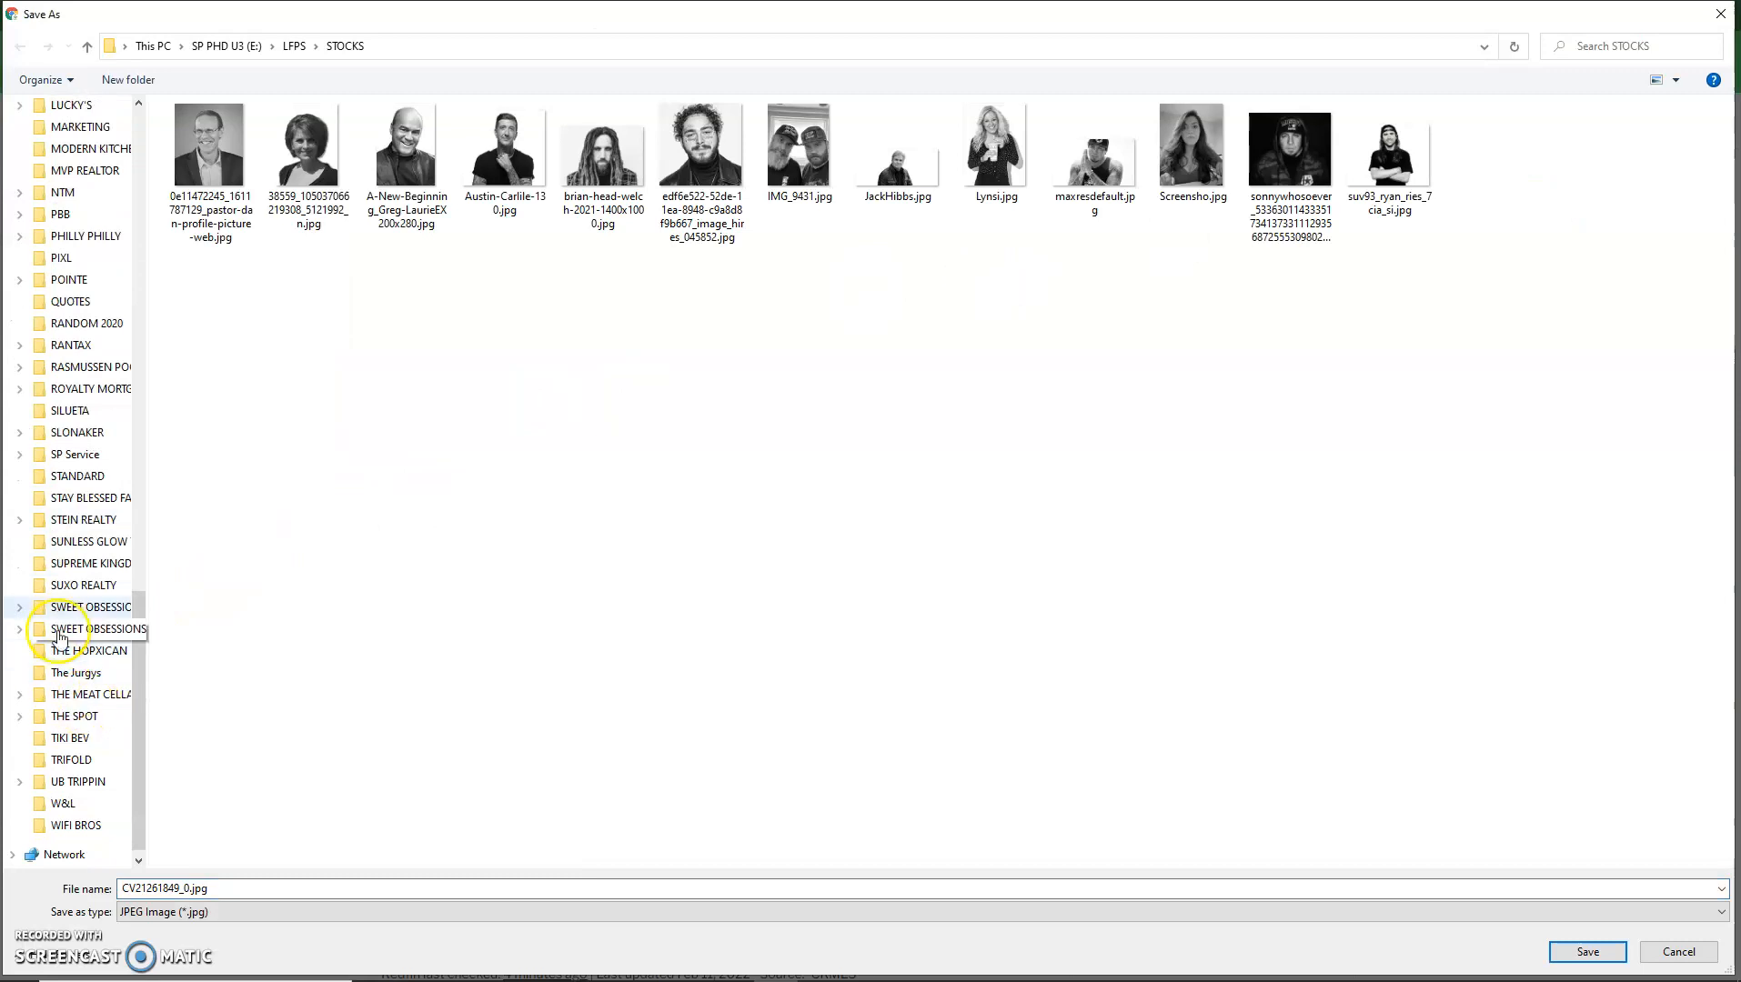
click(84, 519)
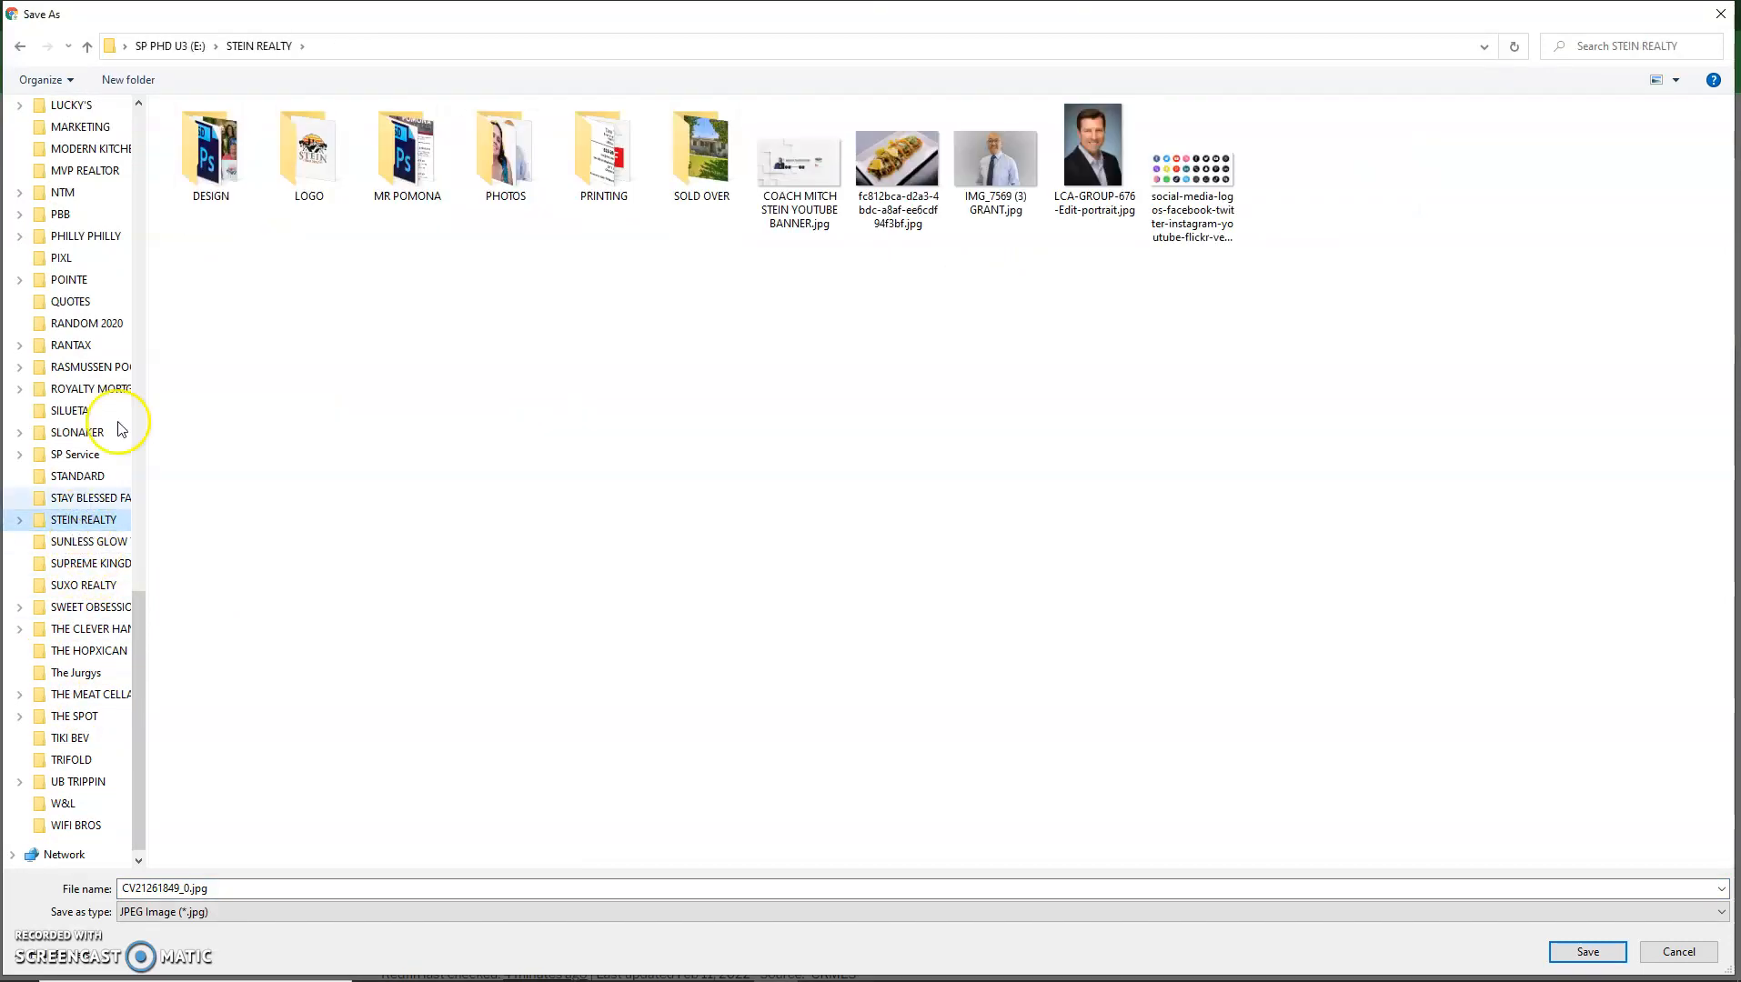
Step: Create a folder named LISTINGS inside STEIN REALTY and save the house photo there as a JPEG
click(128, 80)
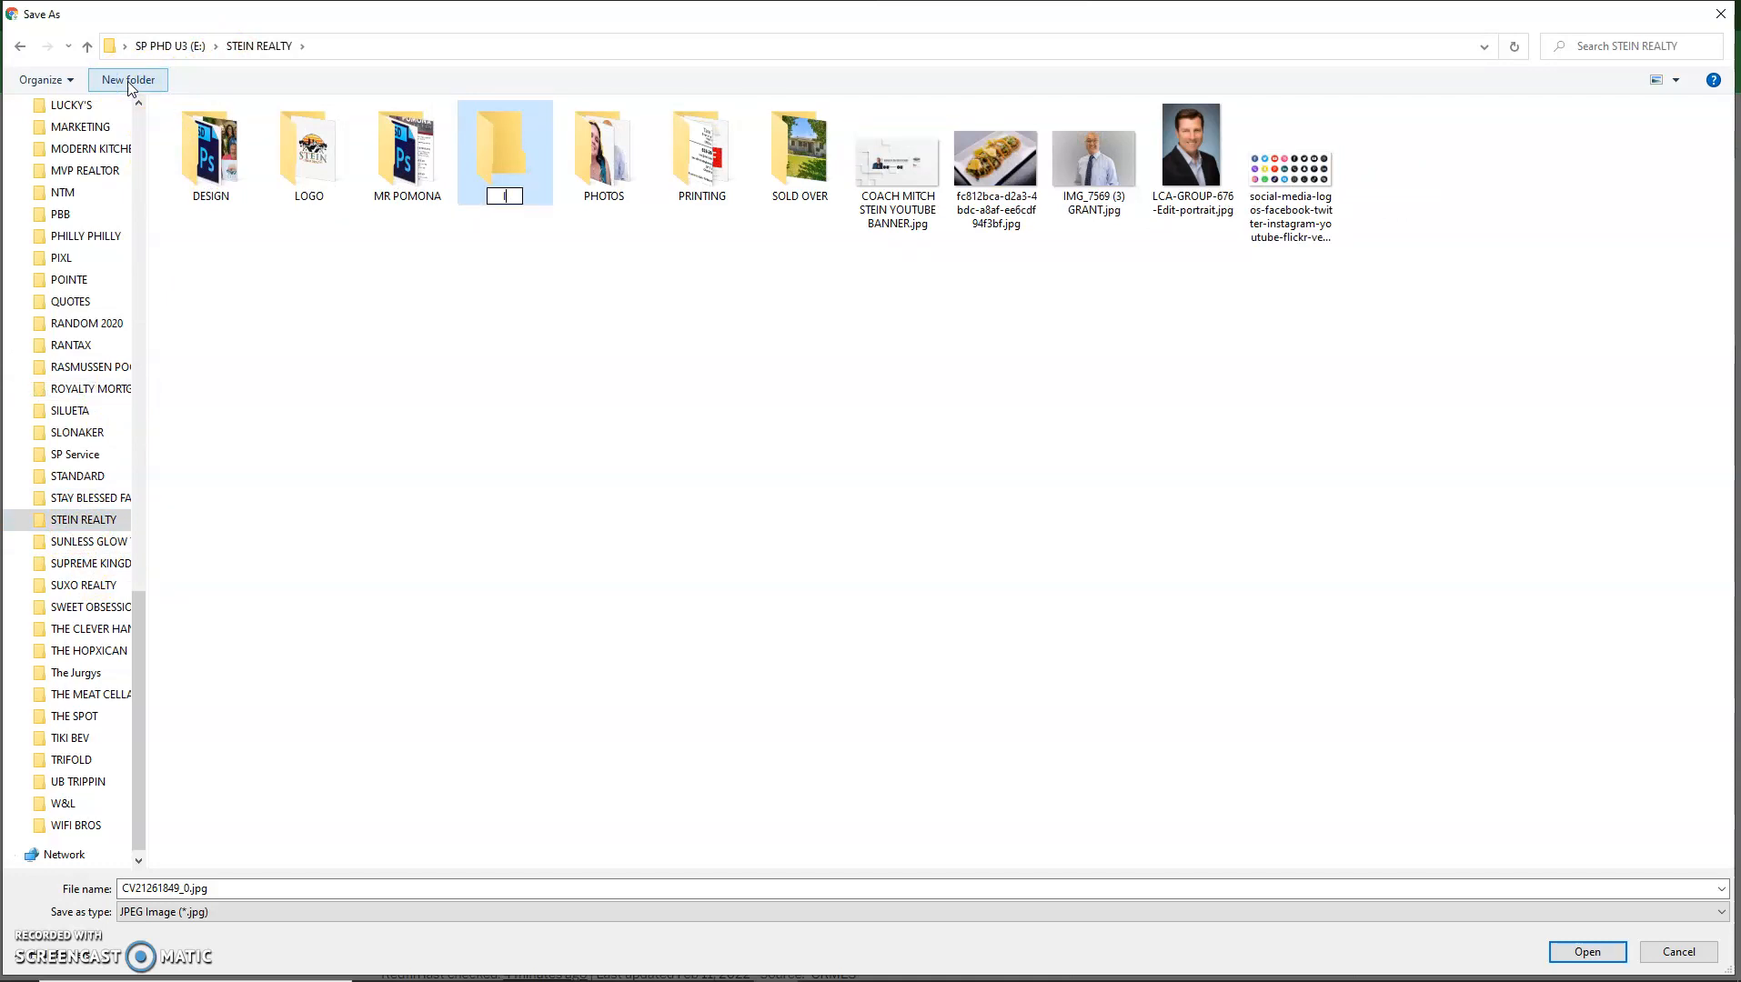
key(Caps_Lock)
text(L)
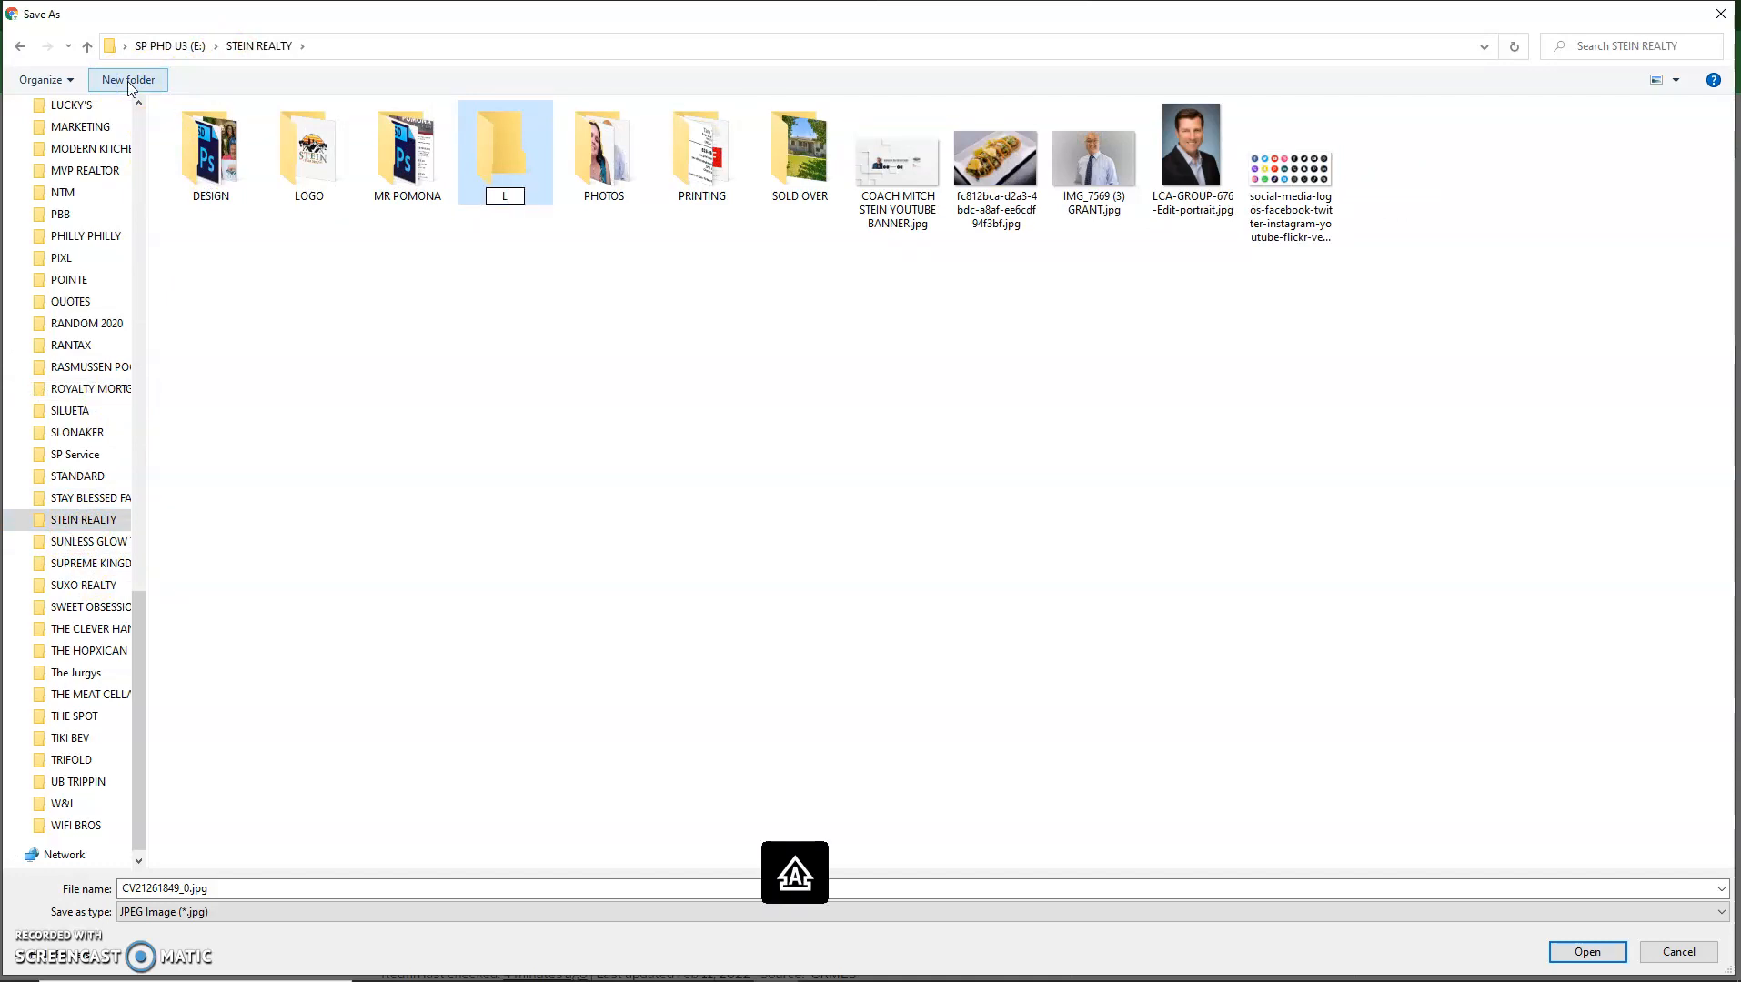
text(ISTINGS)
click(422, 343)
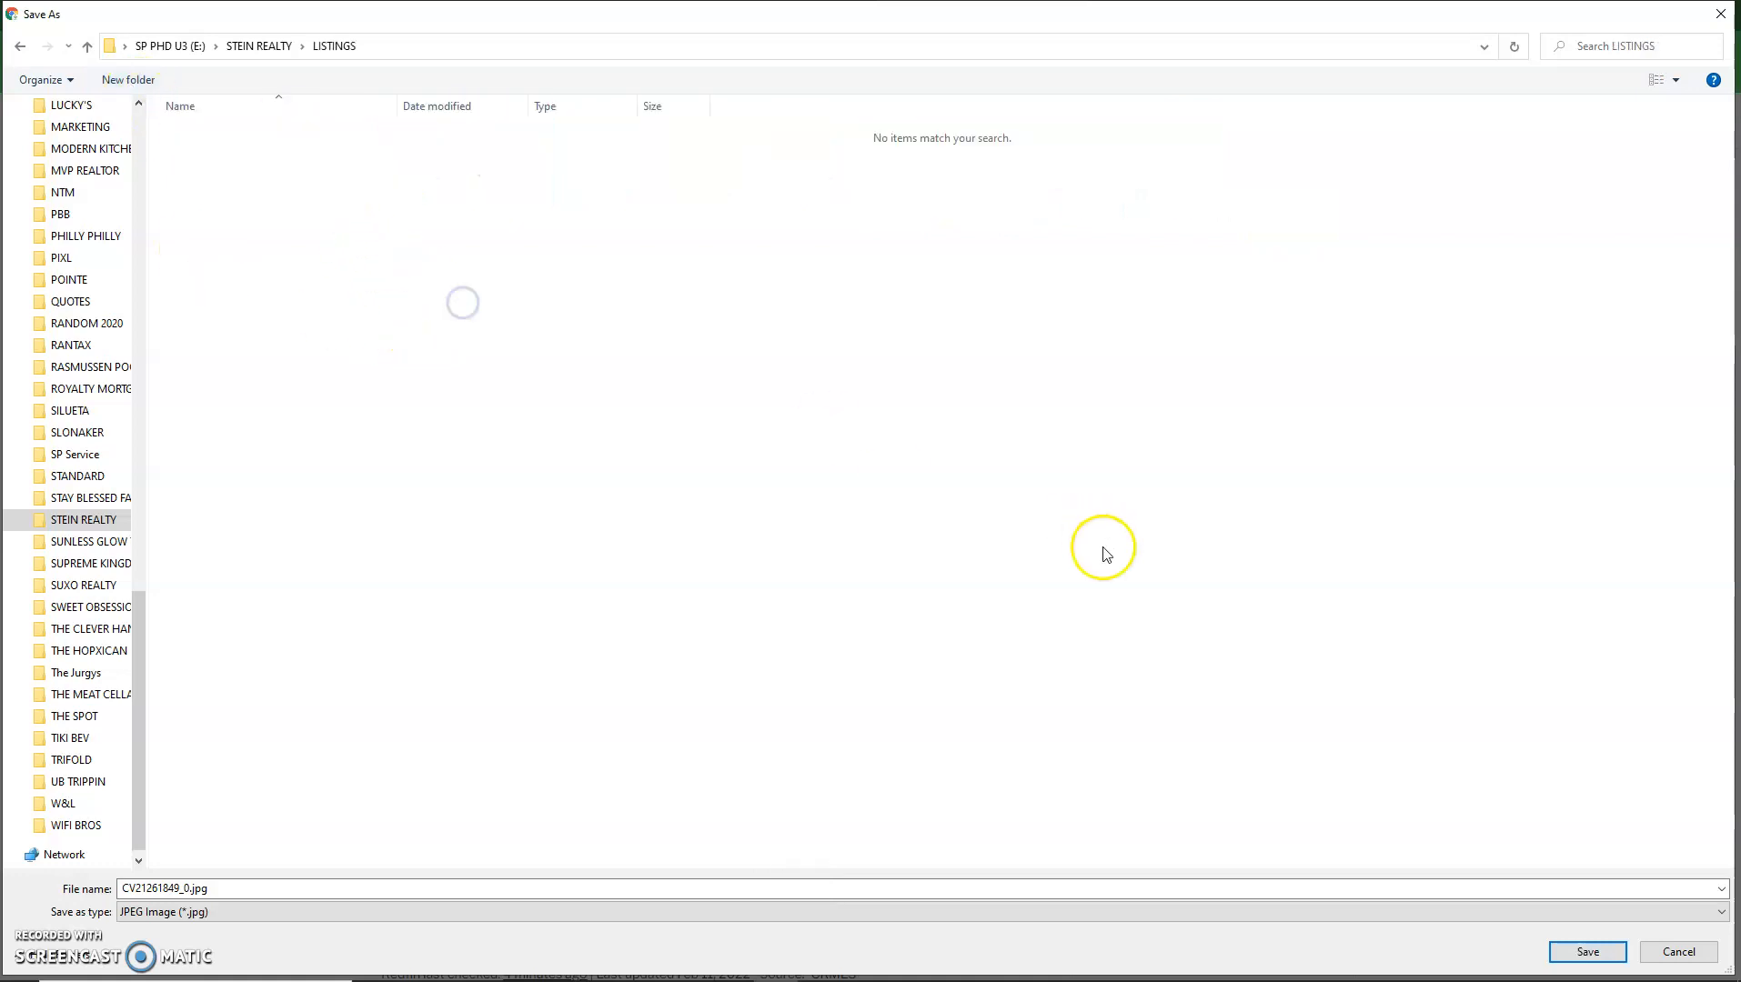
click(1588, 951)
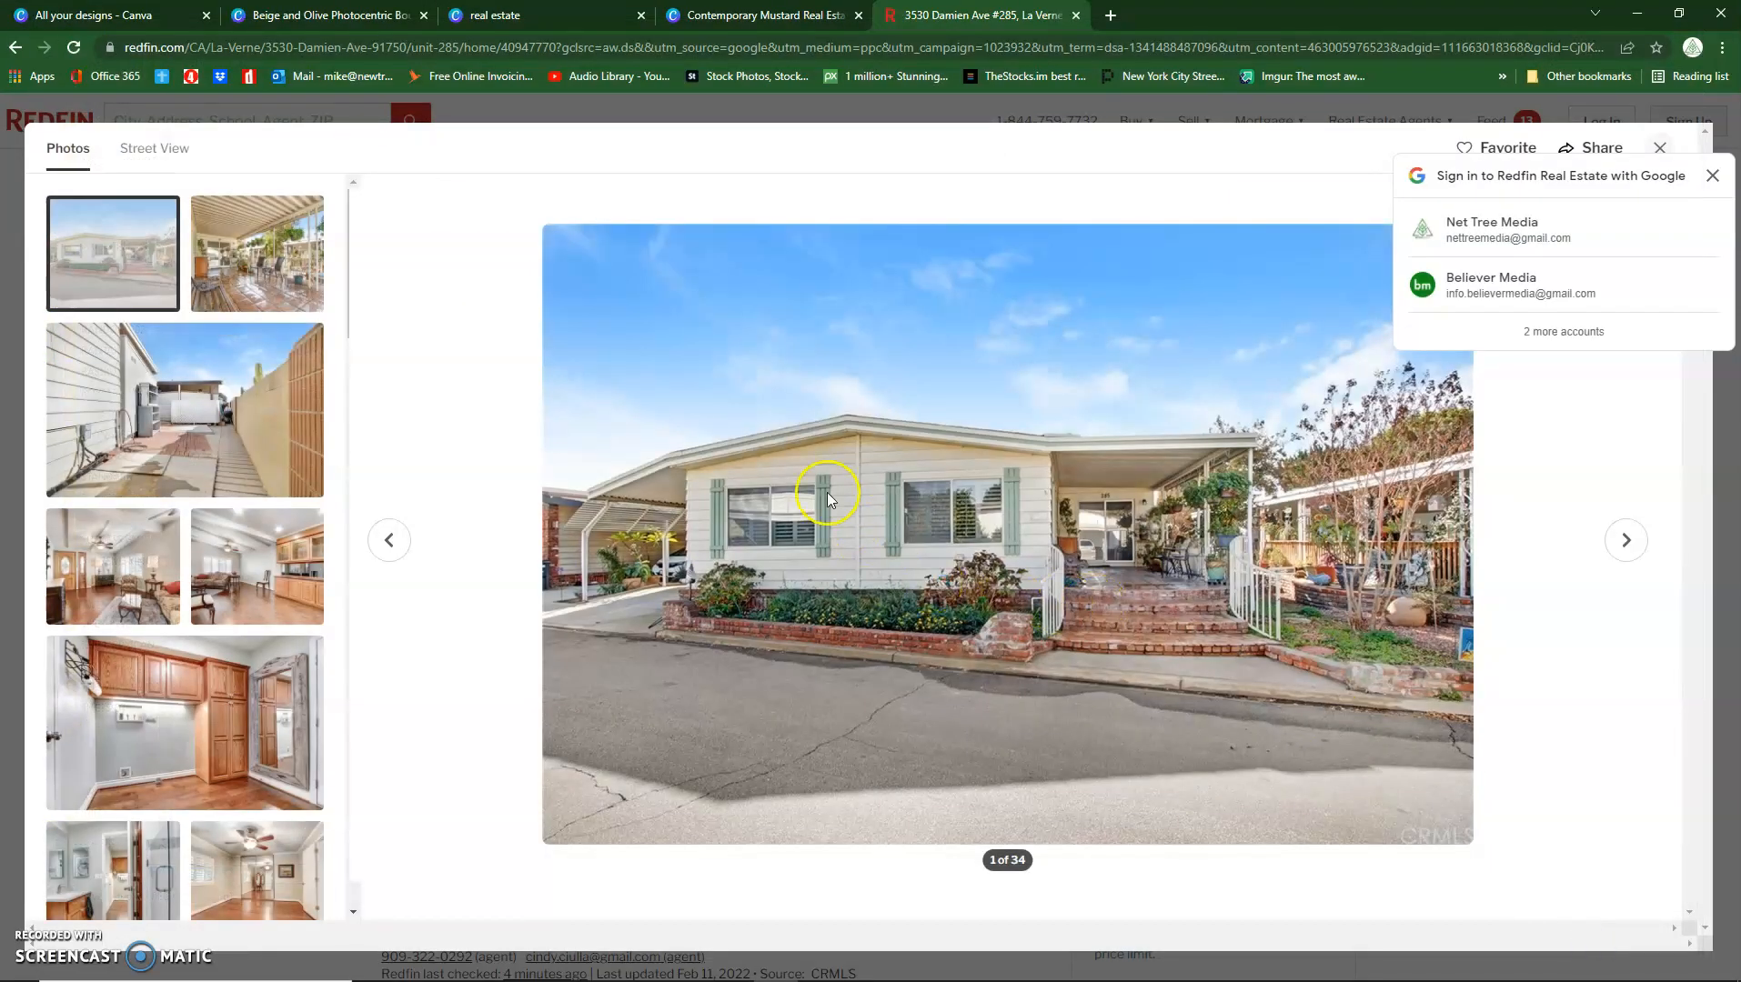
Step: Switch to Photoshop and open the saved exterior photo of the house
key(alt+Tab)
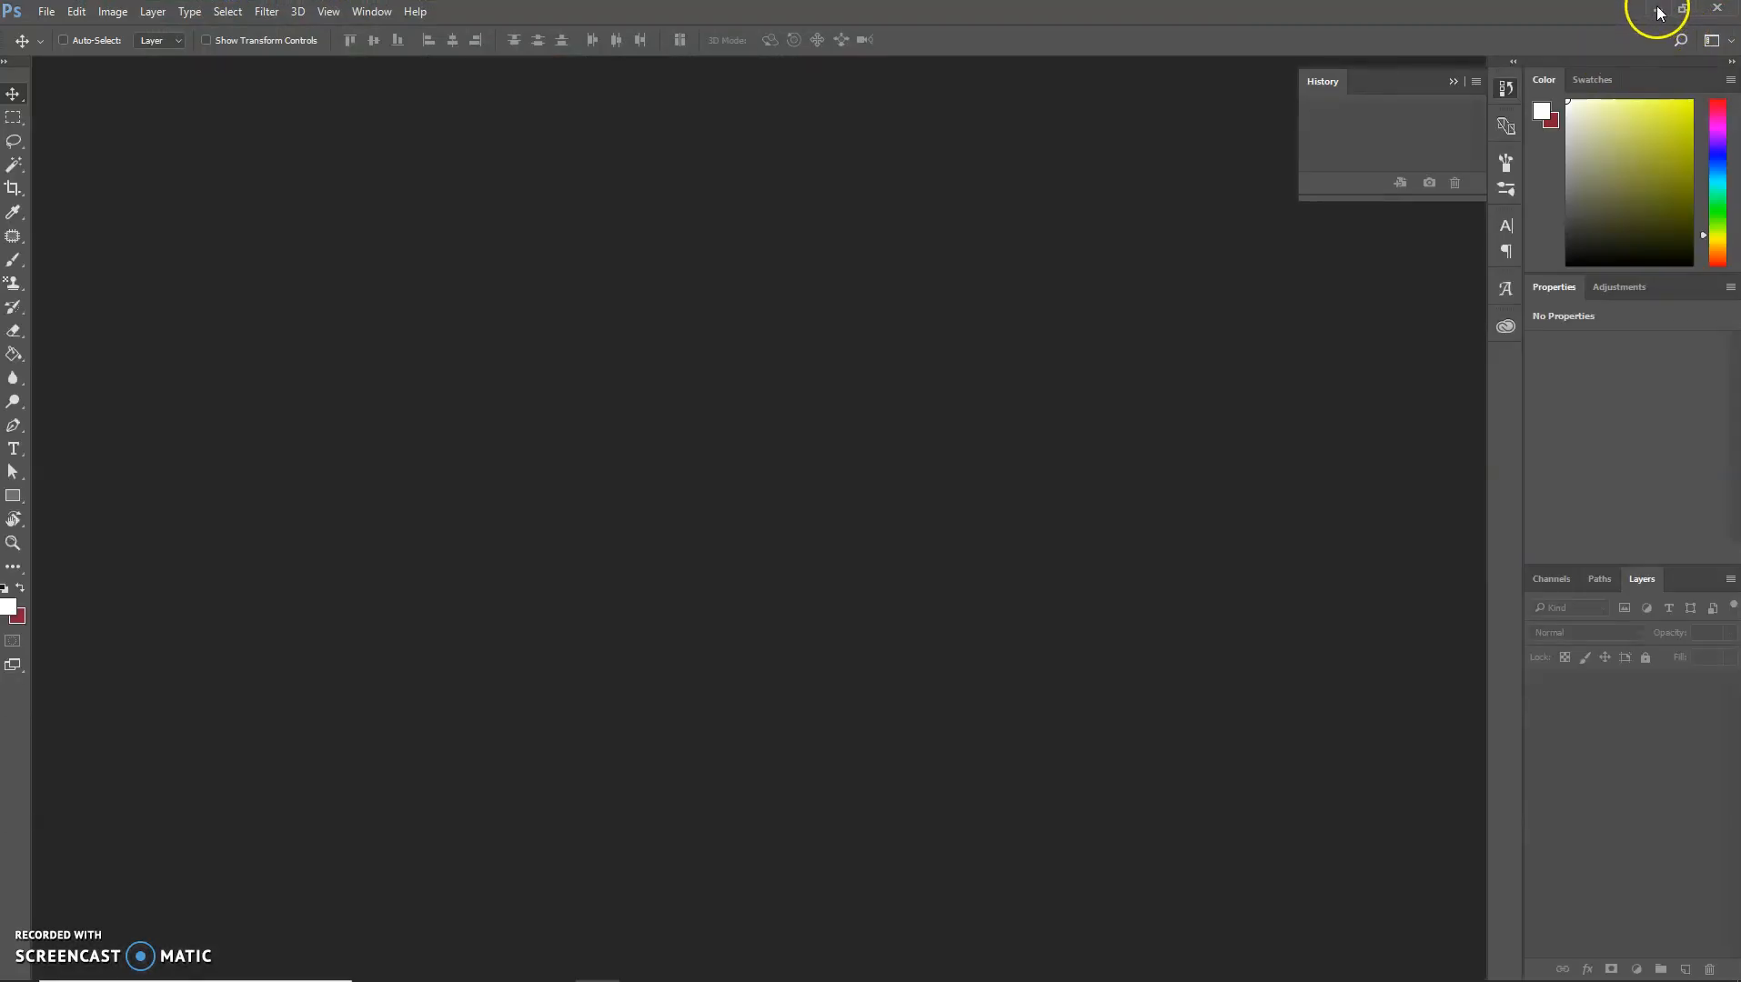
click(760, 963)
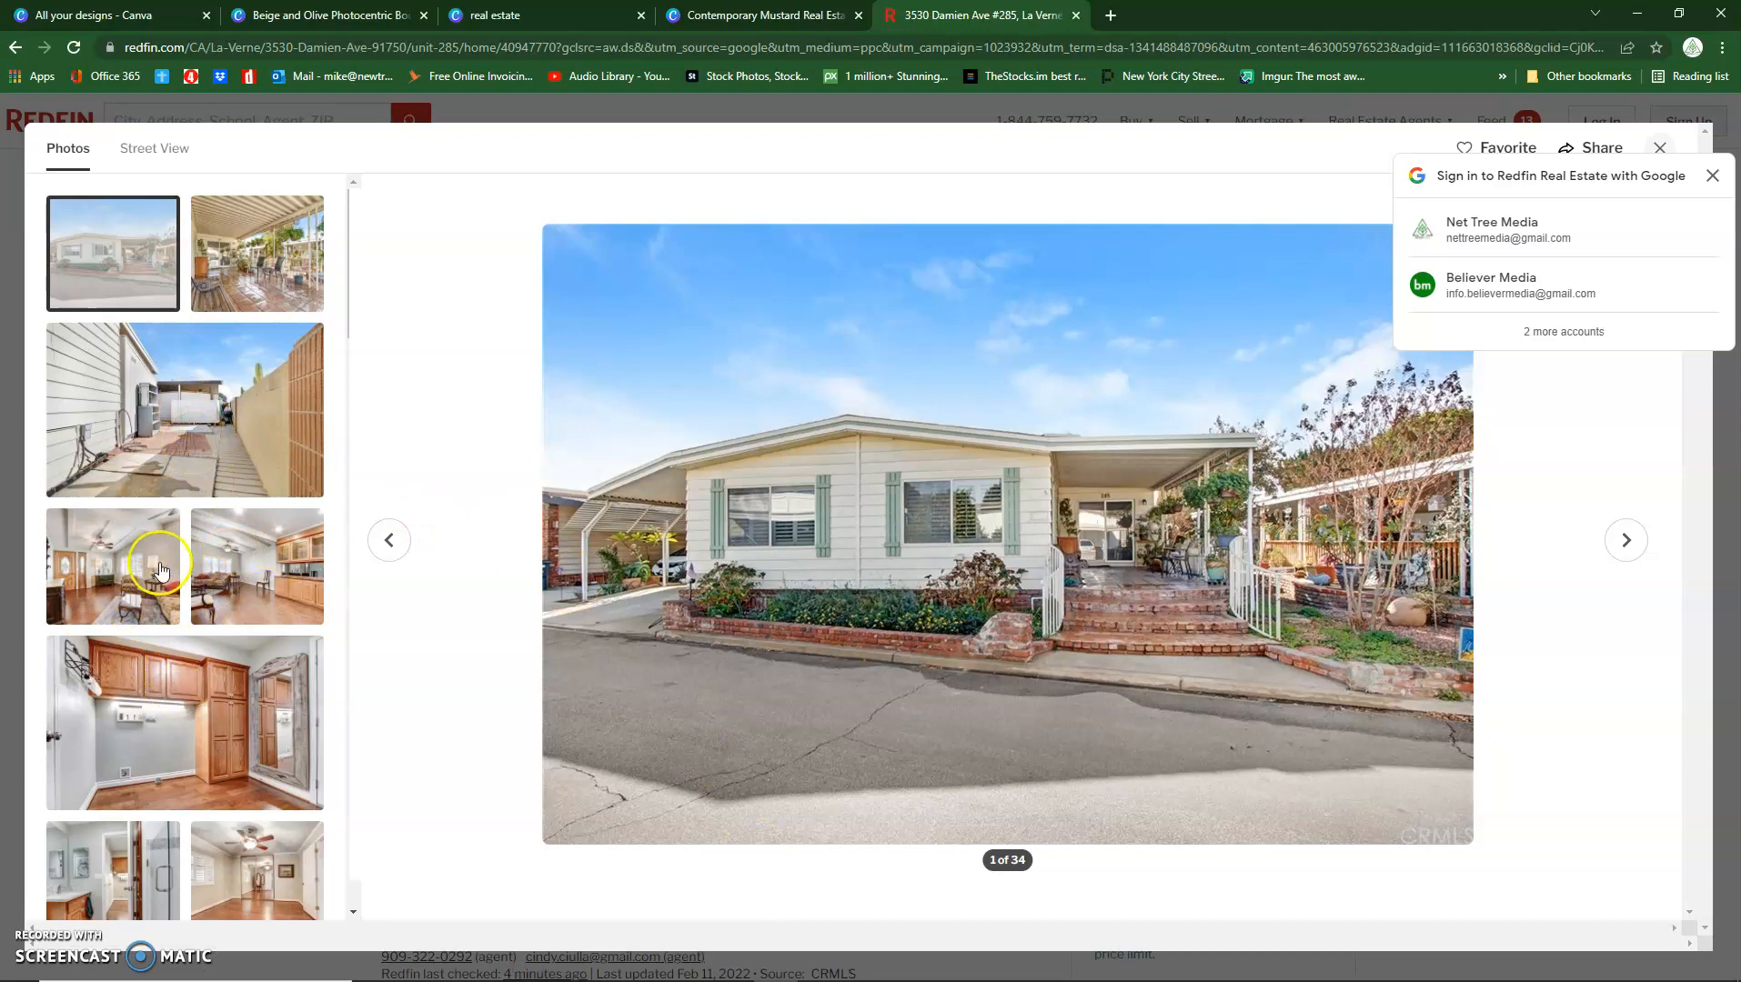
key(alt+Tab)
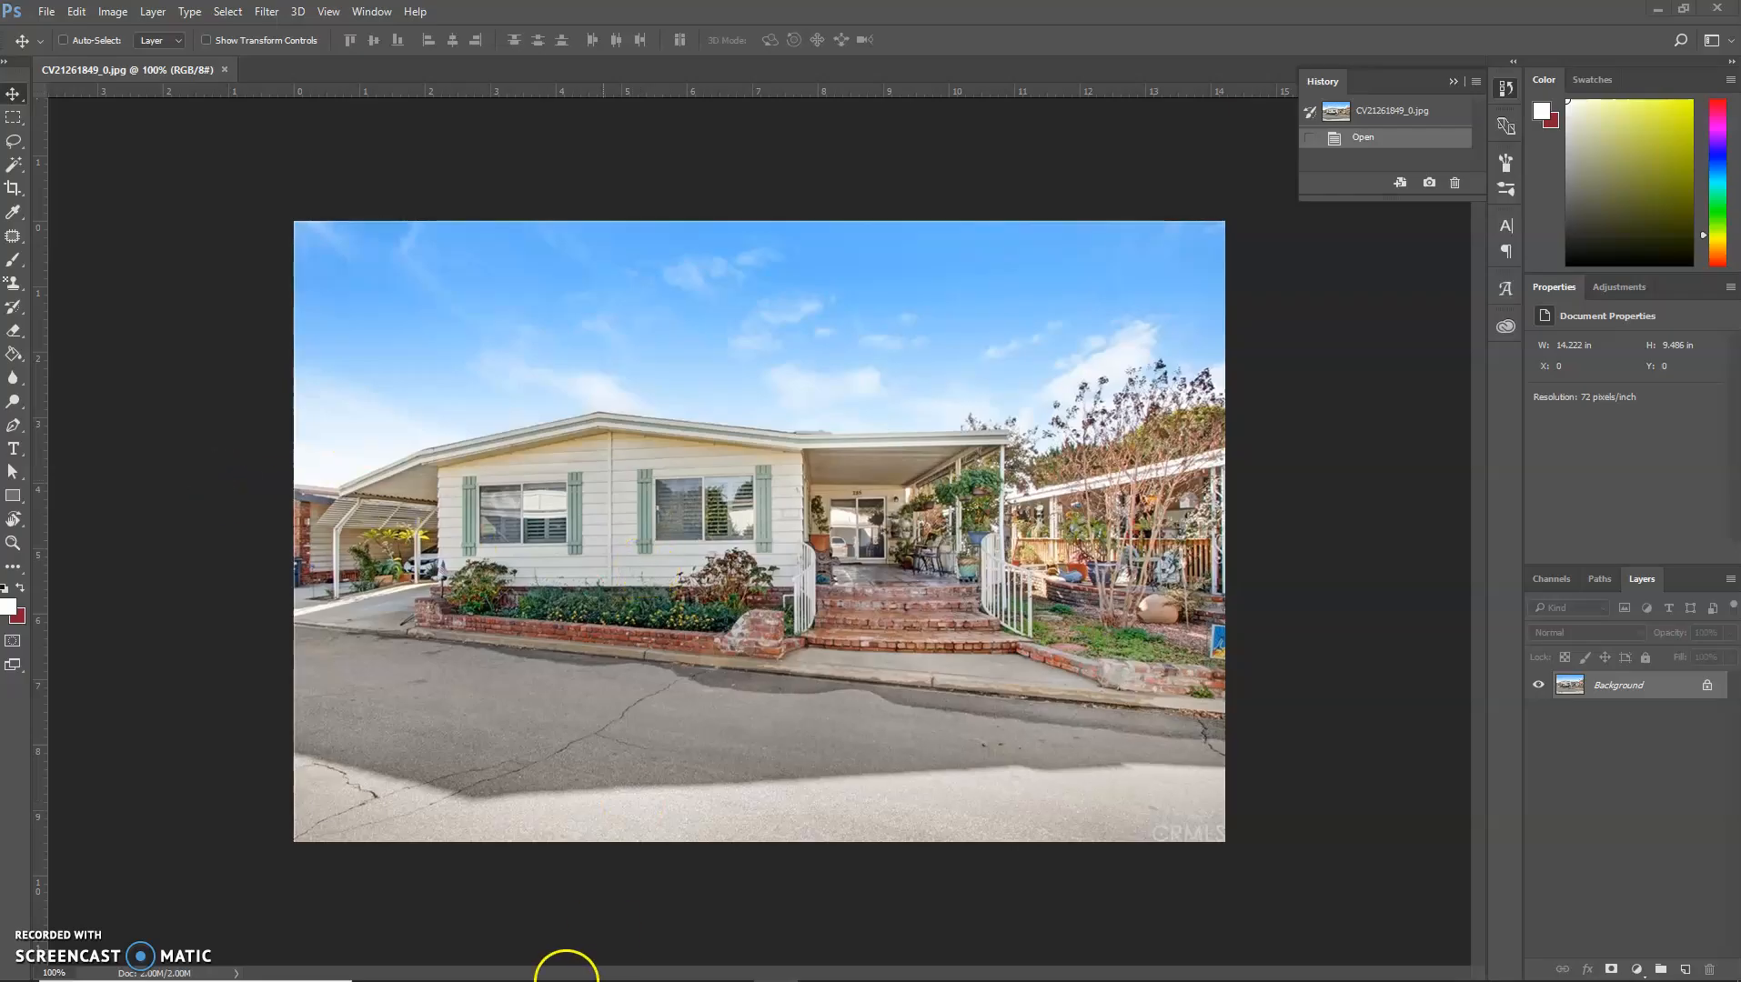
mouse_move(603, 979)
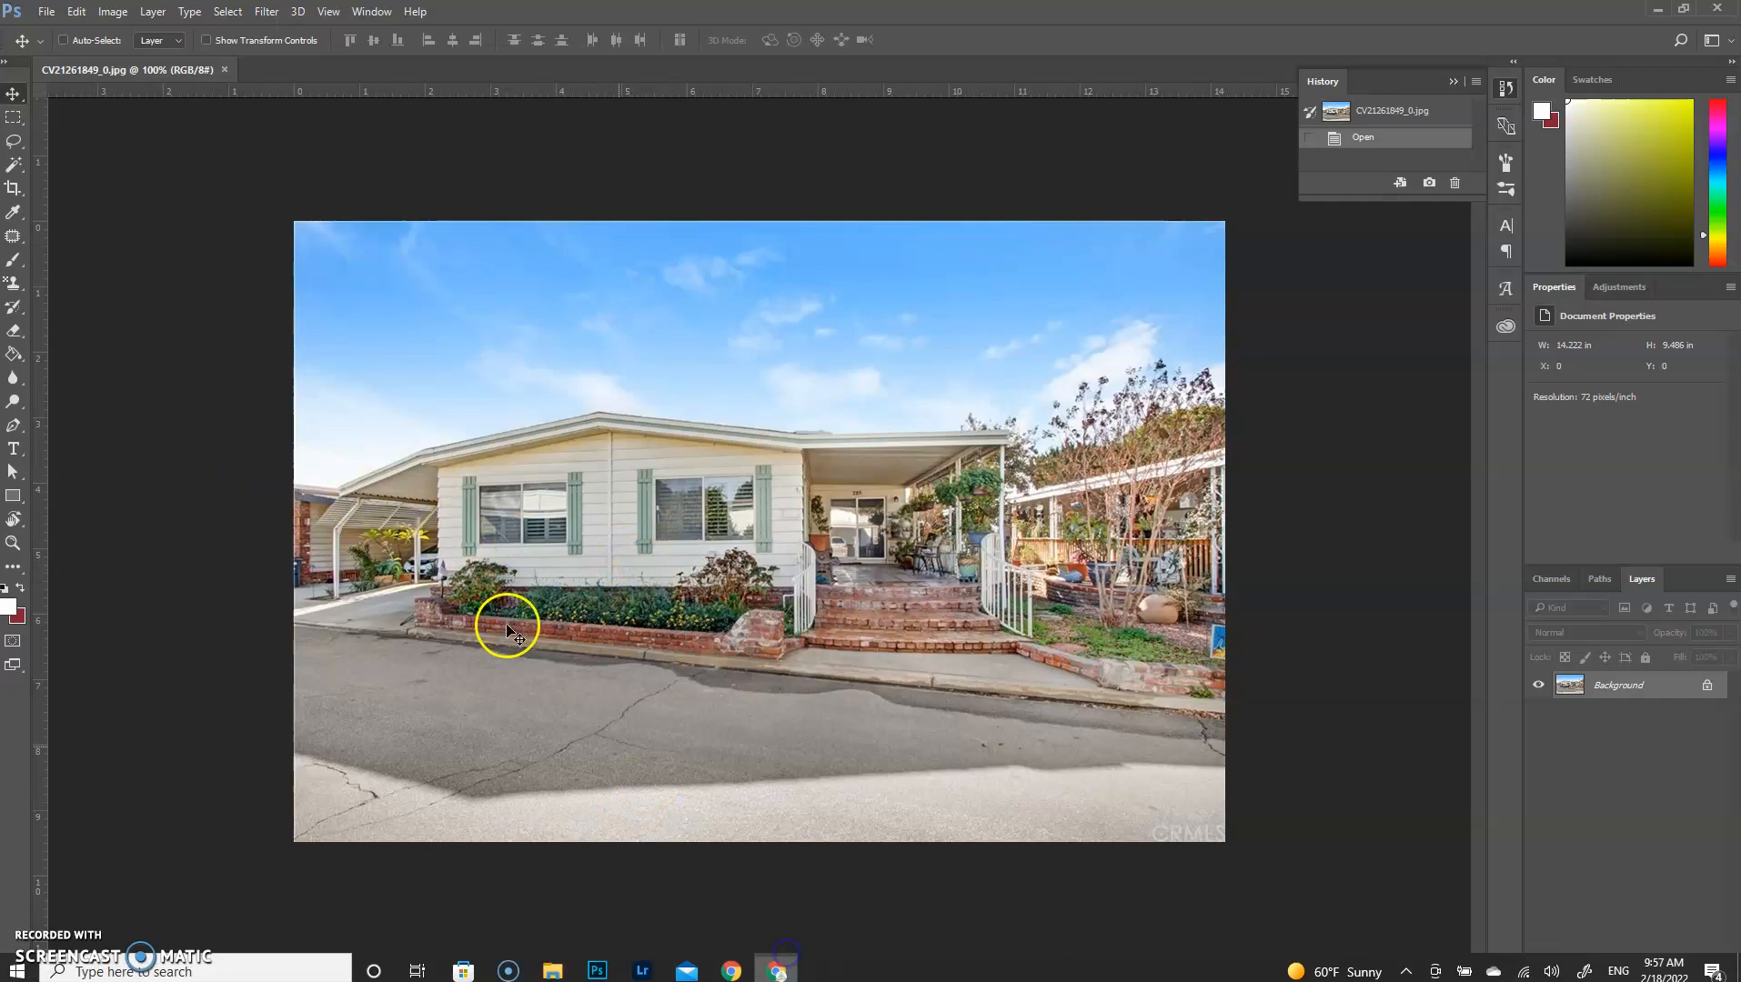
Step: Switch back to the Redfin listing in Chrome and enlarge the photo of the kitchen with the island
click(787, 973)
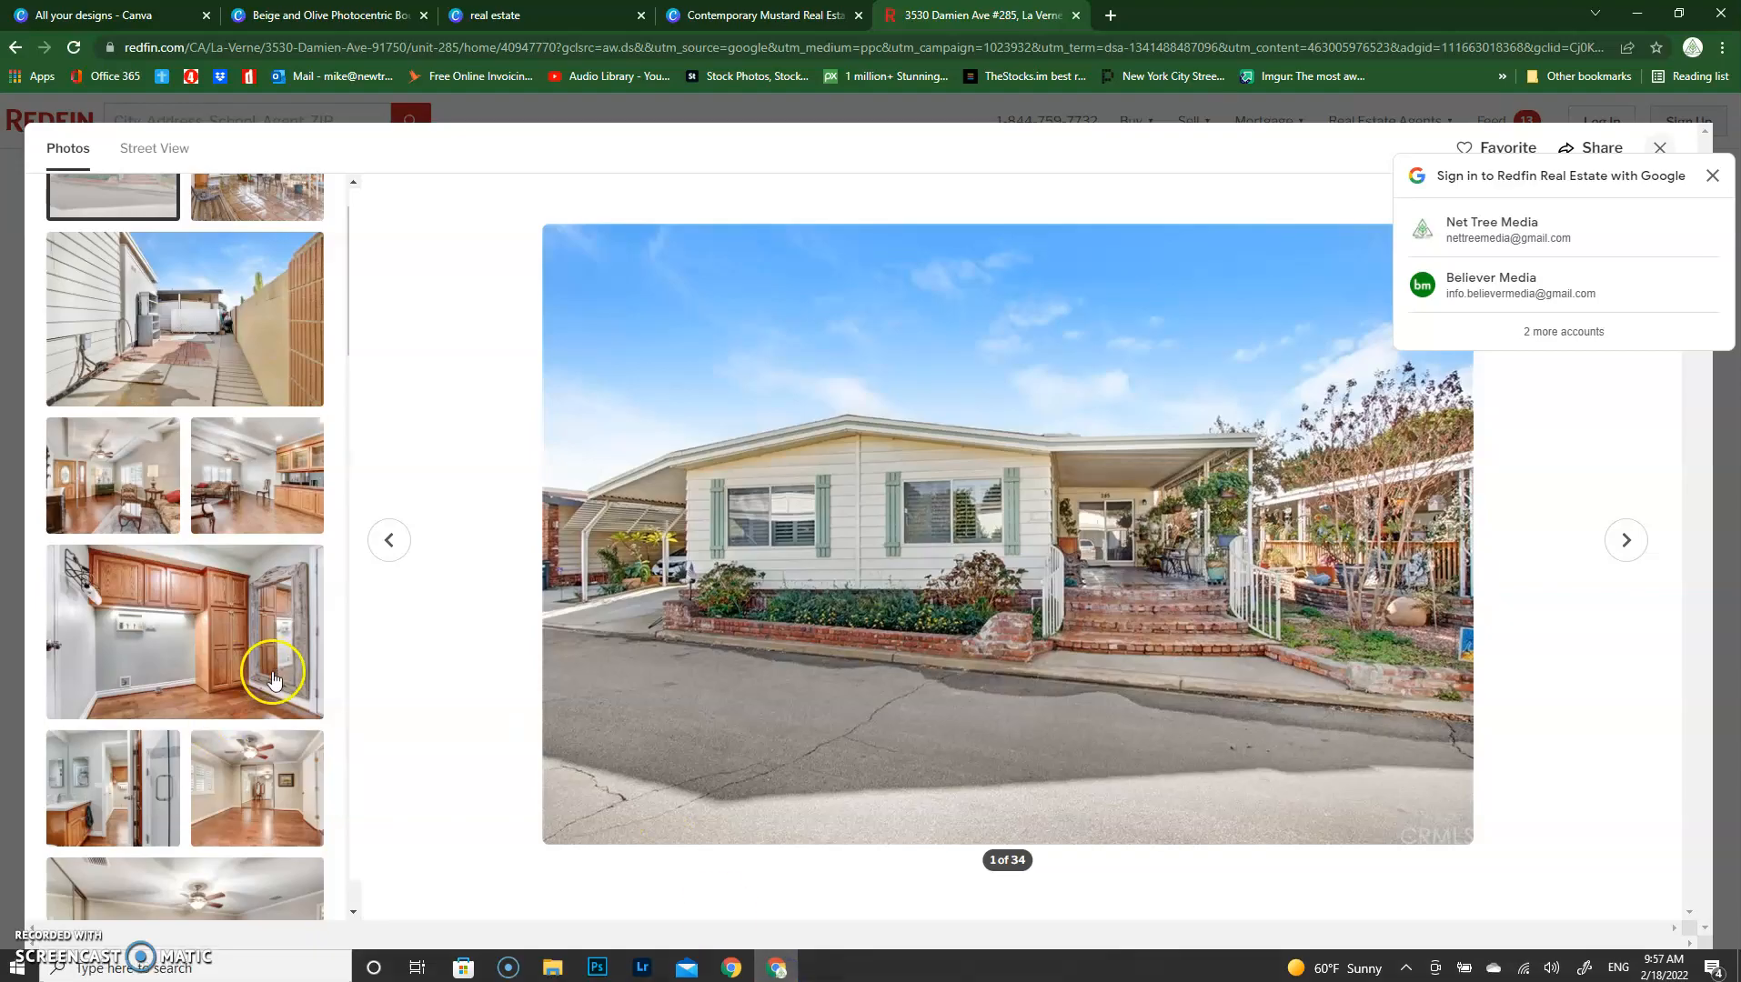
scroll(272, 673, down, 5)
scroll(272, 682, down, 3)
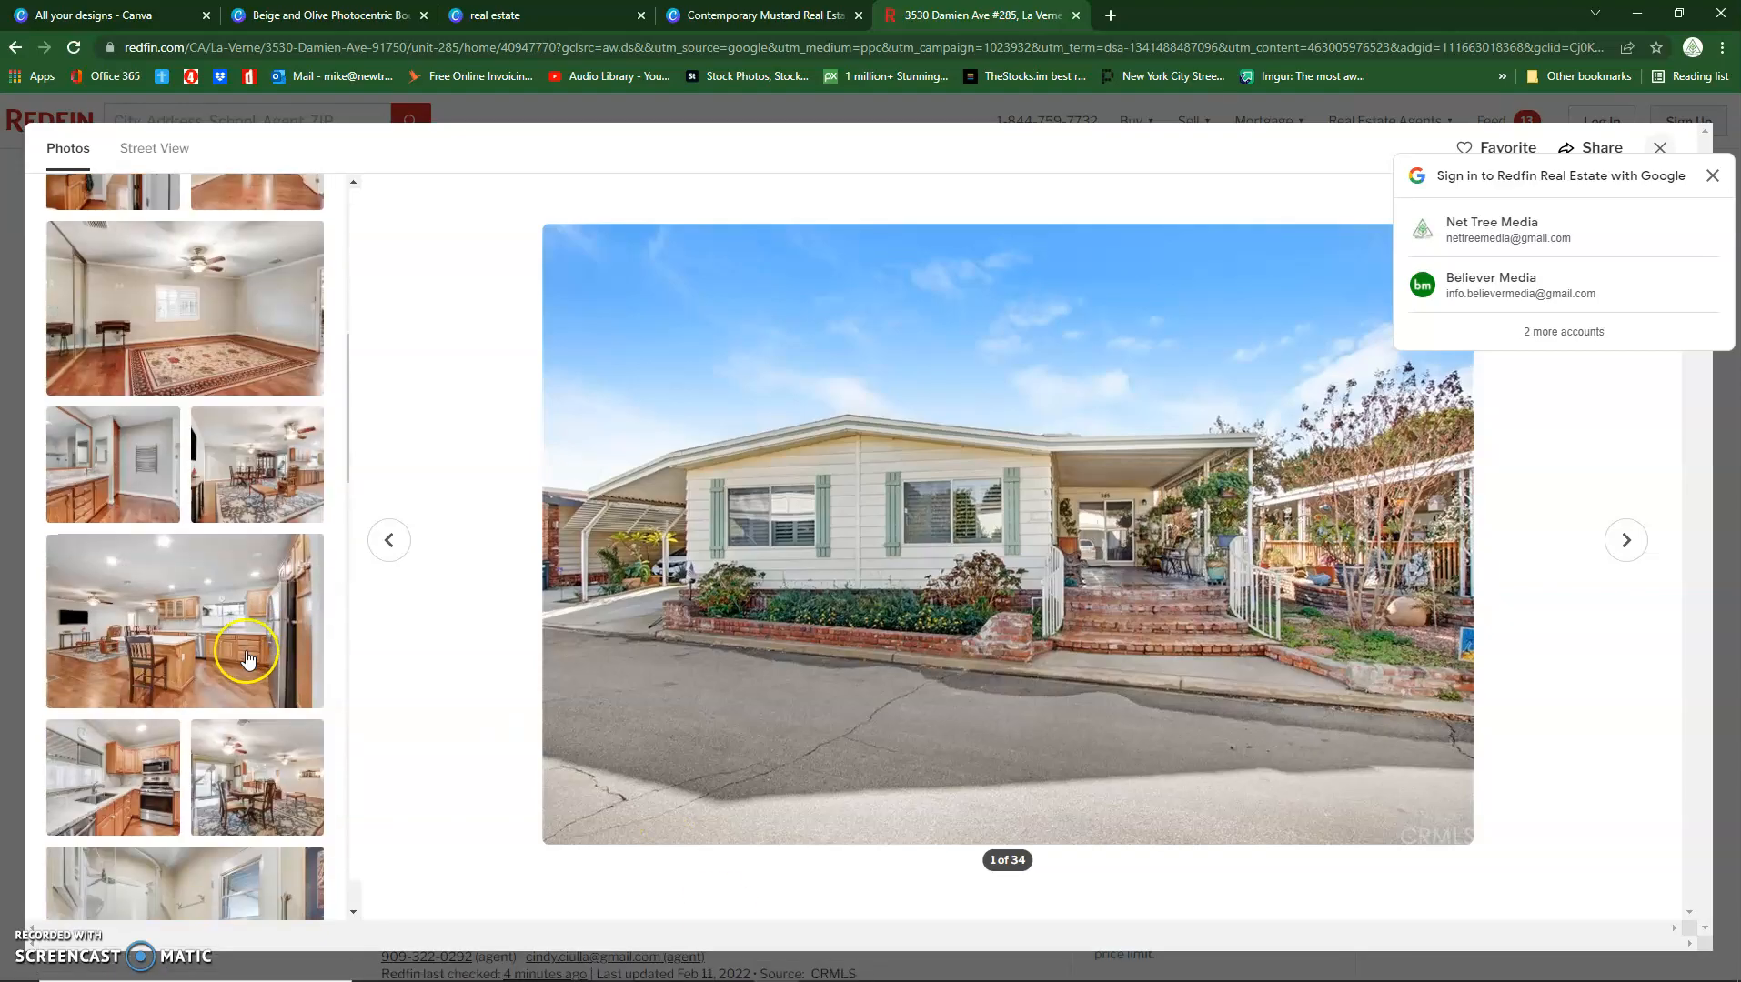
scroll(210, 659, down, 1)
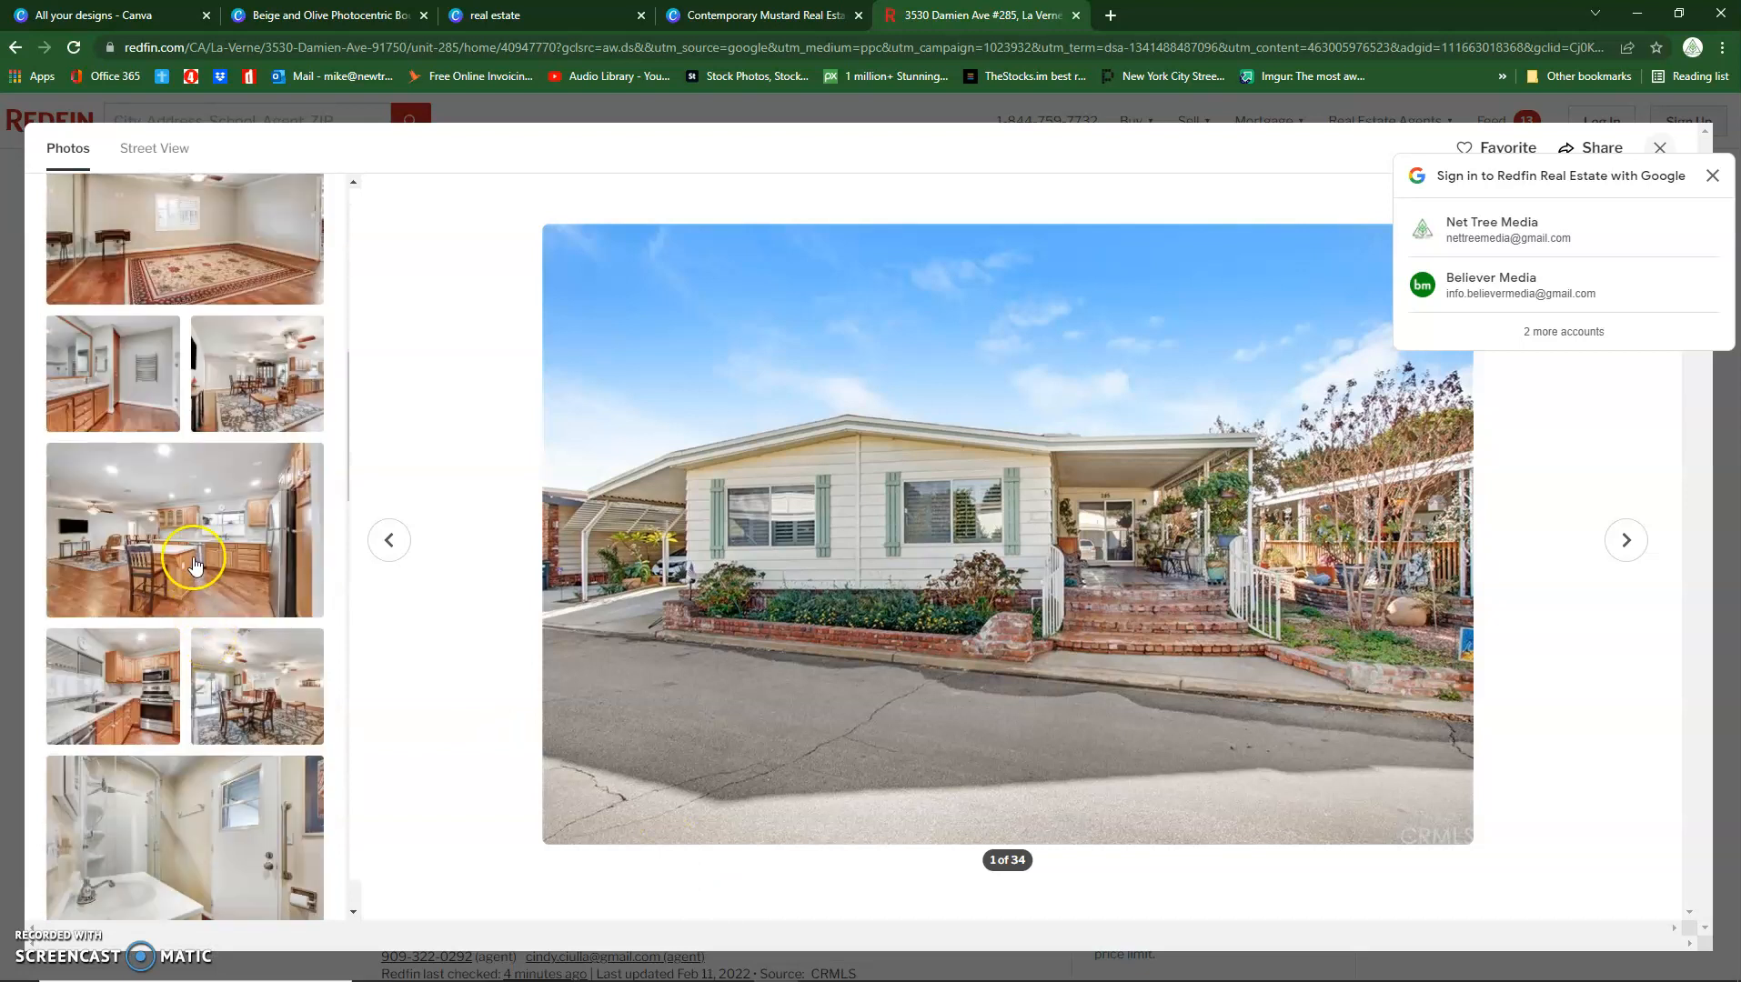
click(208, 568)
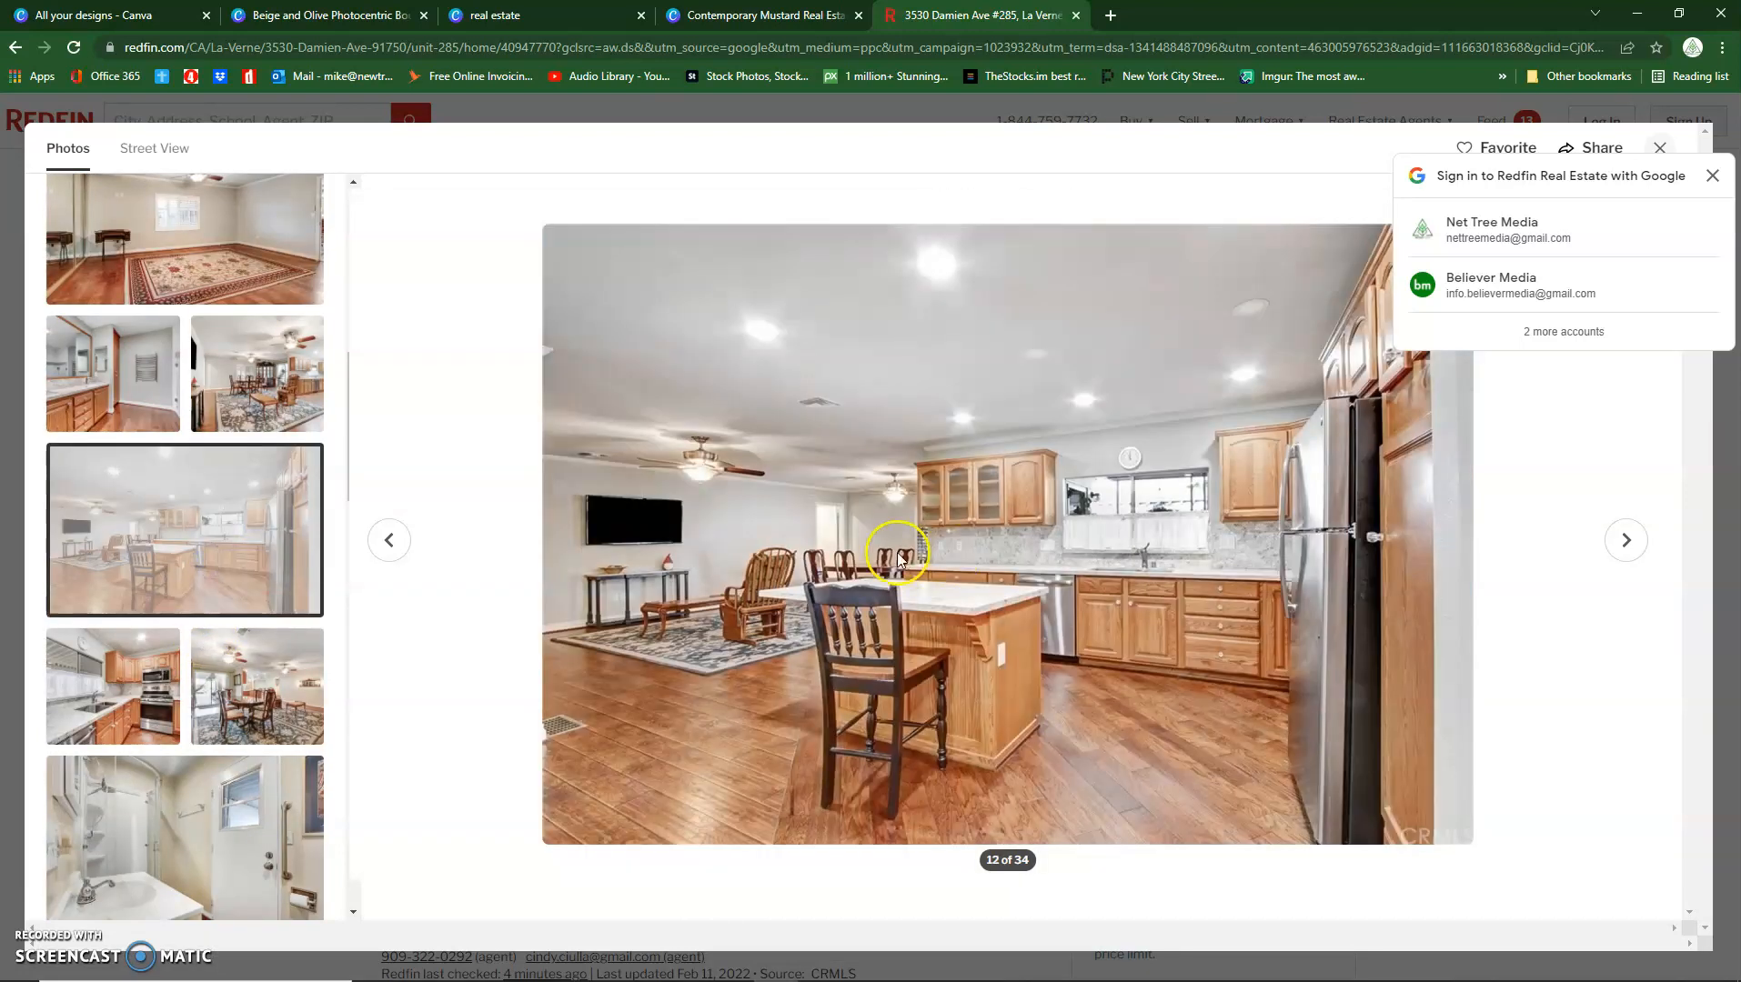
Step: Save the enlarged kitchen photo as the JPEG CV21261849_11_0.jpg in the LISTINGS folder
right_click(933, 524)
click(987, 556)
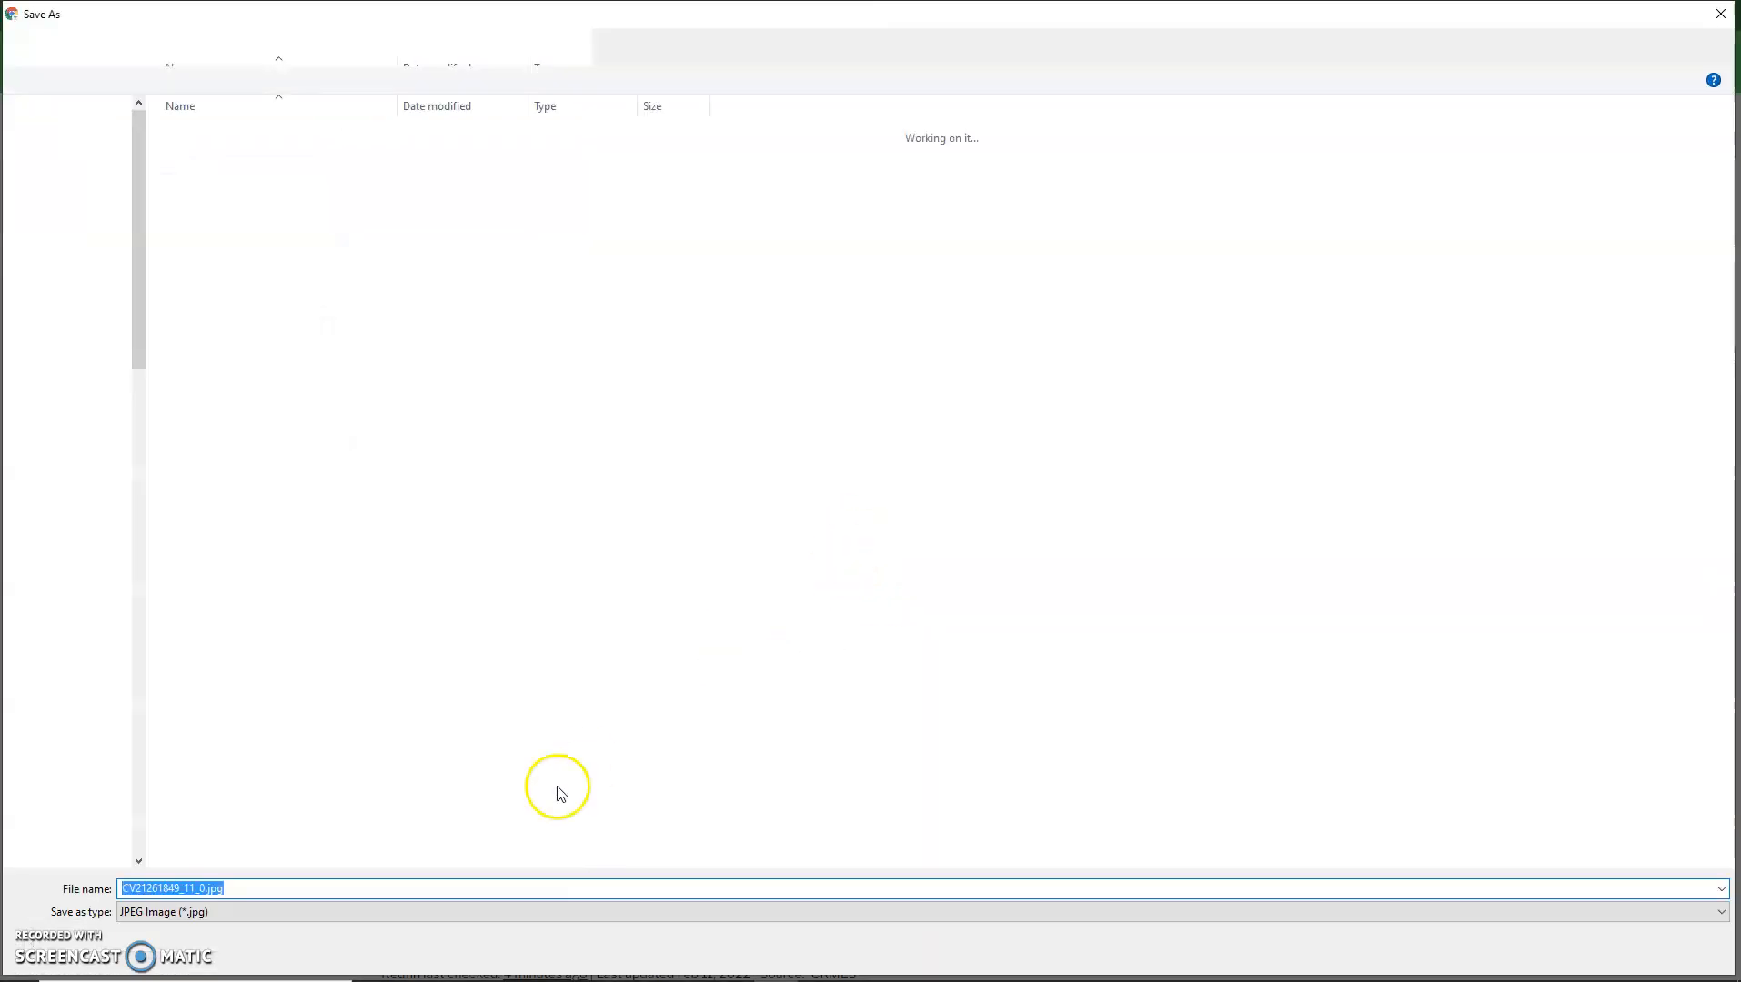
click(1602, 955)
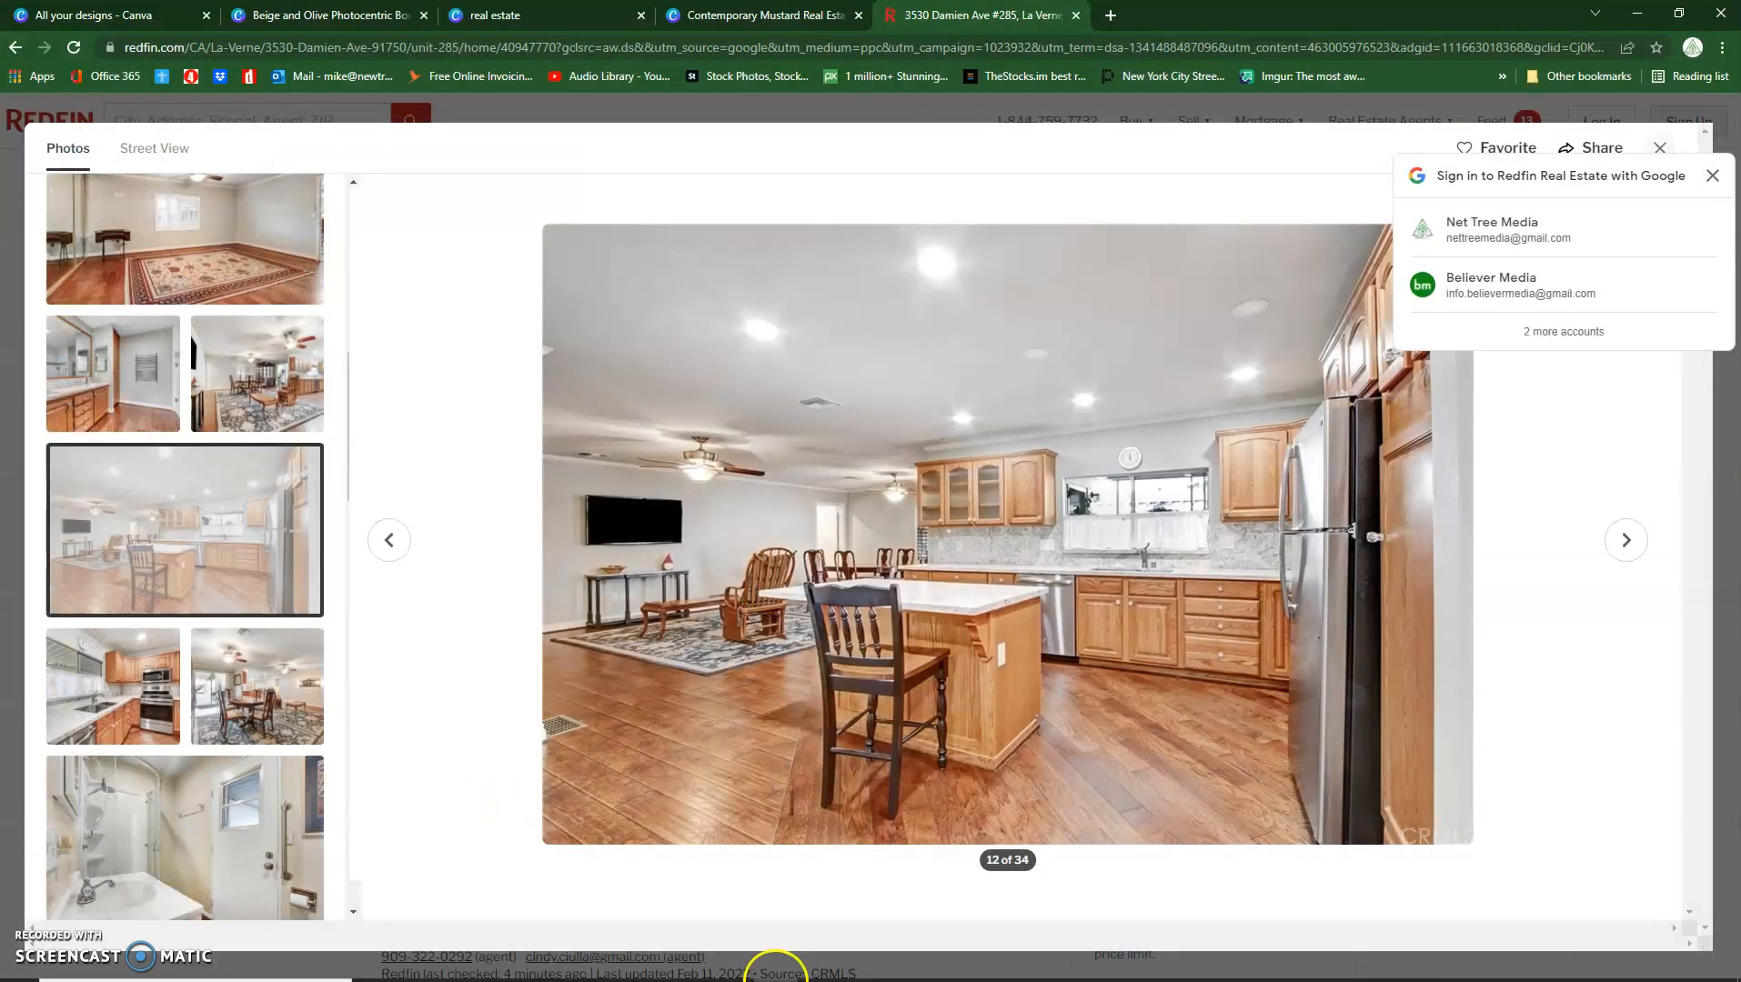
click(778, 966)
click(778, 972)
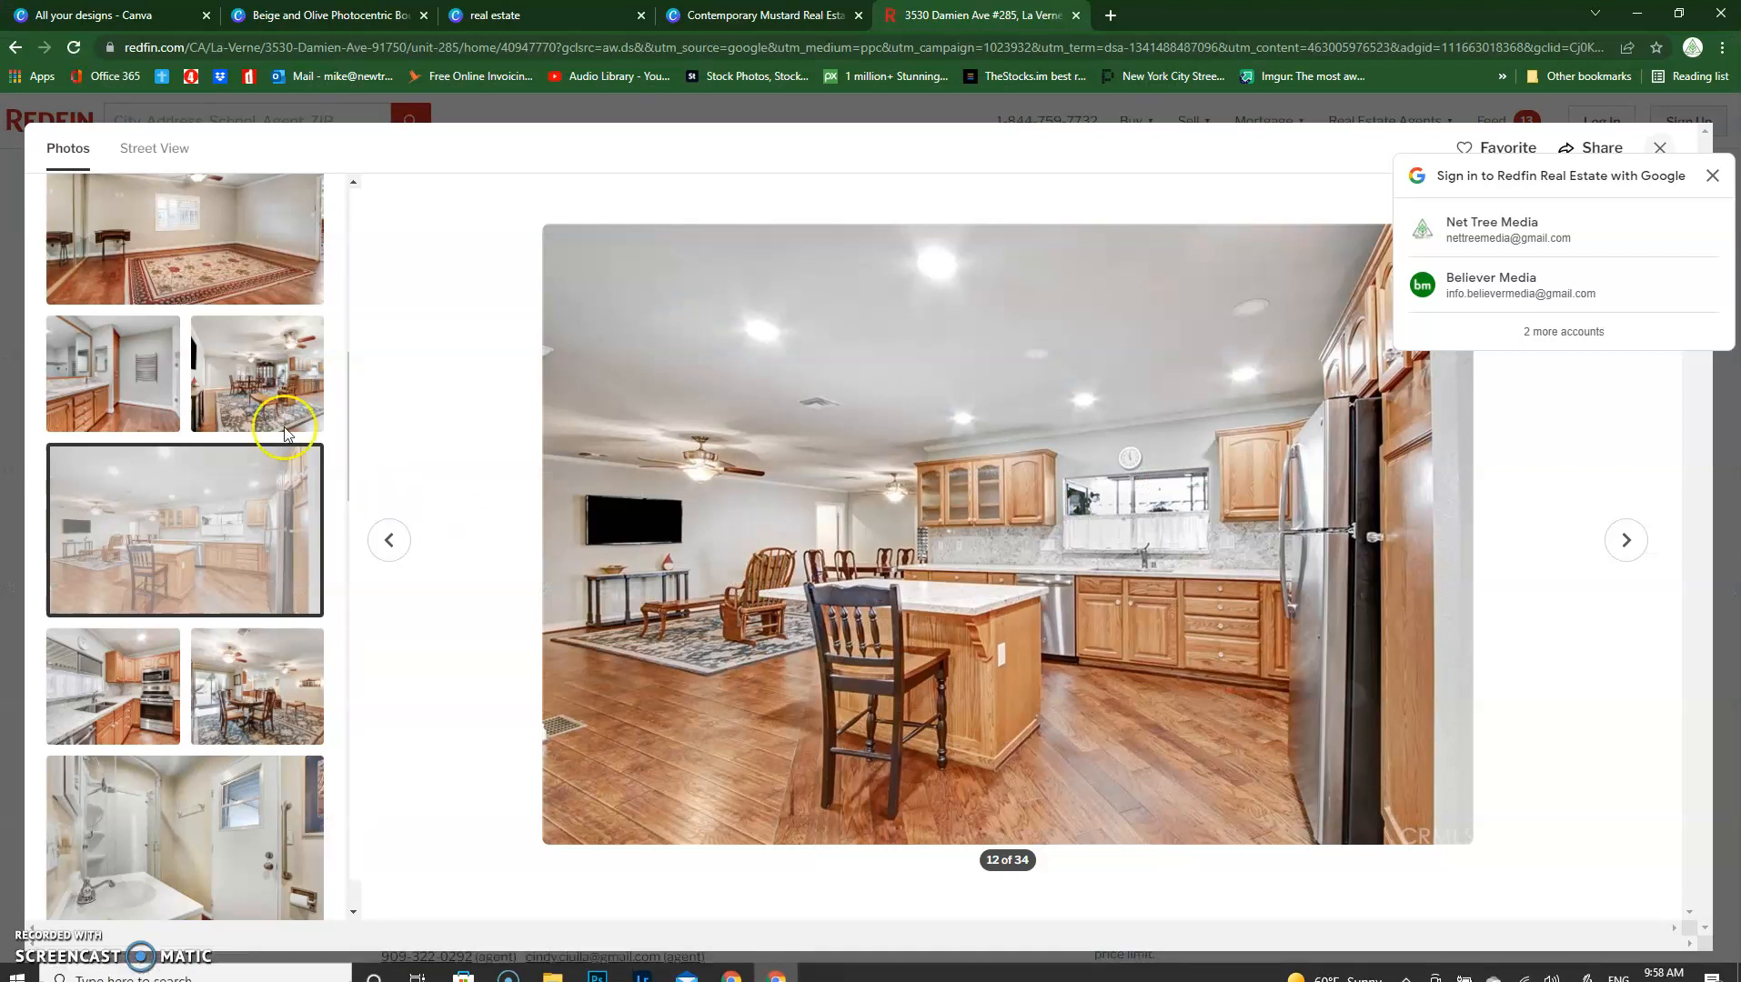
Step: Browse the listing's photo gallery and enlarge the living and dining area photo with the patterned rugs
scroll(233, 510, down, 5)
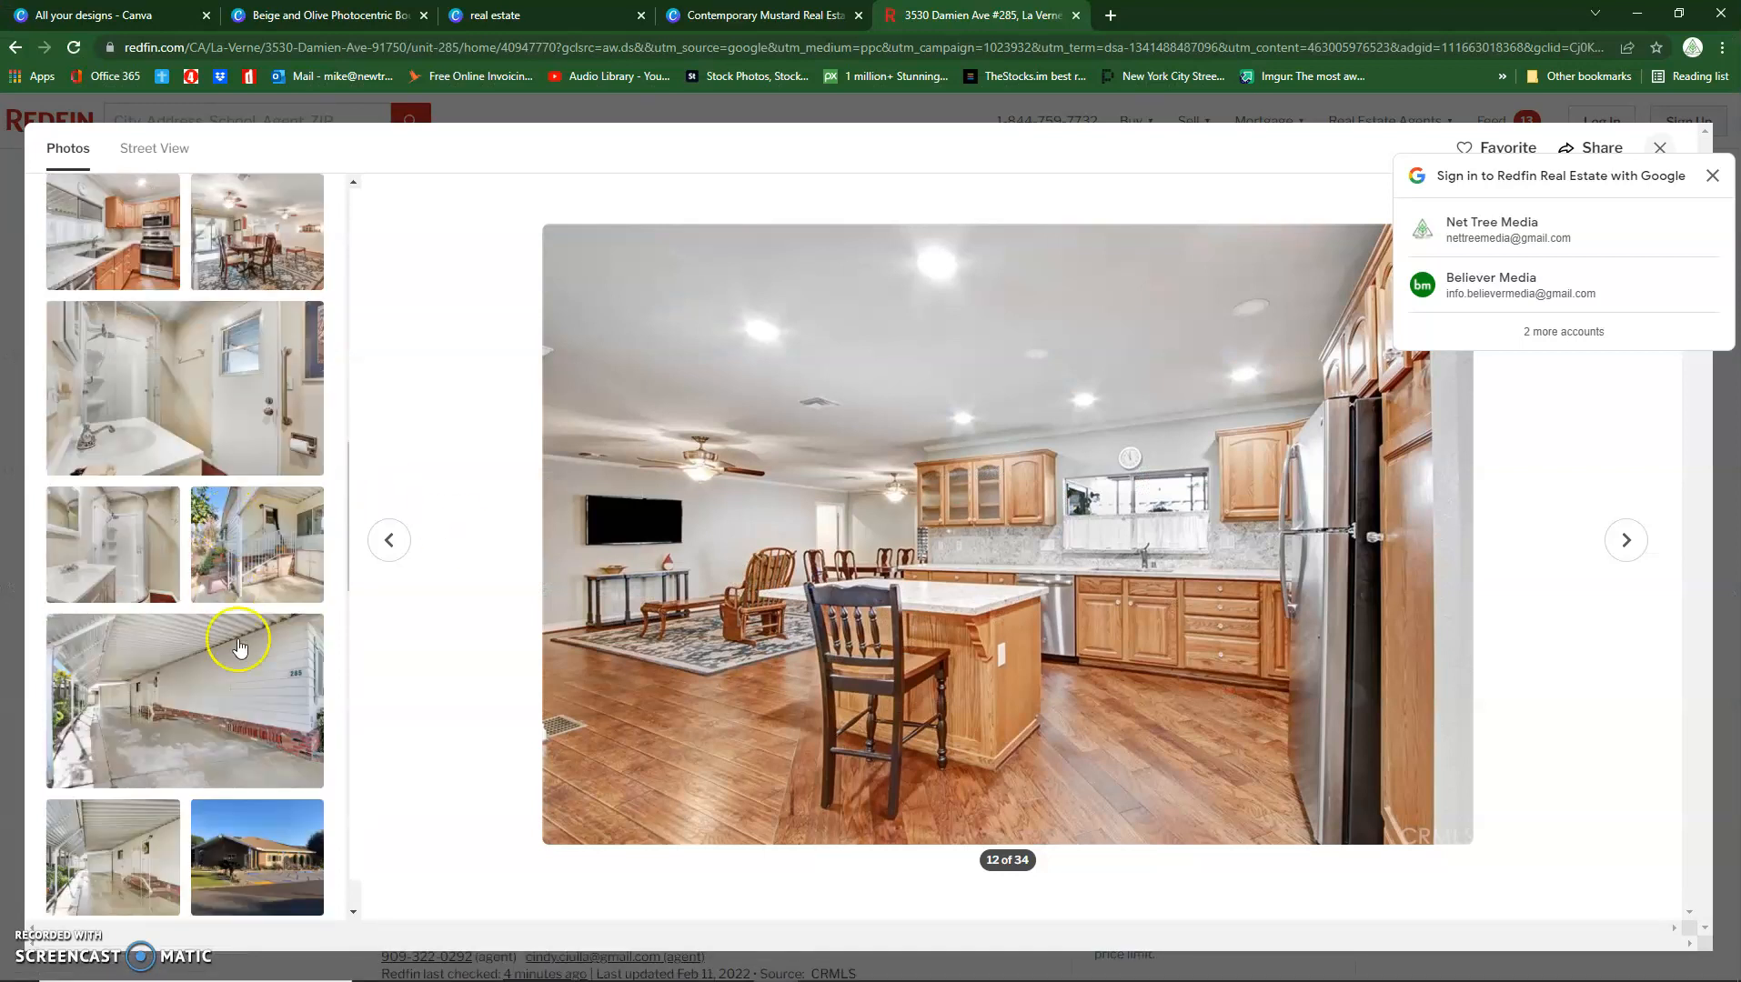
scroll(247, 710, down, 2)
scroll(219, 753, down, 5)
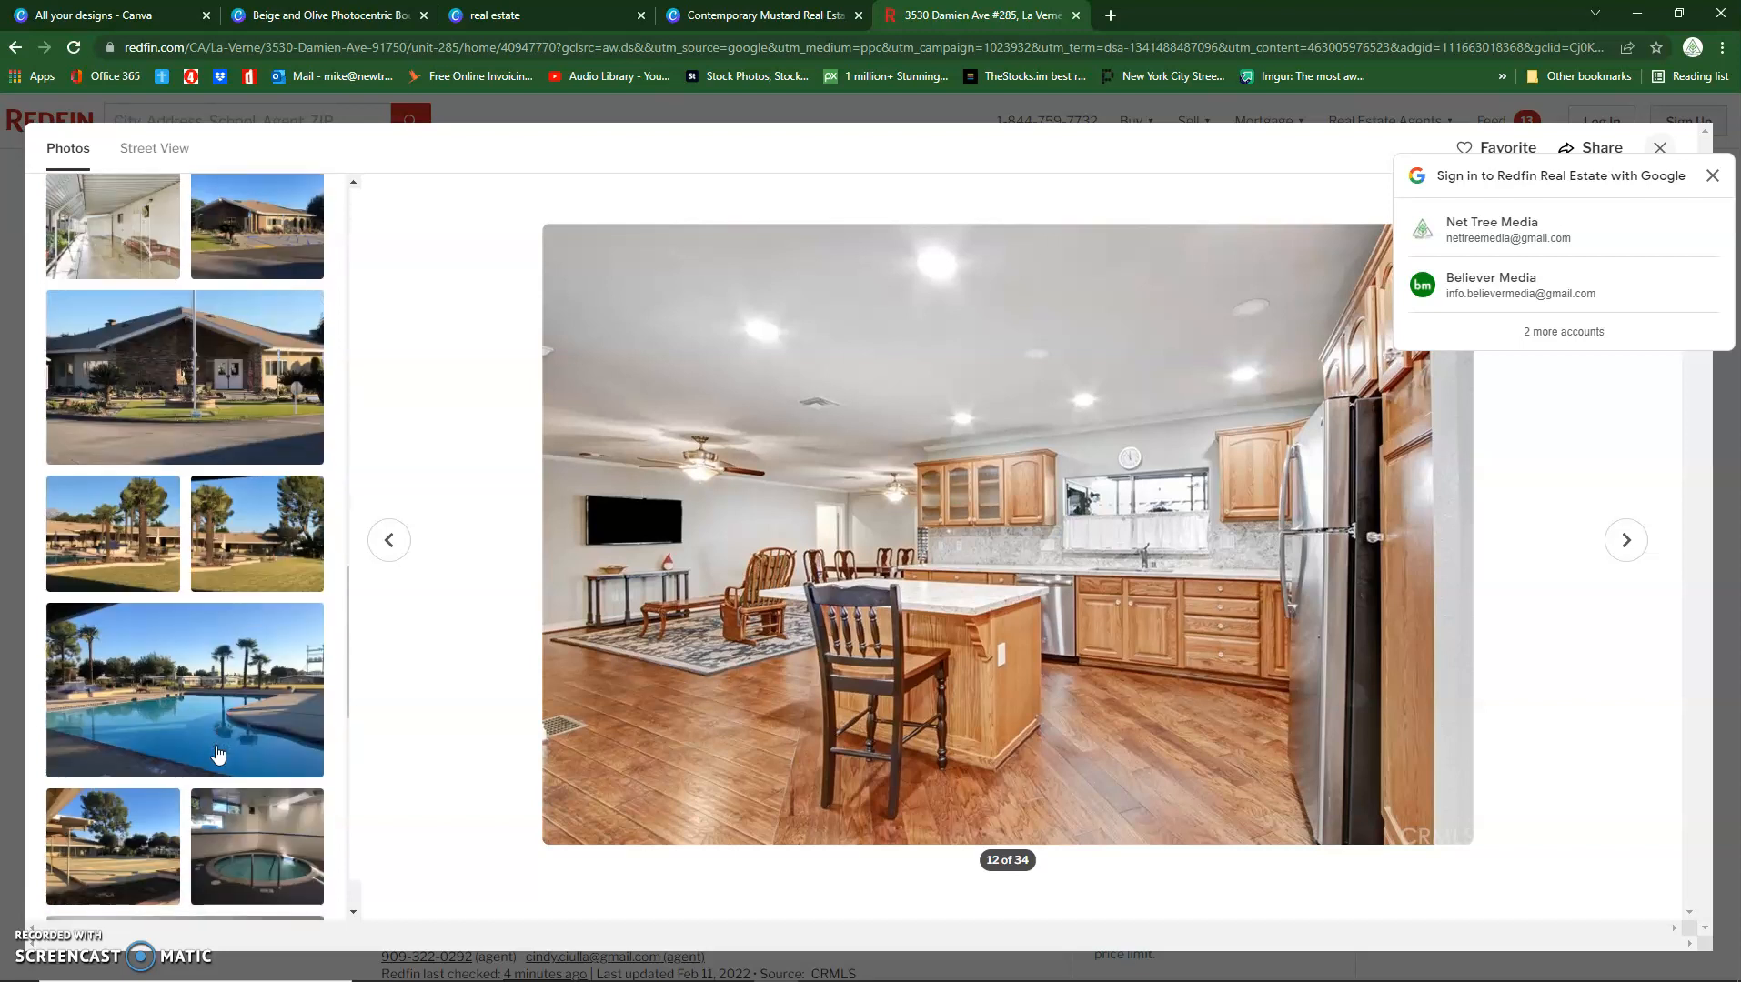
scroll(219, 753, up, 15)
scroll(209, 714, up, 3)
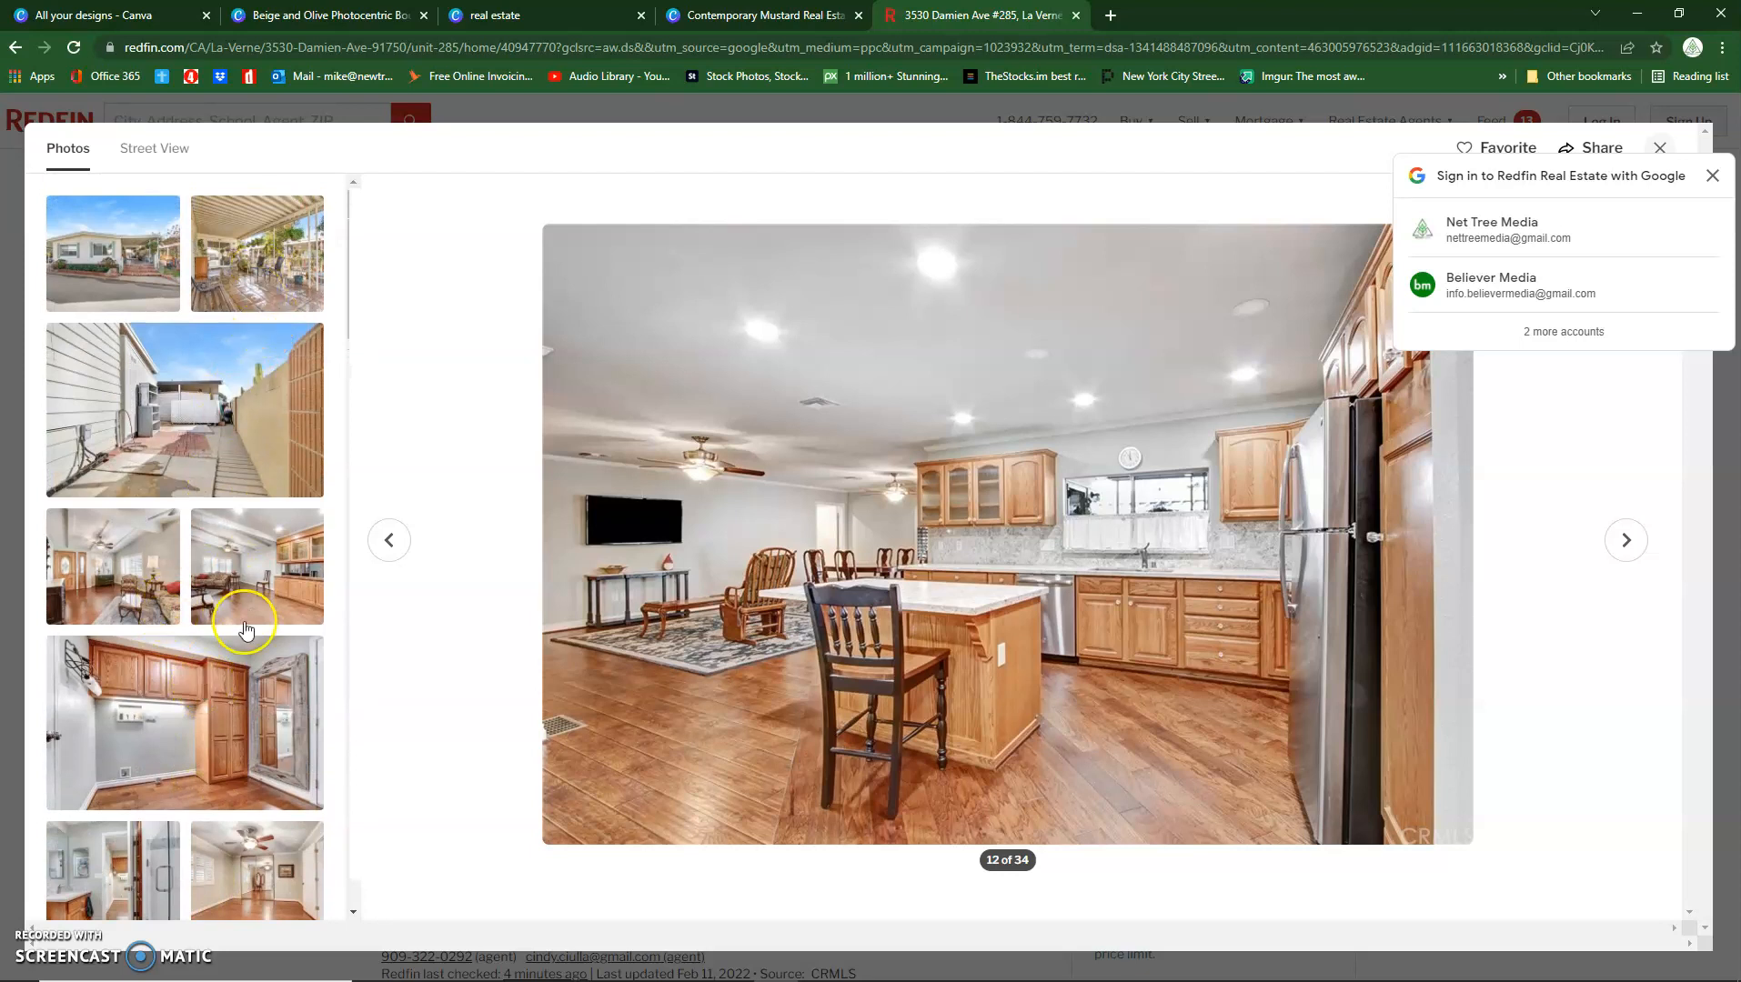
scroll(246, 628, down, 2)
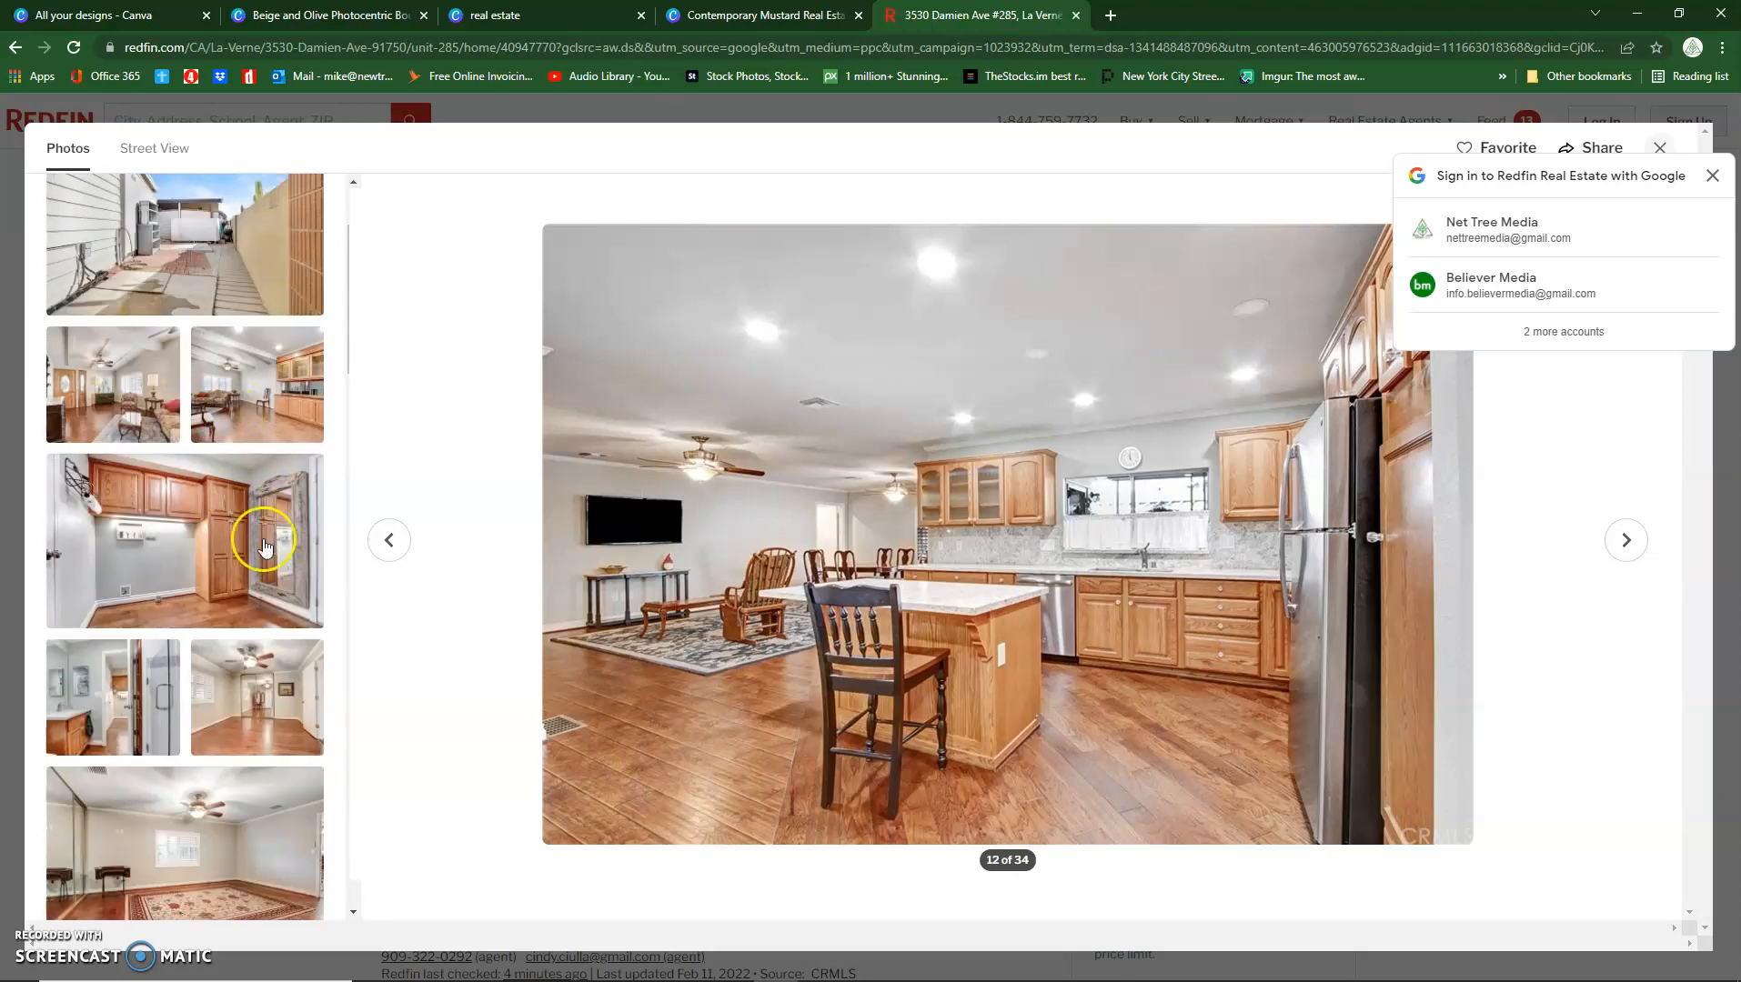
scroll(233, 582, down, 3)
scroll(256, 588, down, 2)
scroll(261, 599, down, 3)
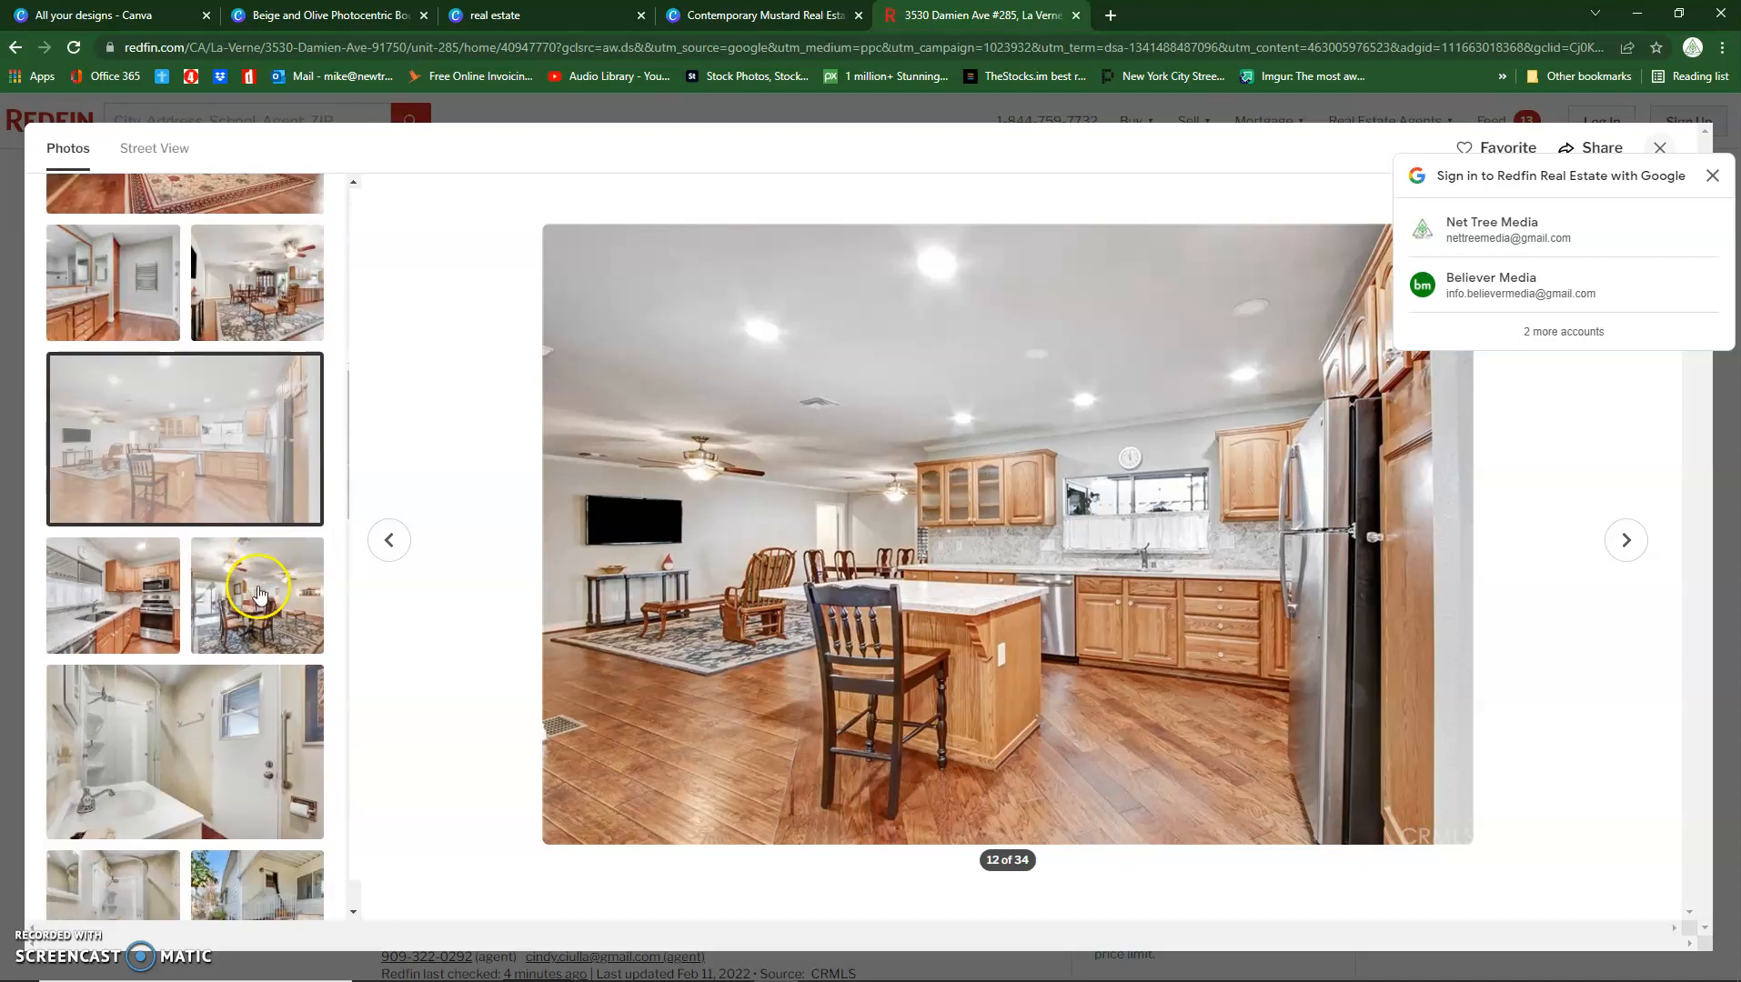
click(263, 310)
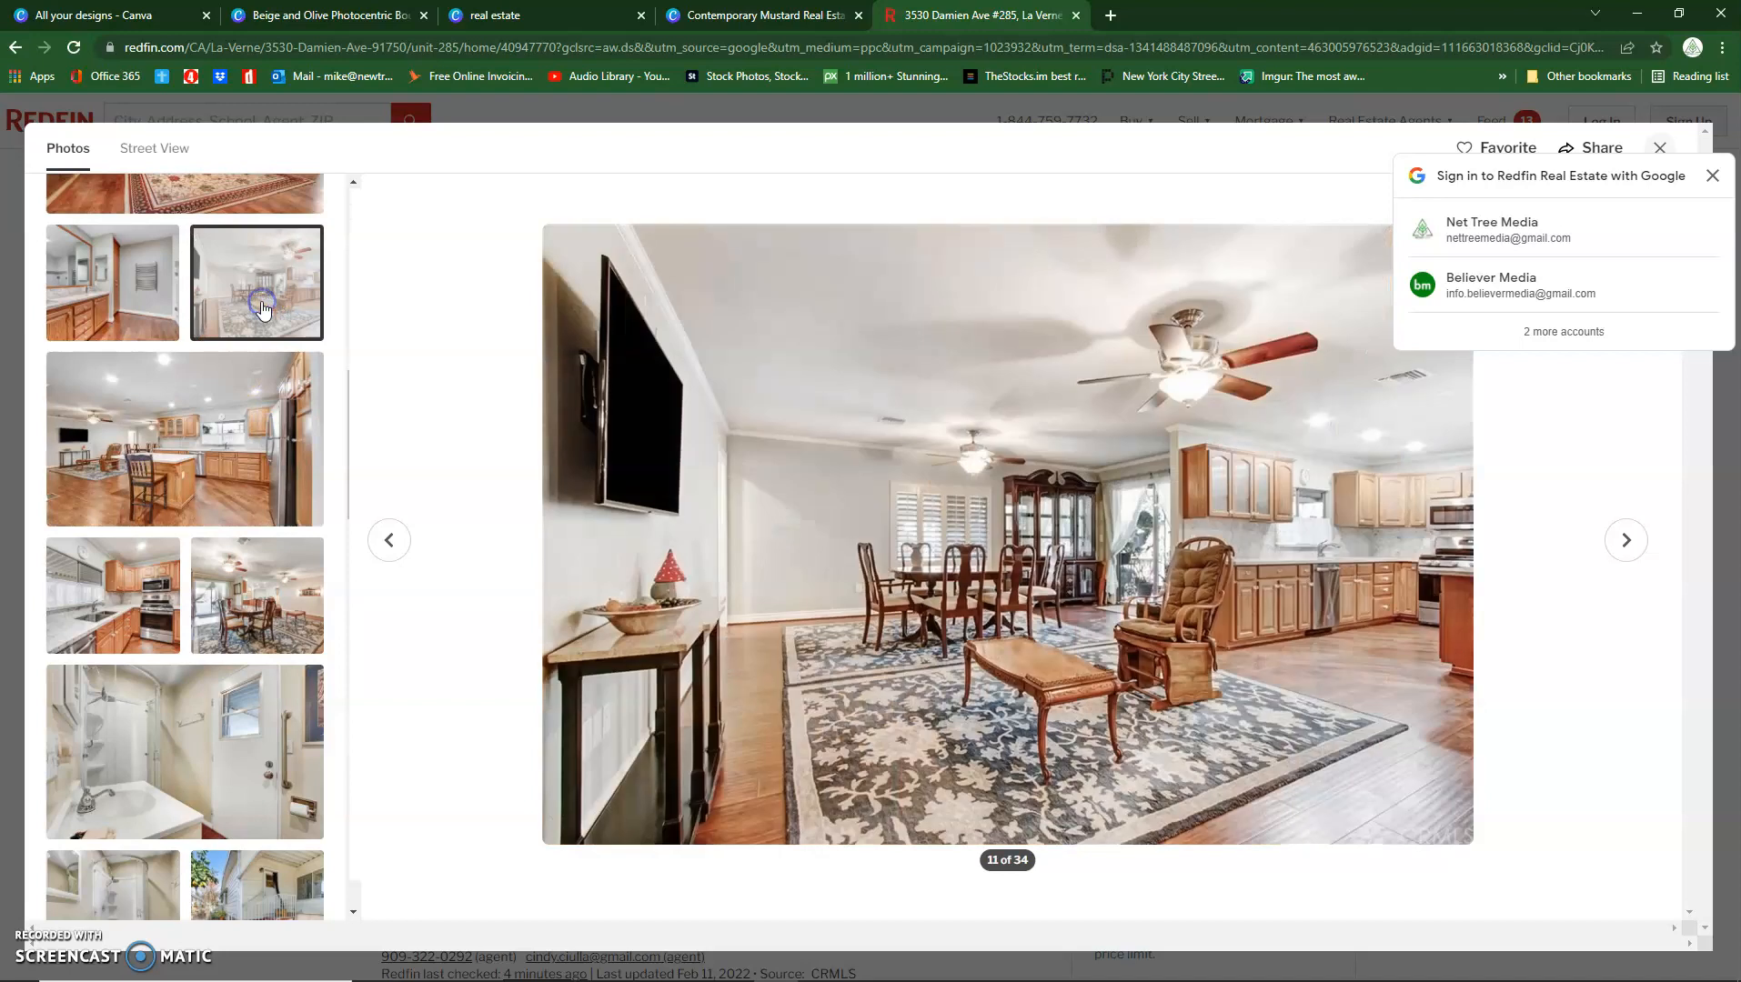
Step: Save the living and dining area photo as the JPEG CV21261849_10_0.jpg in the LISTINGS folder
right_click(1085, 562)
click(1192, 630)
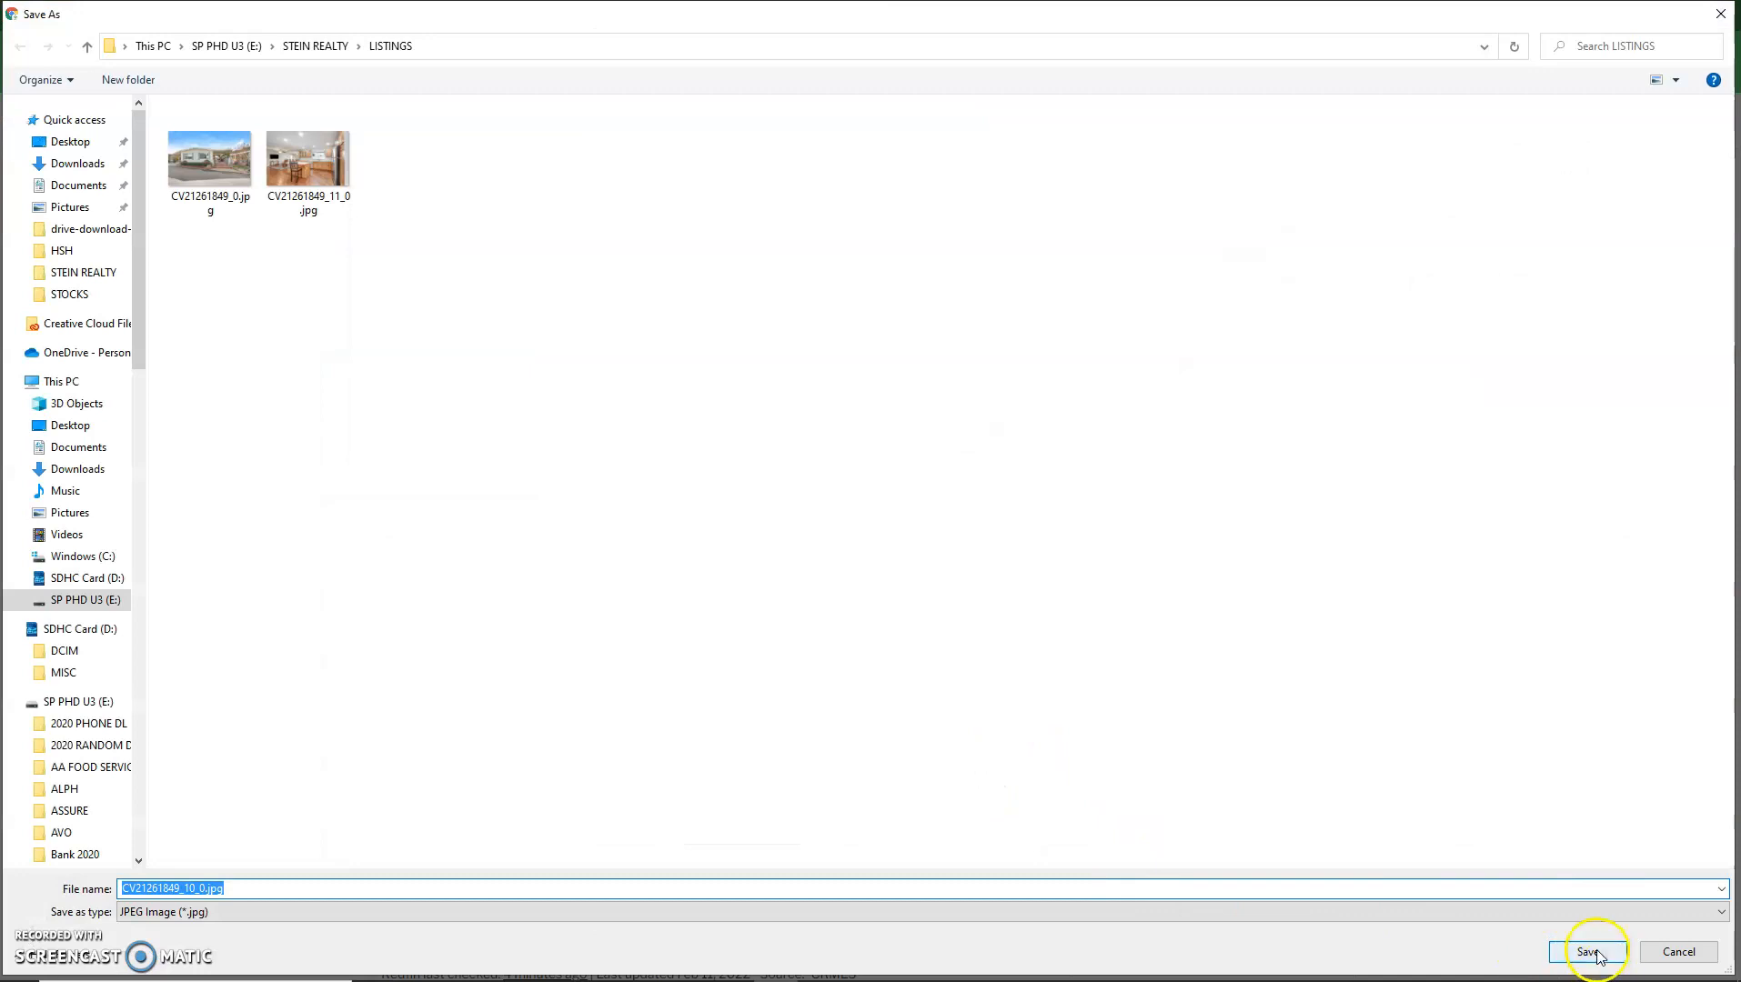
click(1587, 951)
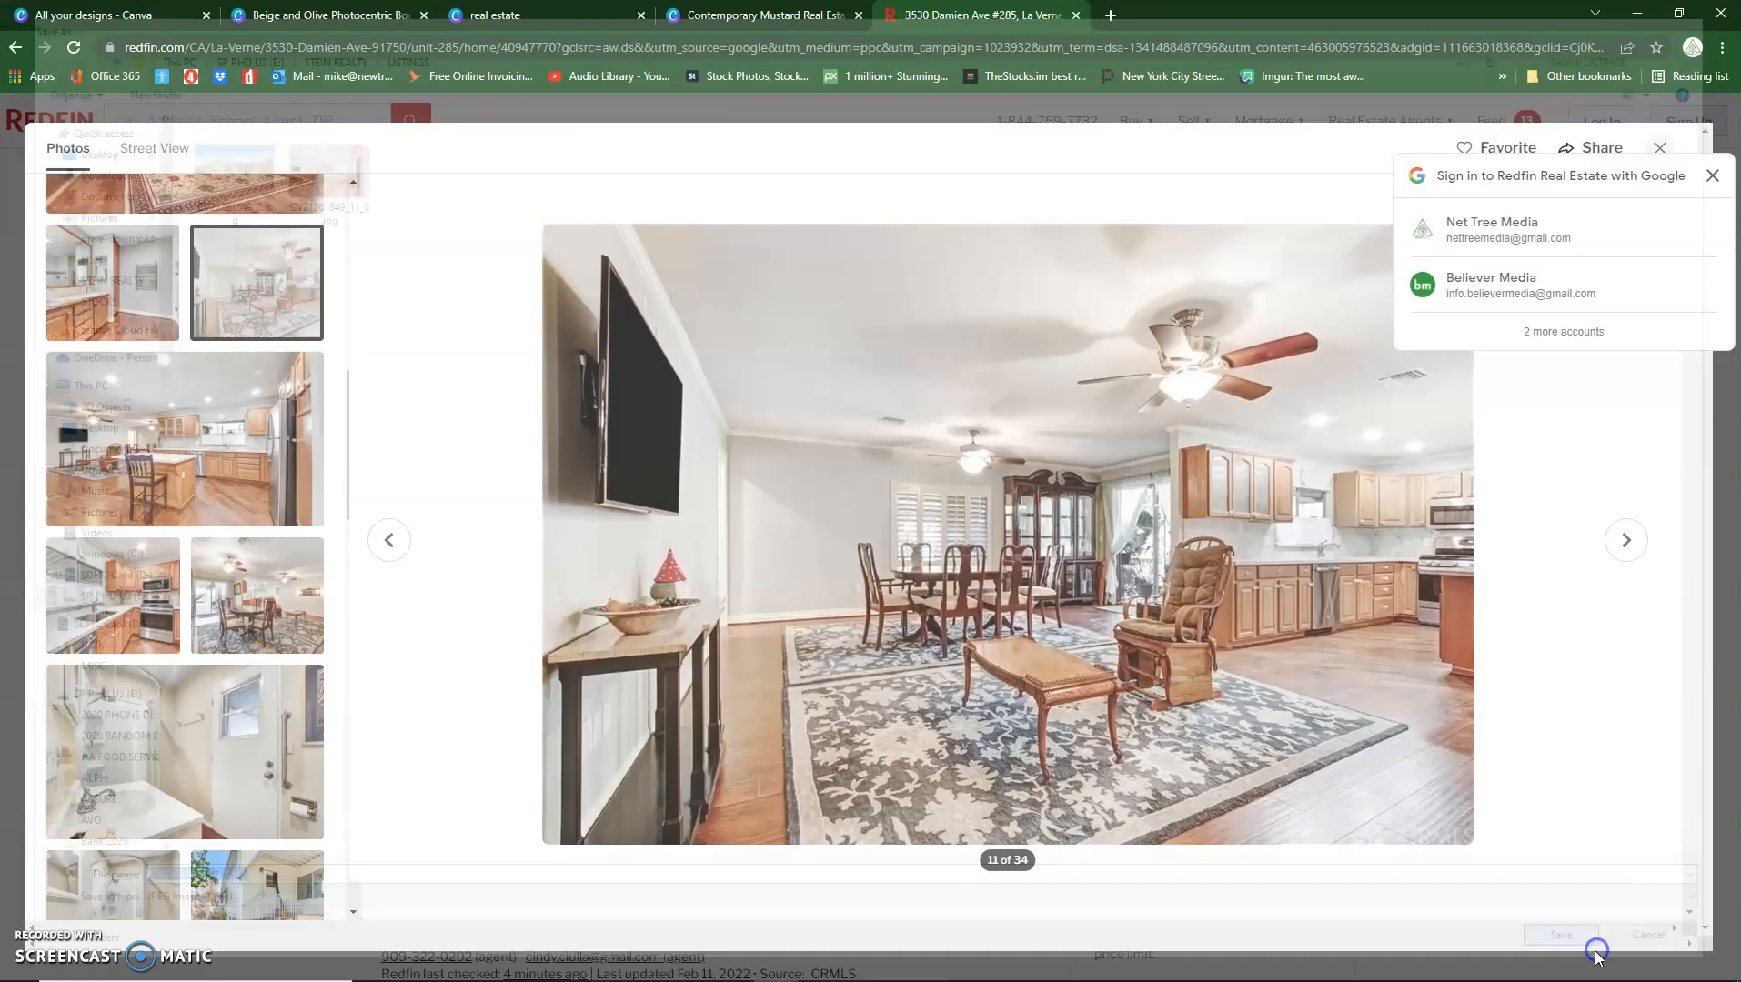
key(alt+Tab)
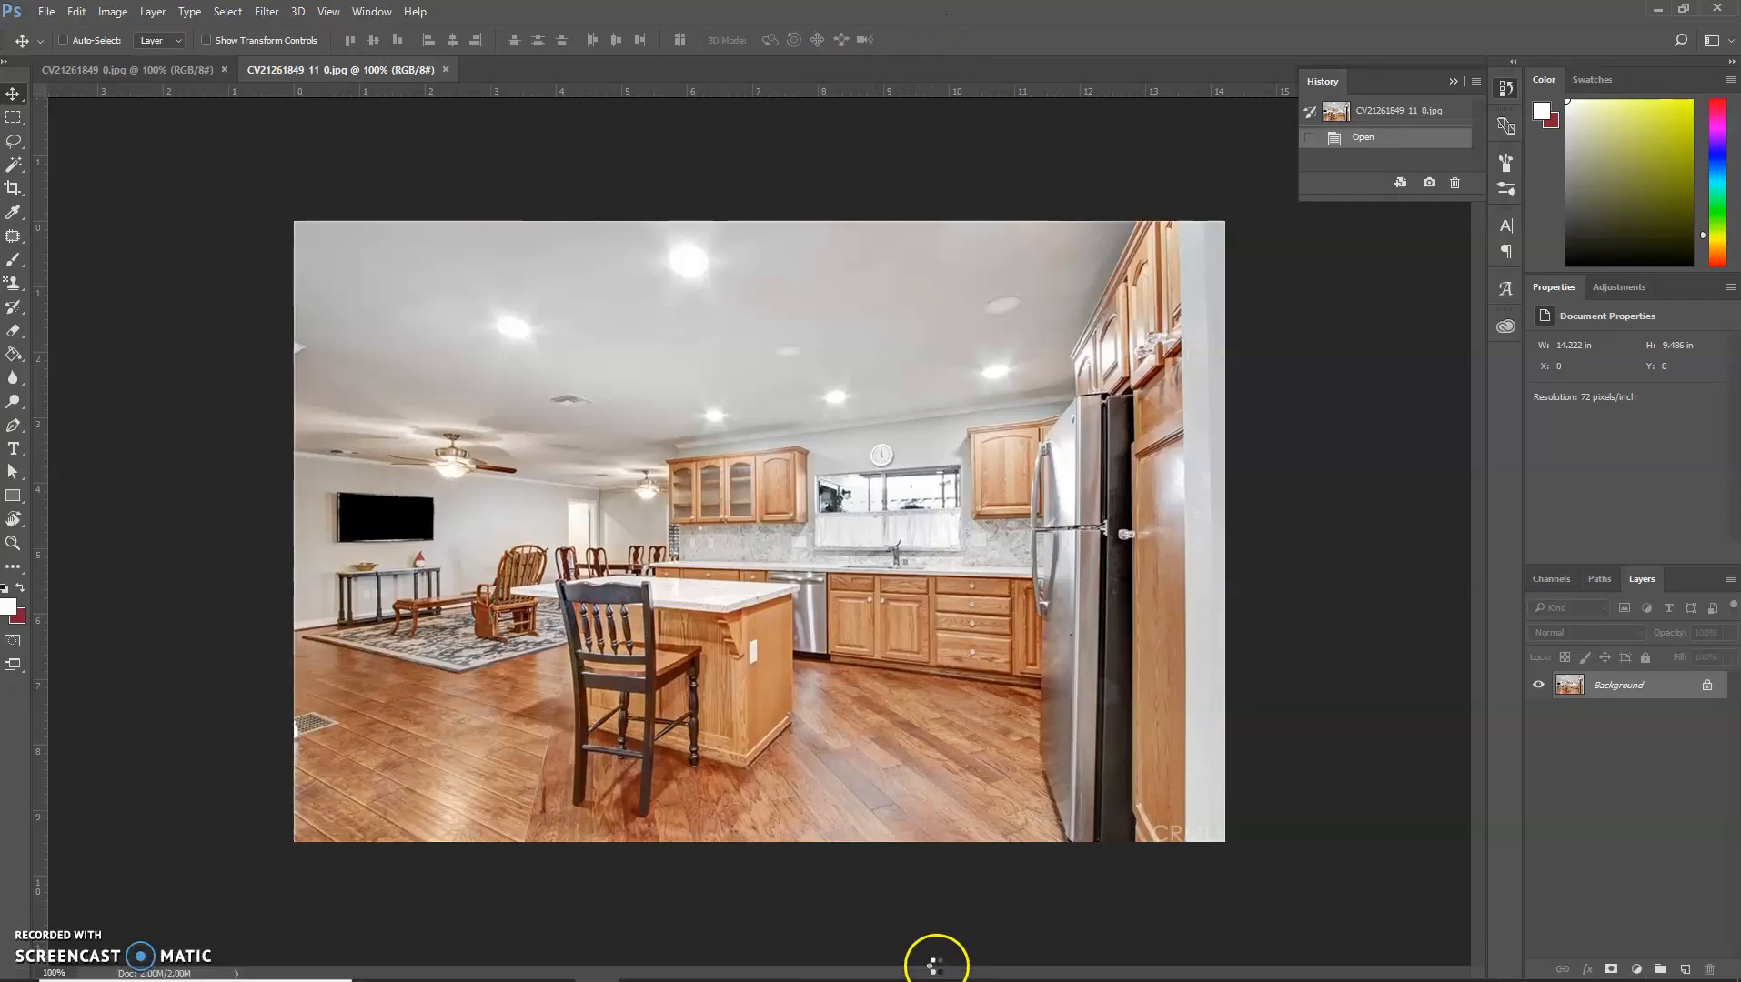
Step: Switch to the Contemporary Mustard design in Canva and upload CV21261849_0.jpg from the LISTINGS folder inside STEIN REALTY
click(776, 963)
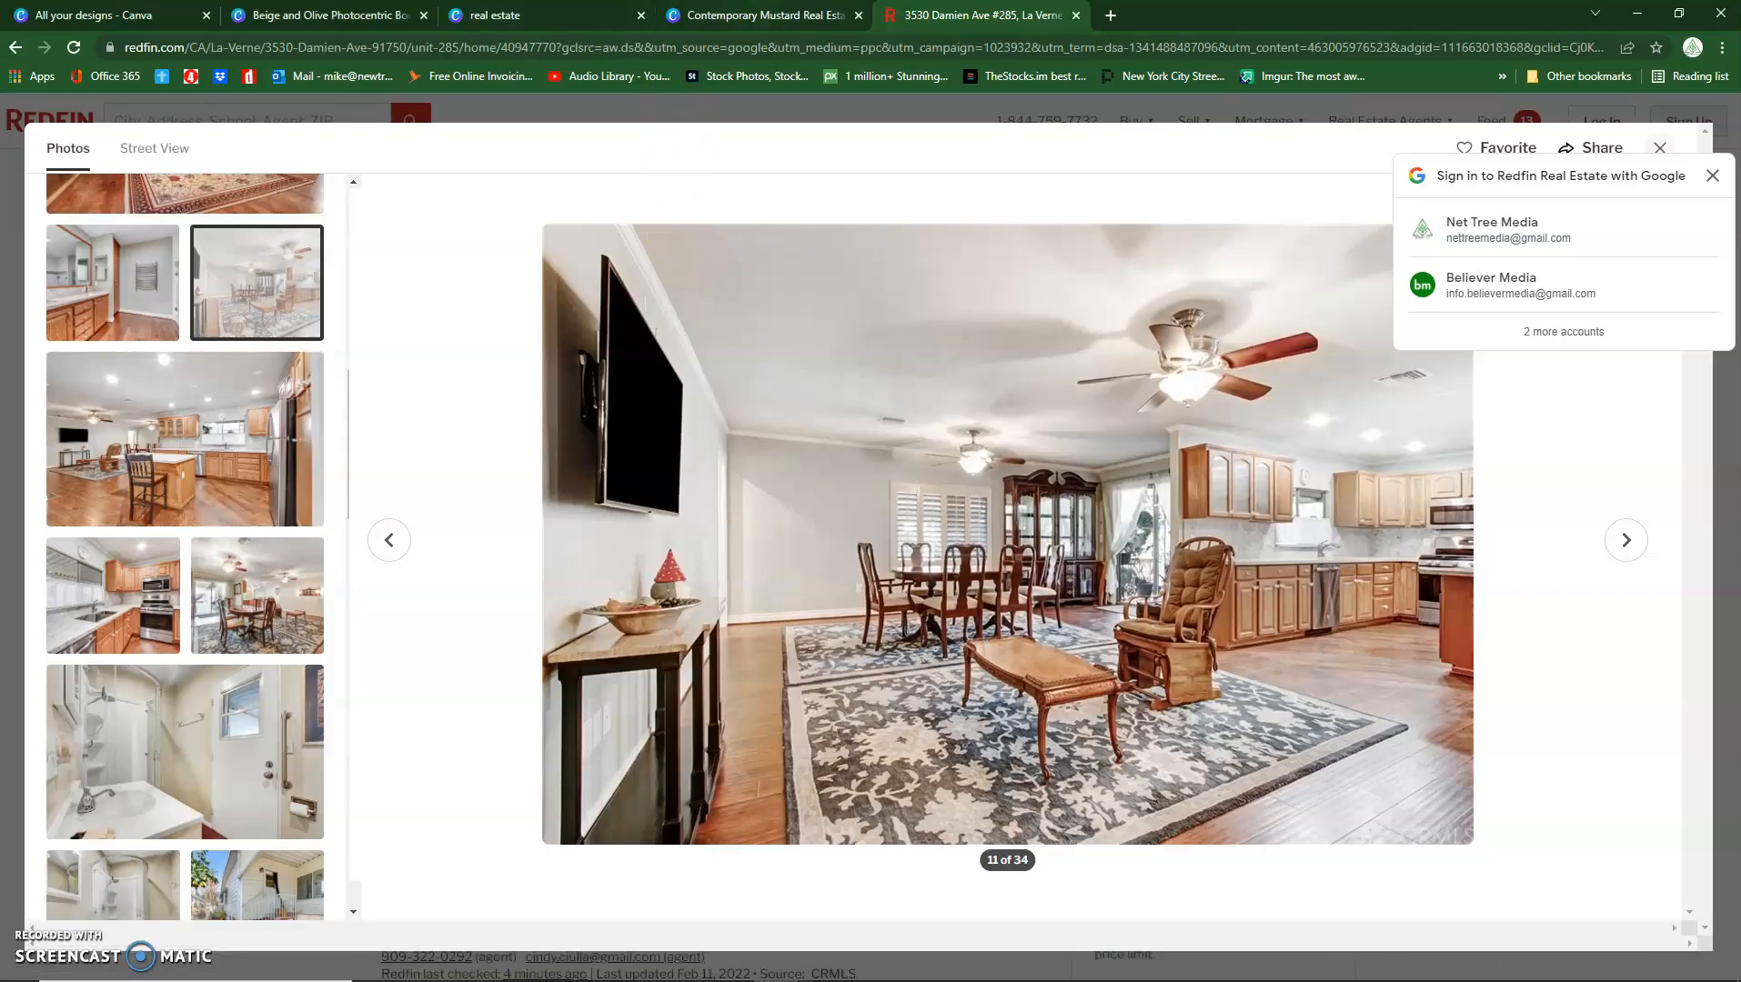
click(760, 15)
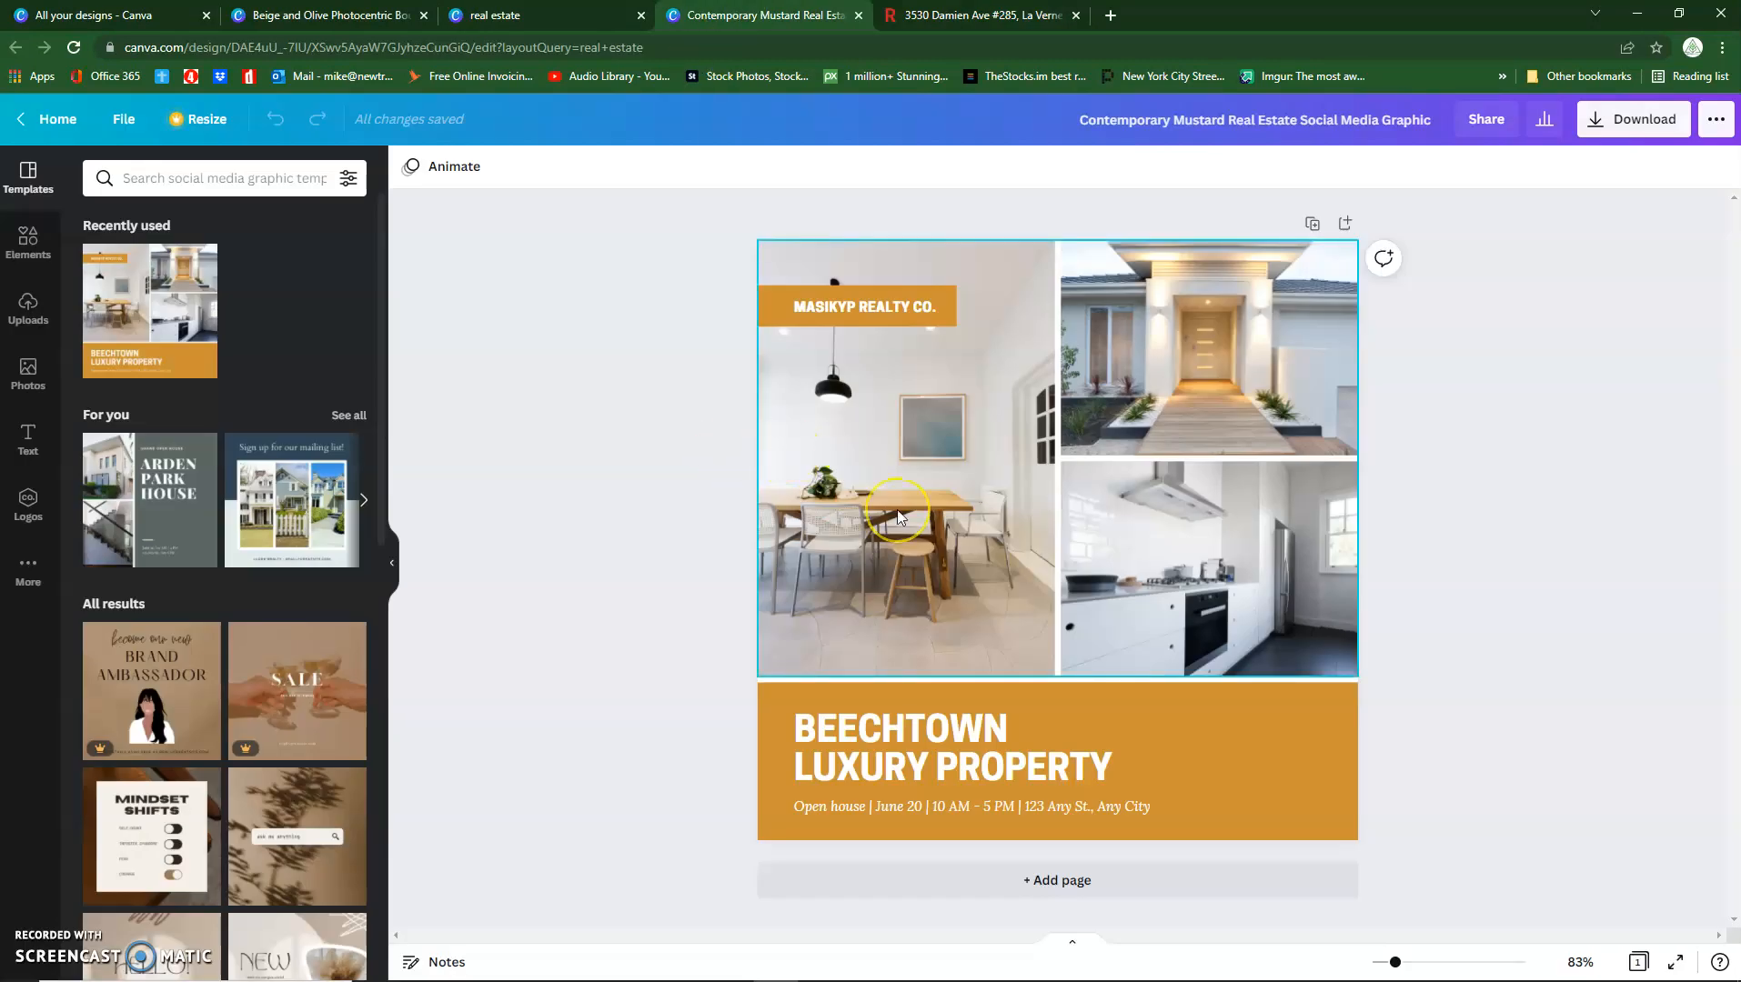
click(13, 323)
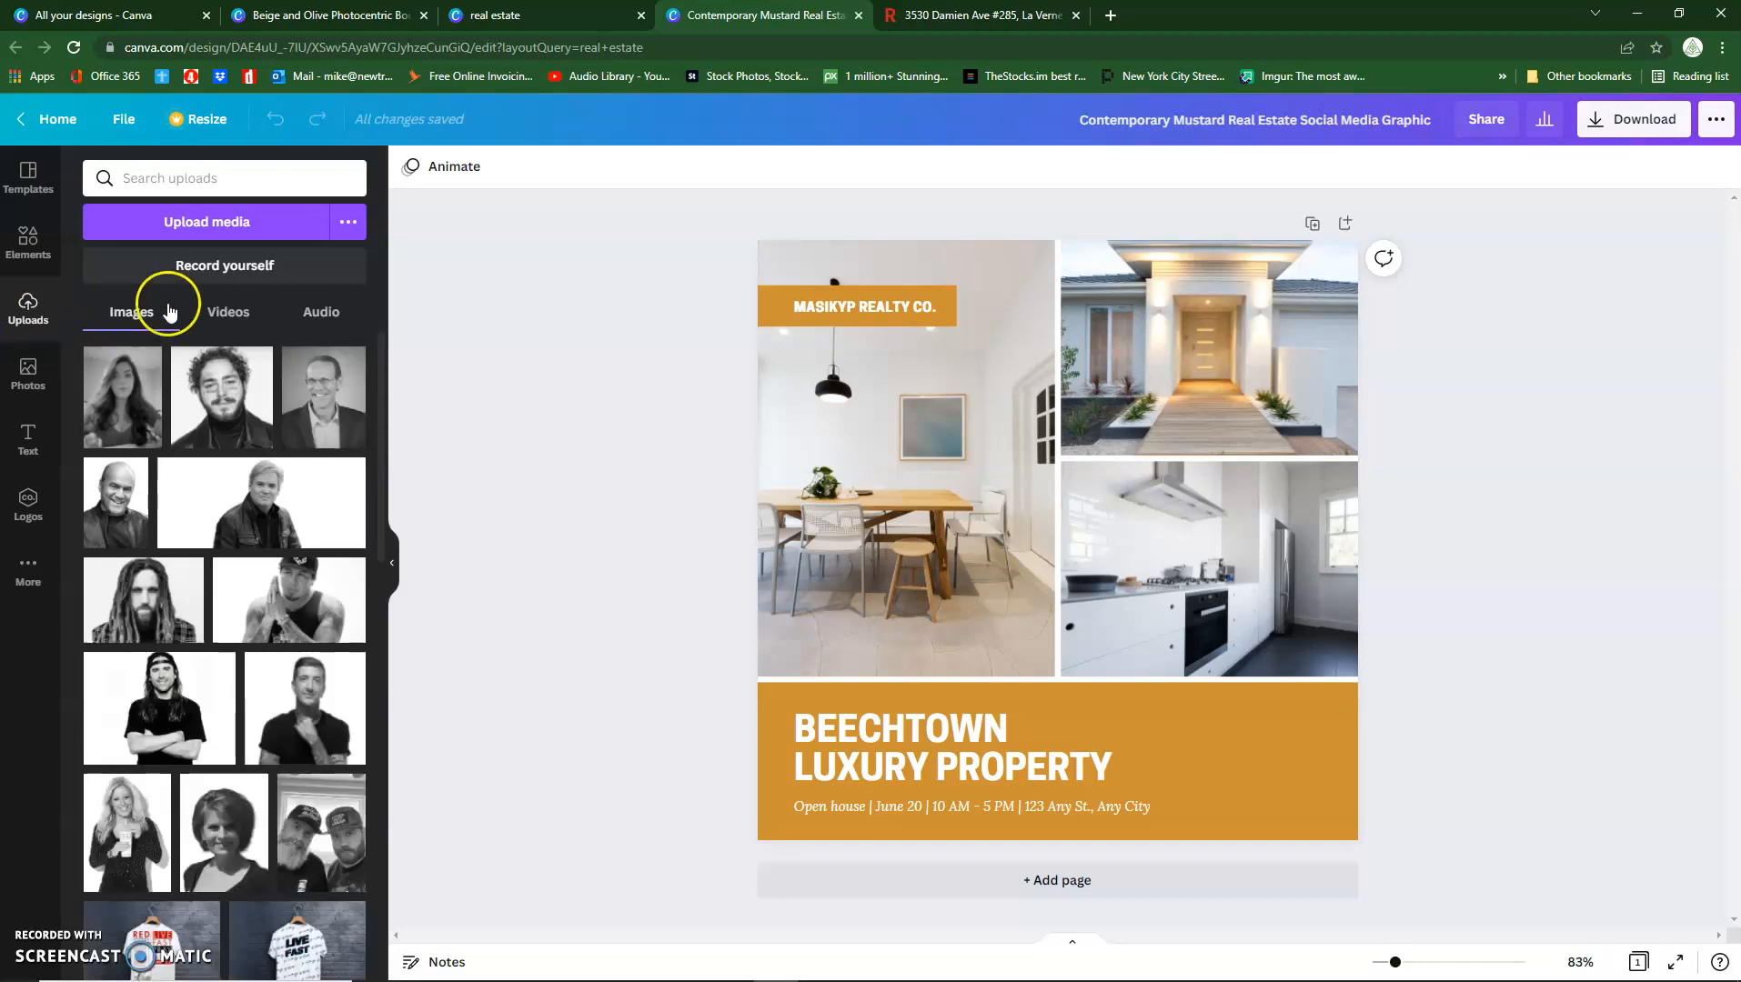
click(208, 226)
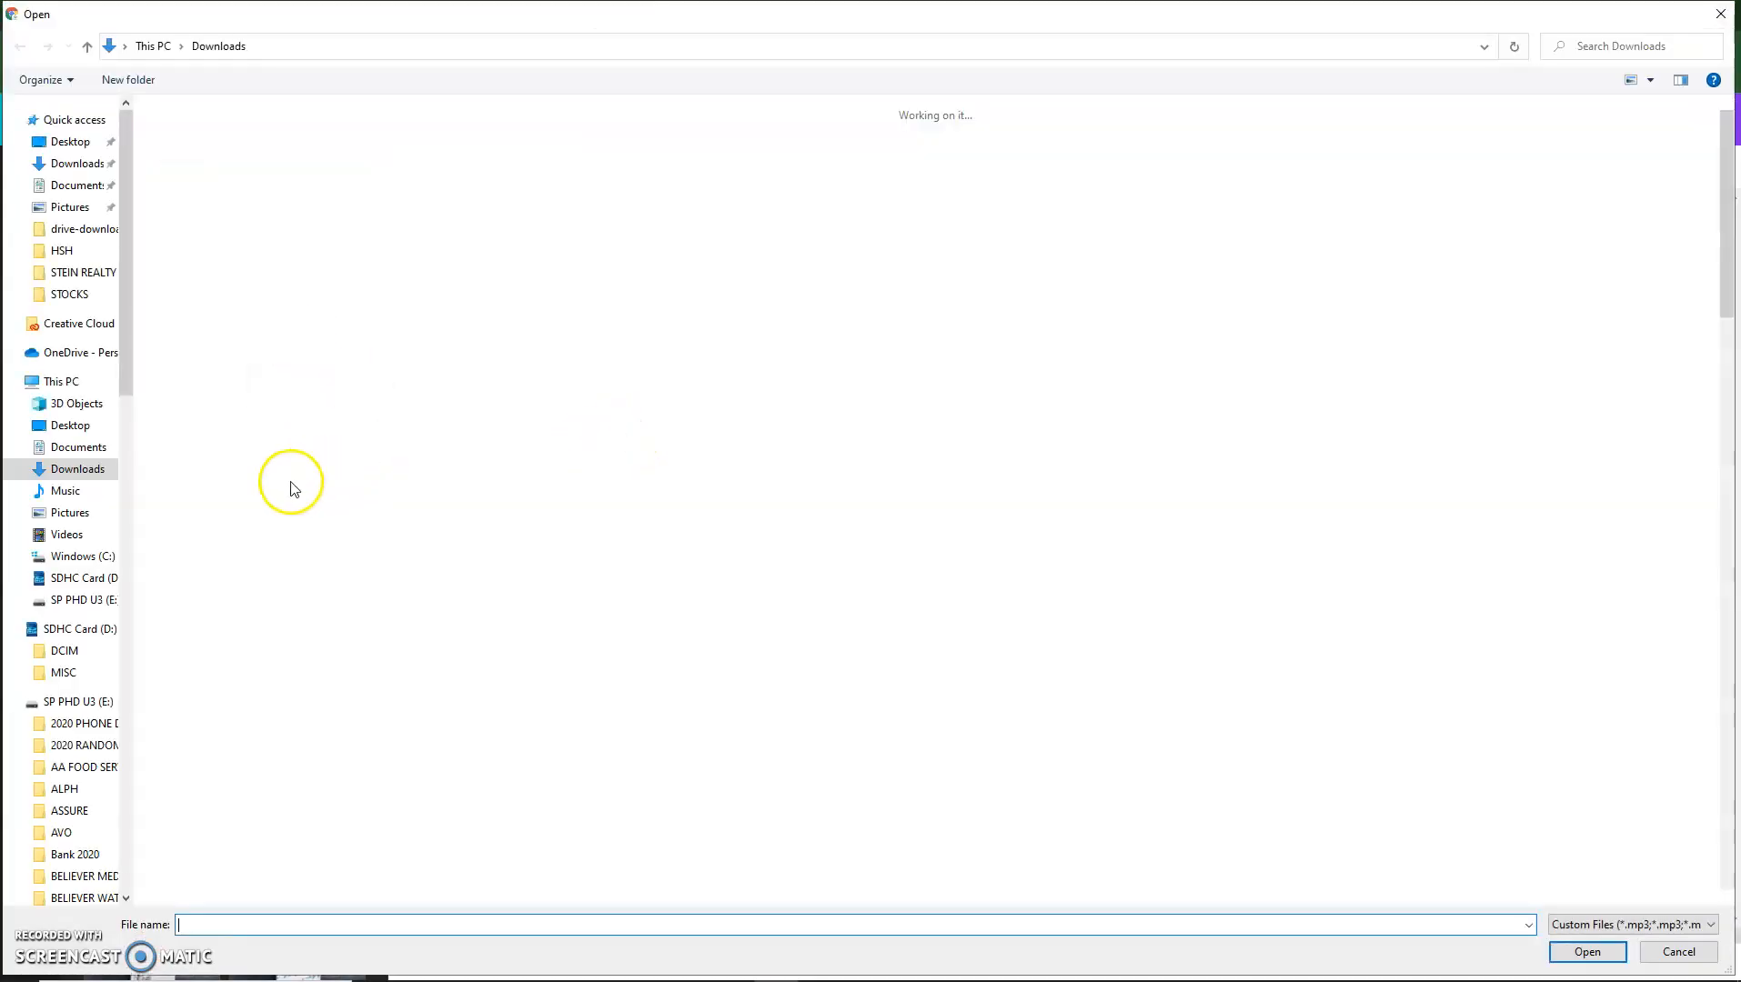
scroll(64, 605, down, 20)
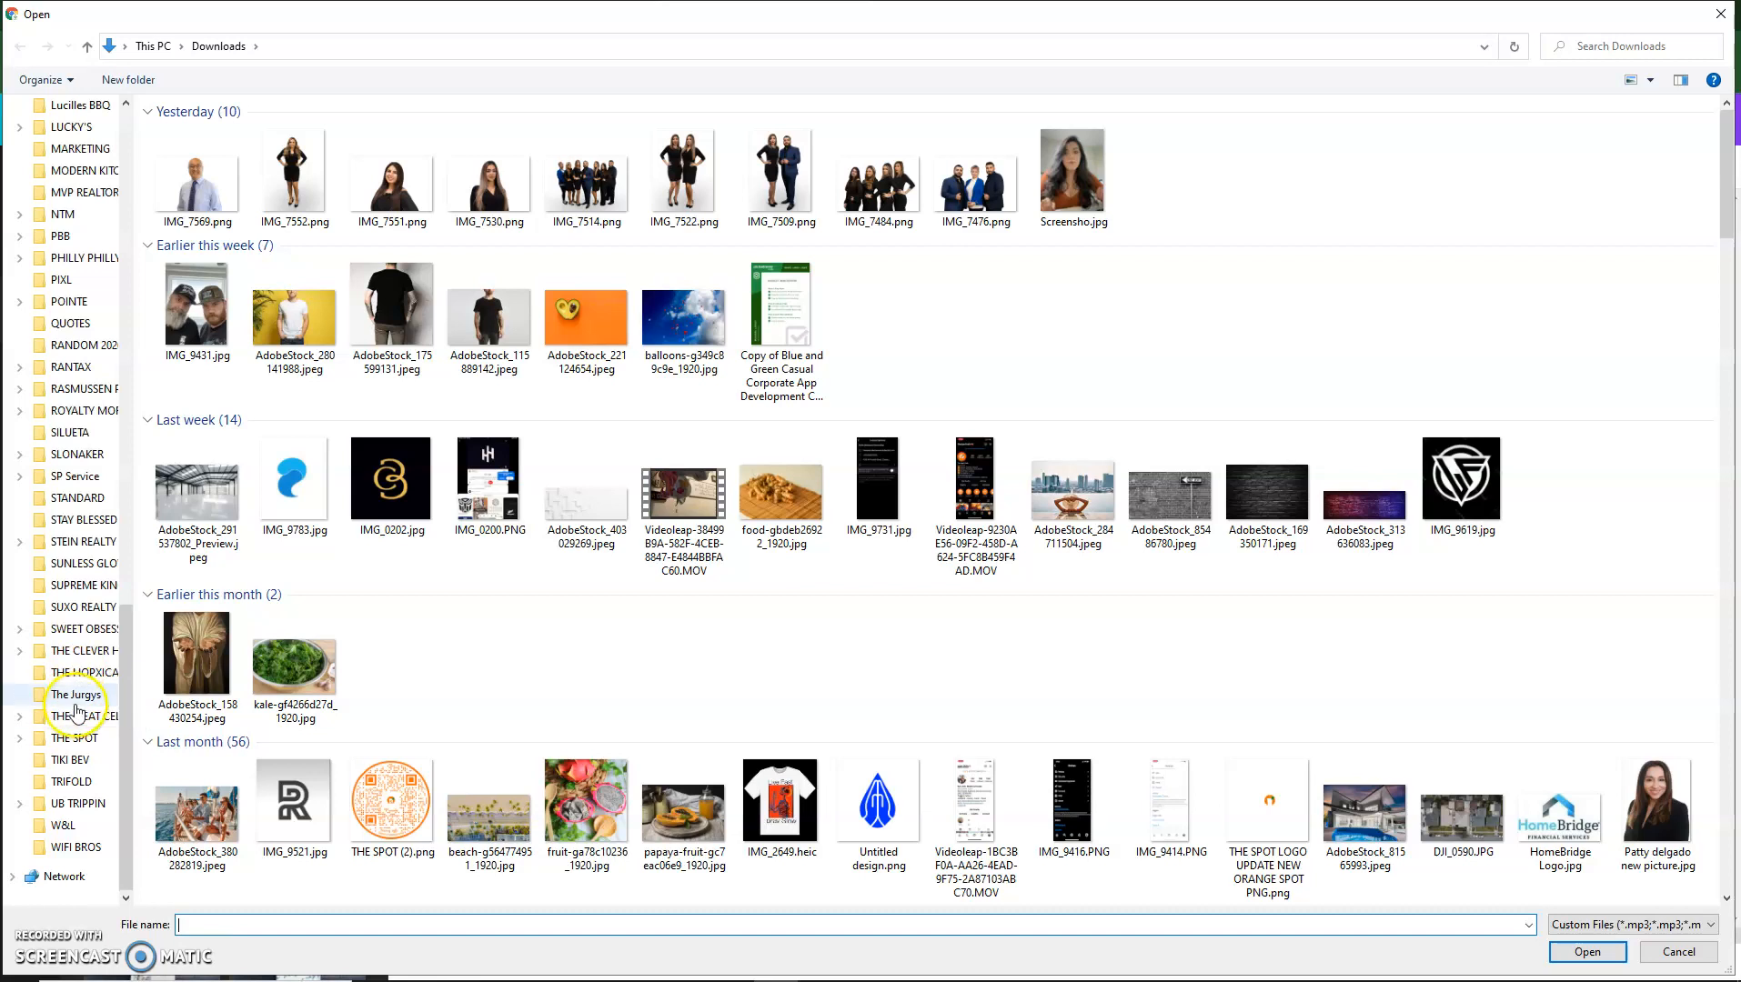
click(86, 543)
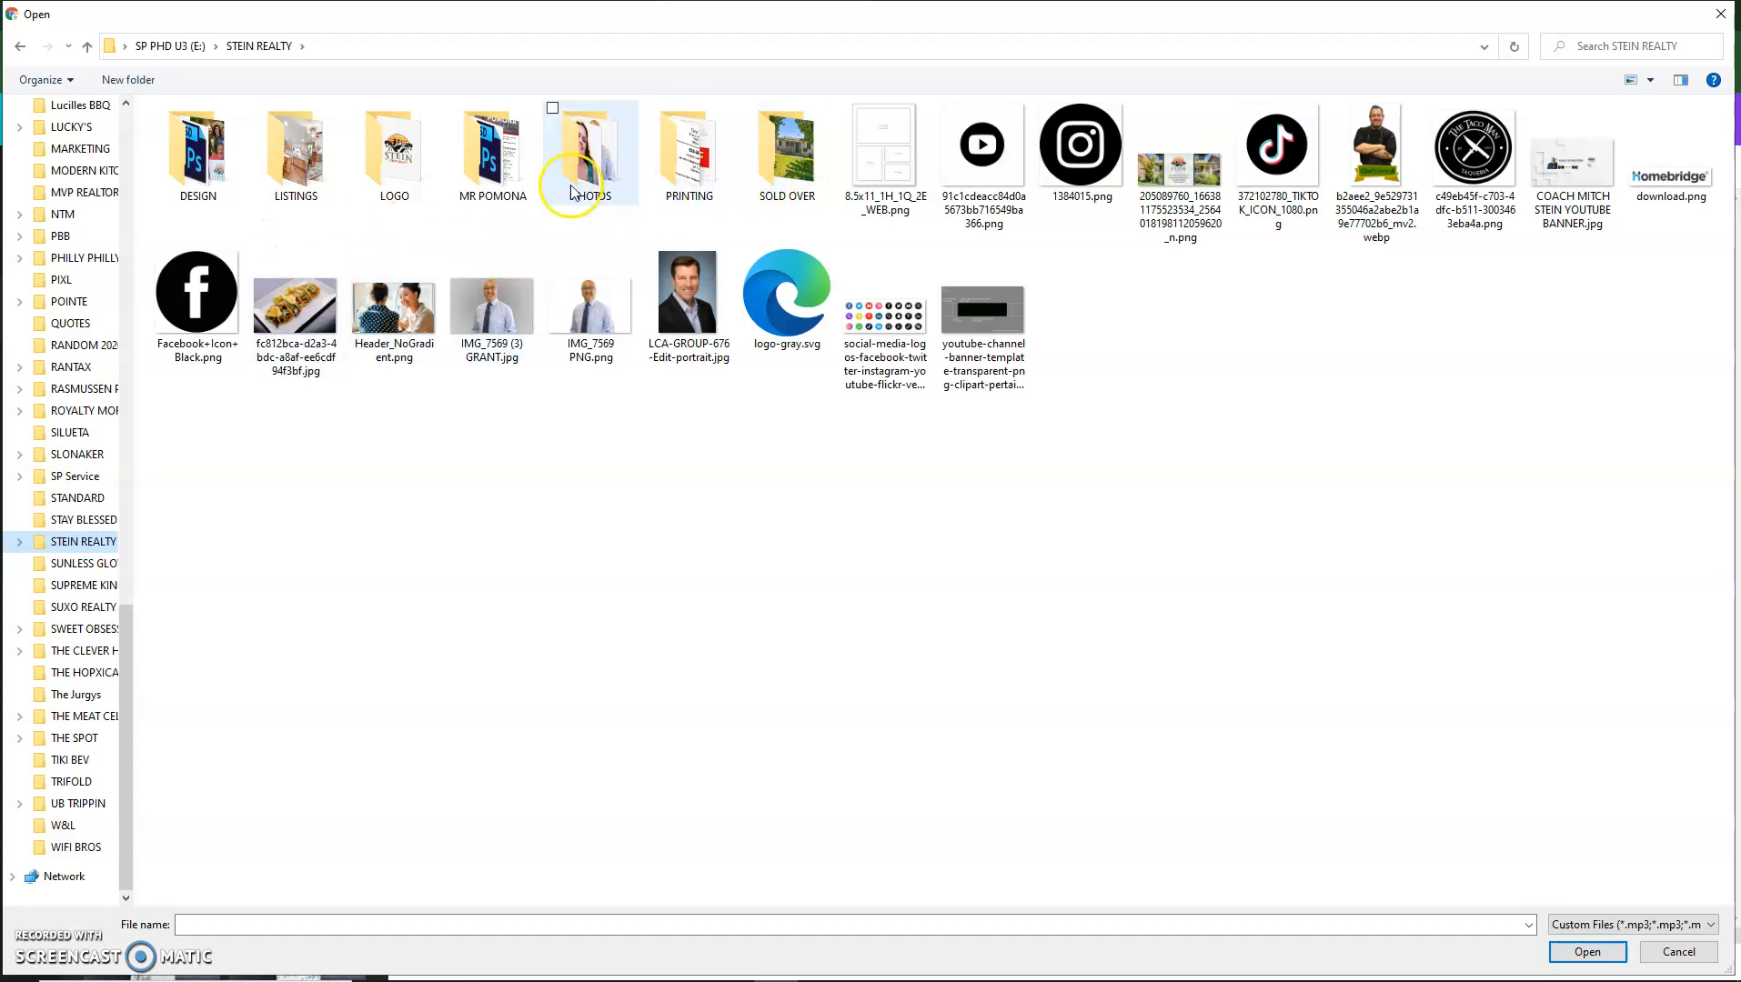
click(313, 164)
double_click(314, 164)
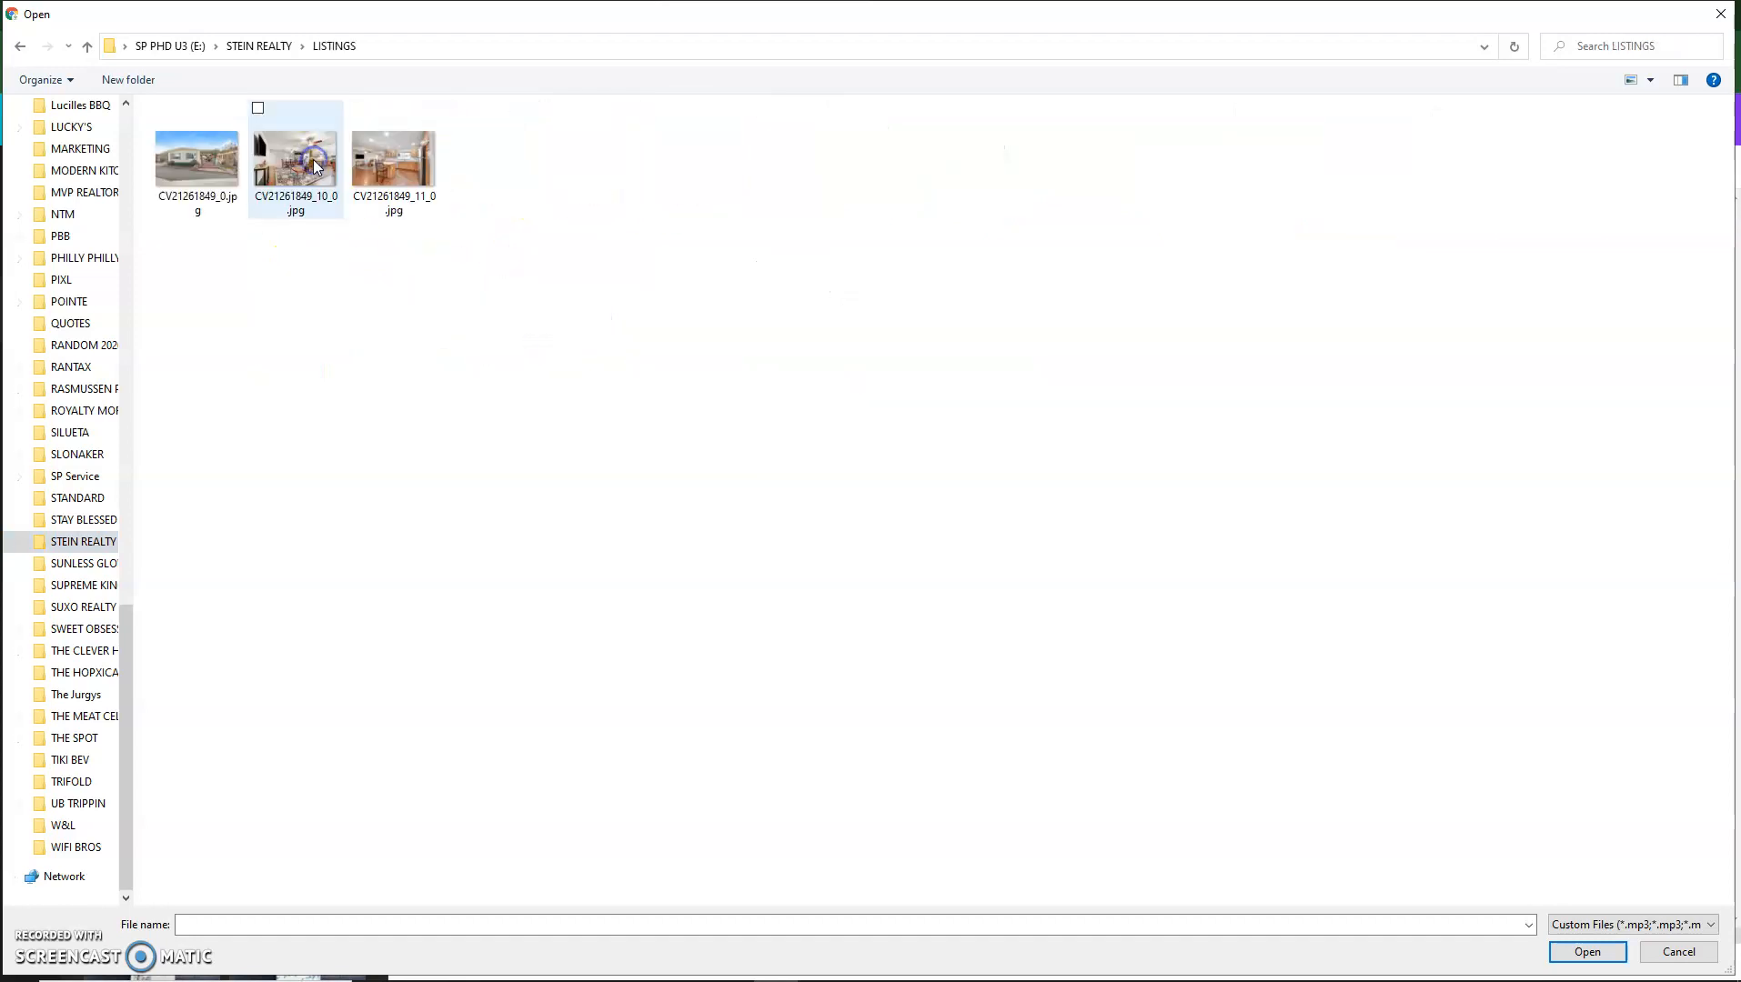
double_click(211, 165)
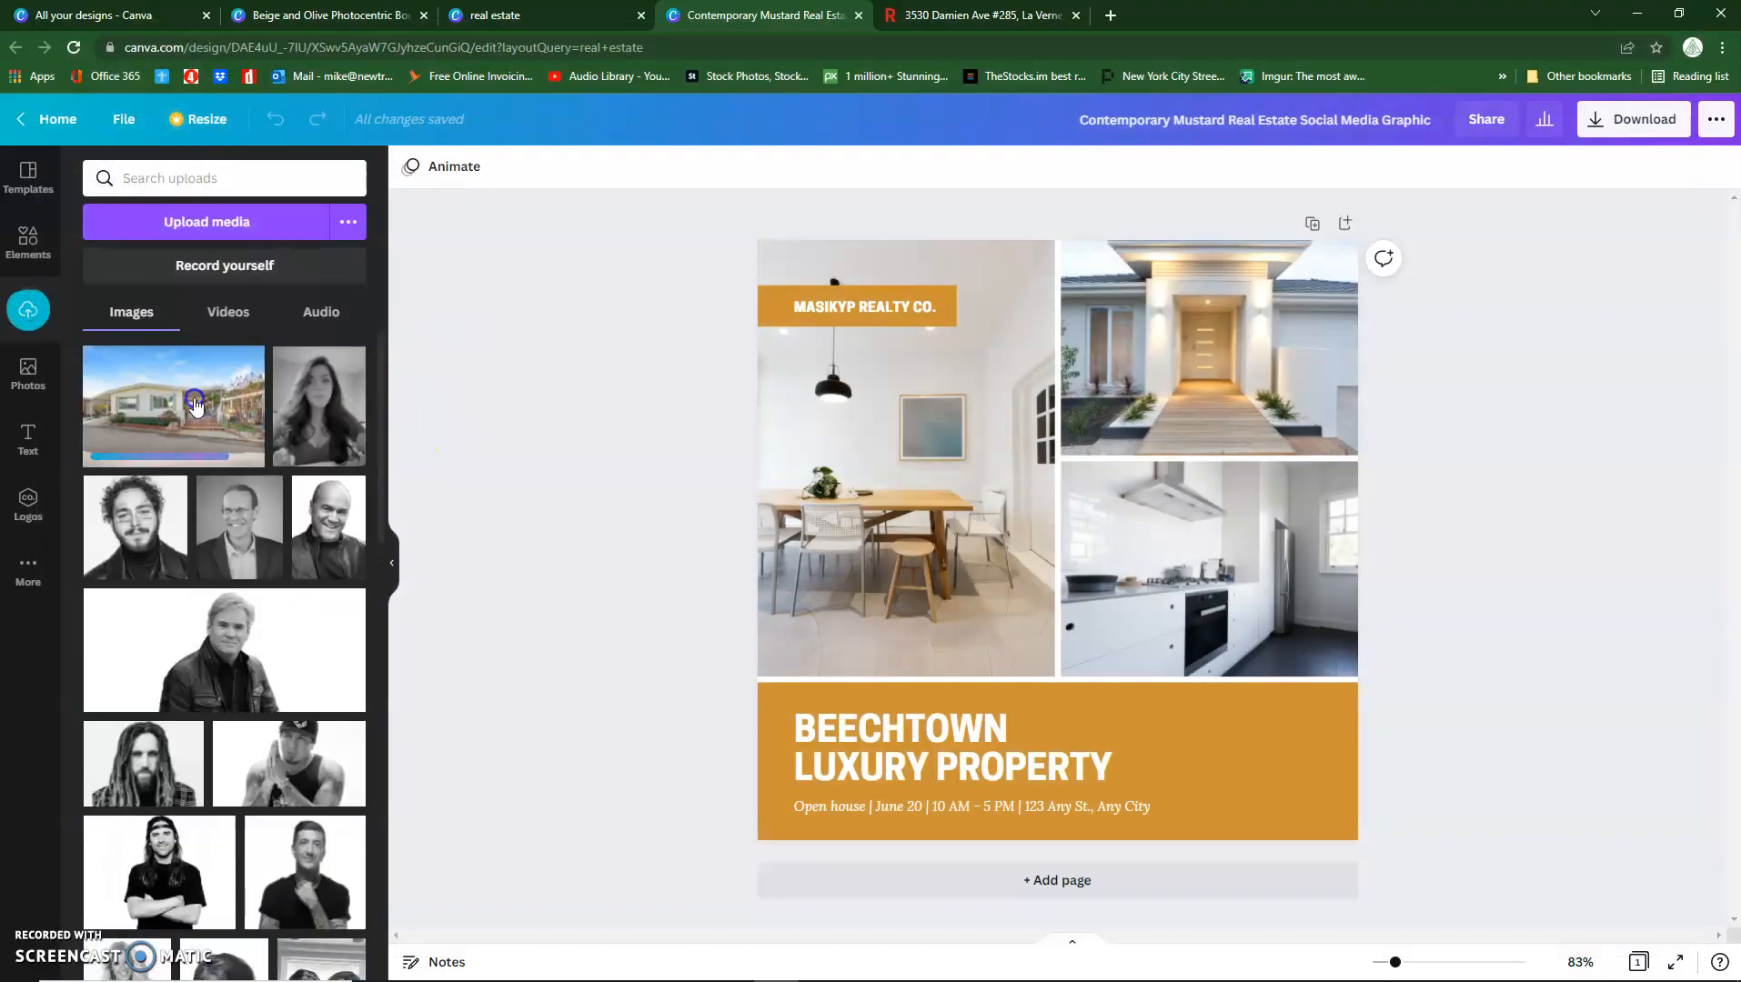
Step: Replace the template's entrance photo in the upper-right frame with the uploaded exterior house photo
click(424, 415)
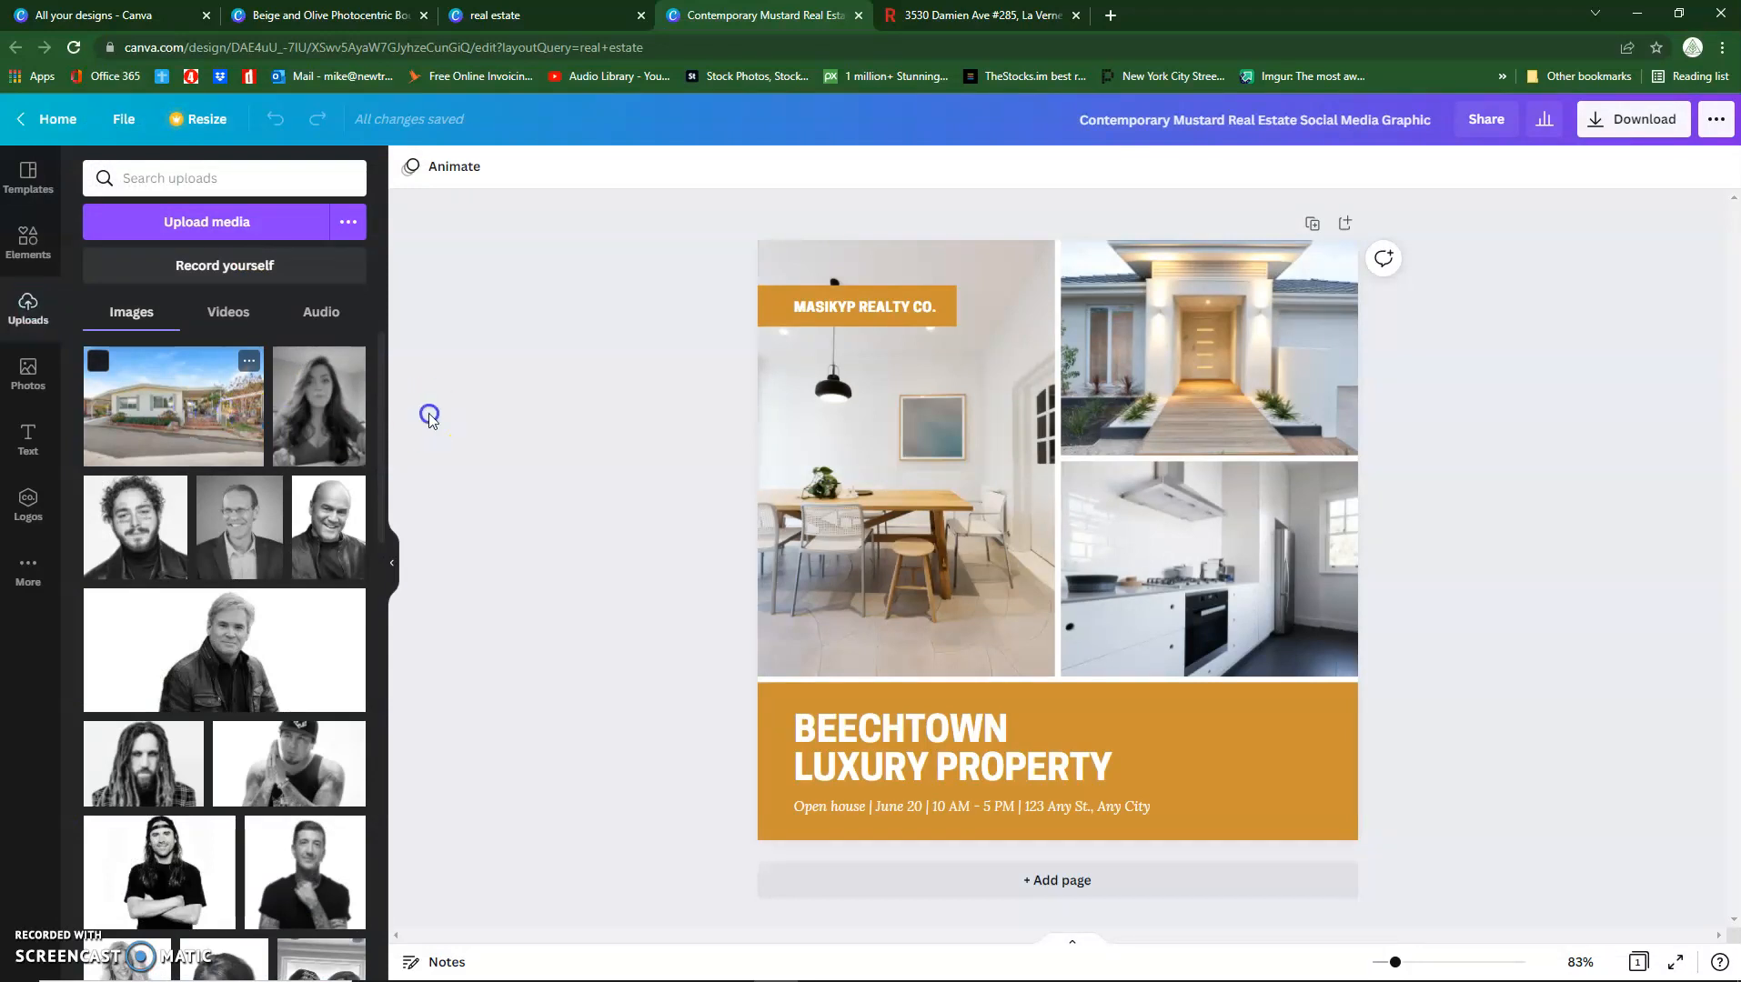
drag(195, 418, 1250, 406)
drag(184, 416, 1227, 348)
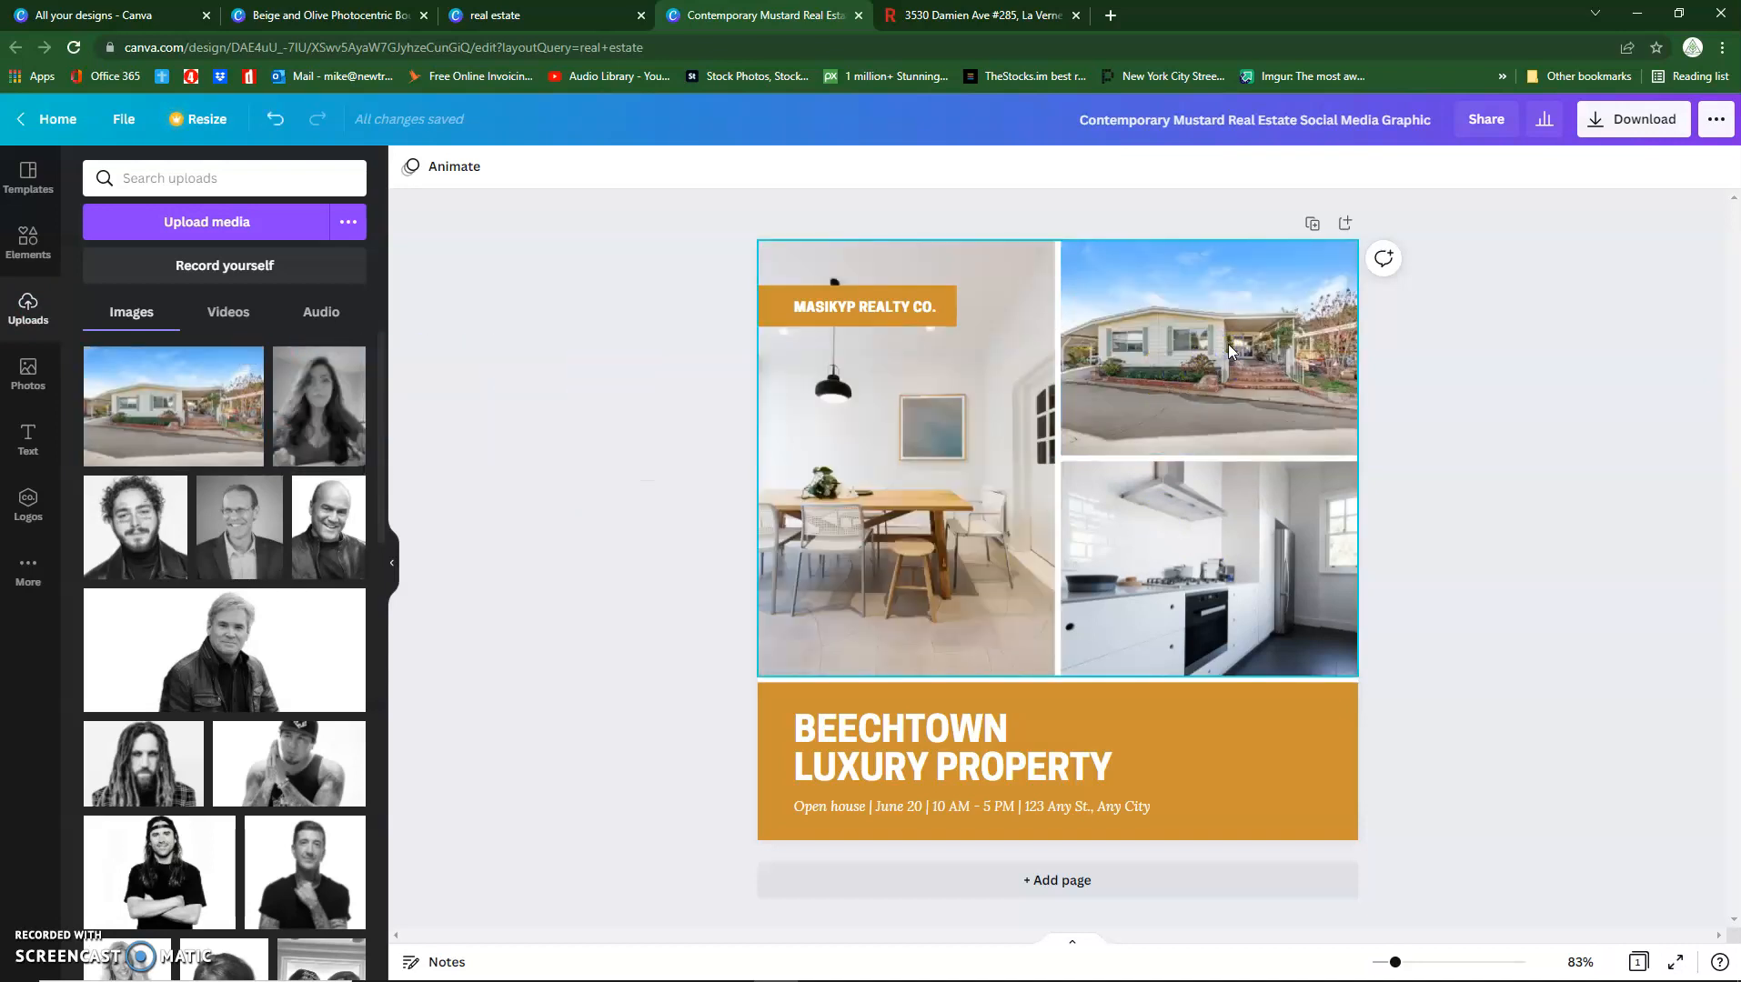
click(571, 406)
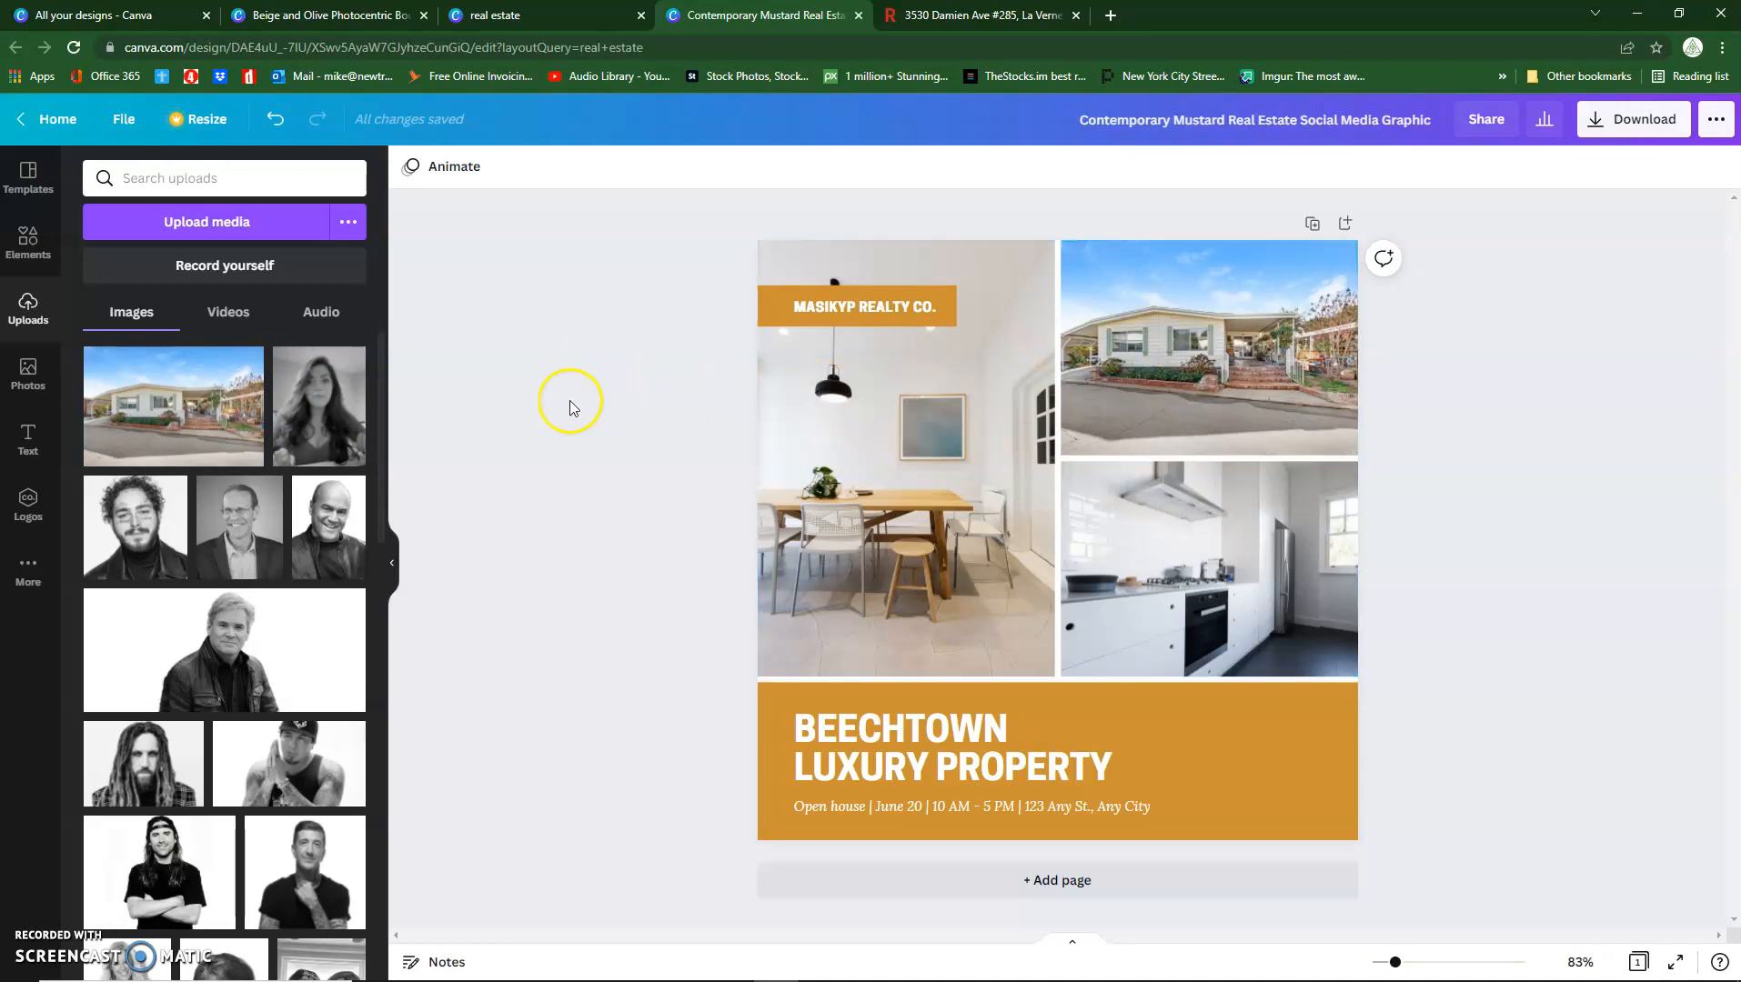
Step: Upload CV21261849_10_0.jpg and place it in the collage's tall left frame instead of the template's dining photo
click(183, 224)
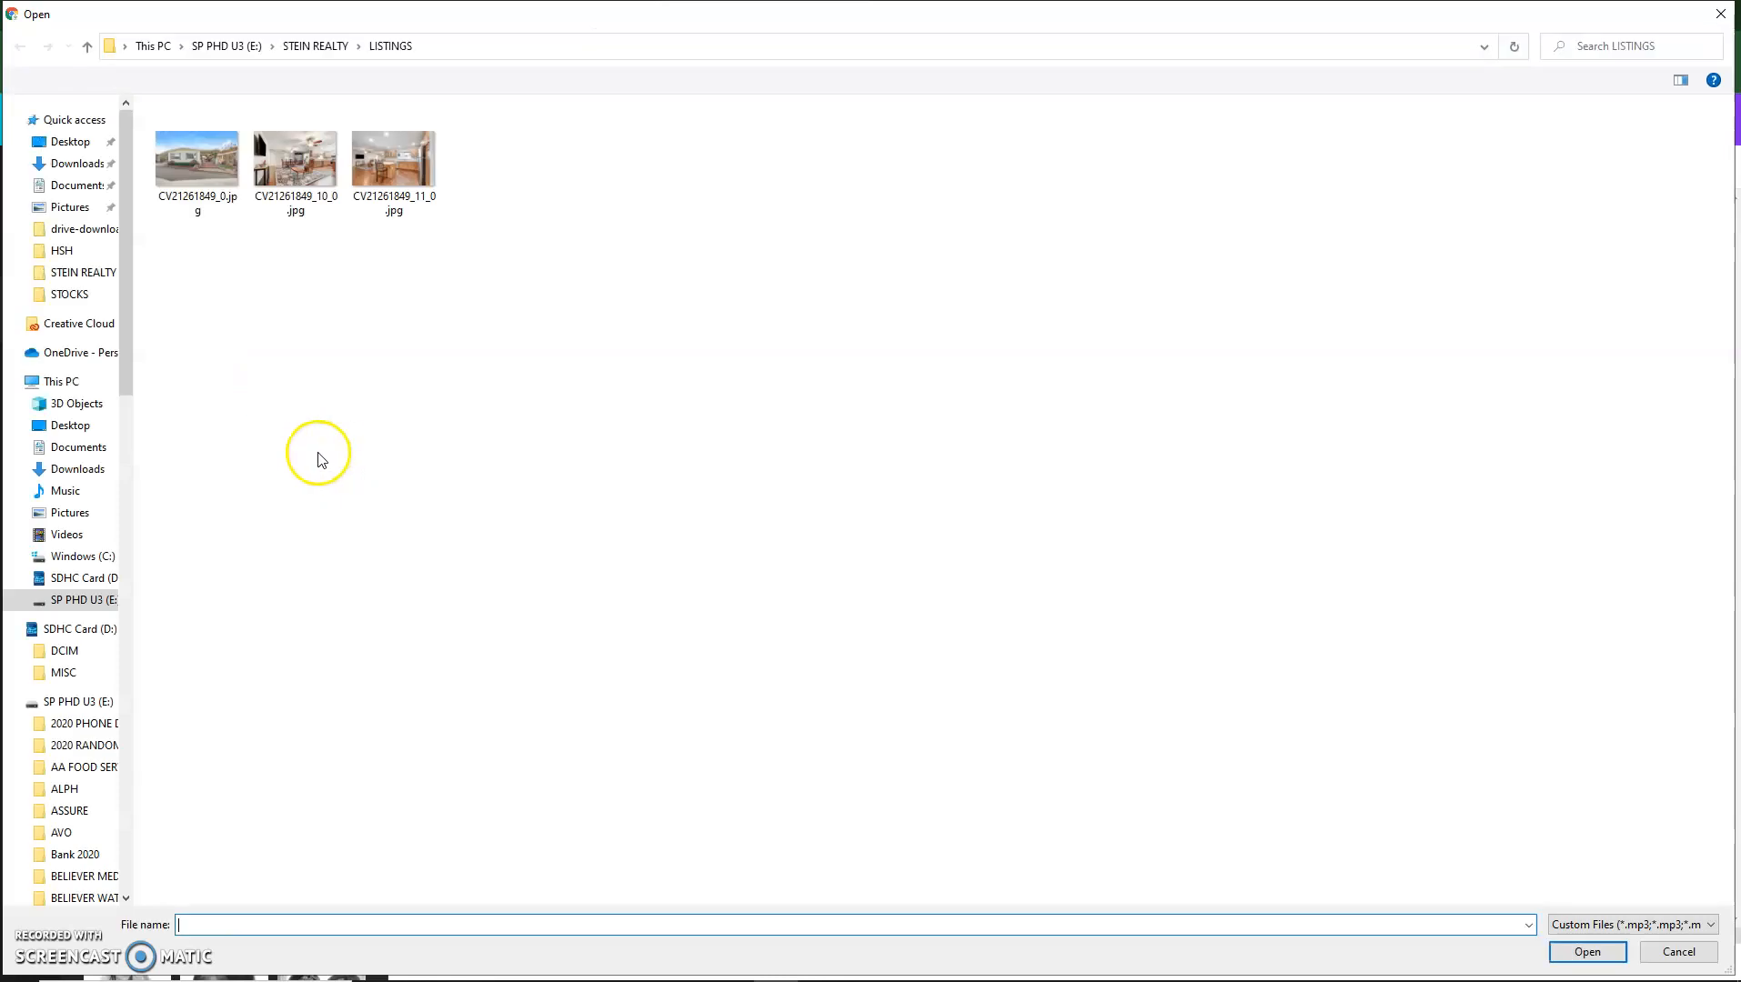
double_click(303, 159)
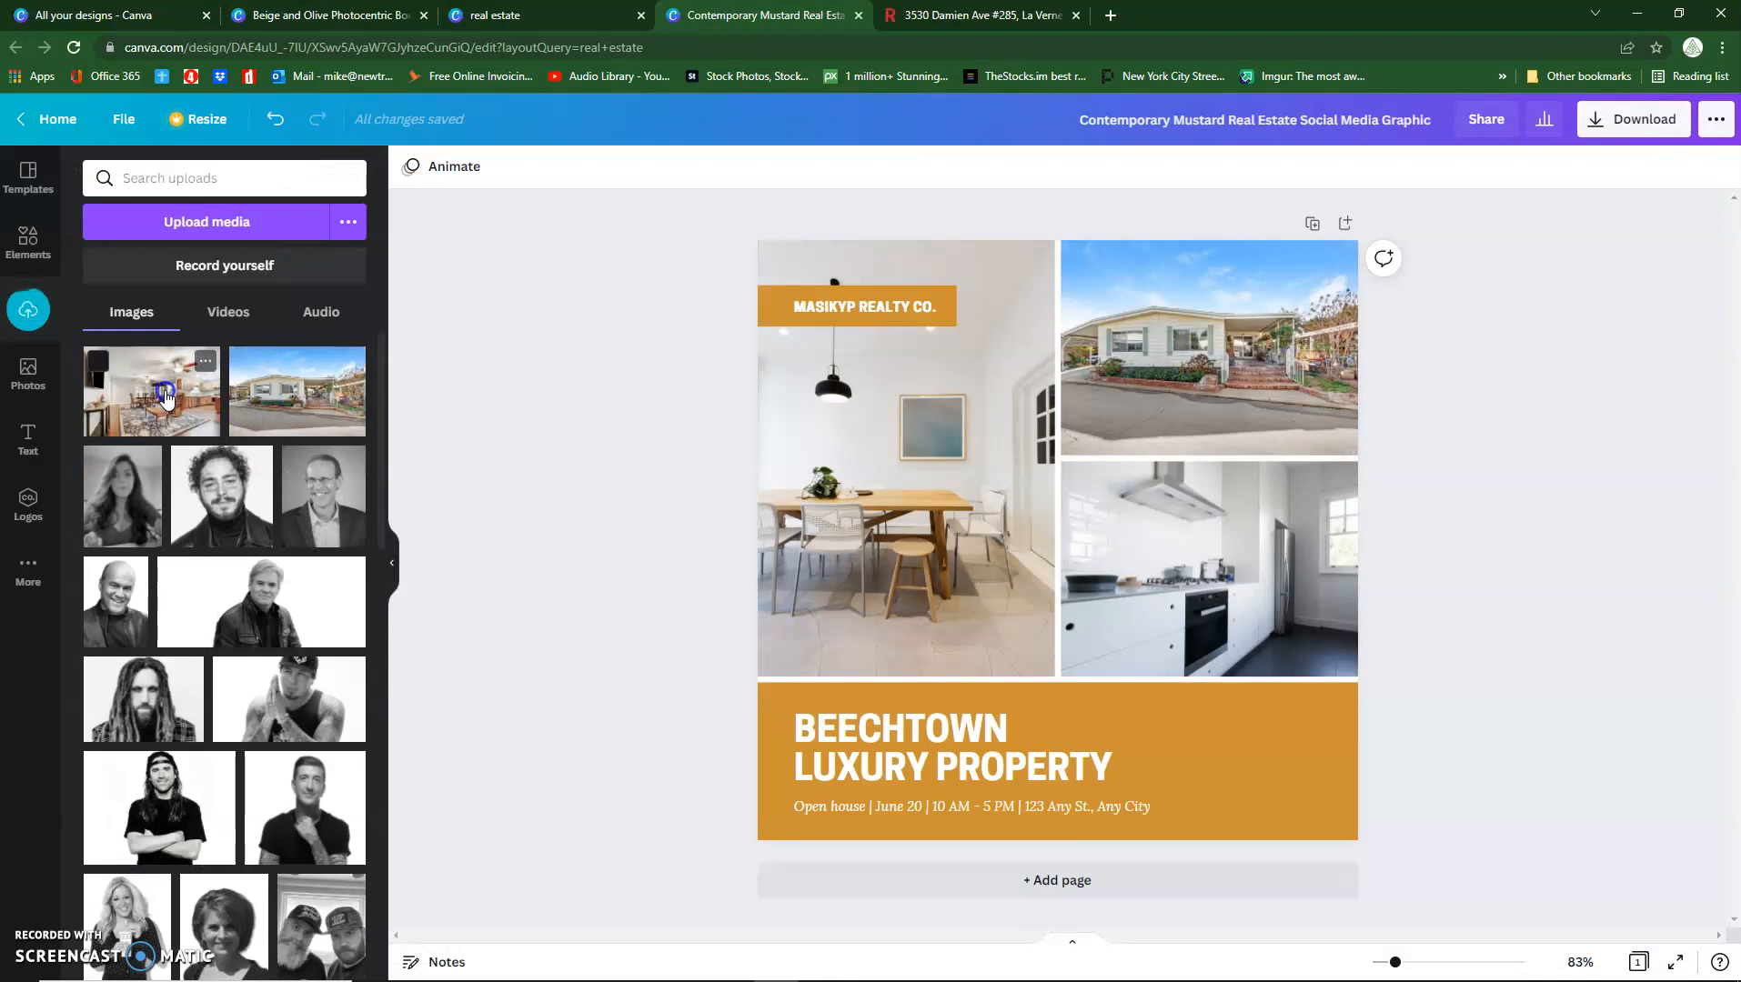
drag(181, 395, 809, 478)
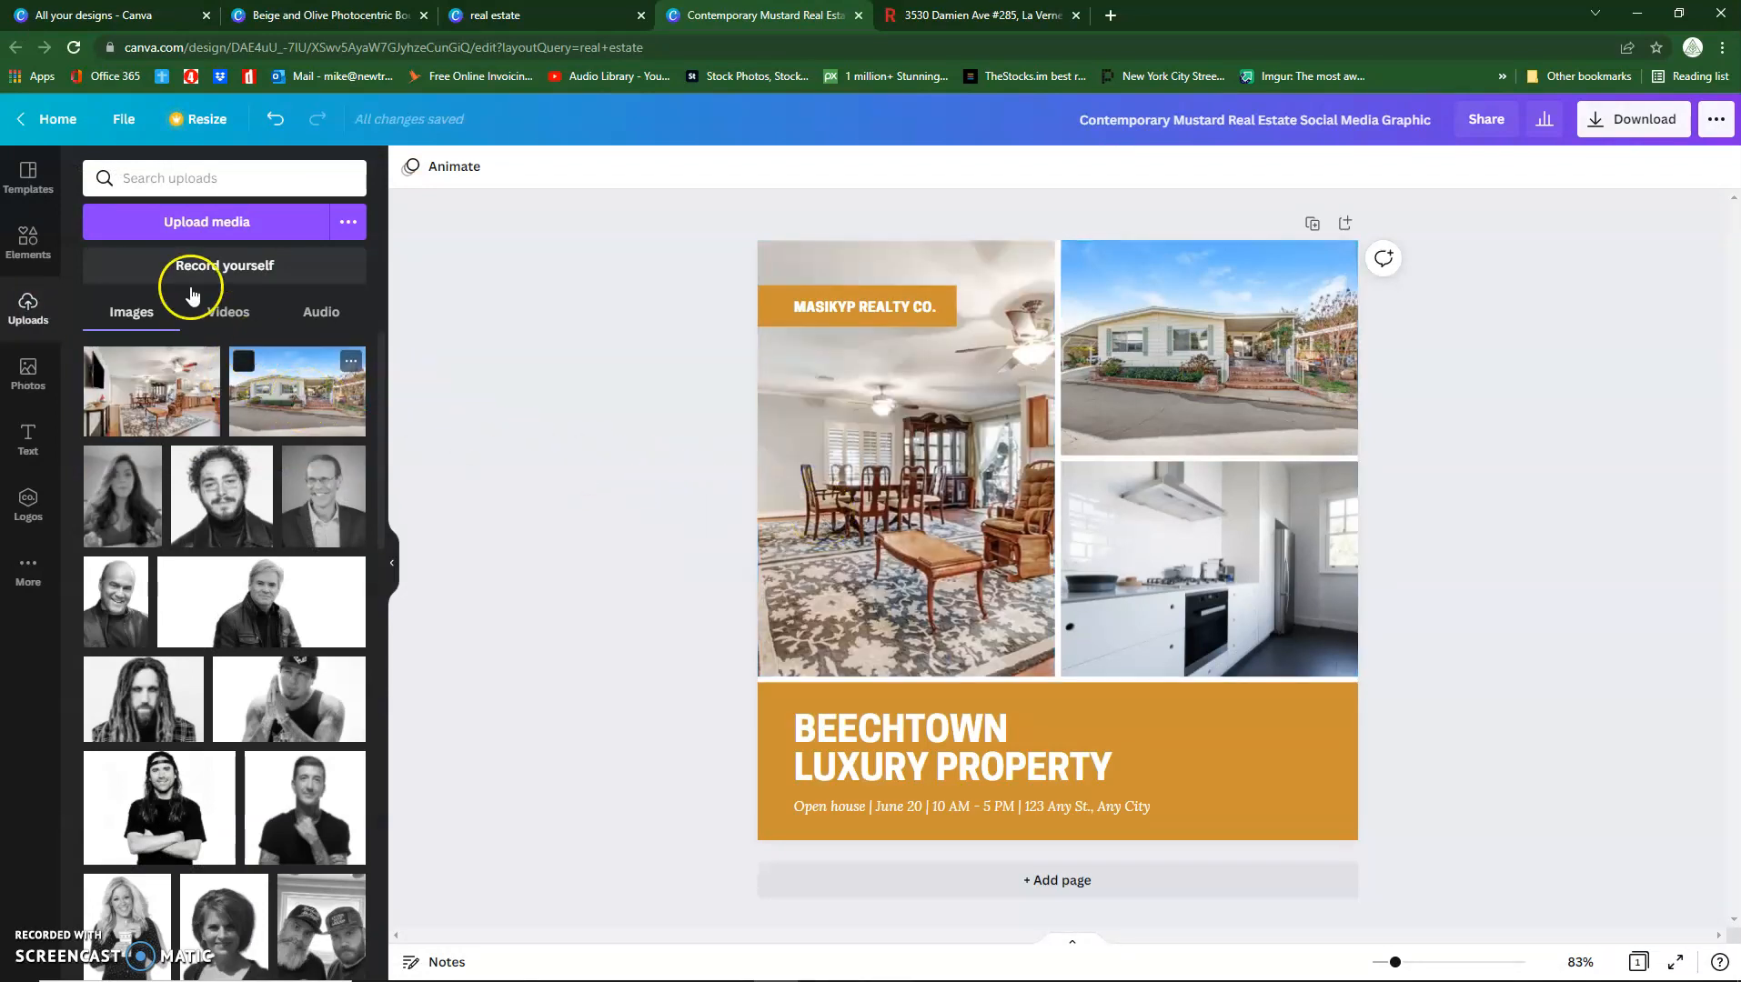
Step: Upload CV21261849_11_0.jpg and place it in the collage's lower-right frame instead of the template's kitchen photo
click(184, 230)
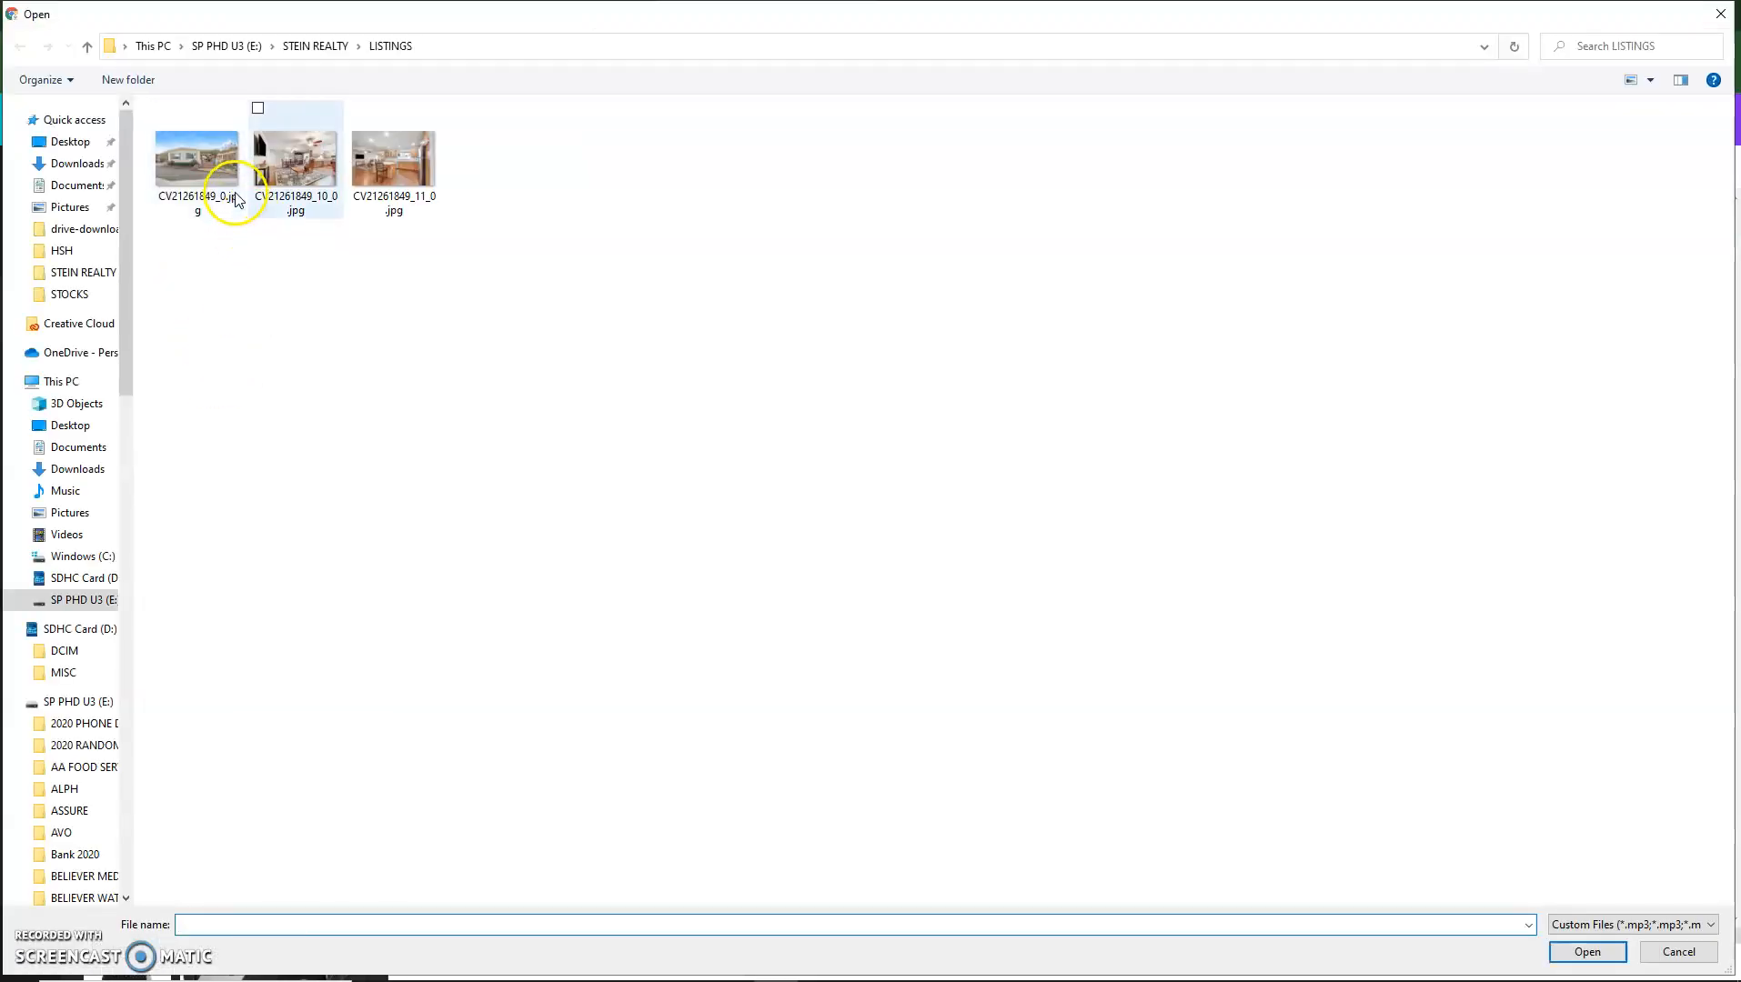
click(398, 169)
double_click(398, 169)
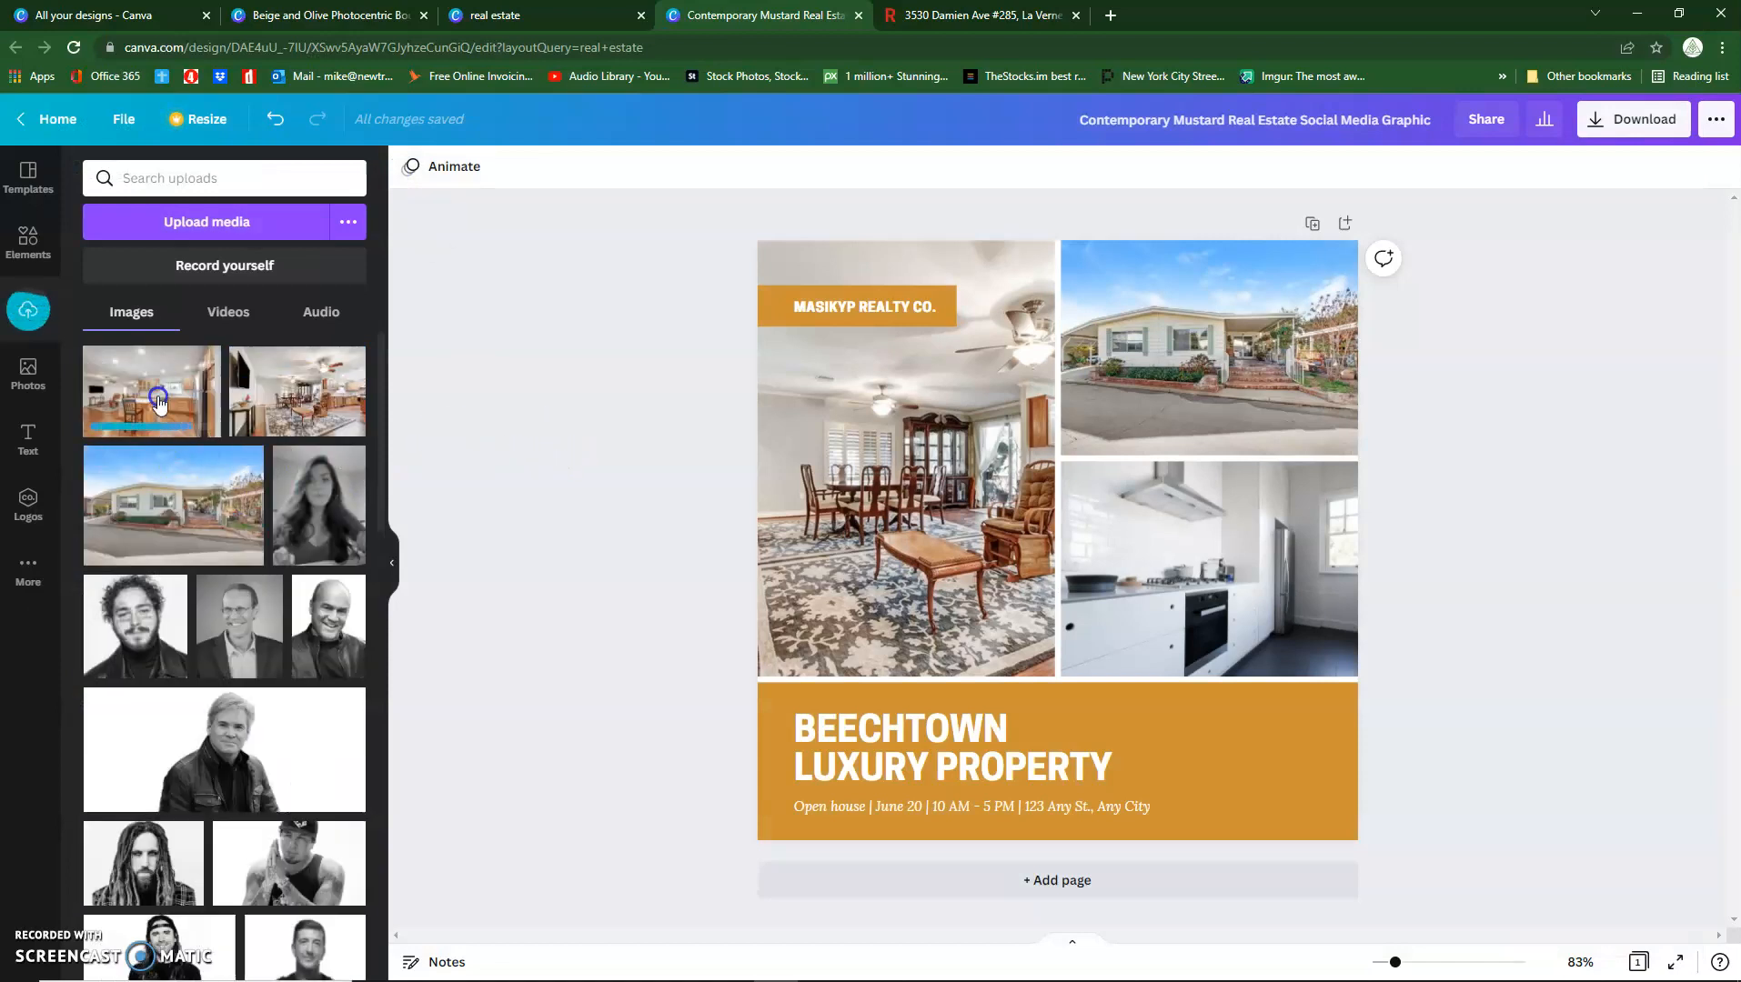
drag(157, 401, 1148, 587)
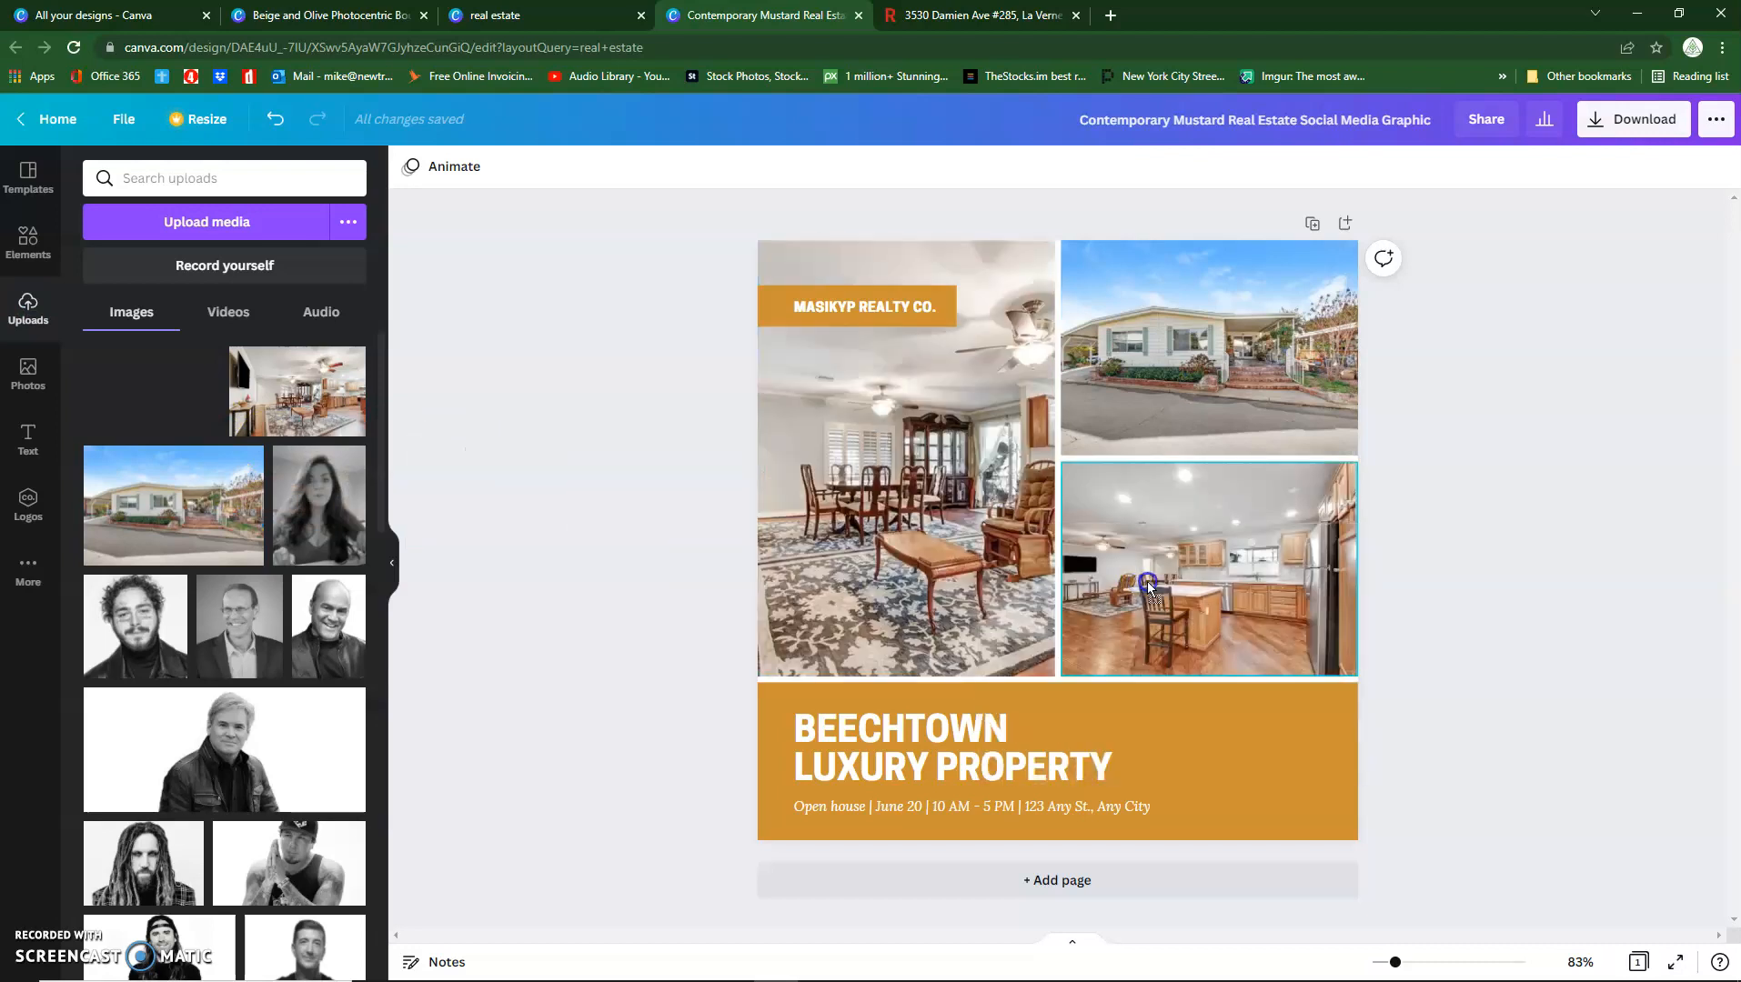
drag(1101, 644, 1165, 583)
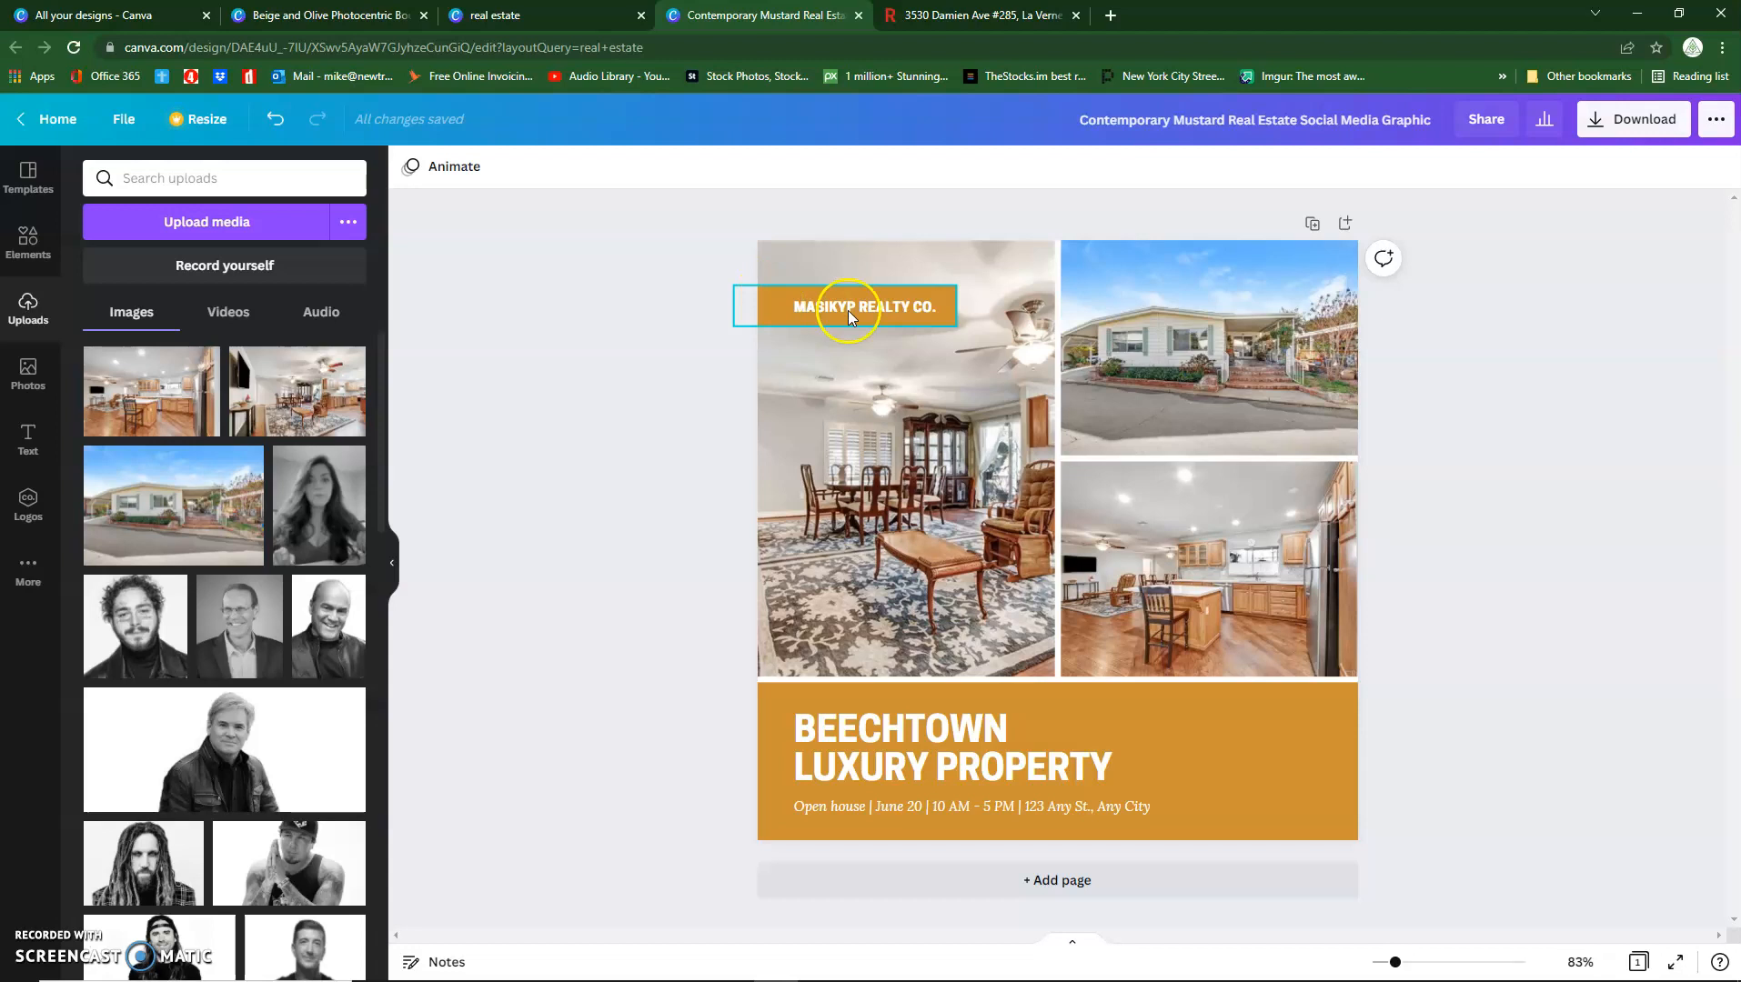
Step: Replace the MASIKYP REALTY CO. text in the upper banner with OPEN HOUSE
click(873, 308)
click(873, 308)
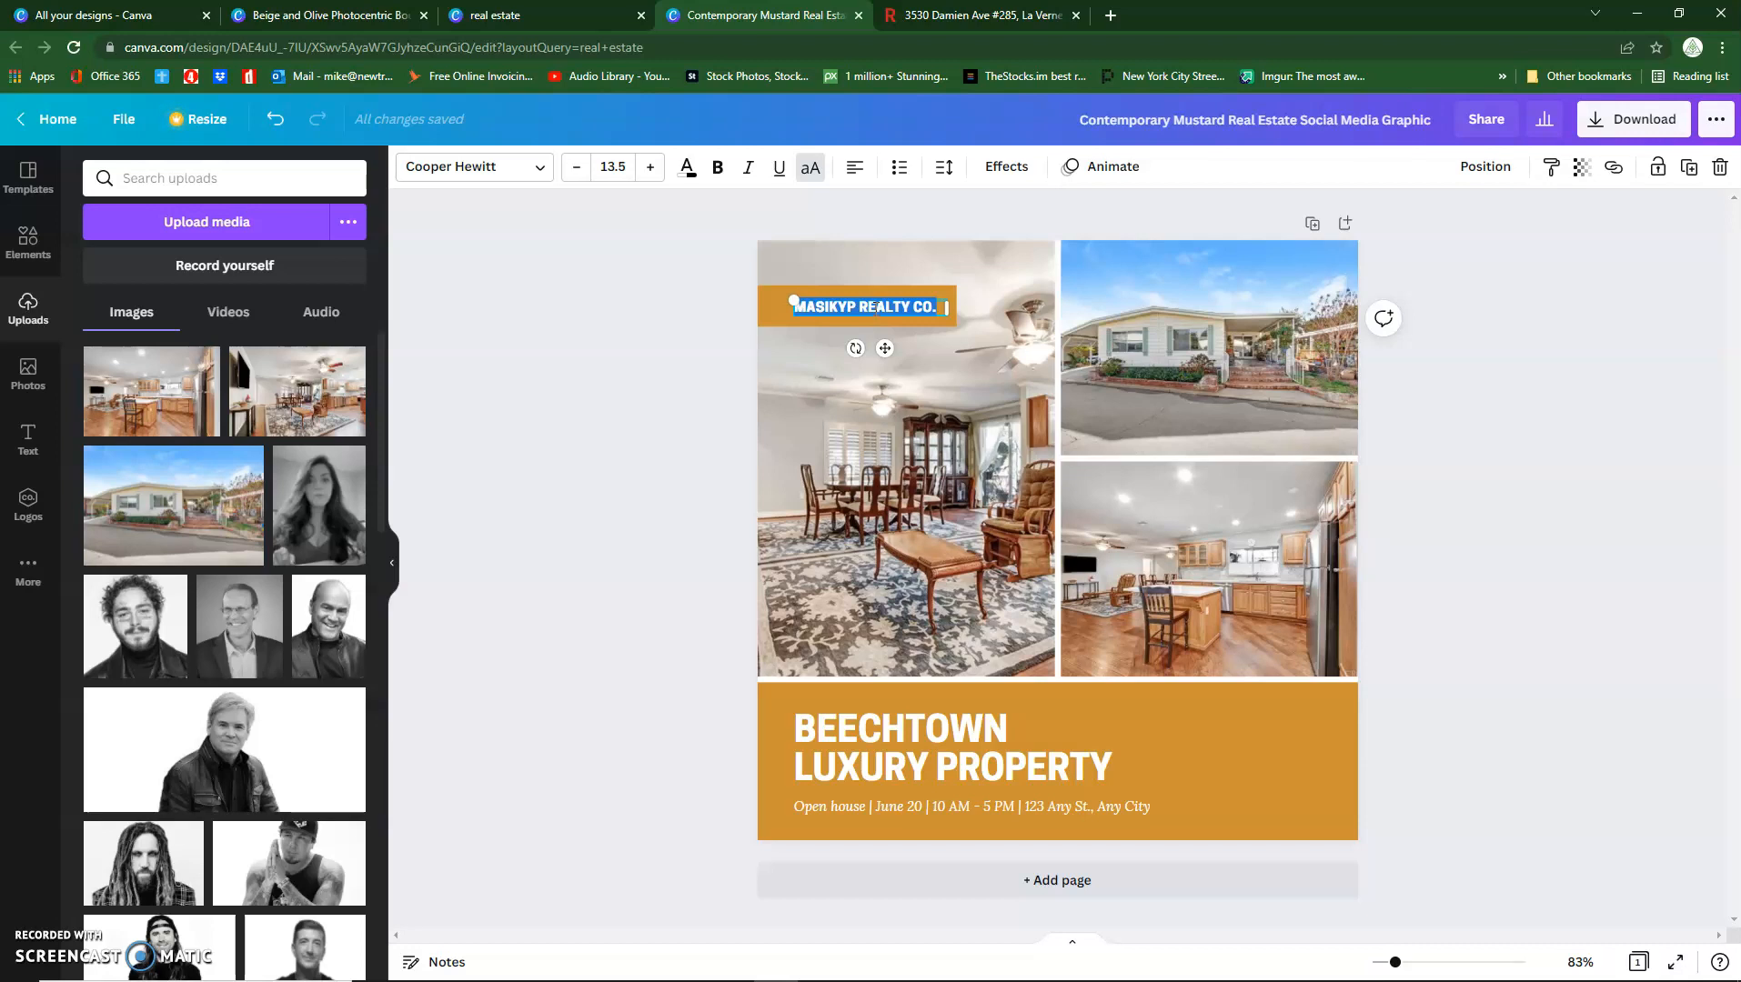
key(BackSpace)
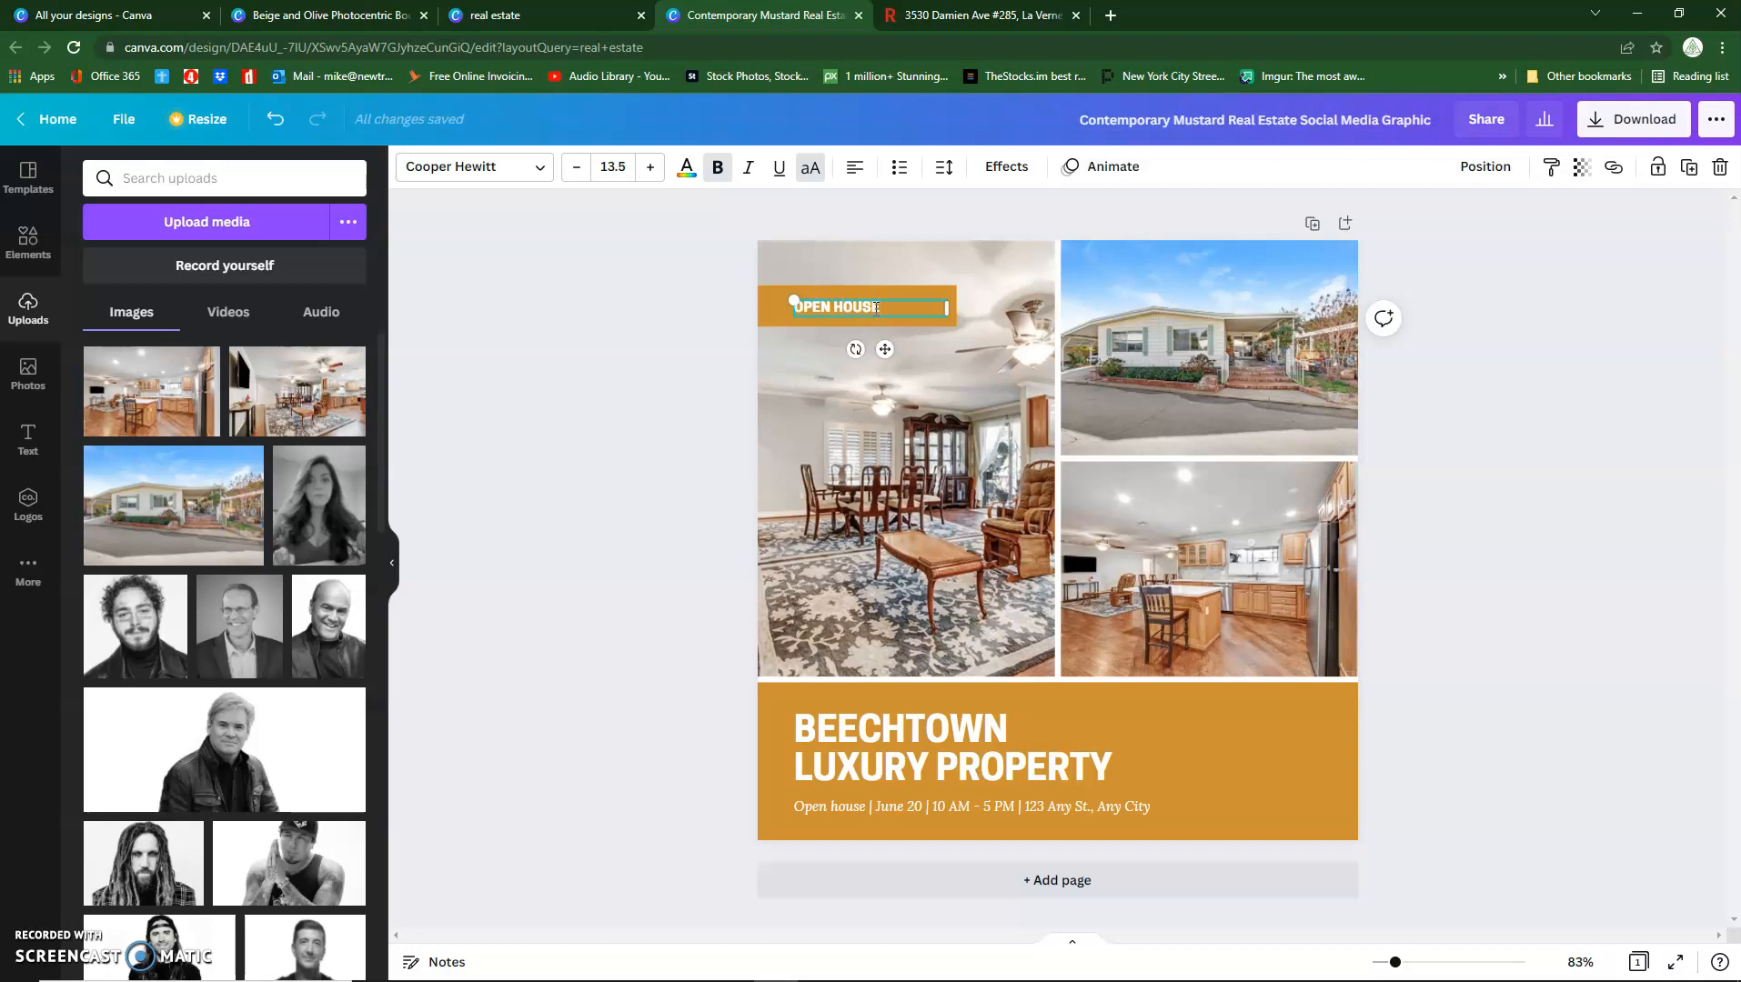
Step: Enlarge the OPEN HOUSE text to size 20.8, narrow its text box and center it within the banner
drag(796, 299, 711, 292)
click(868, 303)
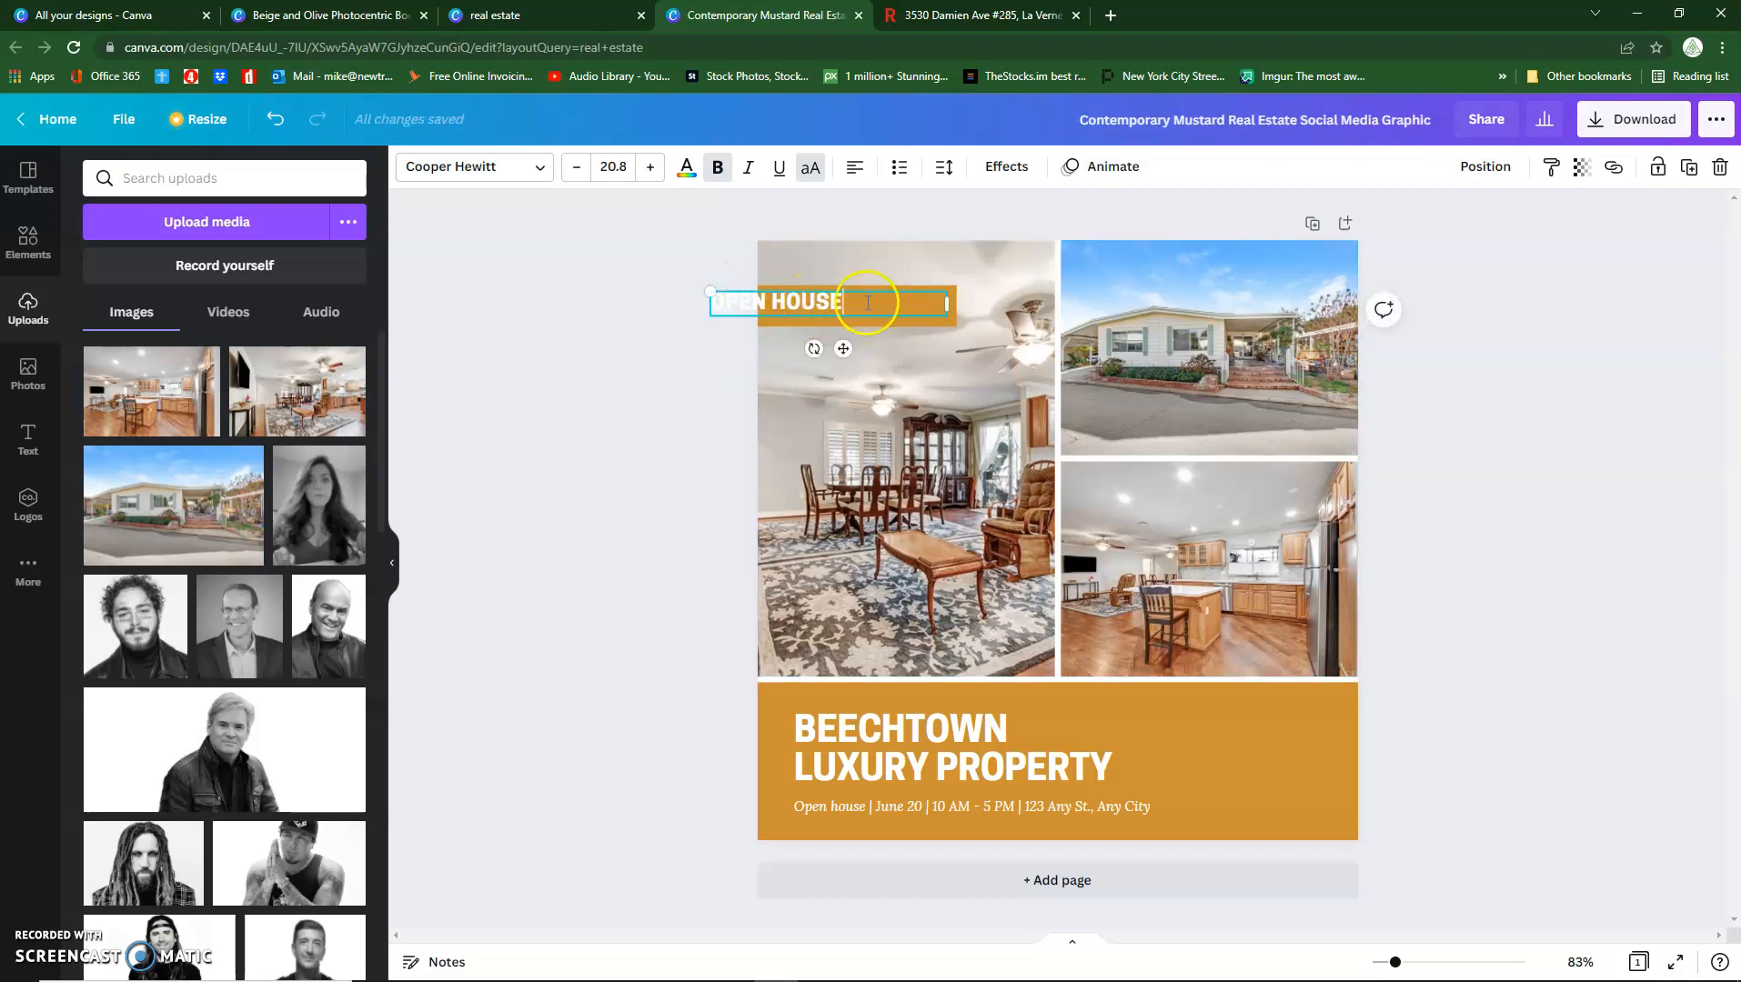
drag(949, 301, 860, 346)
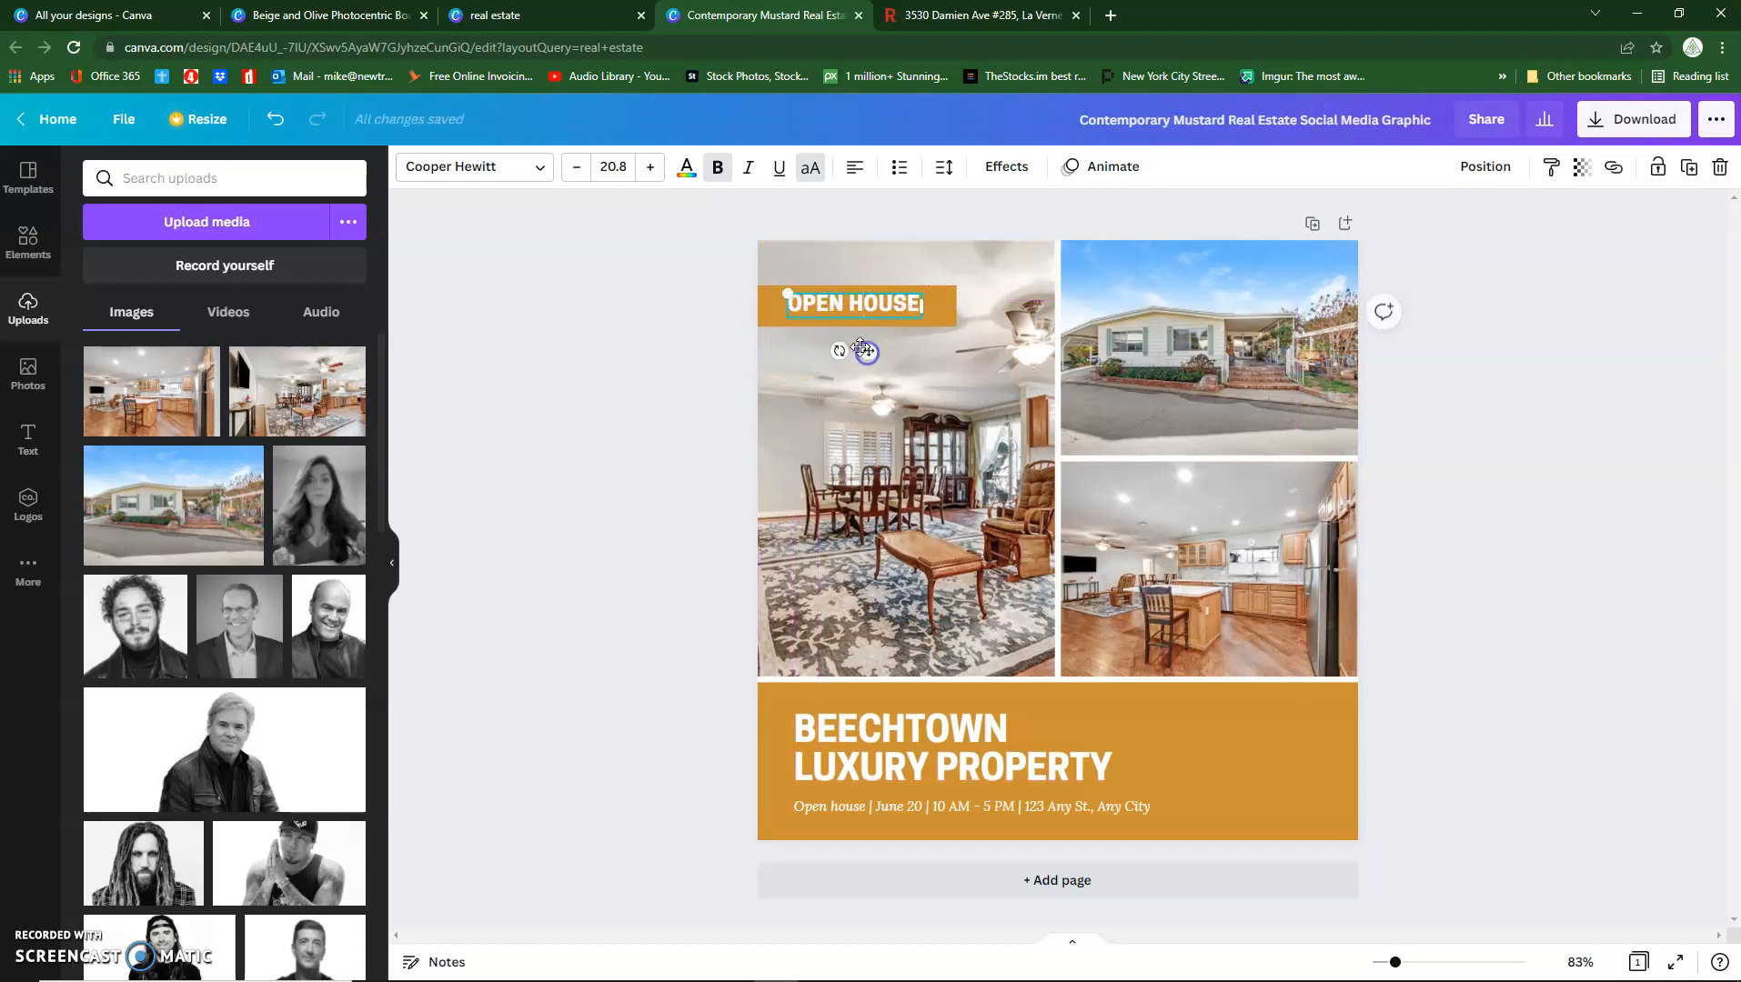
click(684, 363)
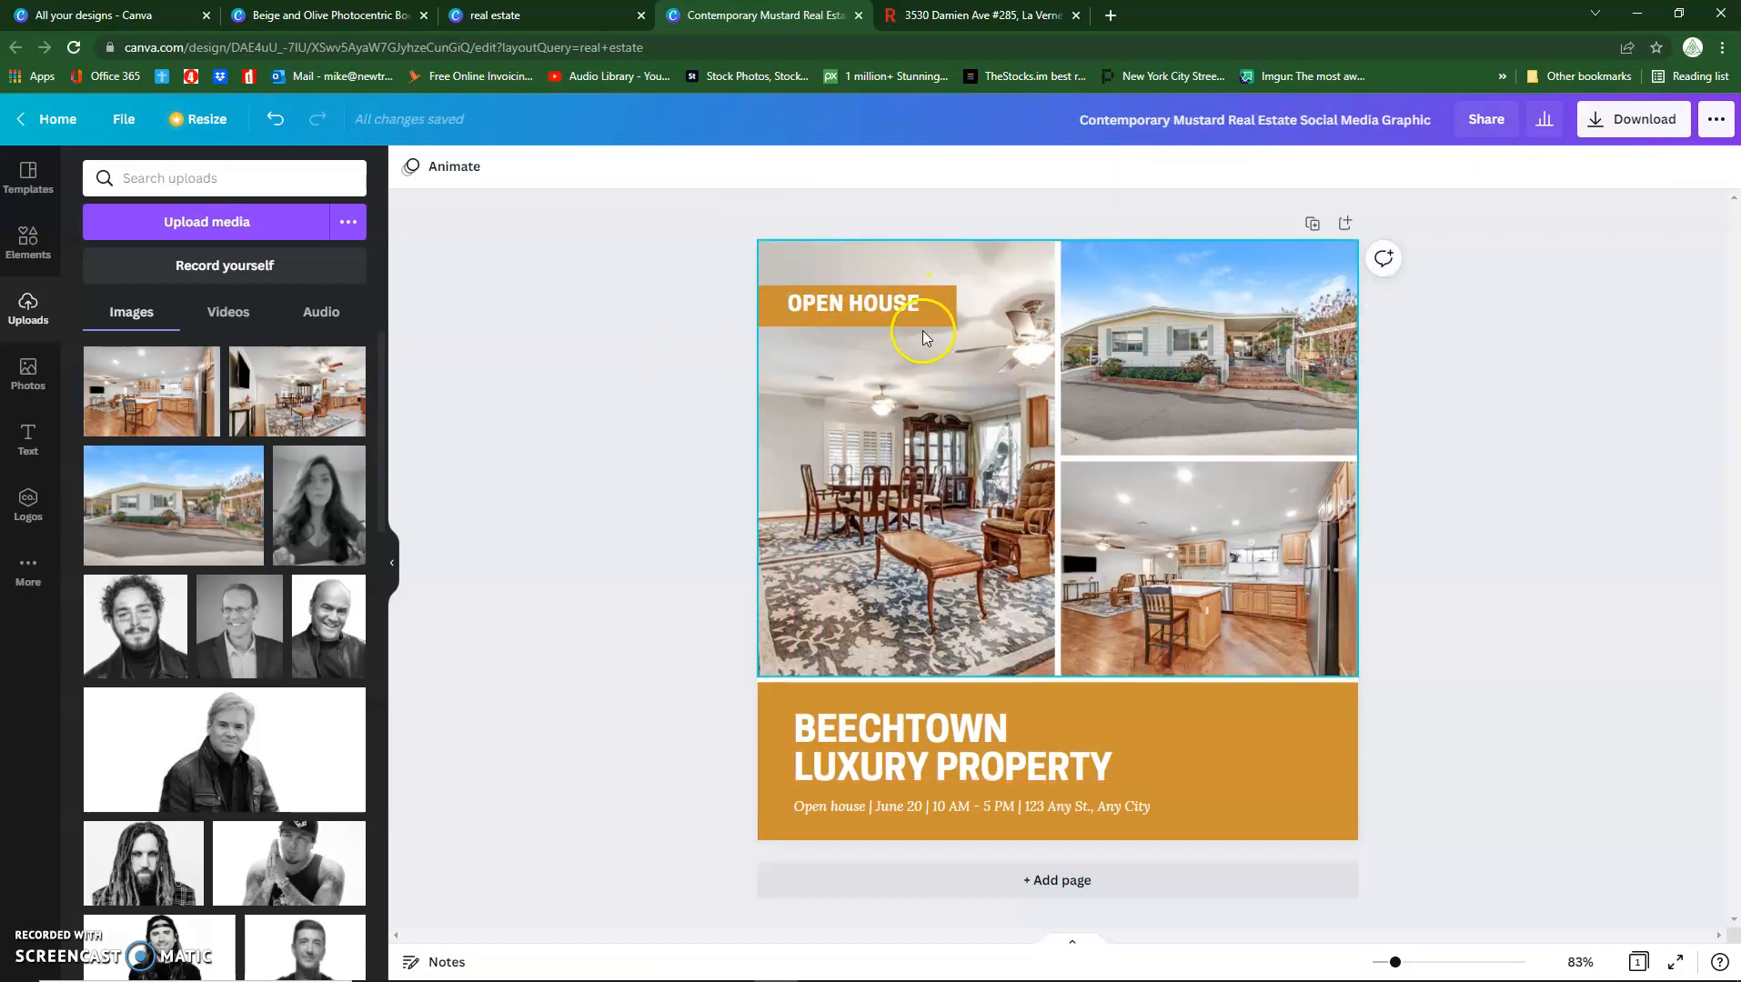
double_click(896, 300)
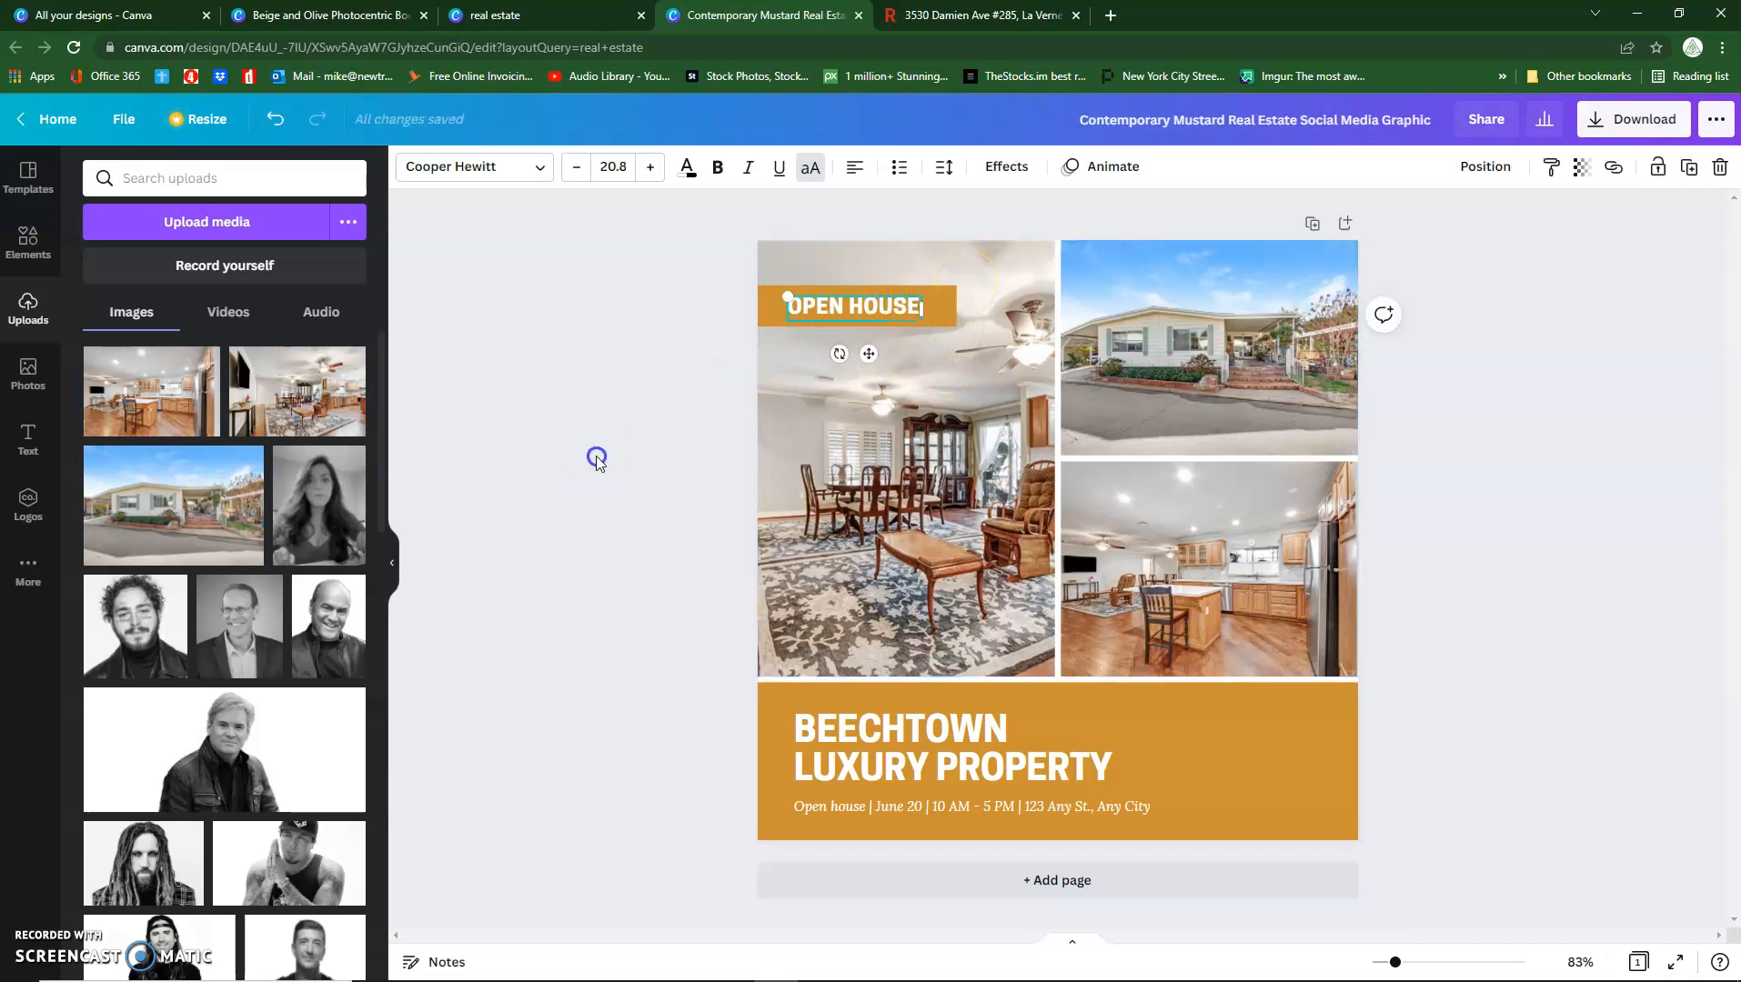
click(596, 459)
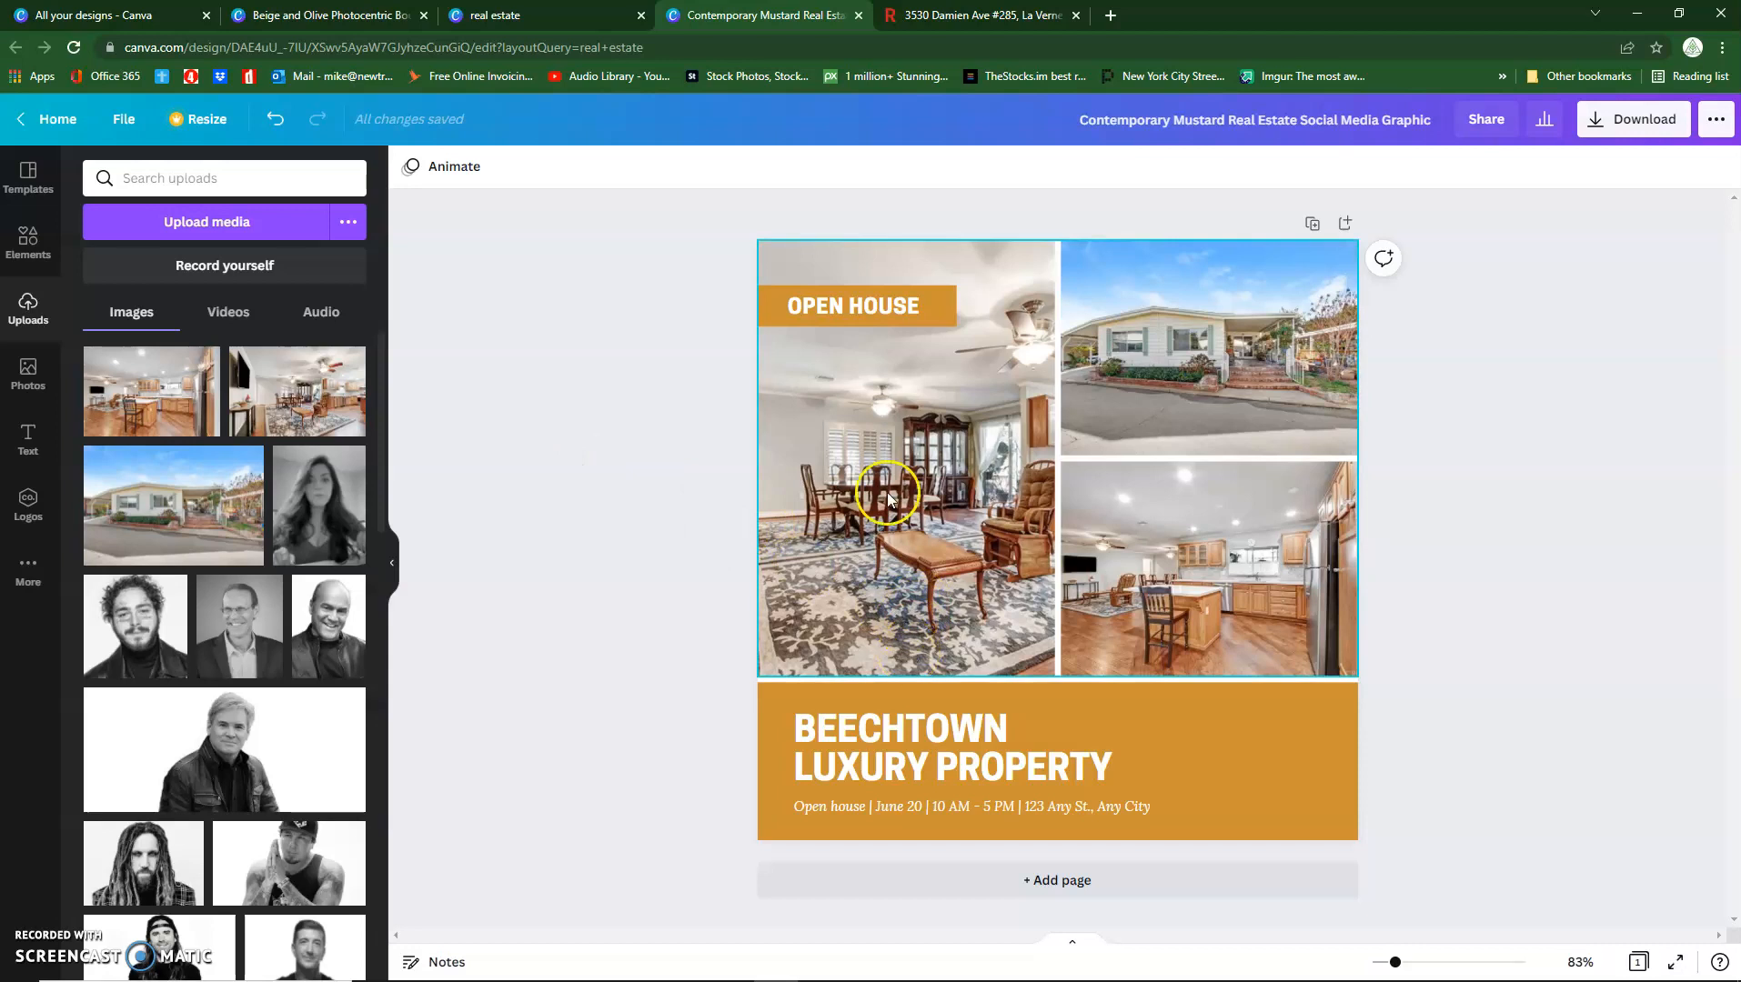
click(942, 320)
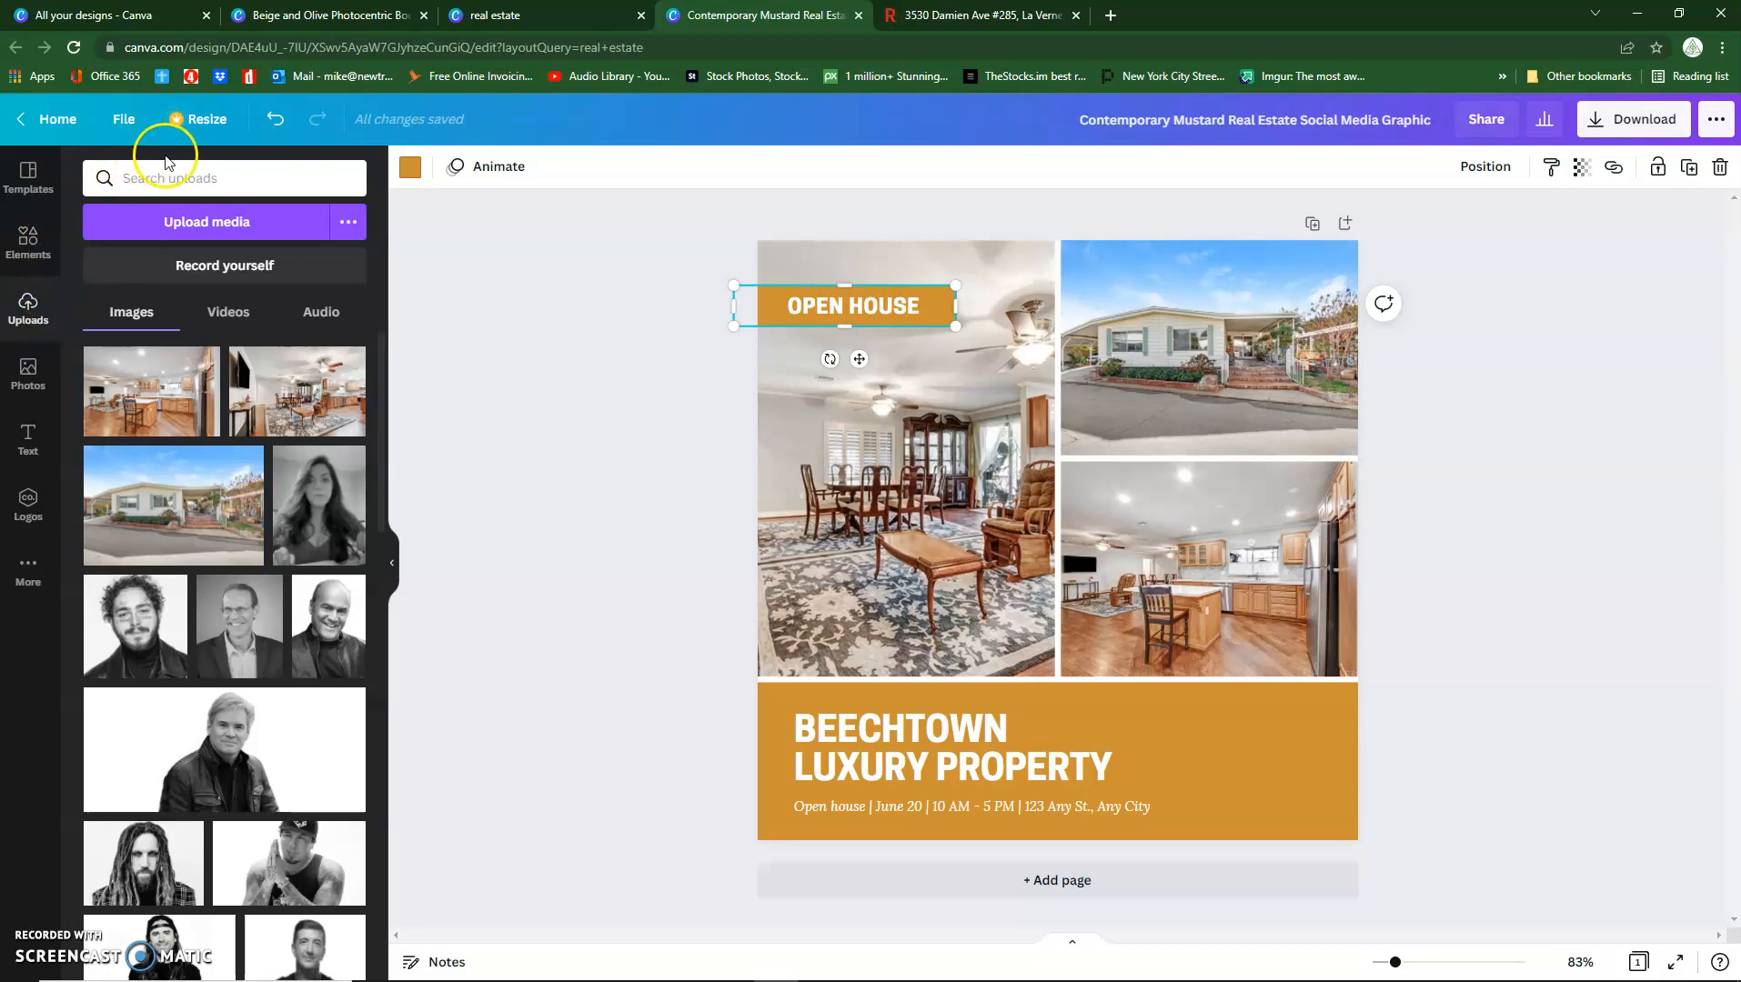
Step: Upload the Stein Team Realty logo from a subfolder of the STEIN REALTY folder
click(221, 220)
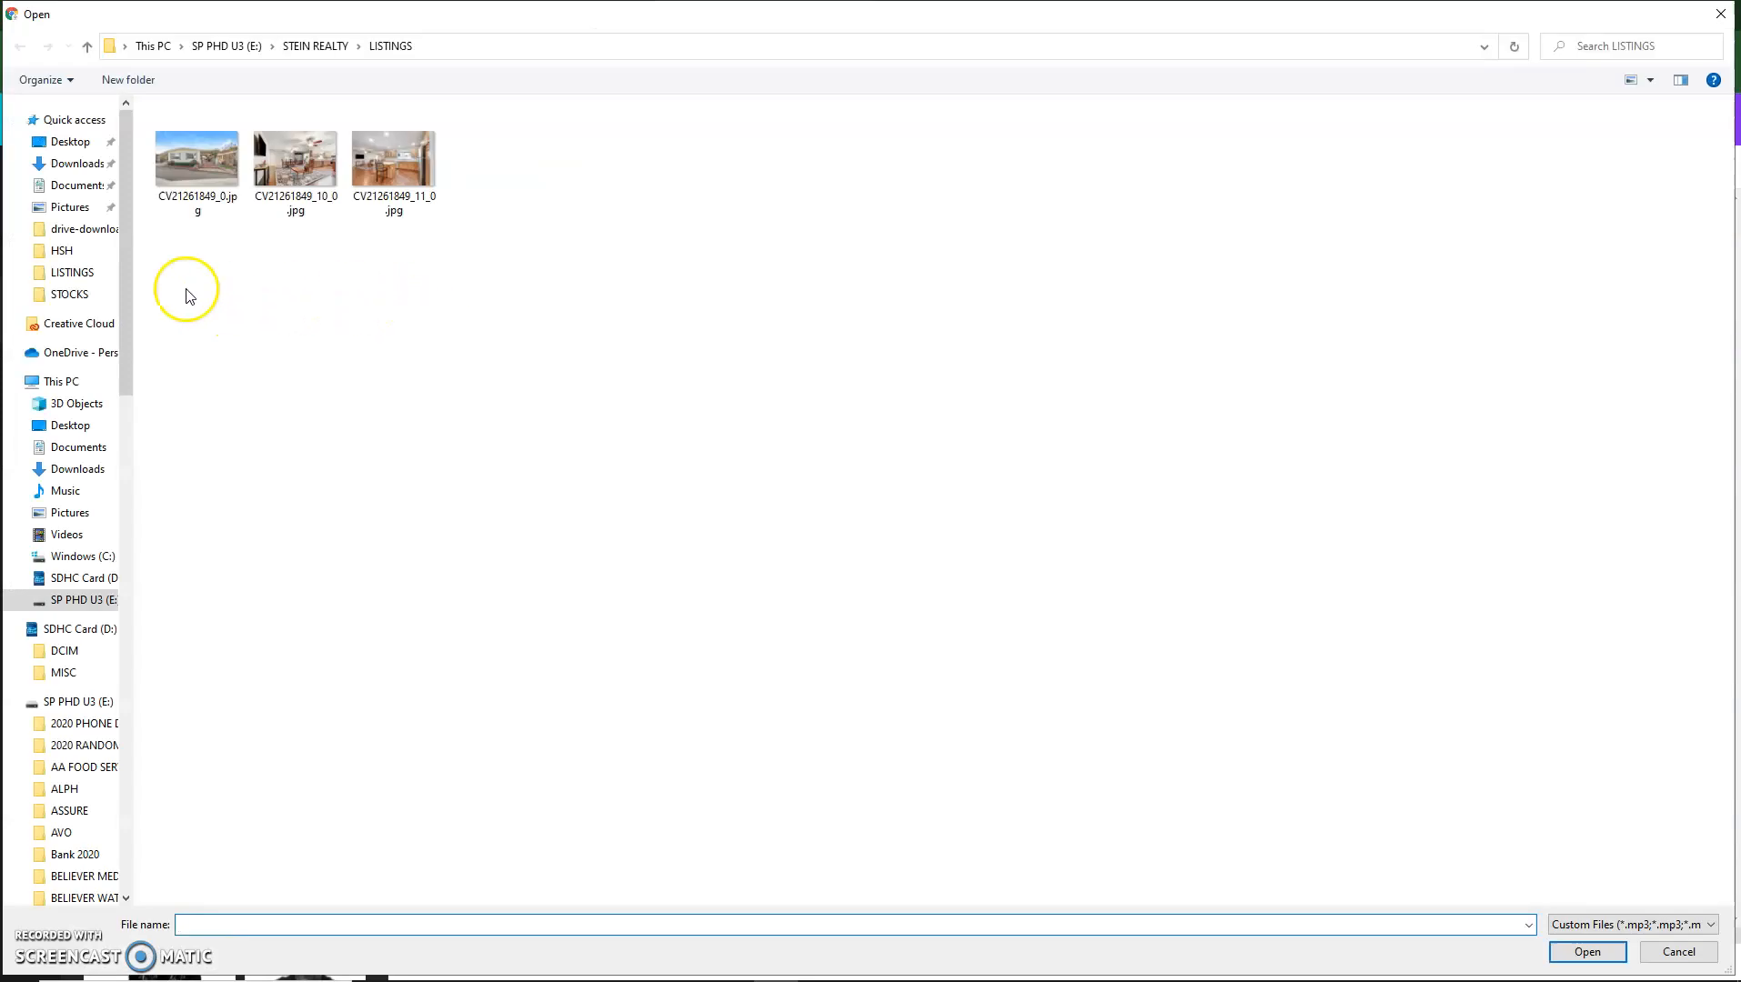
click(306, 47)
double_click(397, 162)
double_click(200, 151)
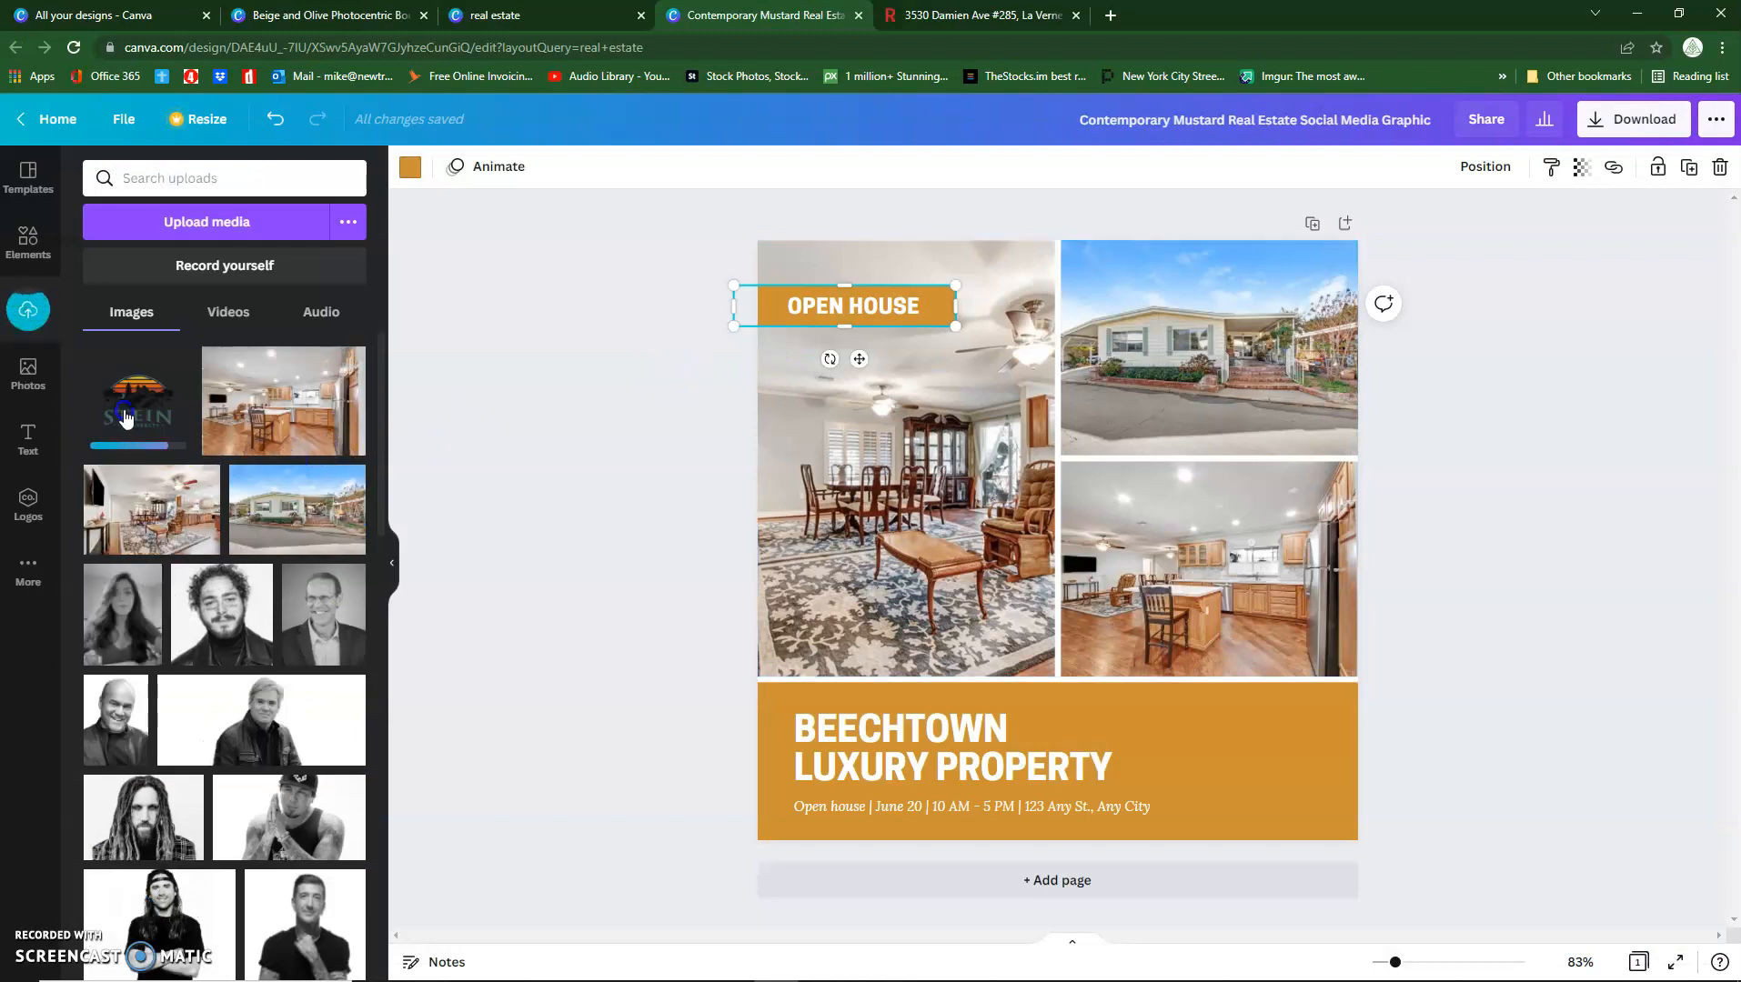
Step: Add the Stein Team Realty logo to the design and shrink it to fit the right end of the bottom band
drag(151, 421, 1230, 735)
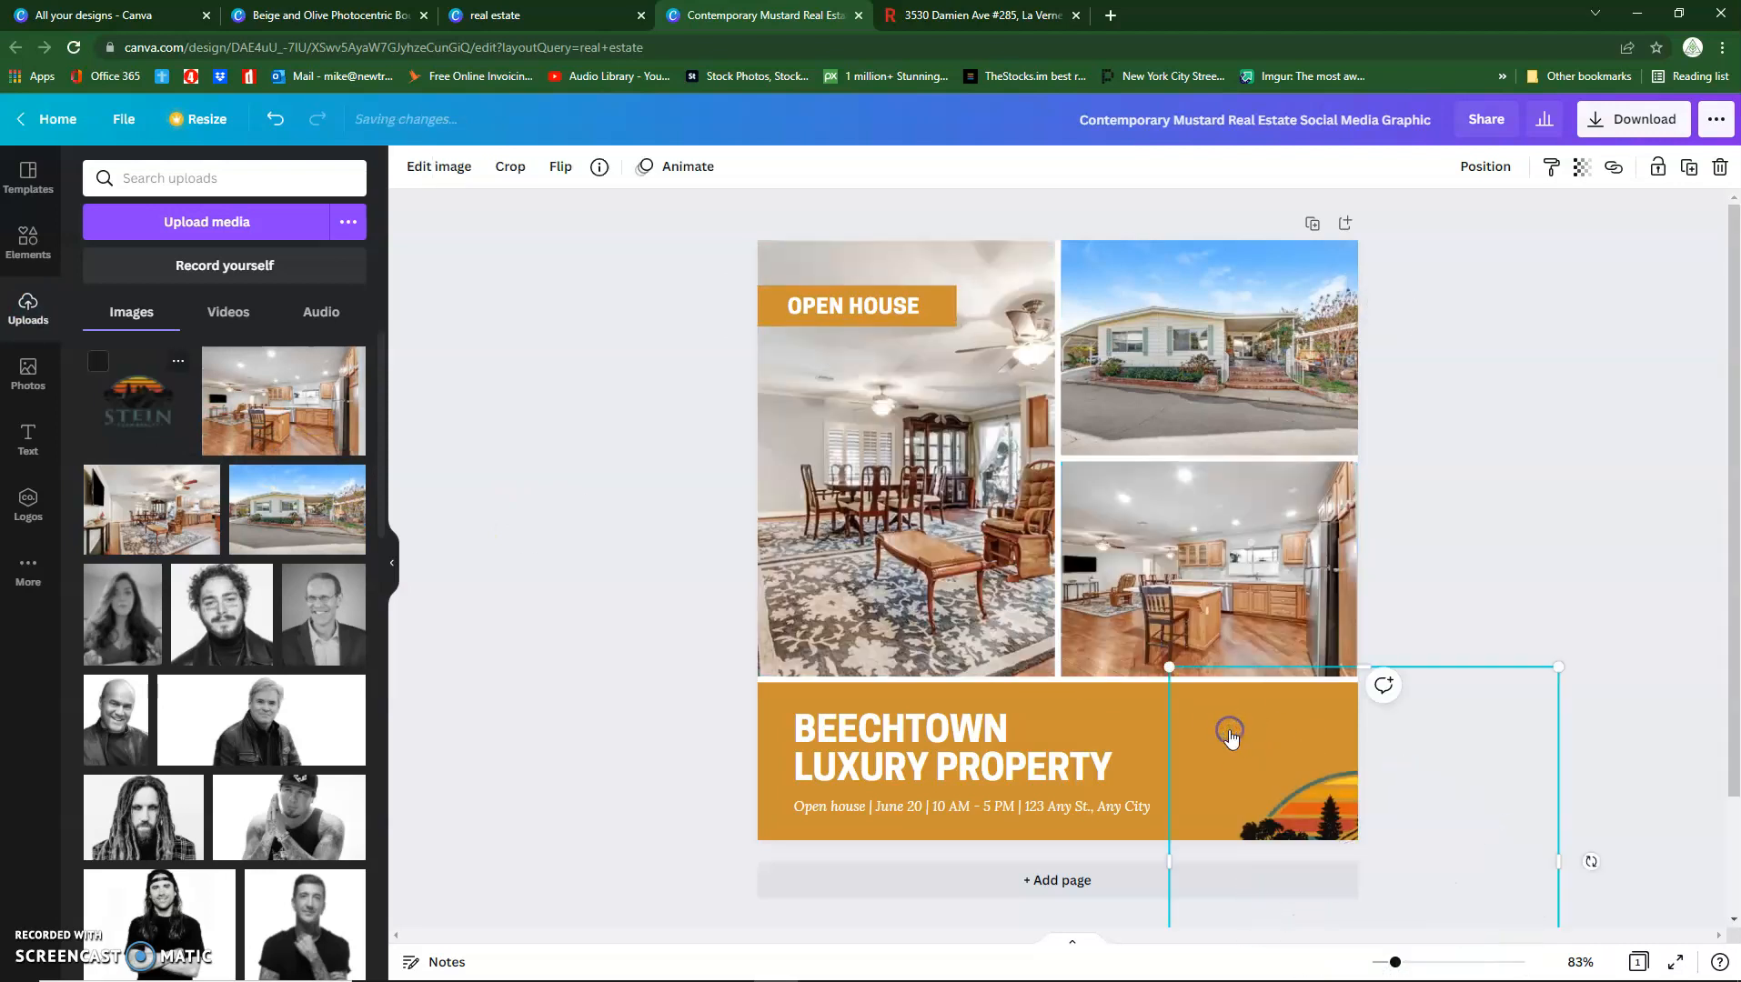
drag(1332, 770, 1220, 722)
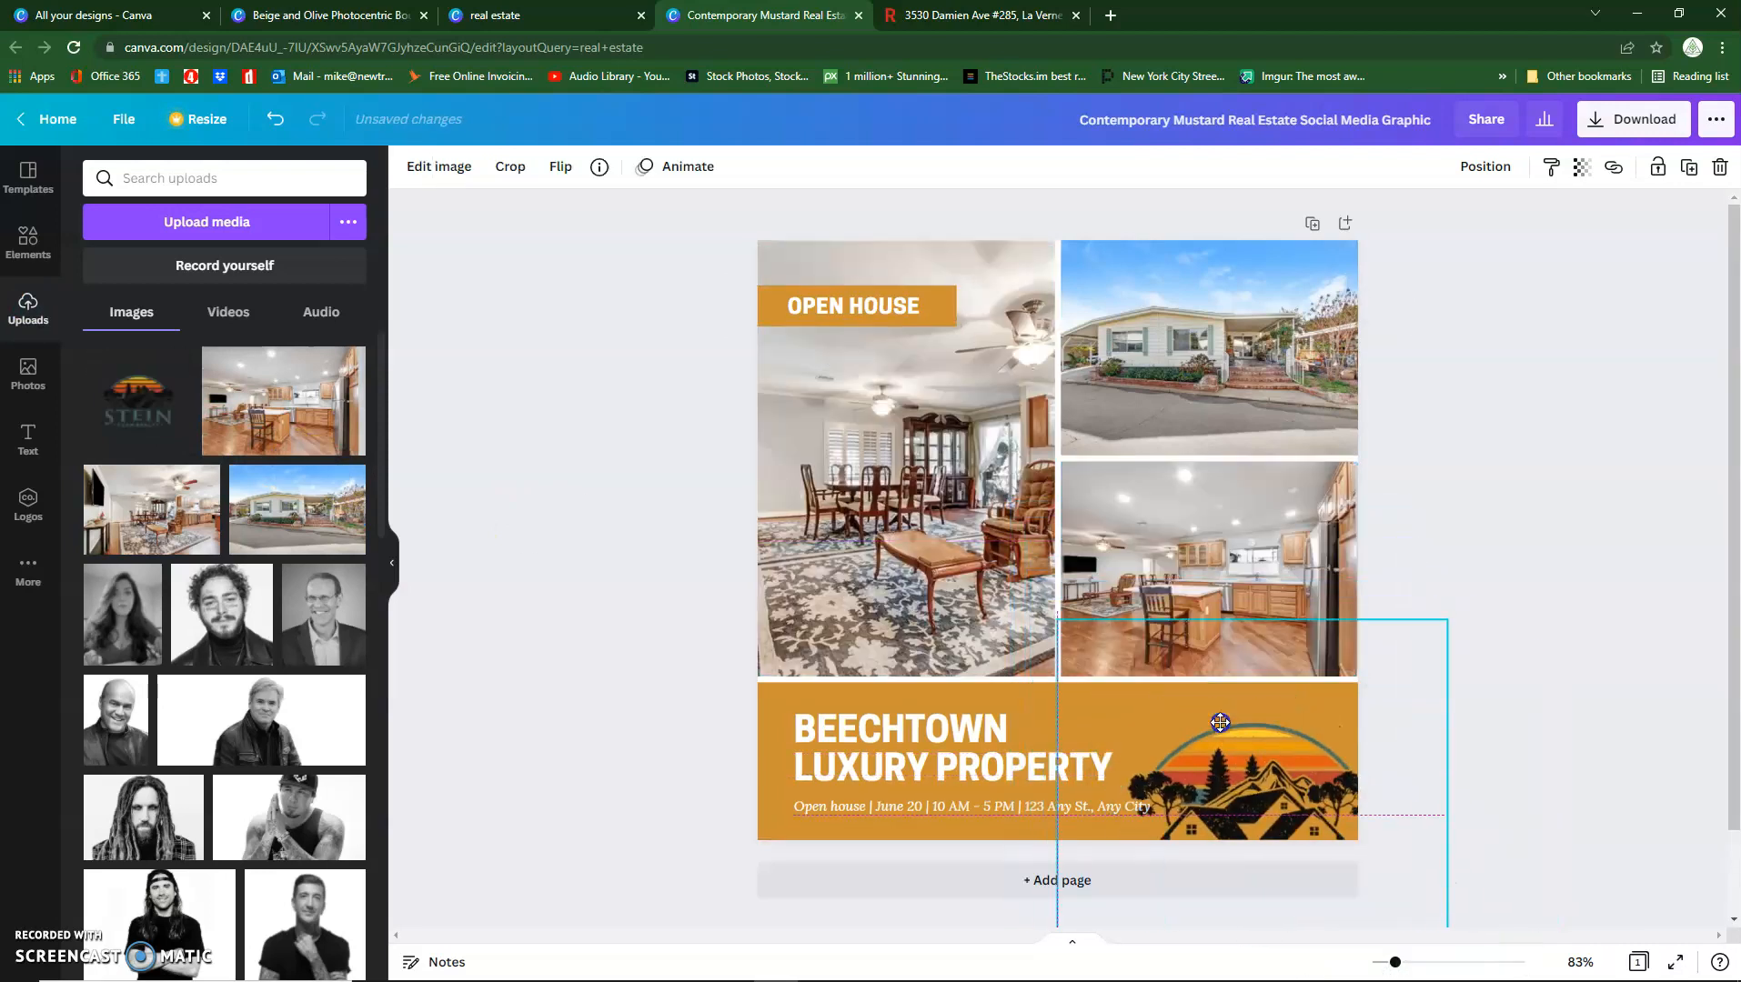
drag(1103, 640, 1228, 686)
click(1055, 697)
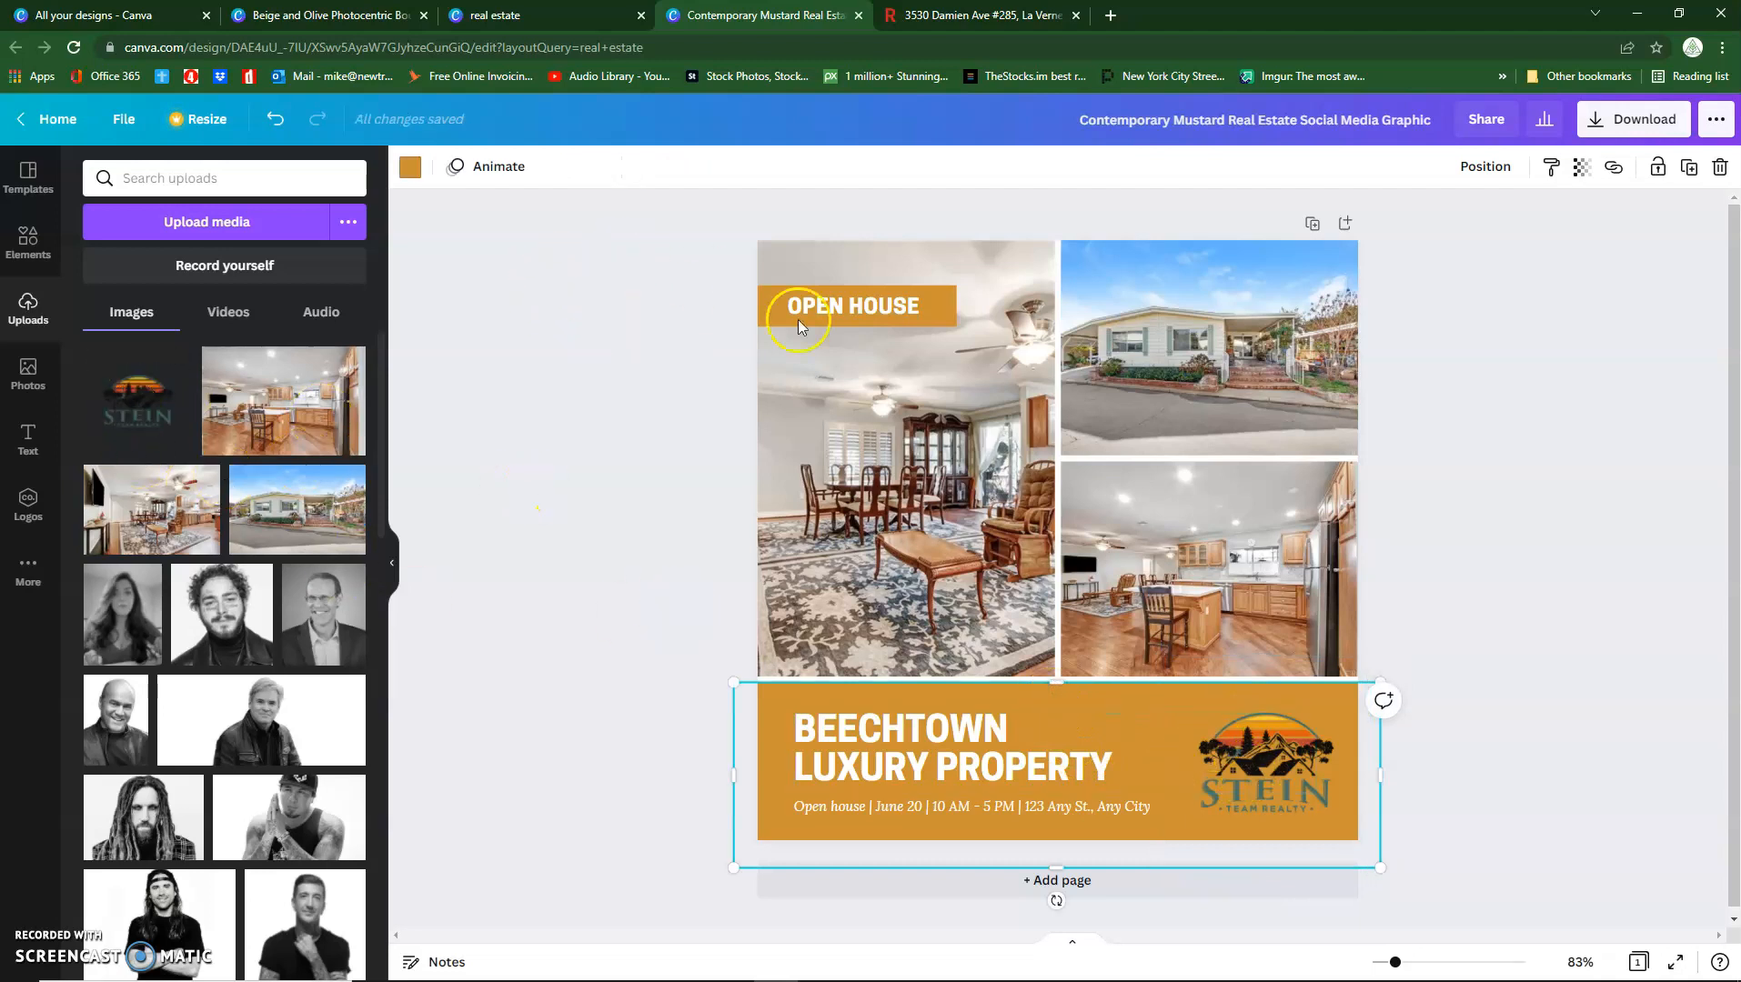
Step: With the OPEN HOUSE banner selected, add the Thwarted Summer Shower palette to the brand kit's colors
click(771, 296)
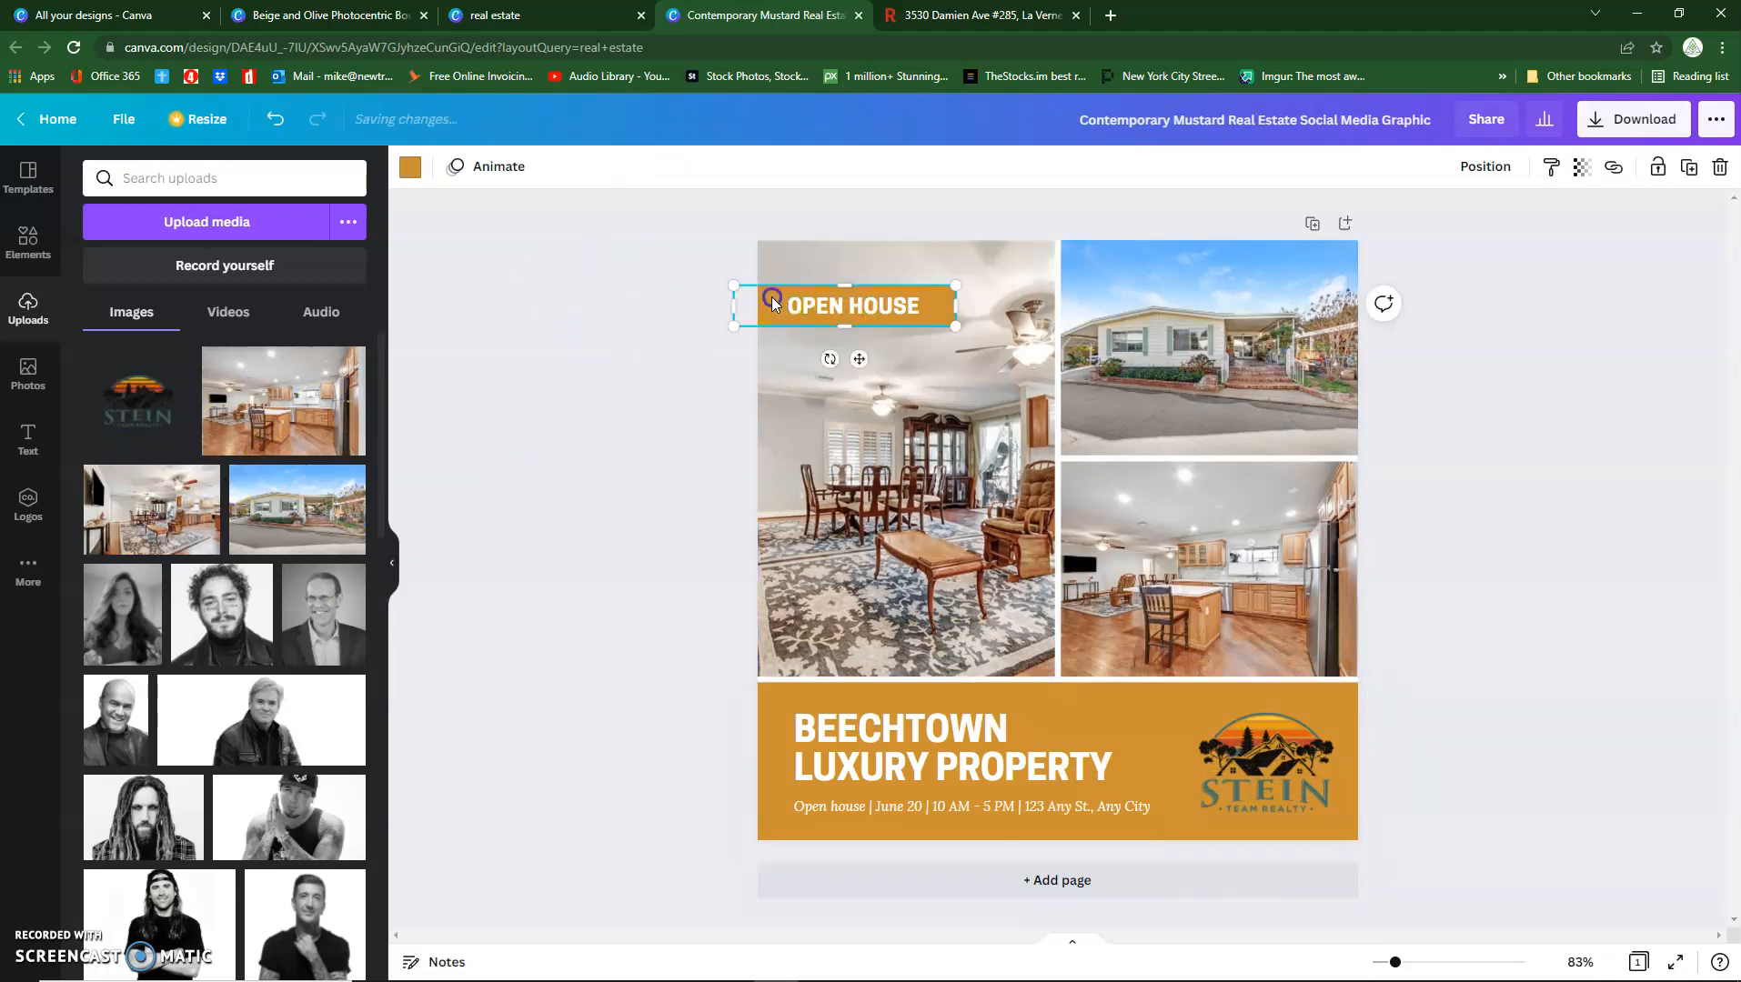
click(408, 167)
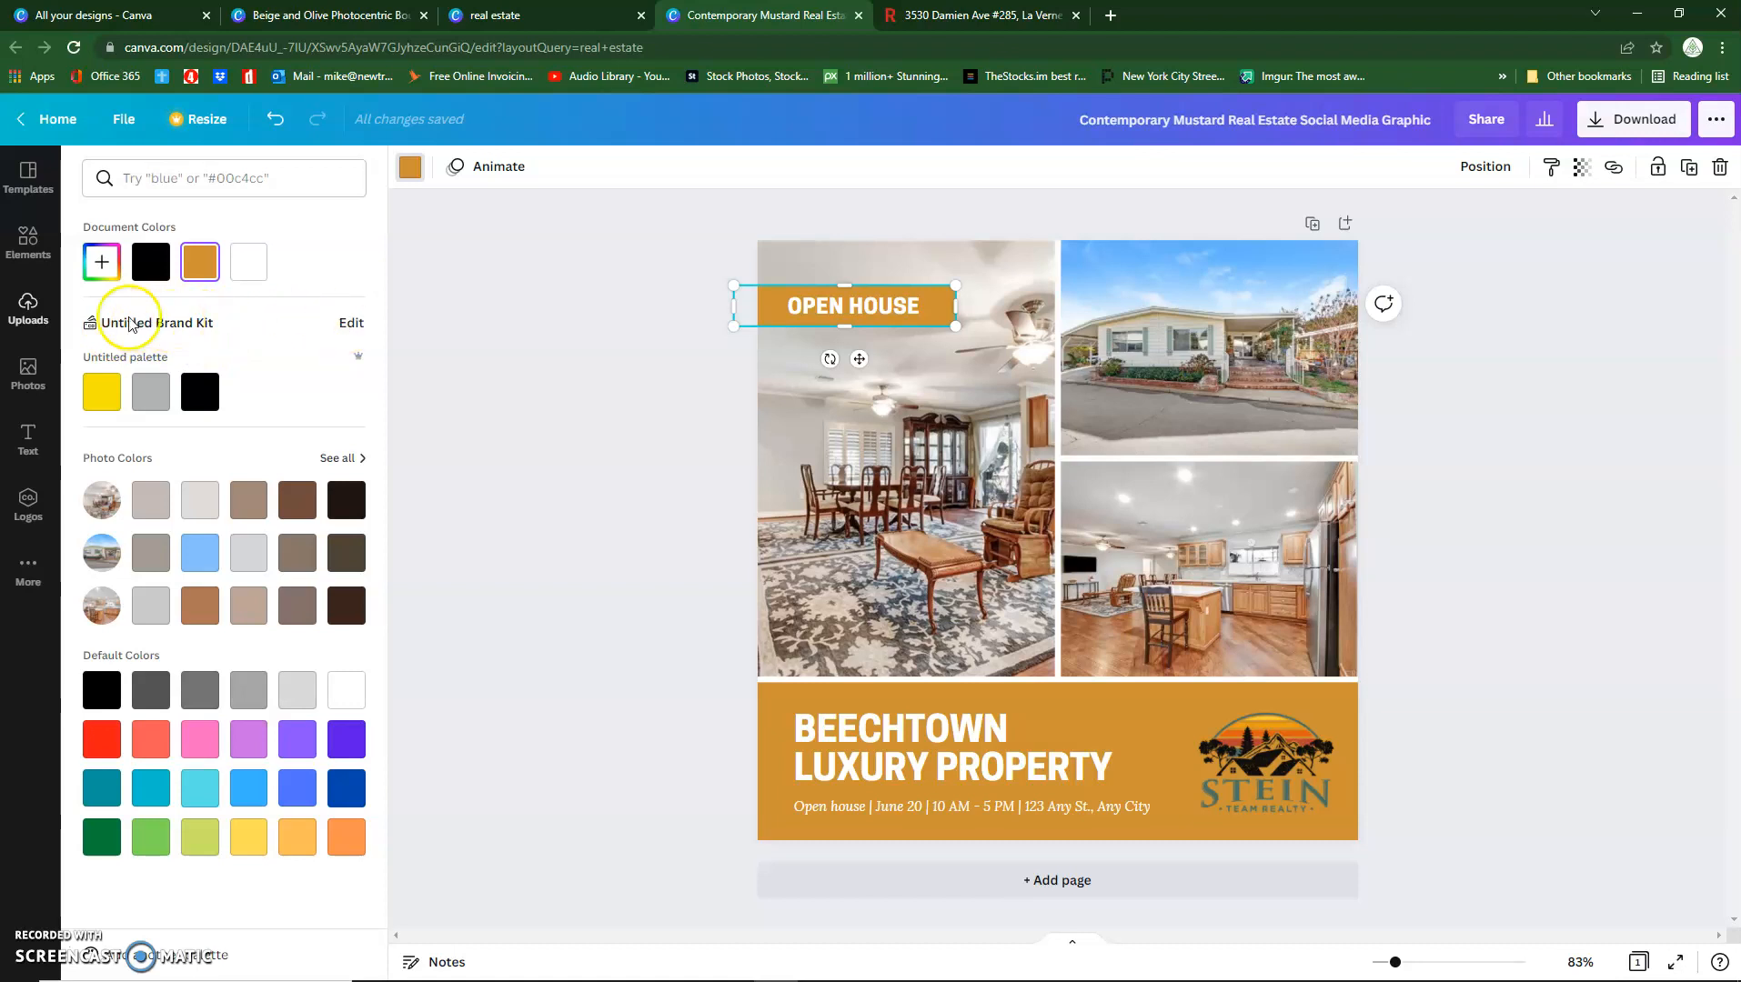
click(352, 325)
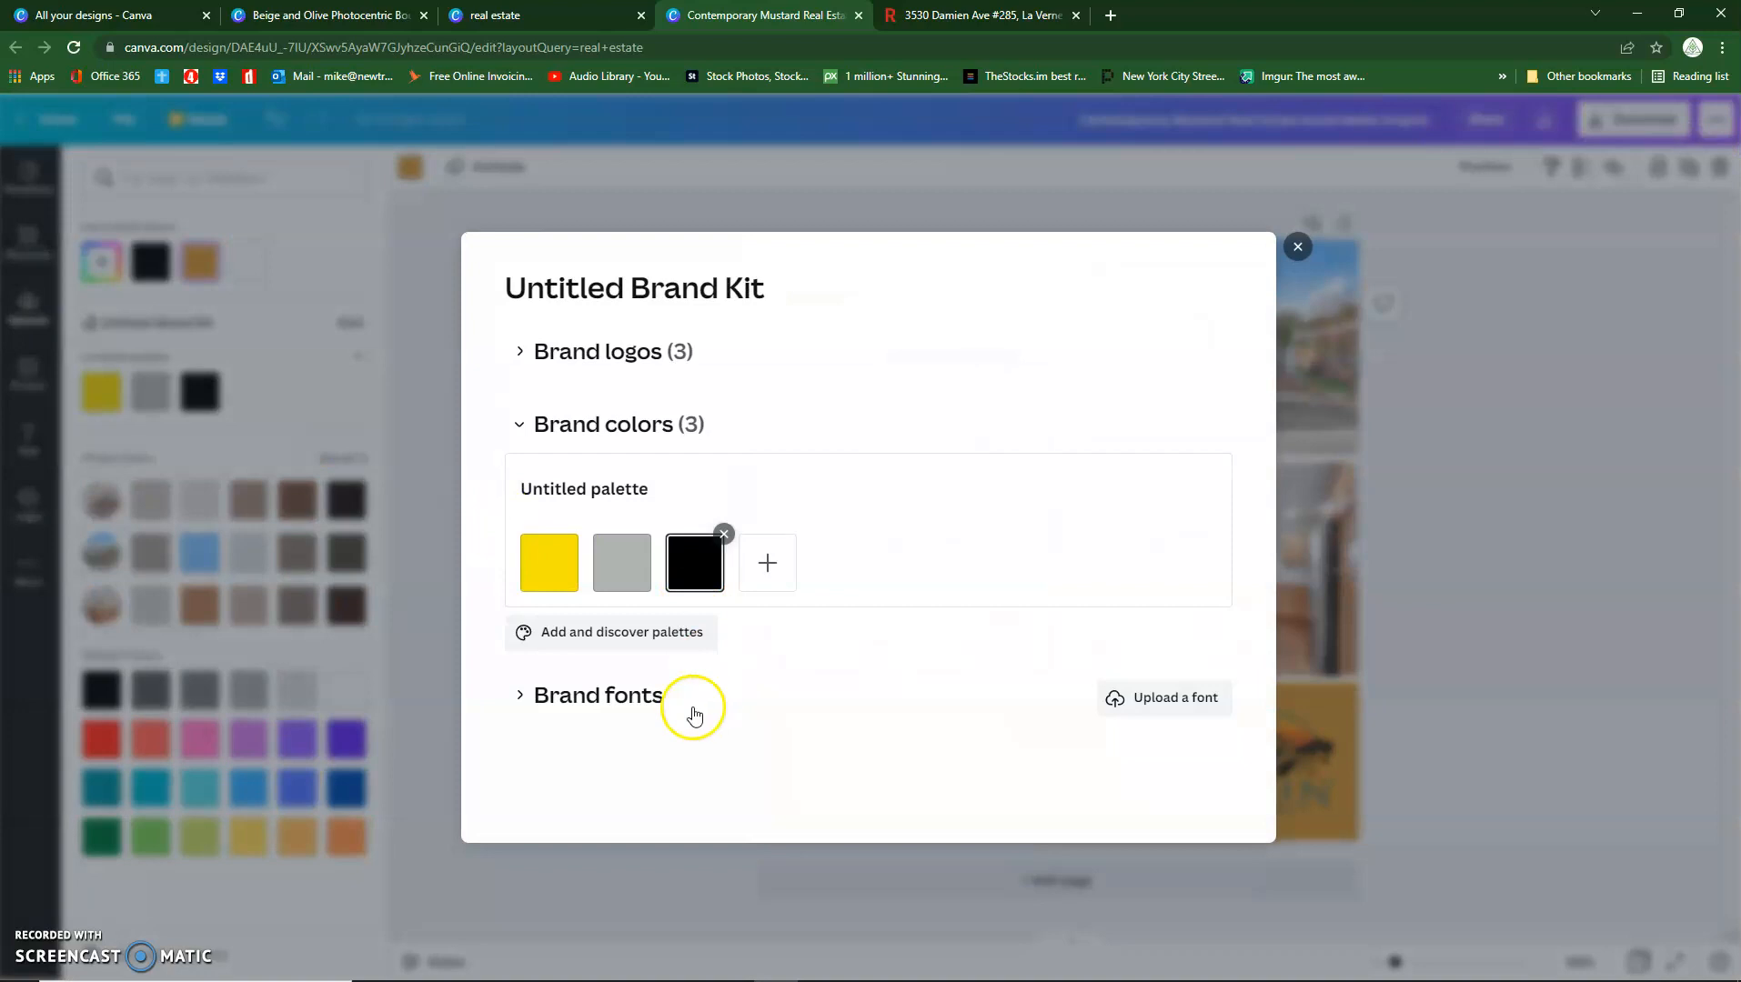
click(642, 638)
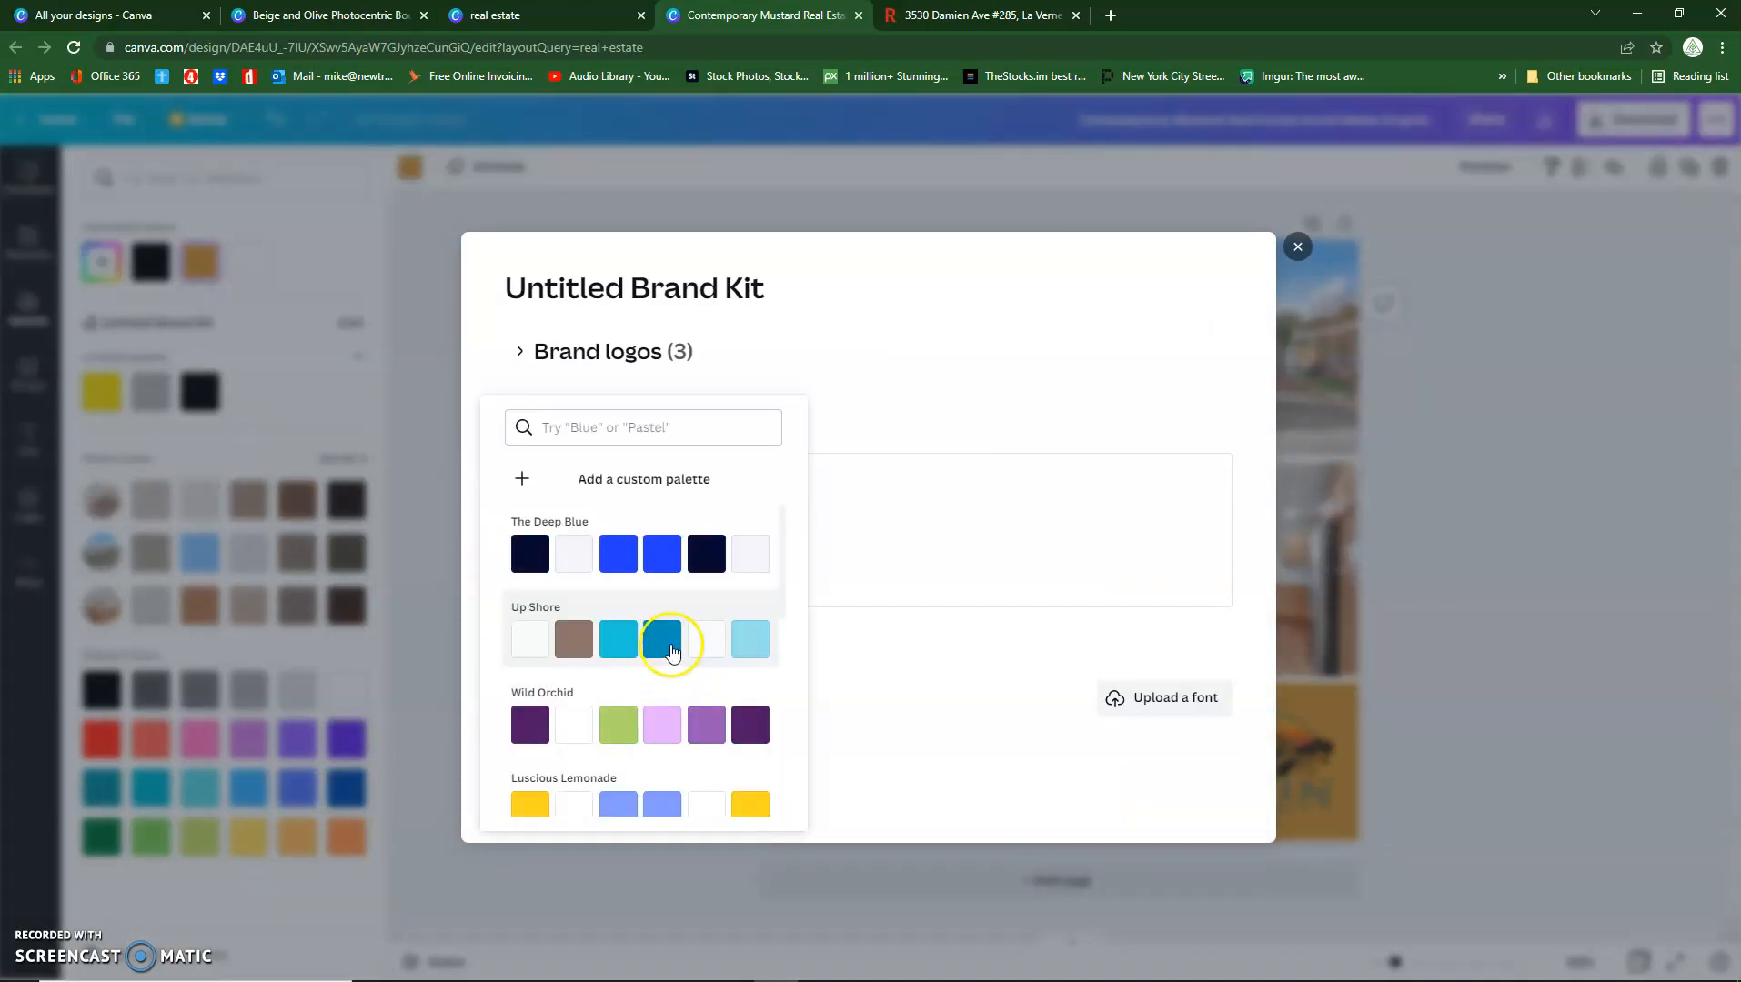
scroll(671, 652, down, 5)
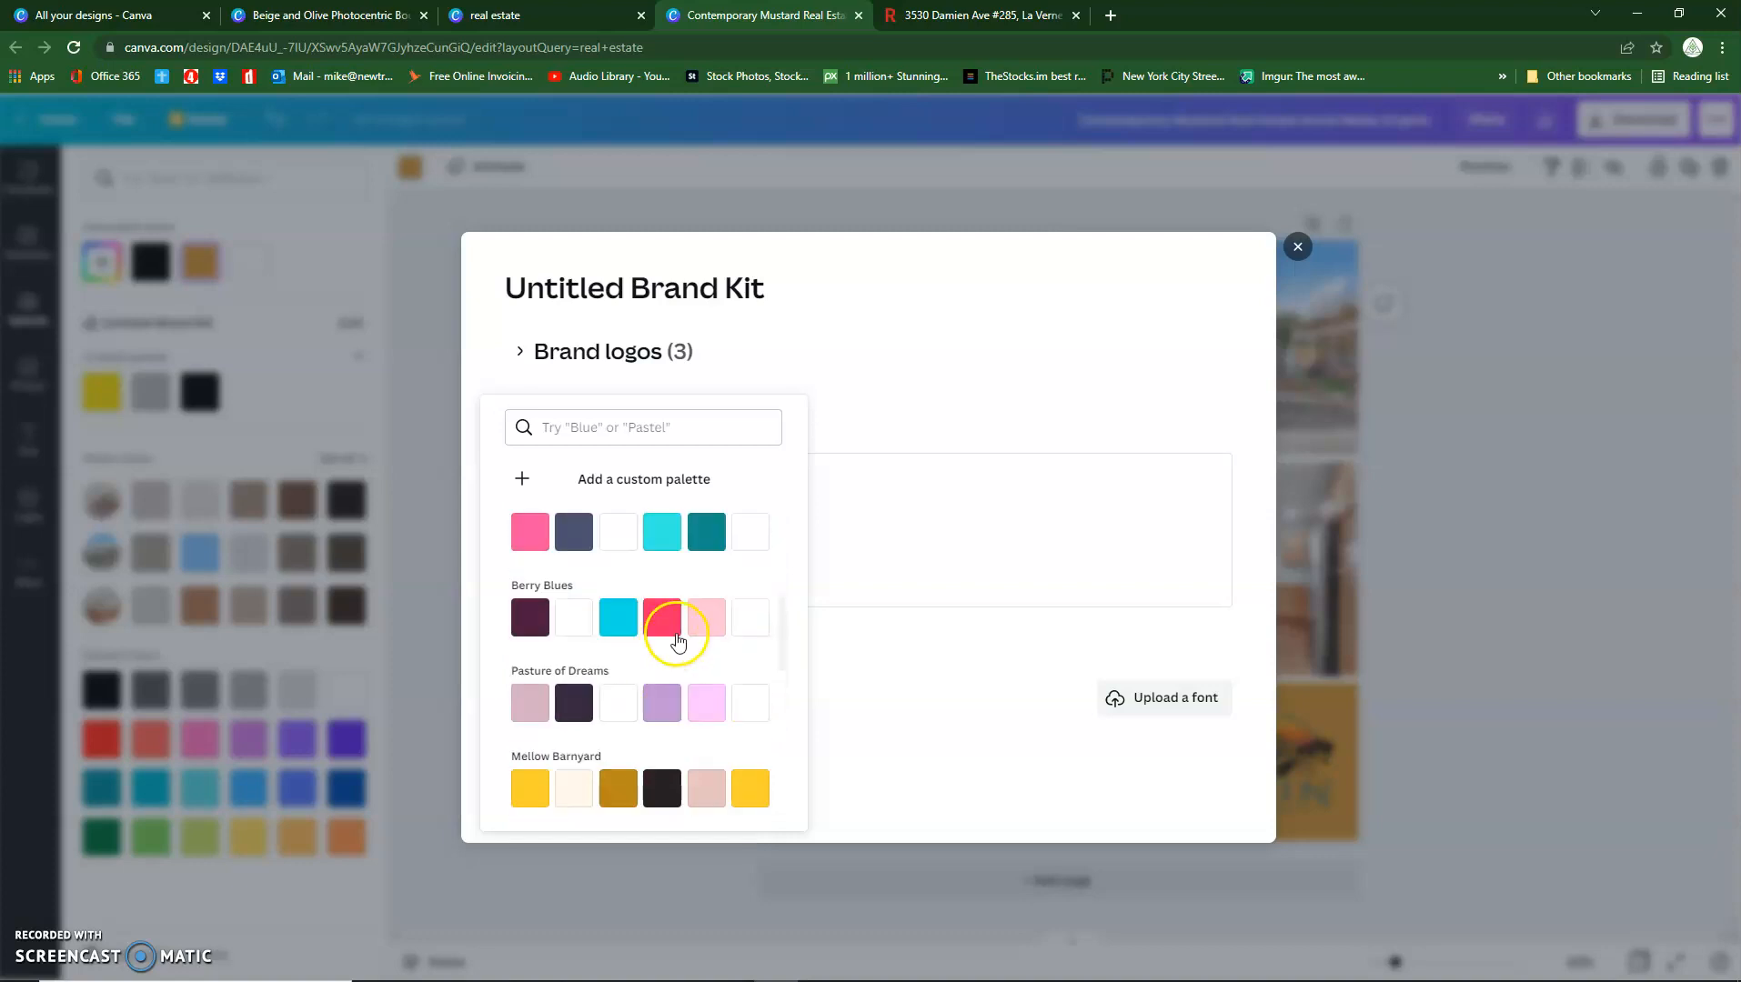
scroll(673, 632, up, 2)
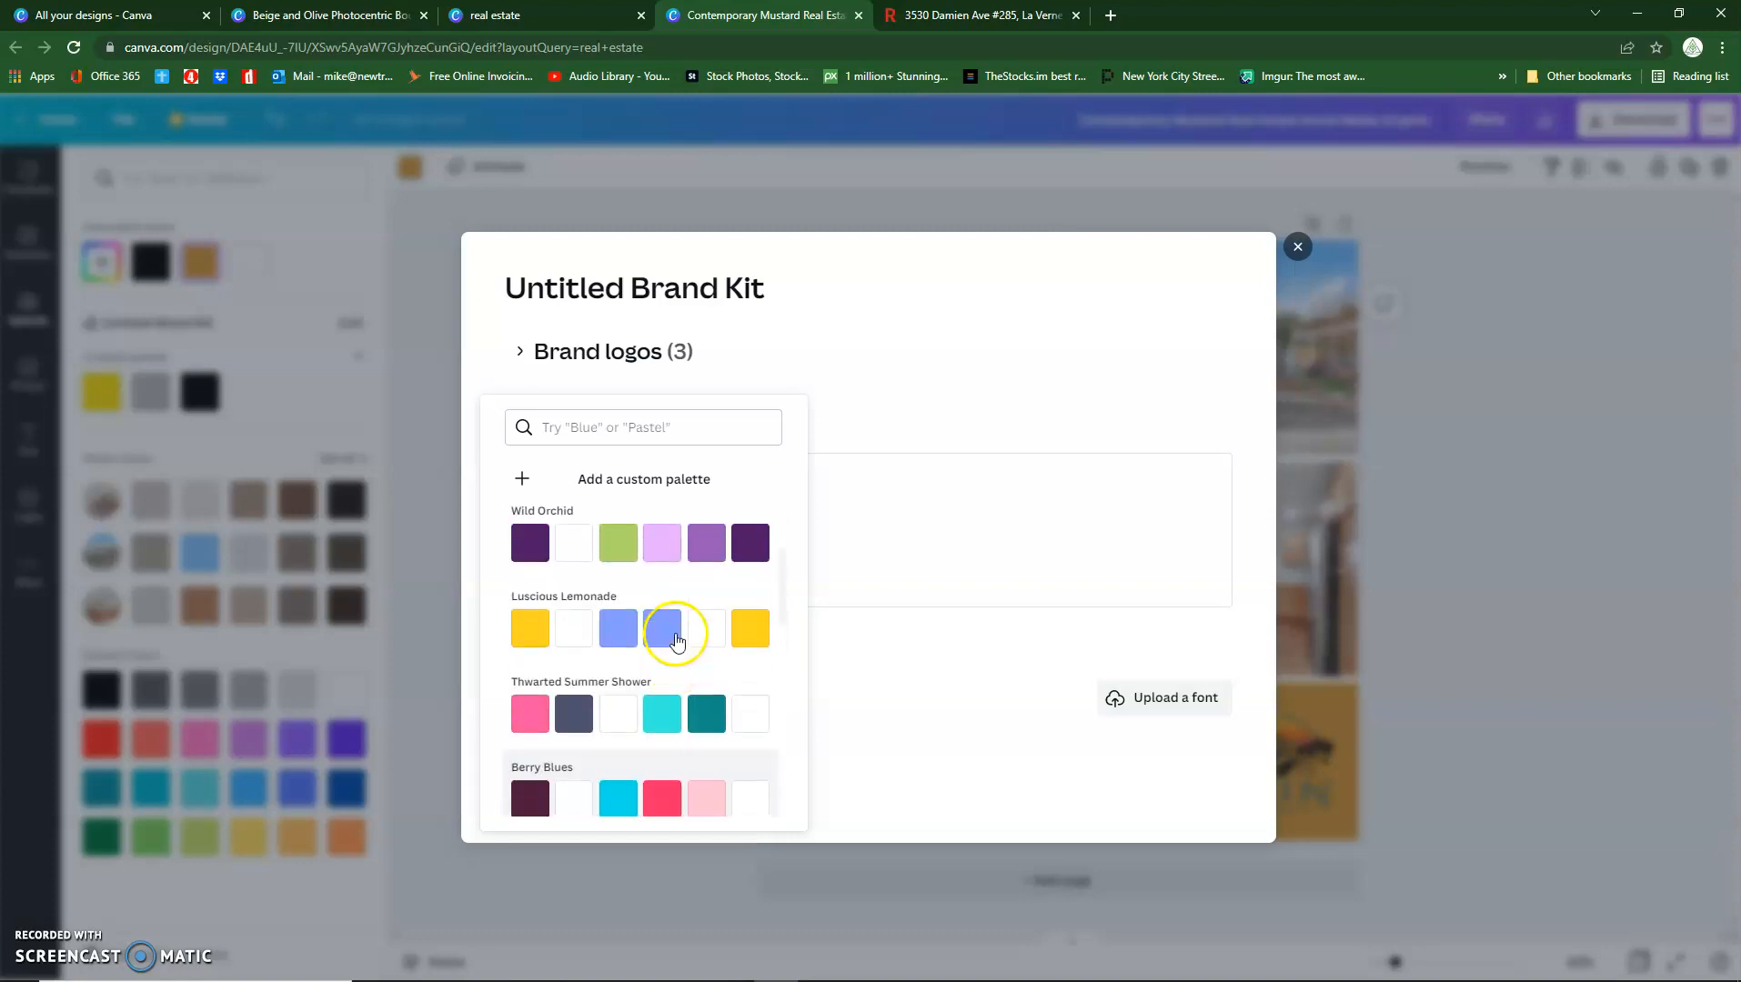
click(713, 716)
Step: Copy the hex code #128F8B of the palette's dark teal and close the brand kit
click(841, 724)
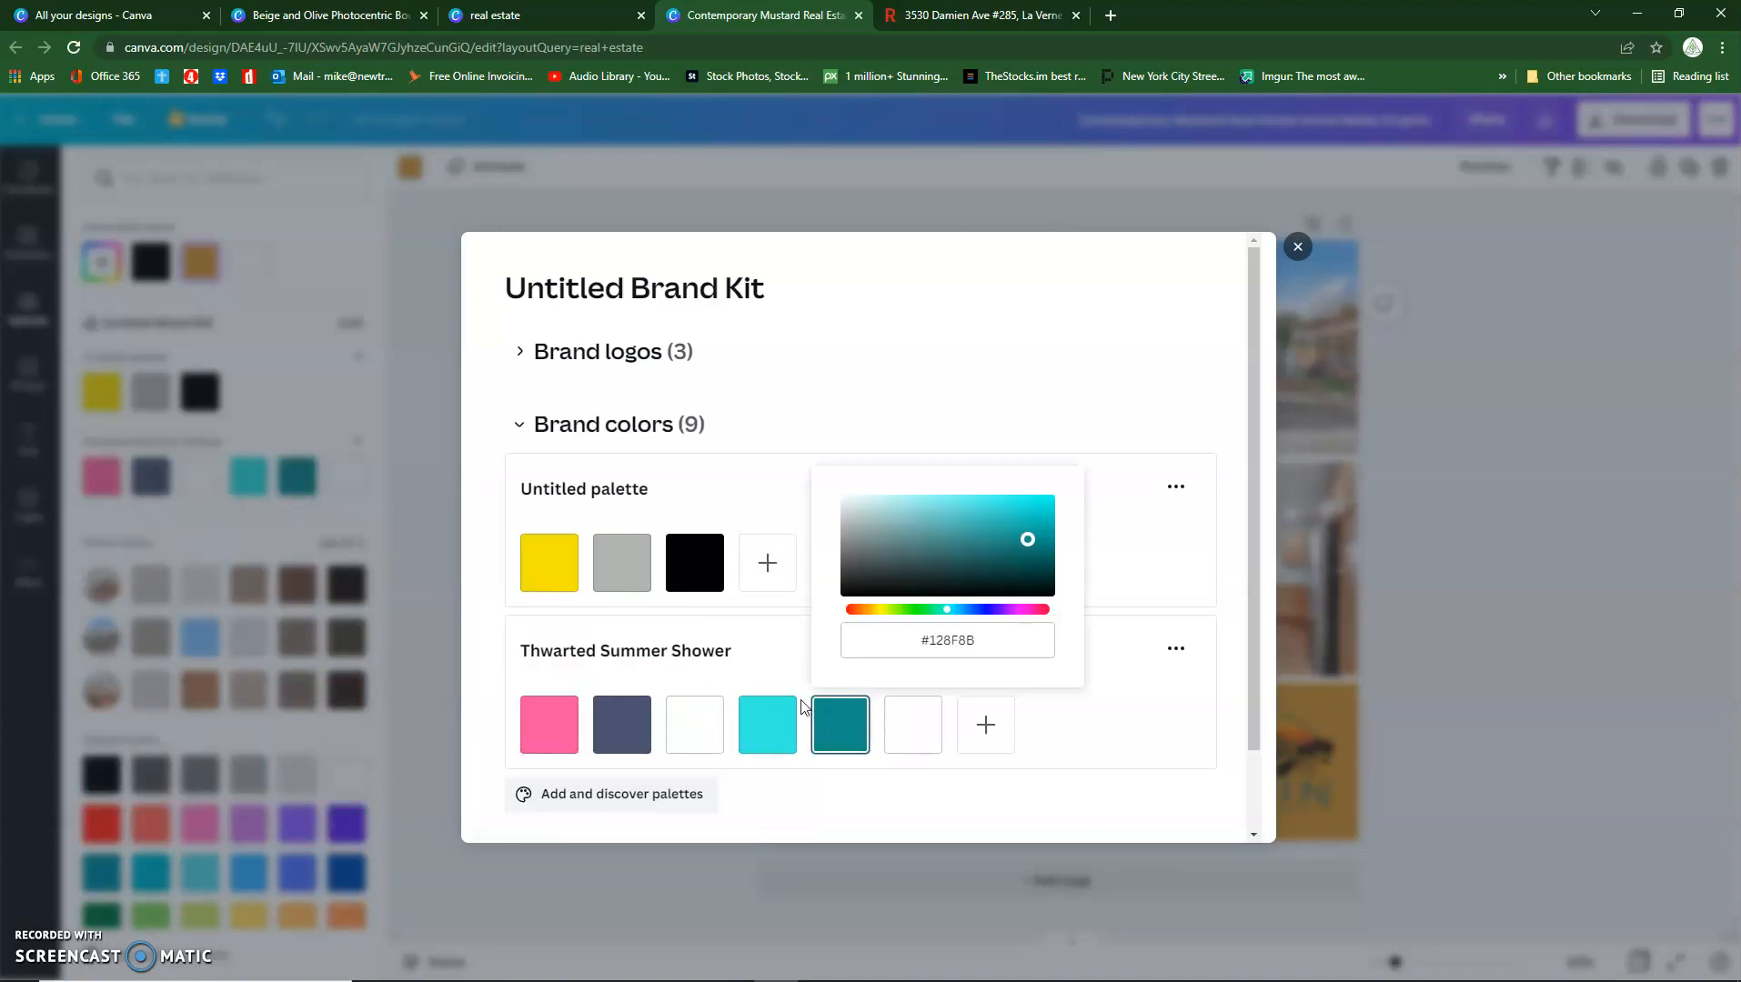
click(896, 641)
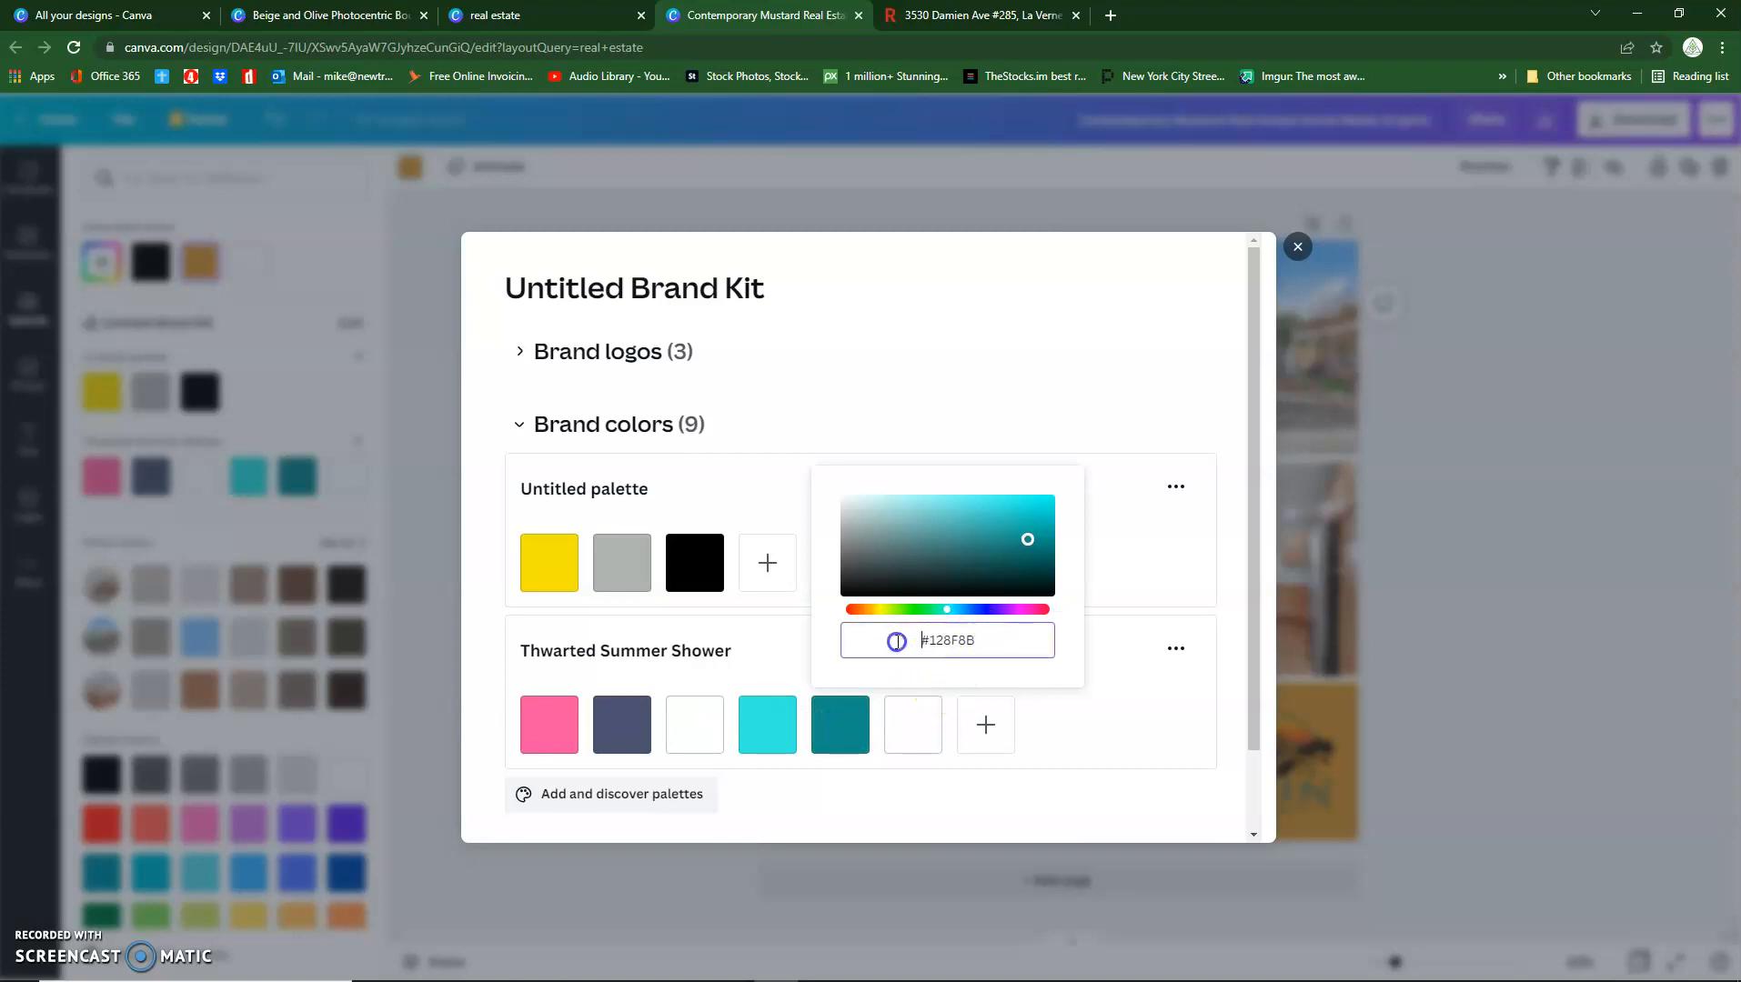
right_click(950, 641)
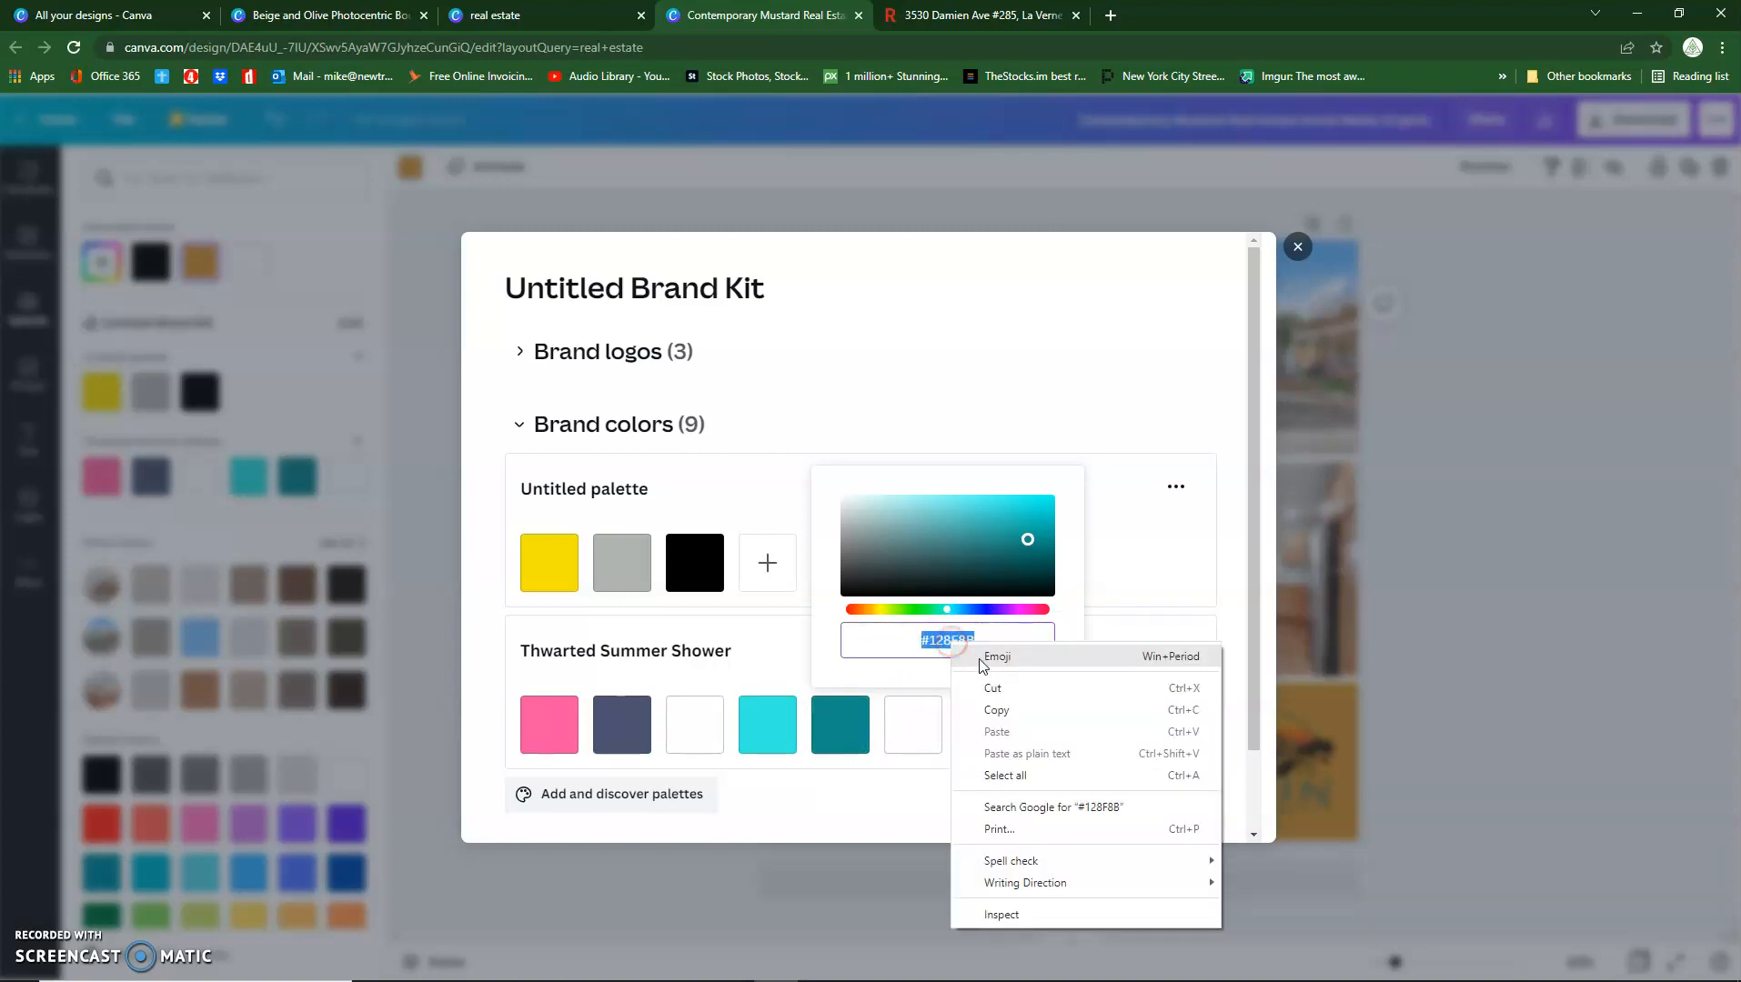
click(997, 711)
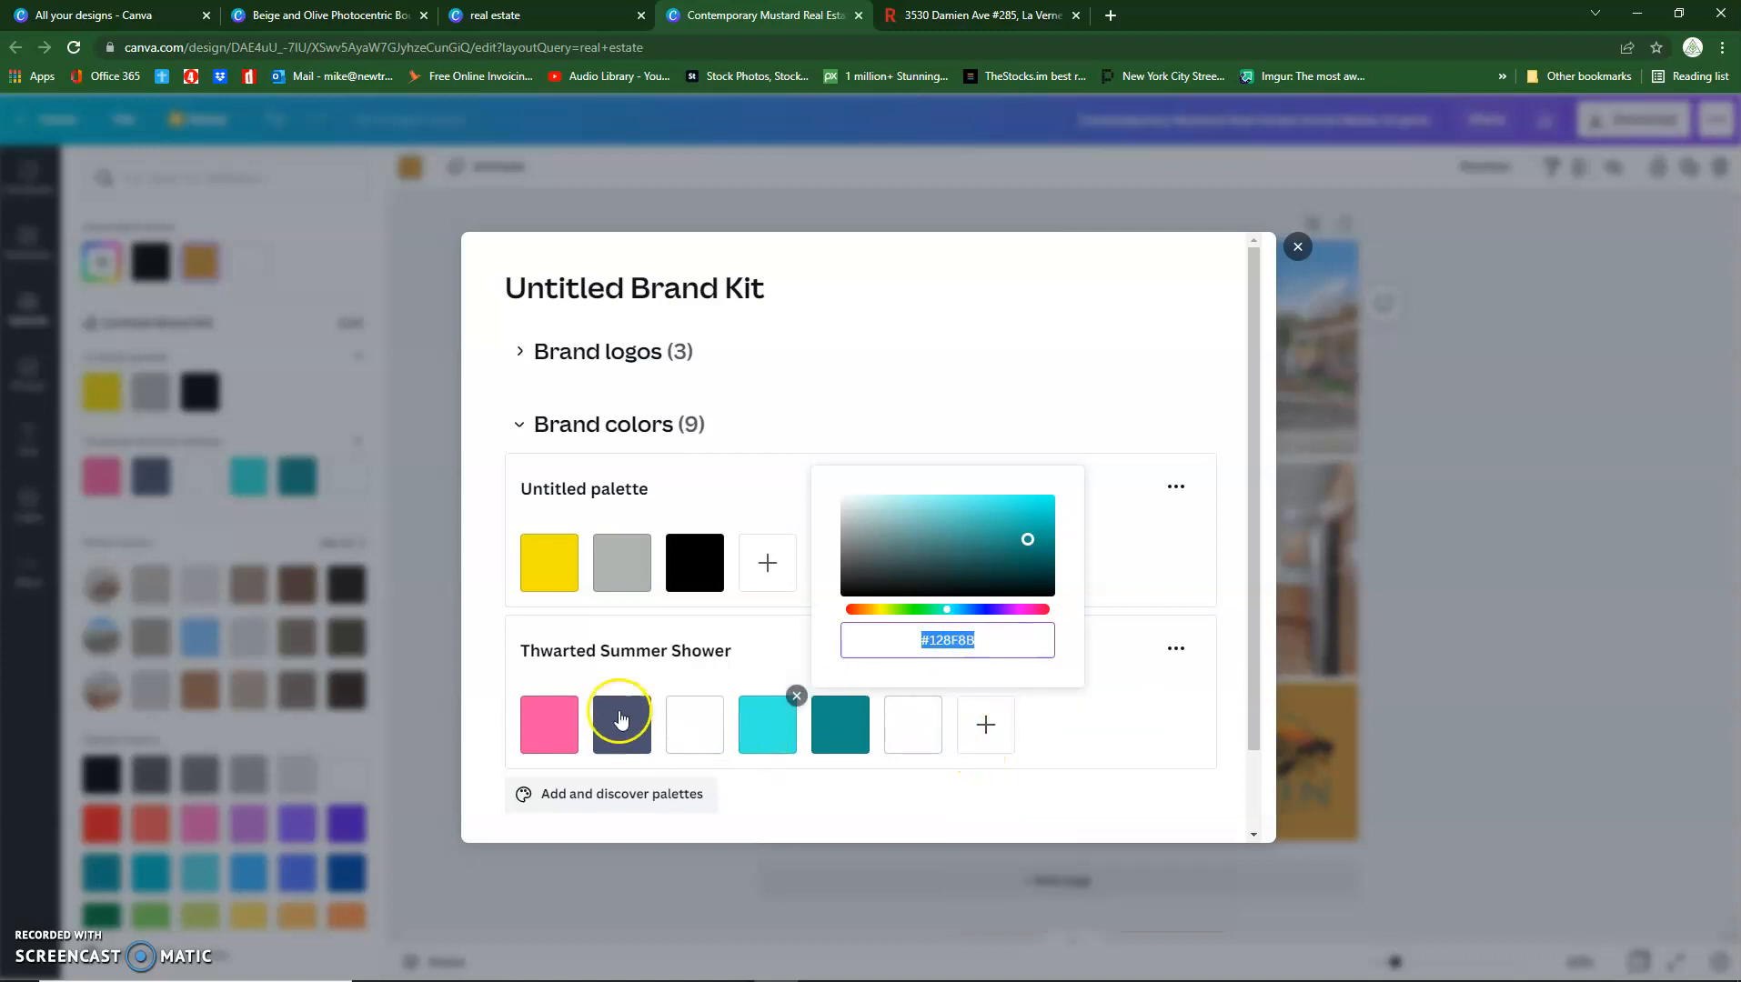
click(1297, 246)
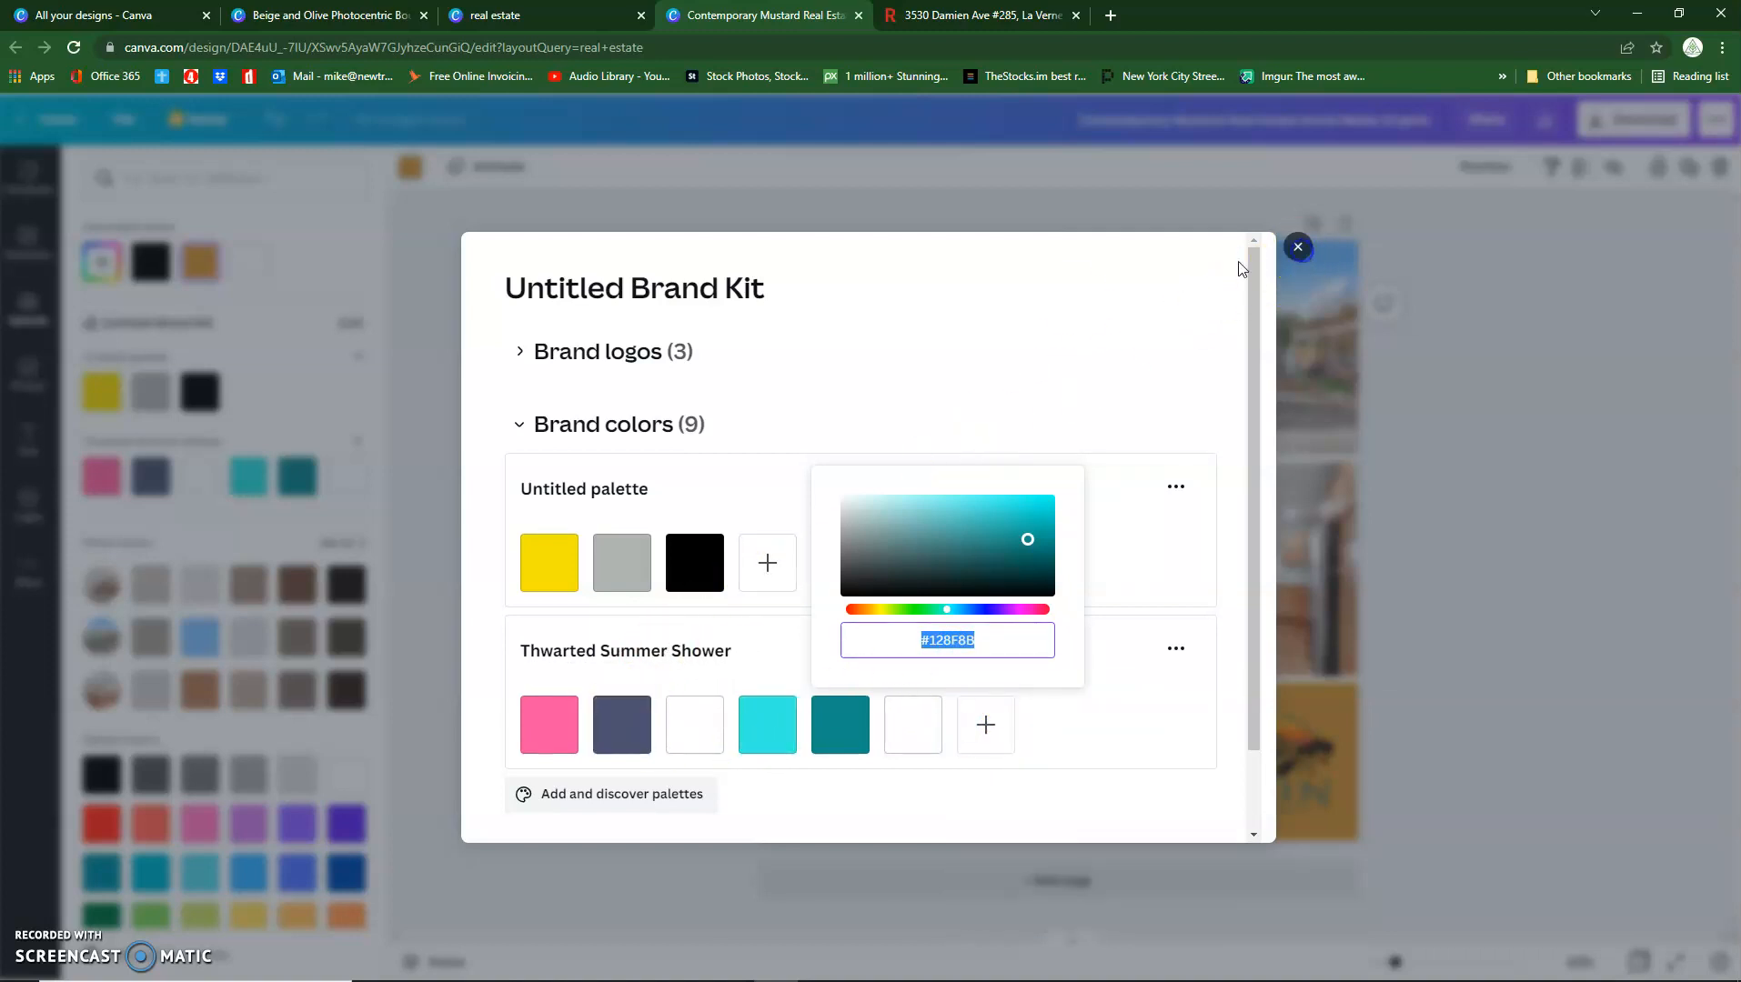
Step: Recolor the OPEN HOUSE banner and the bottom text band with the dark teal #128F8B from the Thwarted Summer Shower palette
click(101, 261)
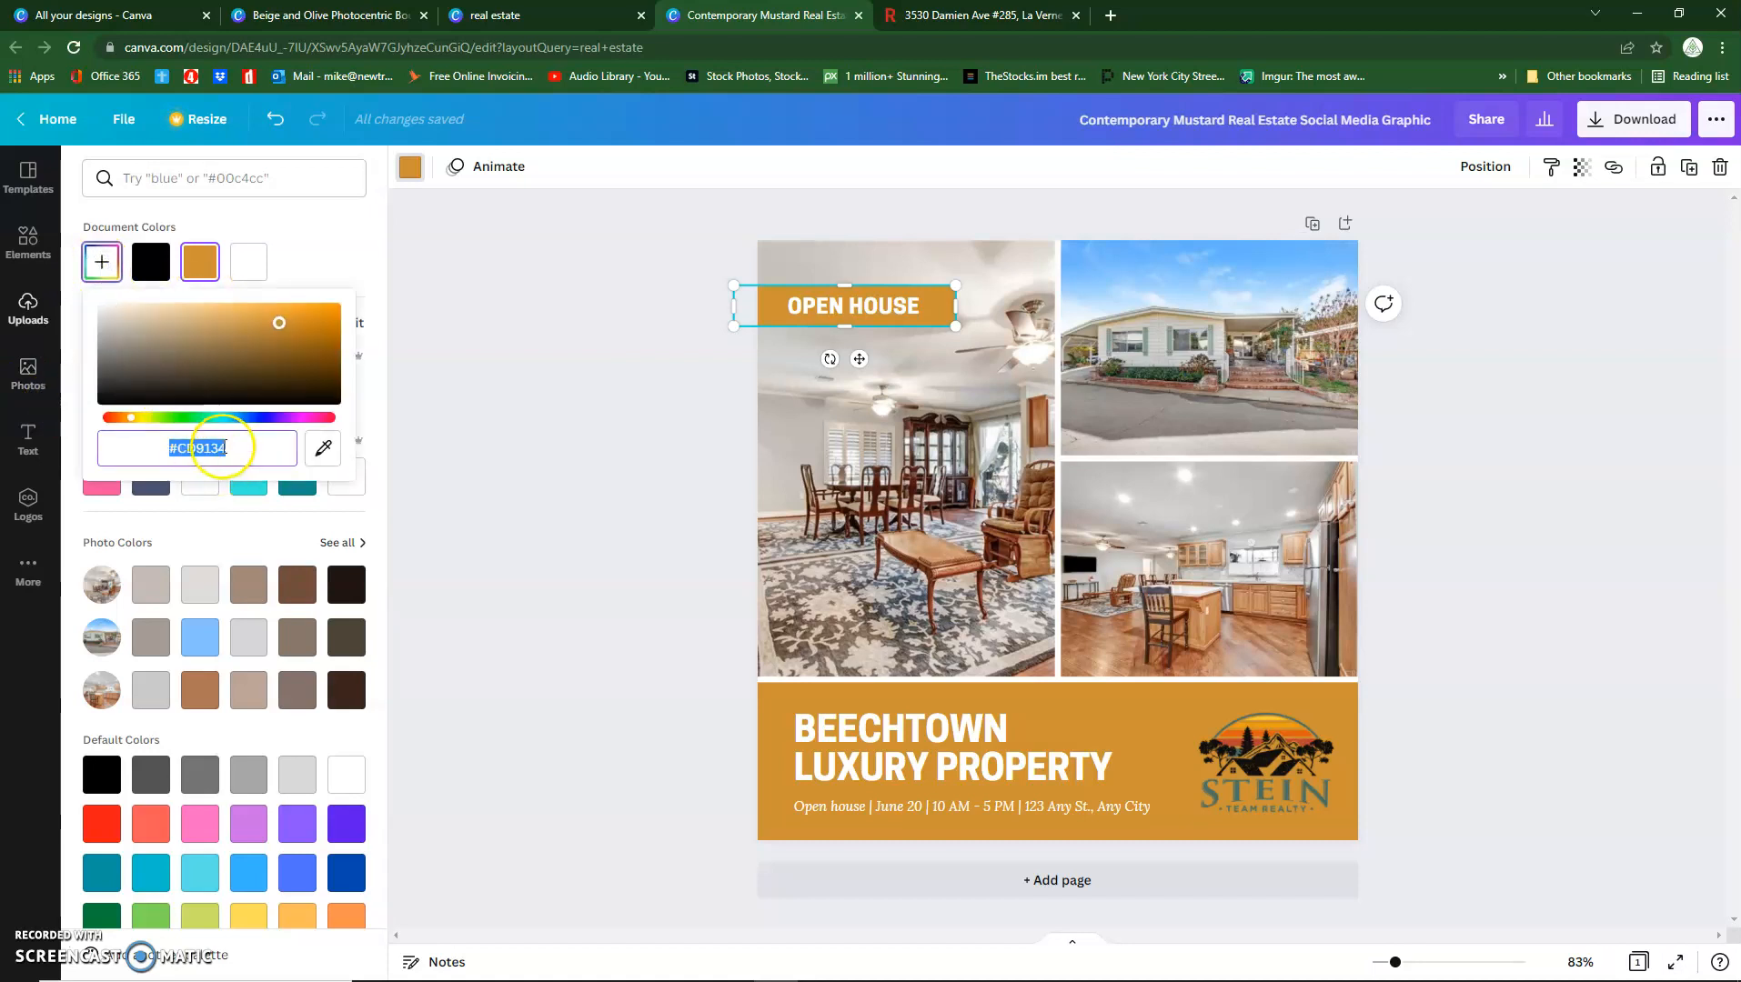
key(ctrl+v)
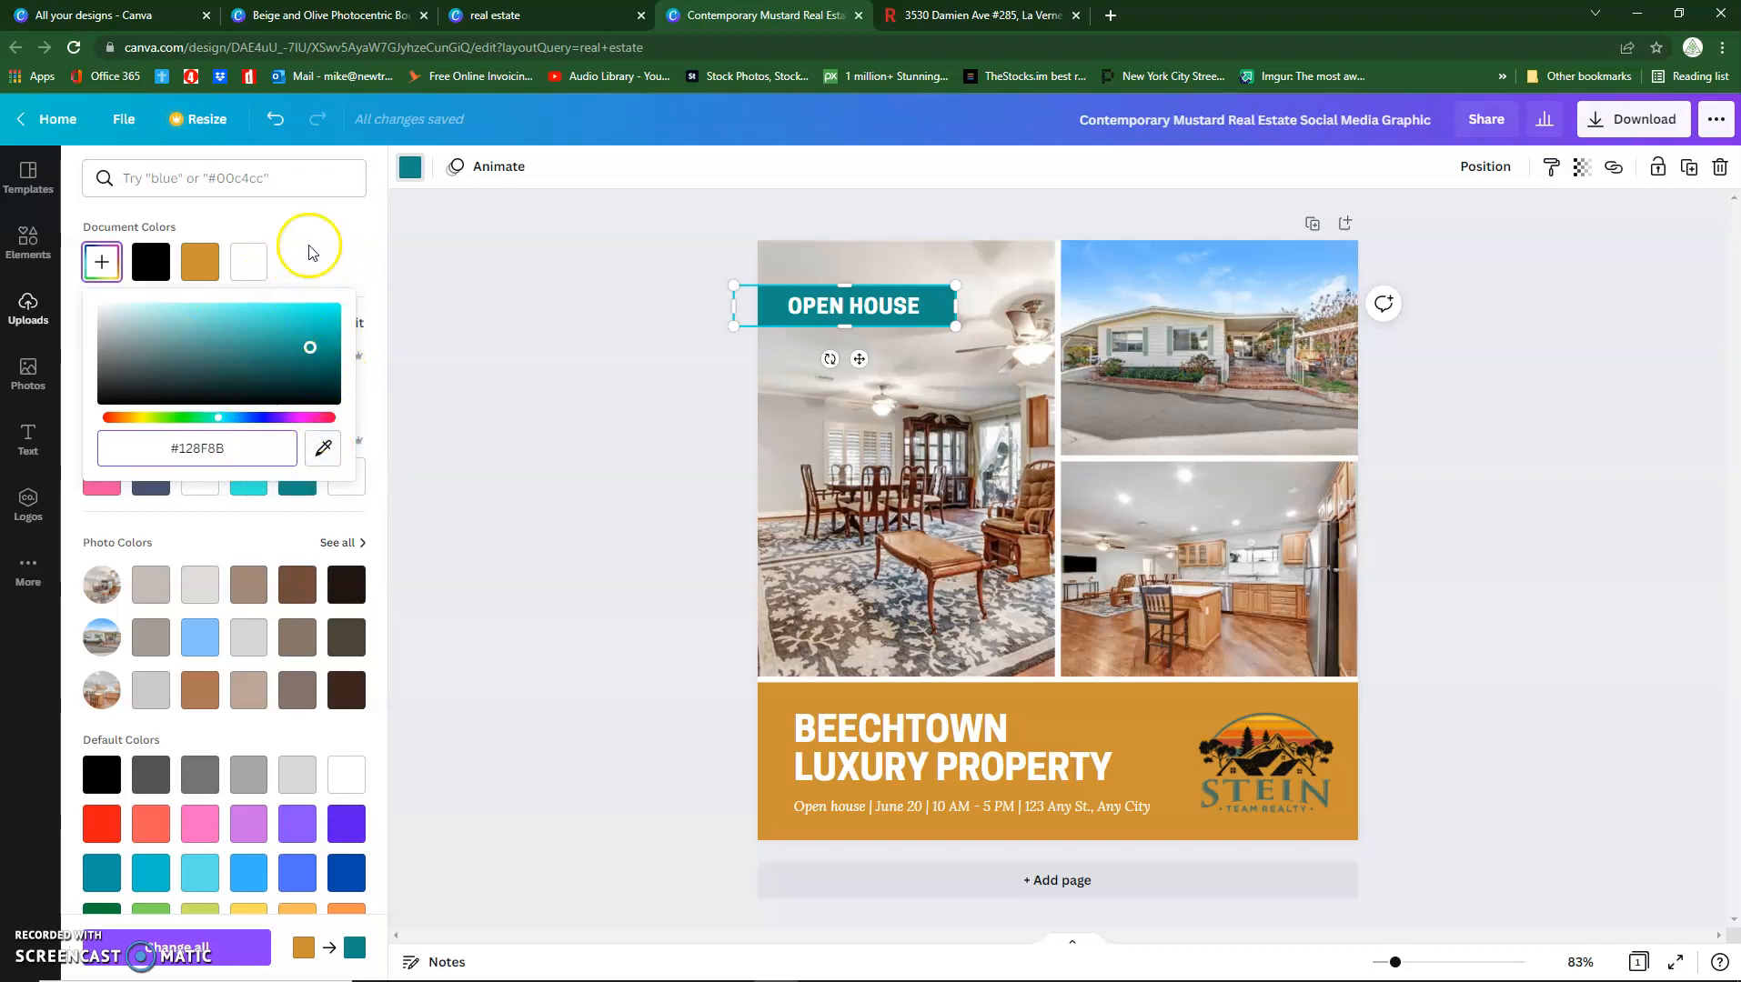
click(309, 244)
click(297, 476)
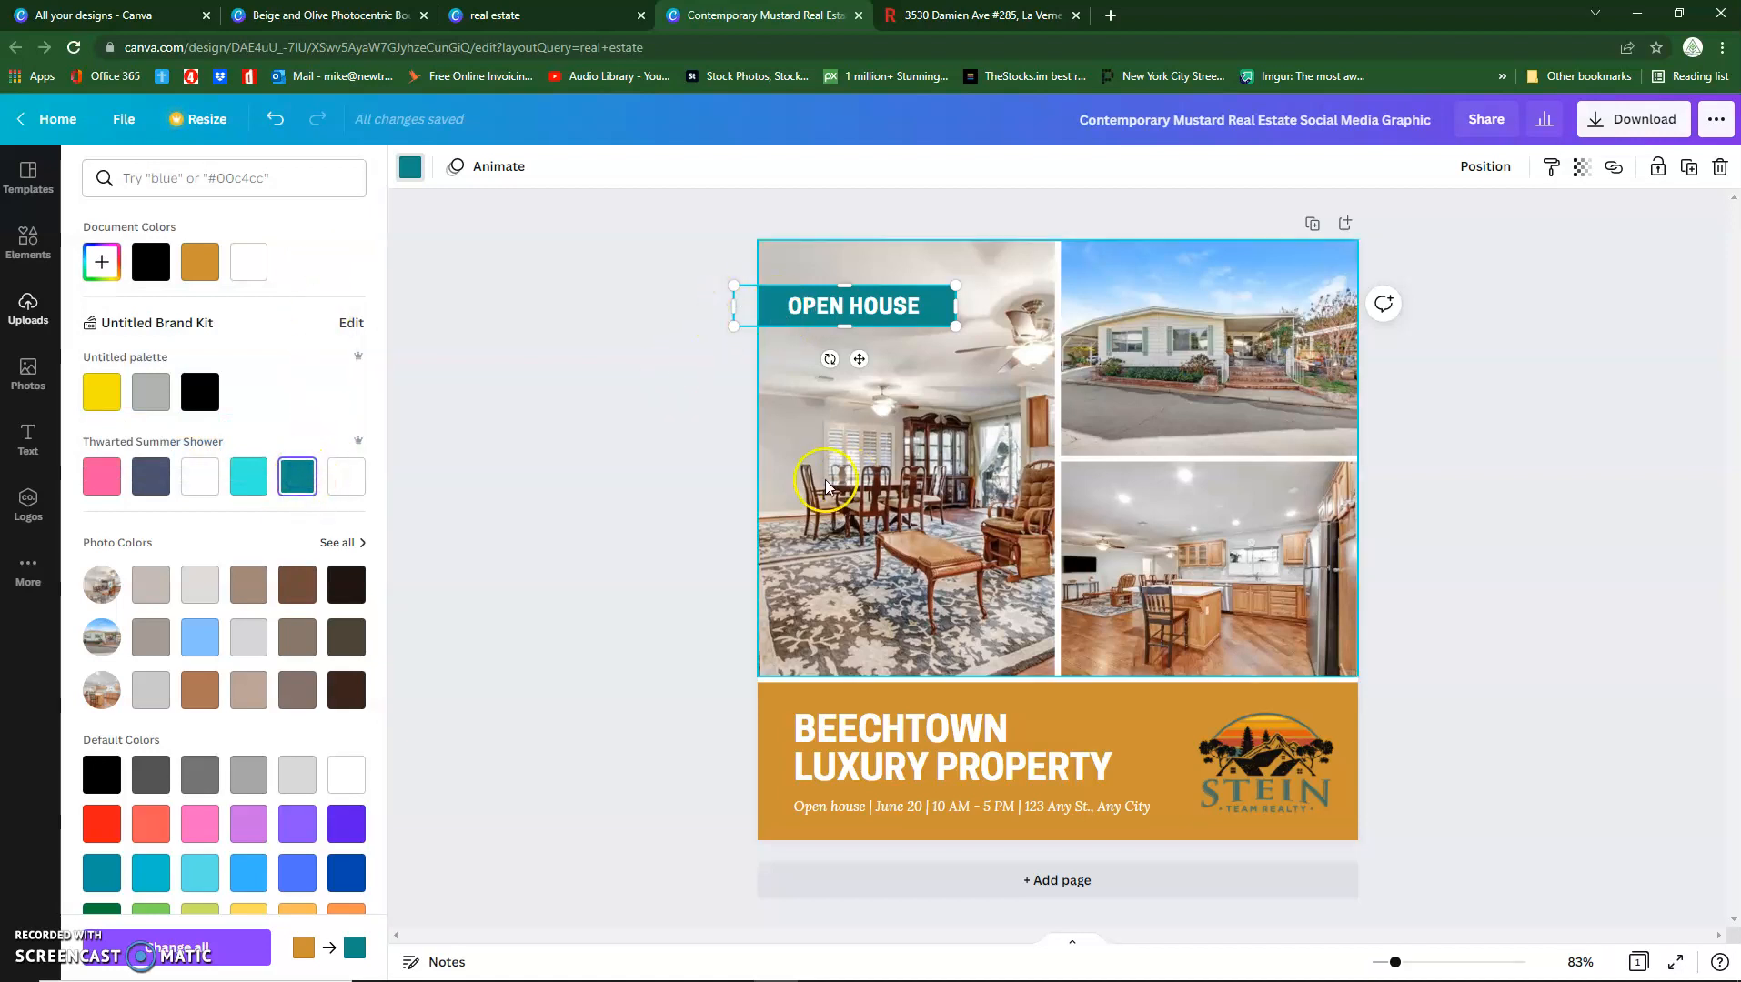
click(767, 704)
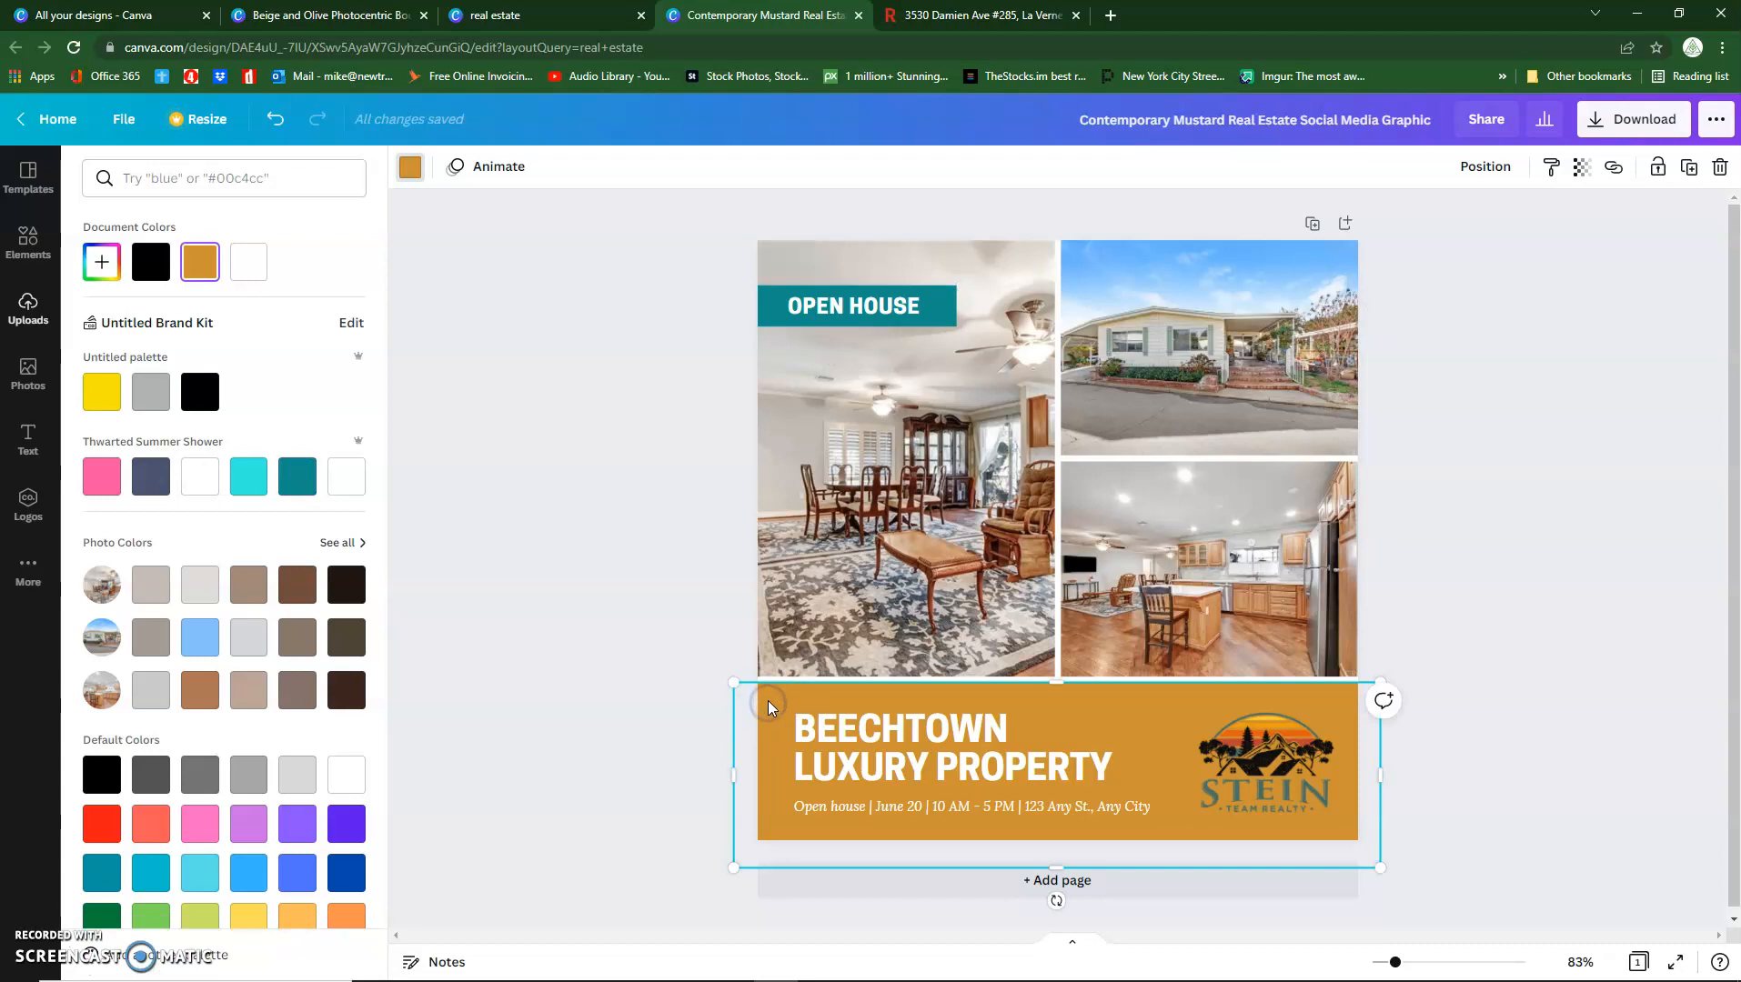
click(296, 476)
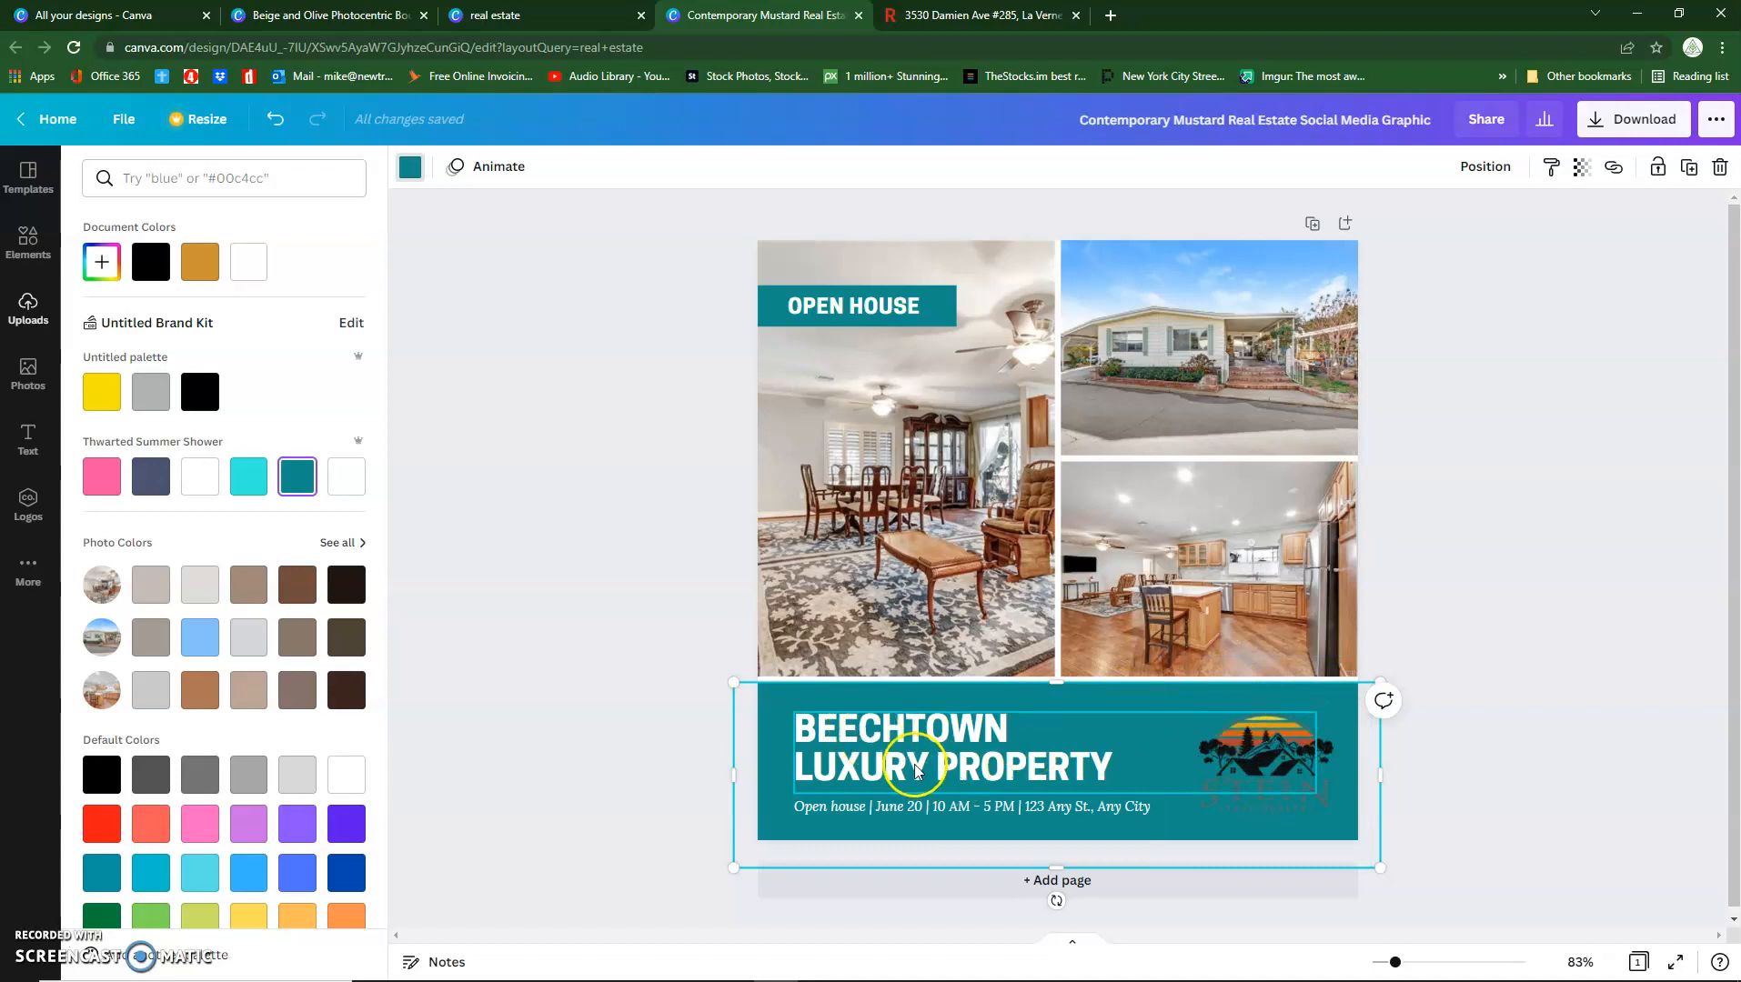
click(887, 727)
click(867, 811)
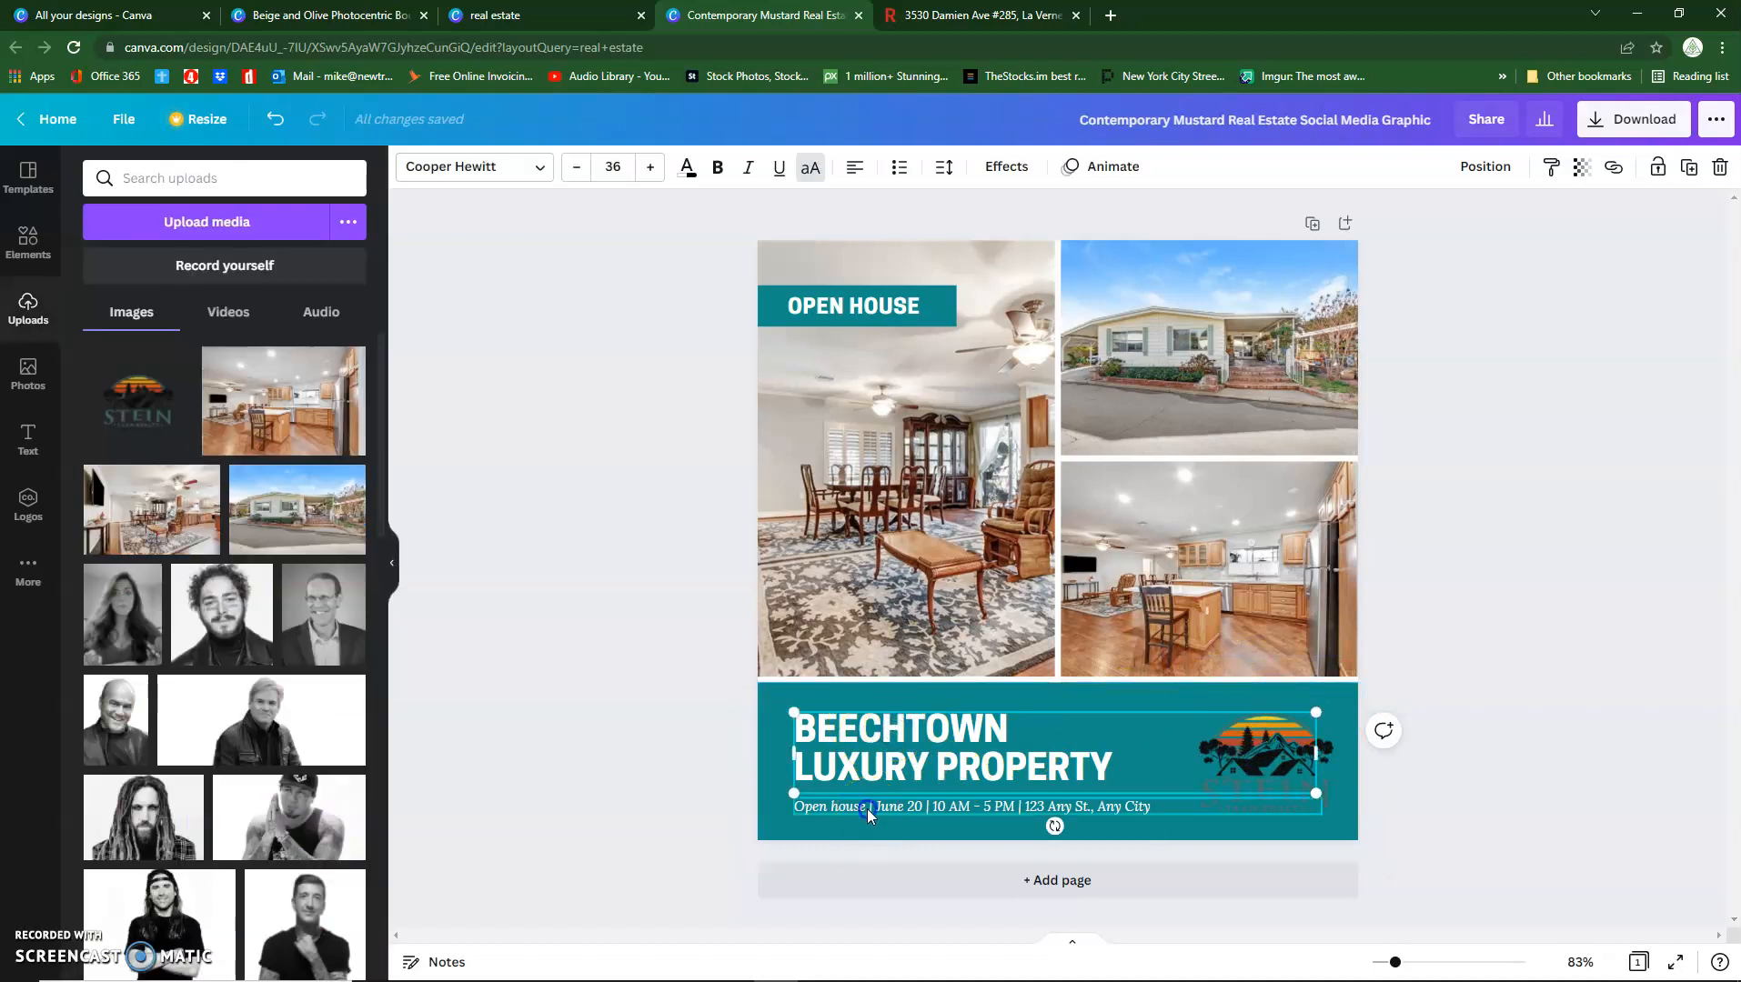
click(885, 306)
click(885, 304)
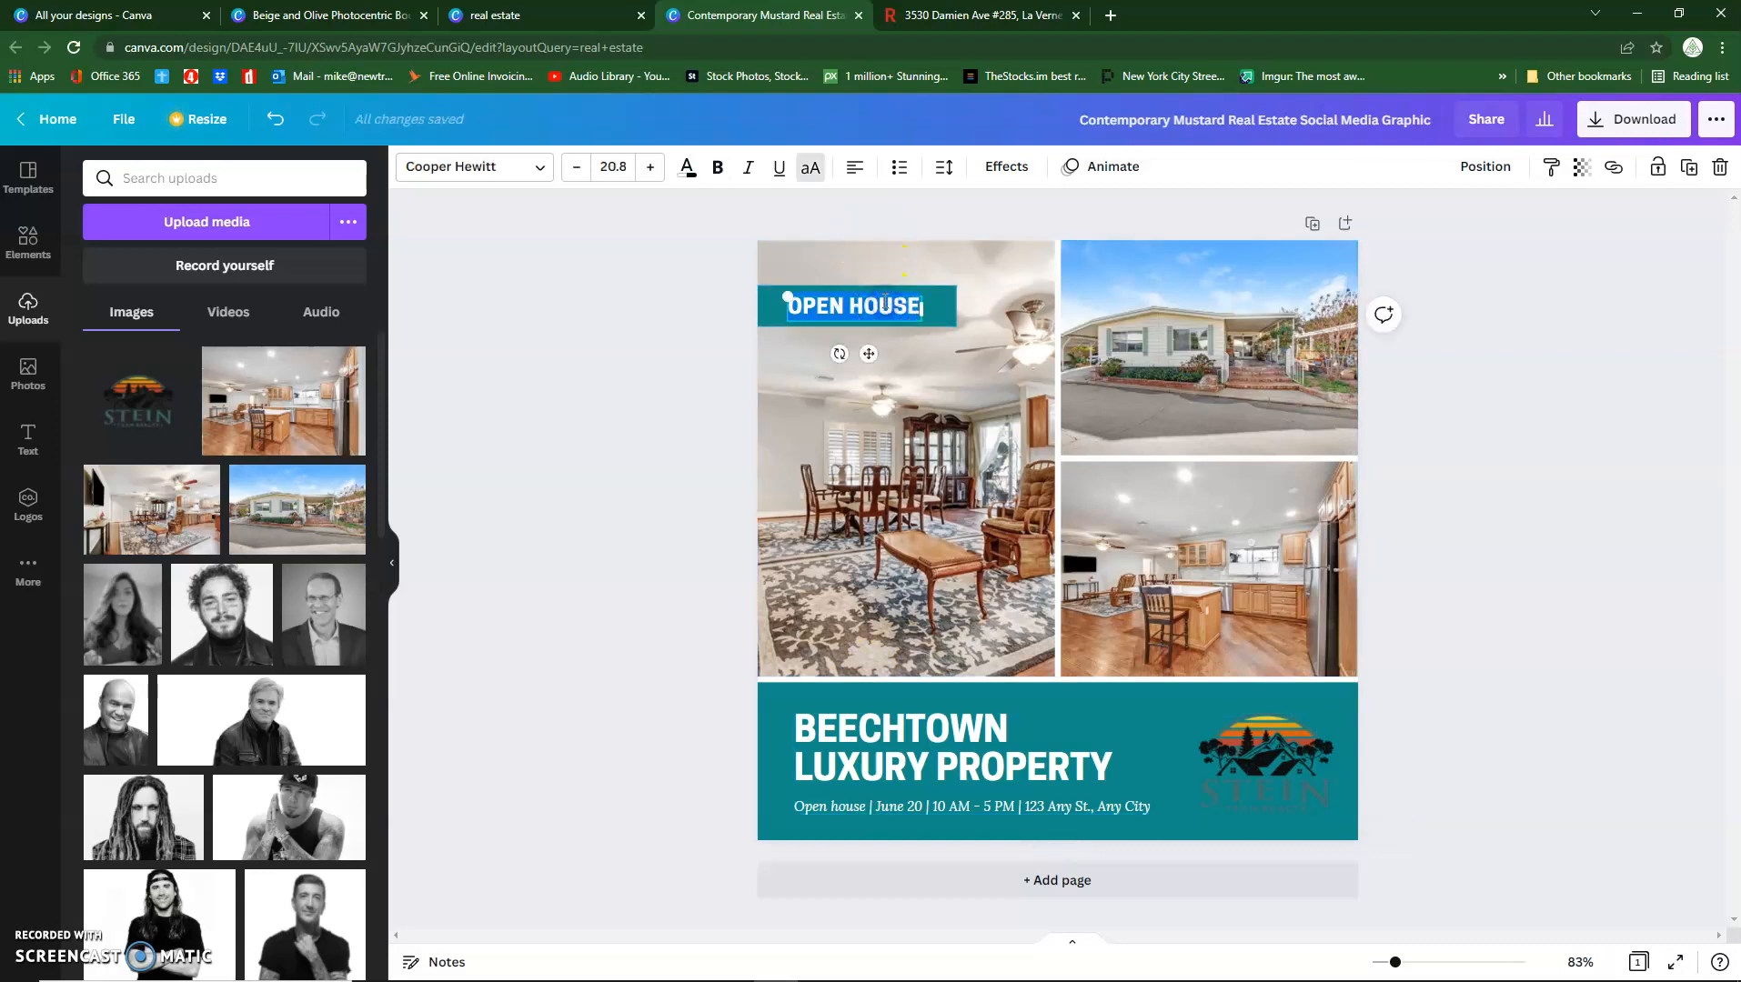
Step: Set the open house date in the bottom band's italic details line to Feb 19-20
click(885, 804)
click(909, 804)
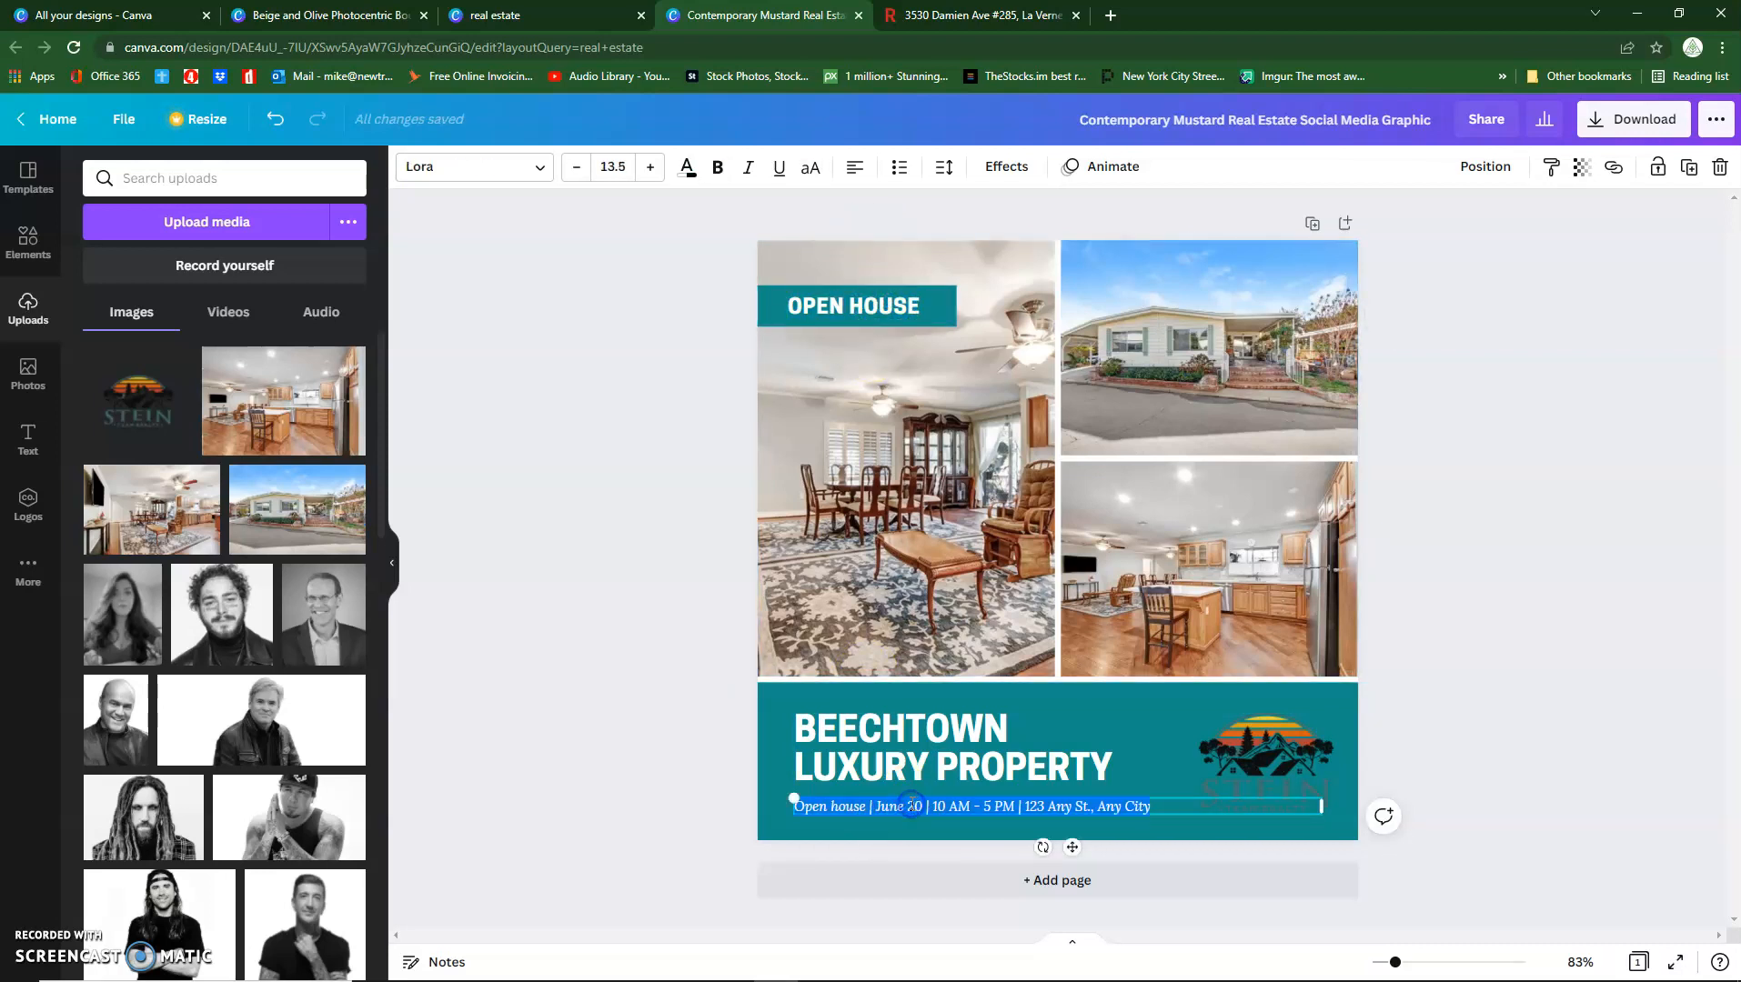
click(917, 806)
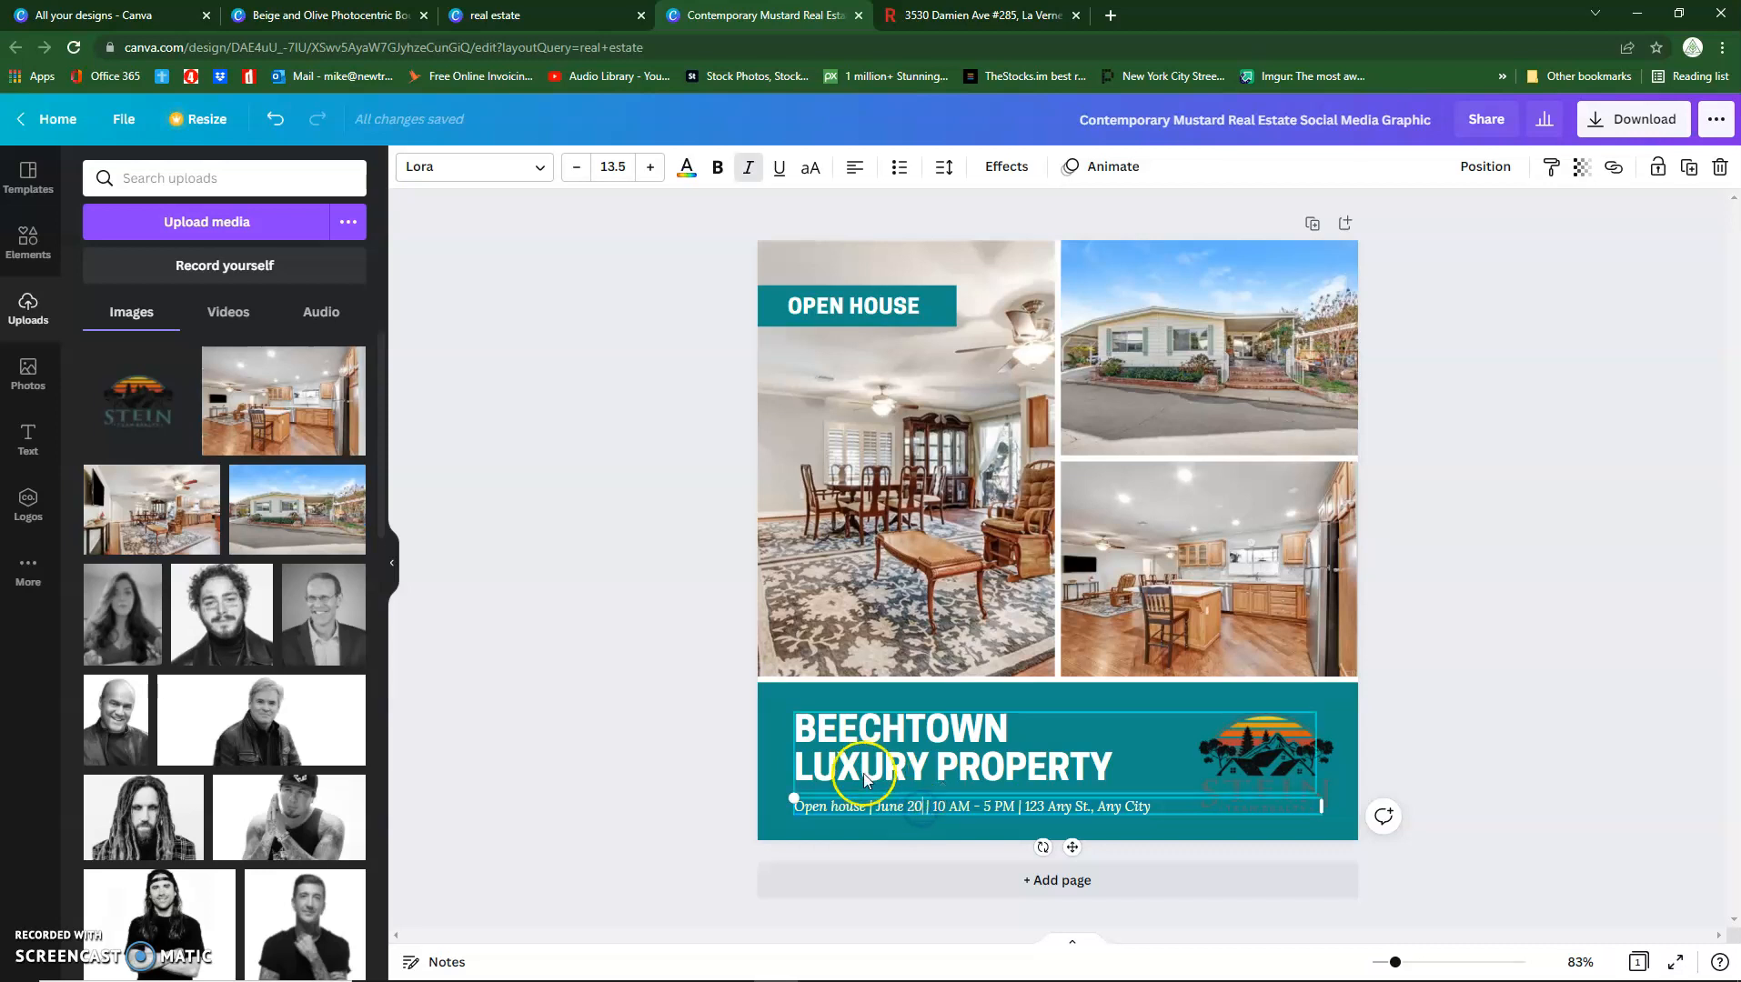
key(BackSpace)
key(BackSpace)
key(BackSpace)
key(BackSpace)
key(BackSpace)
key(BackSpace)
key(BackSpace)
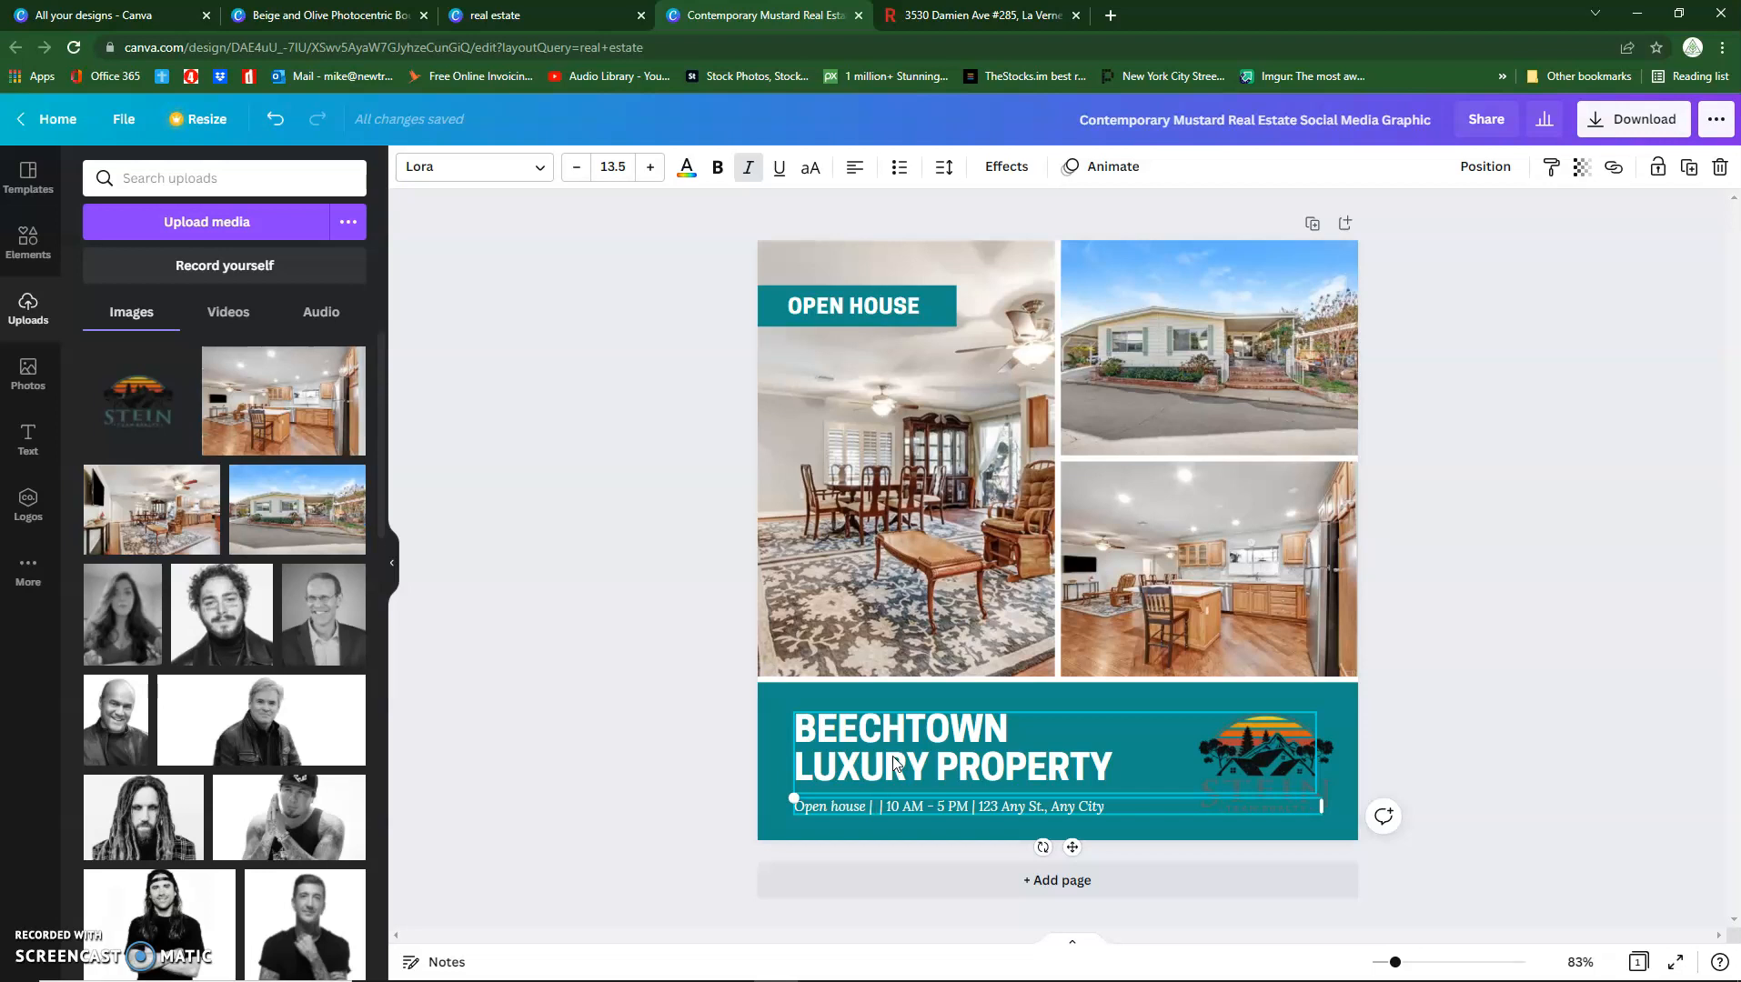
key(BackSpace)
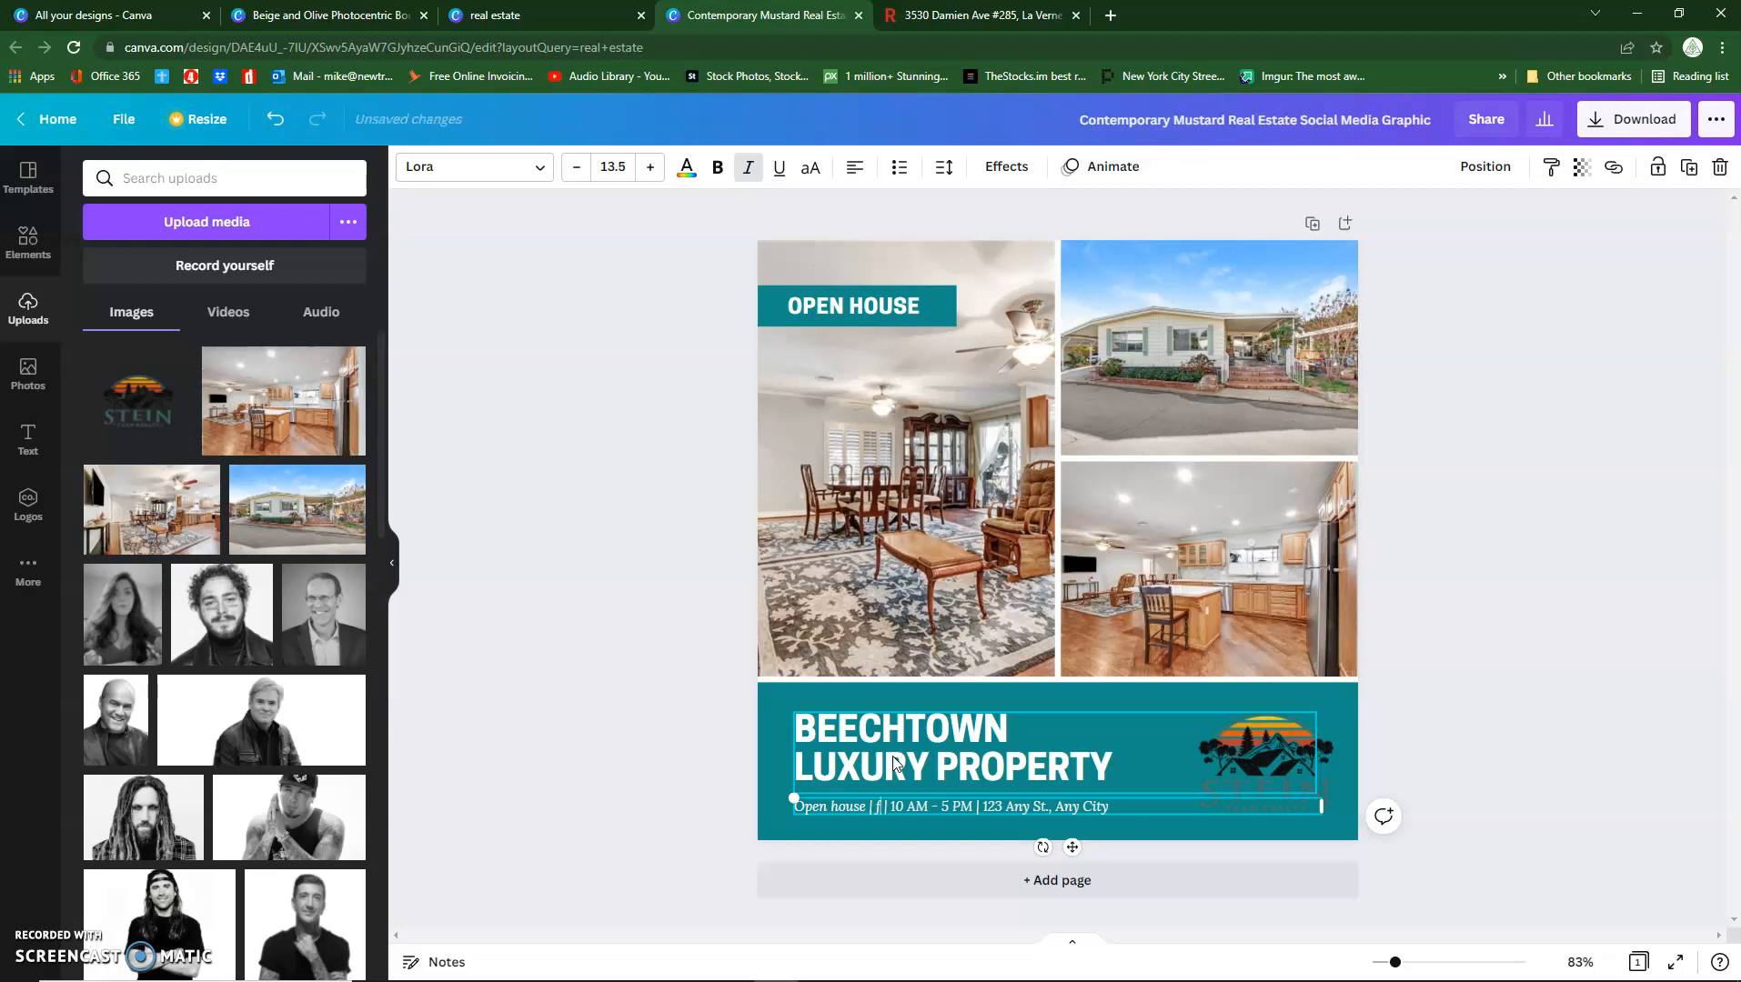
text(Feb)
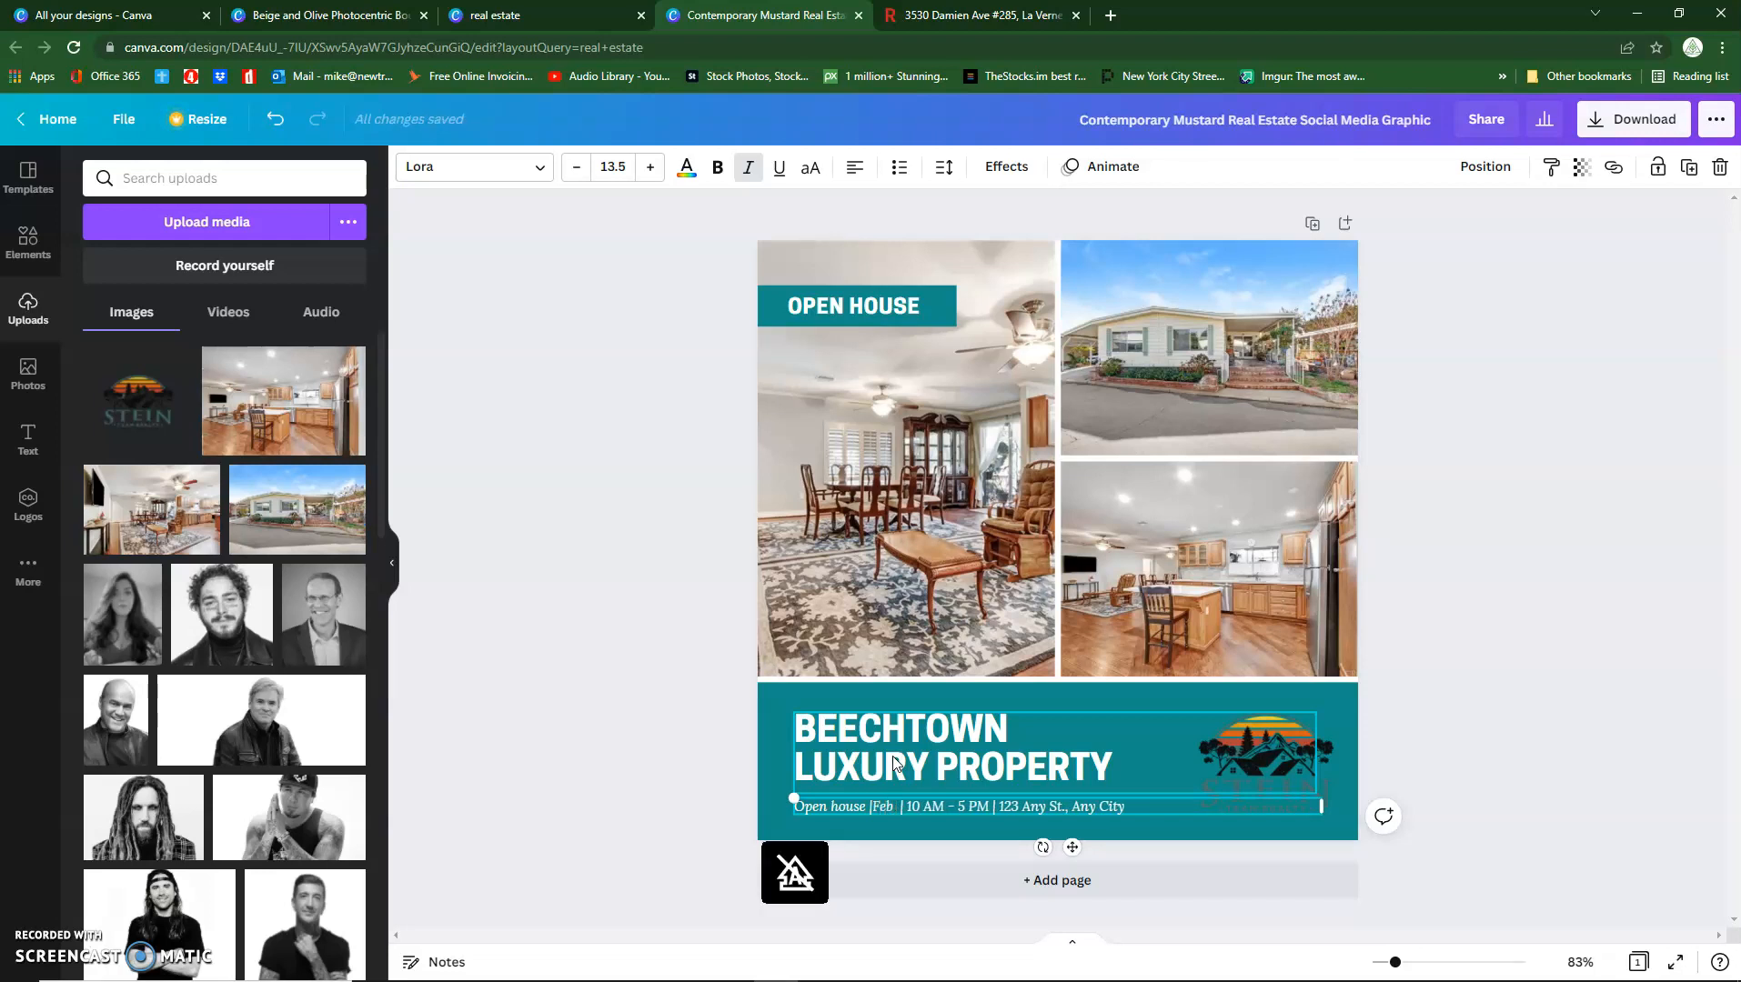
text( 19)
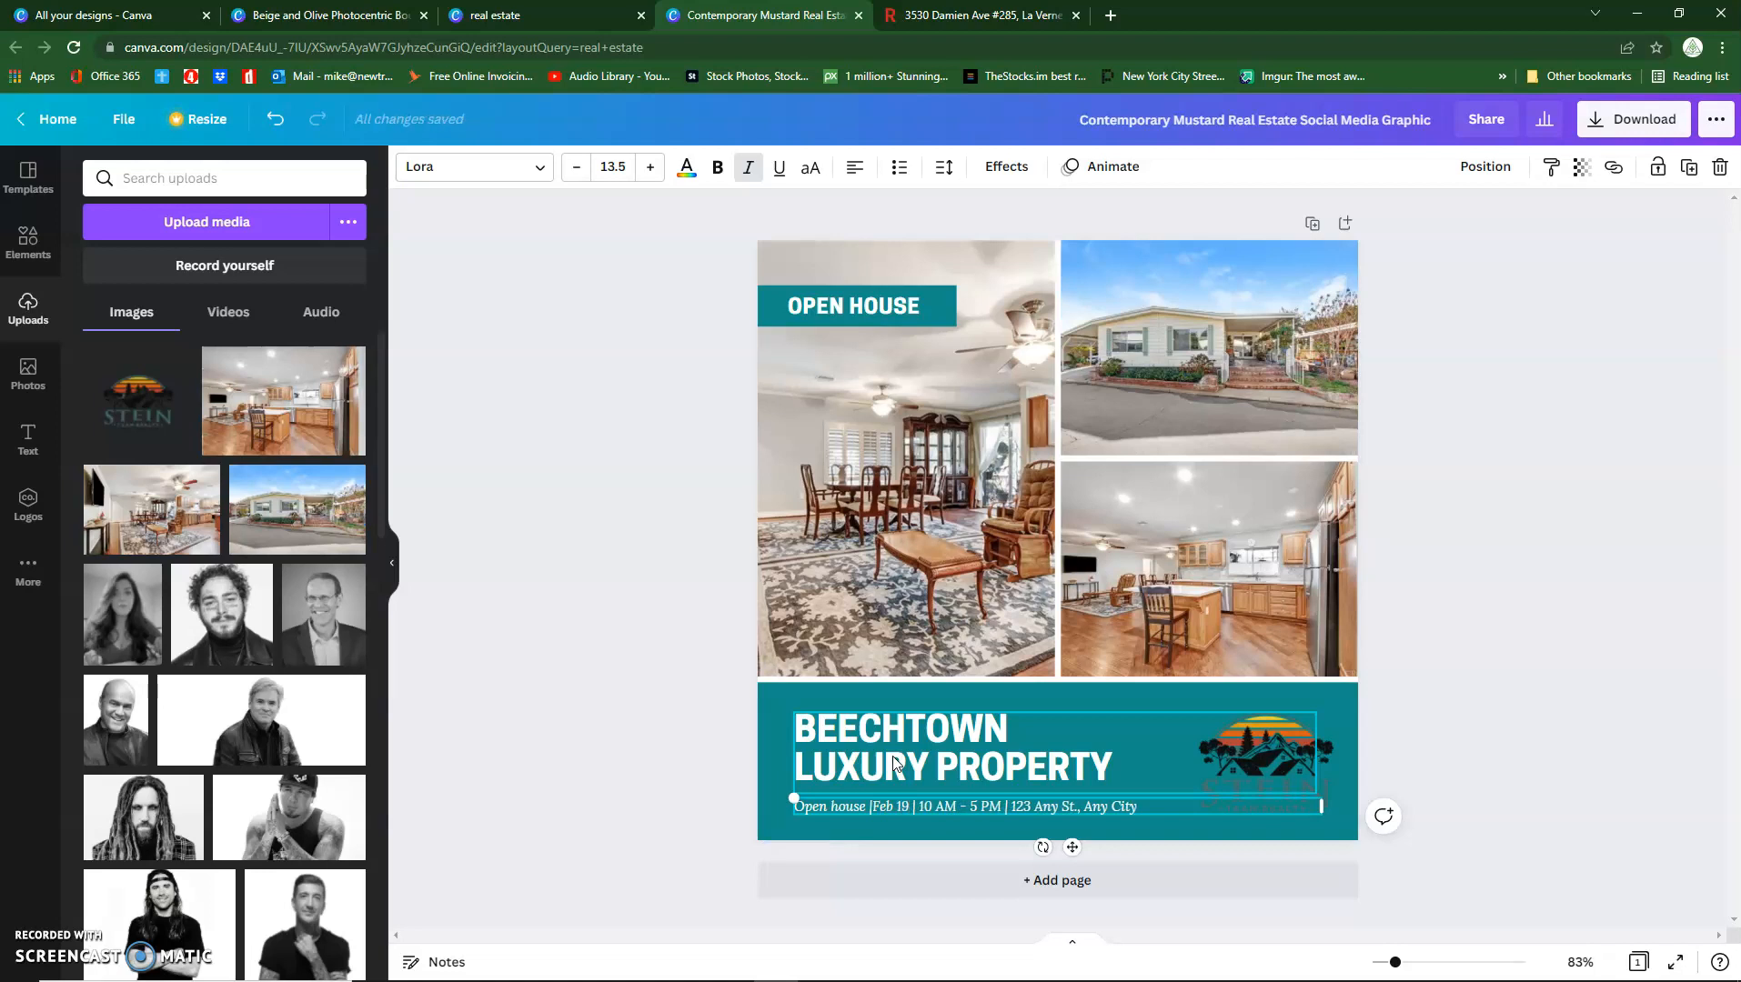
text(-20)
Step: Replace the placeholder address in the details line with the property's full address copied from the Redfin listing
click(1004, 823)
click(1126, 795)
triple_click(1117, 805)
click(1114, 806)
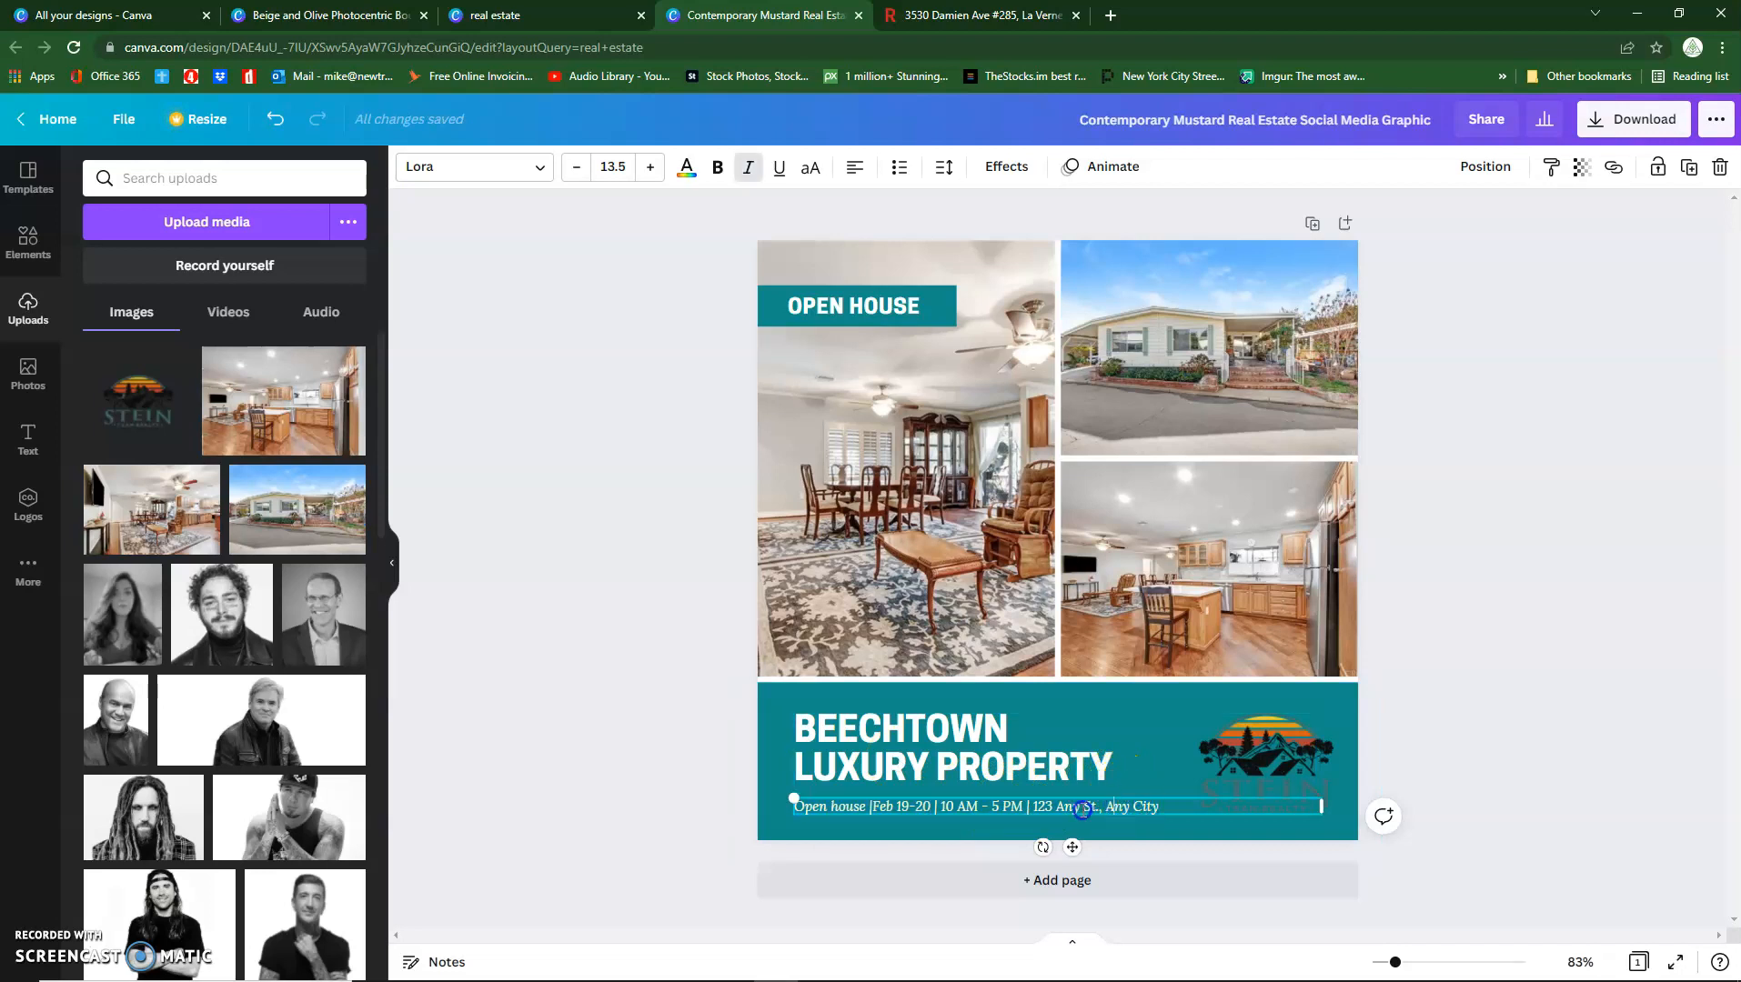
drag(1032, 807, 1144, 806)
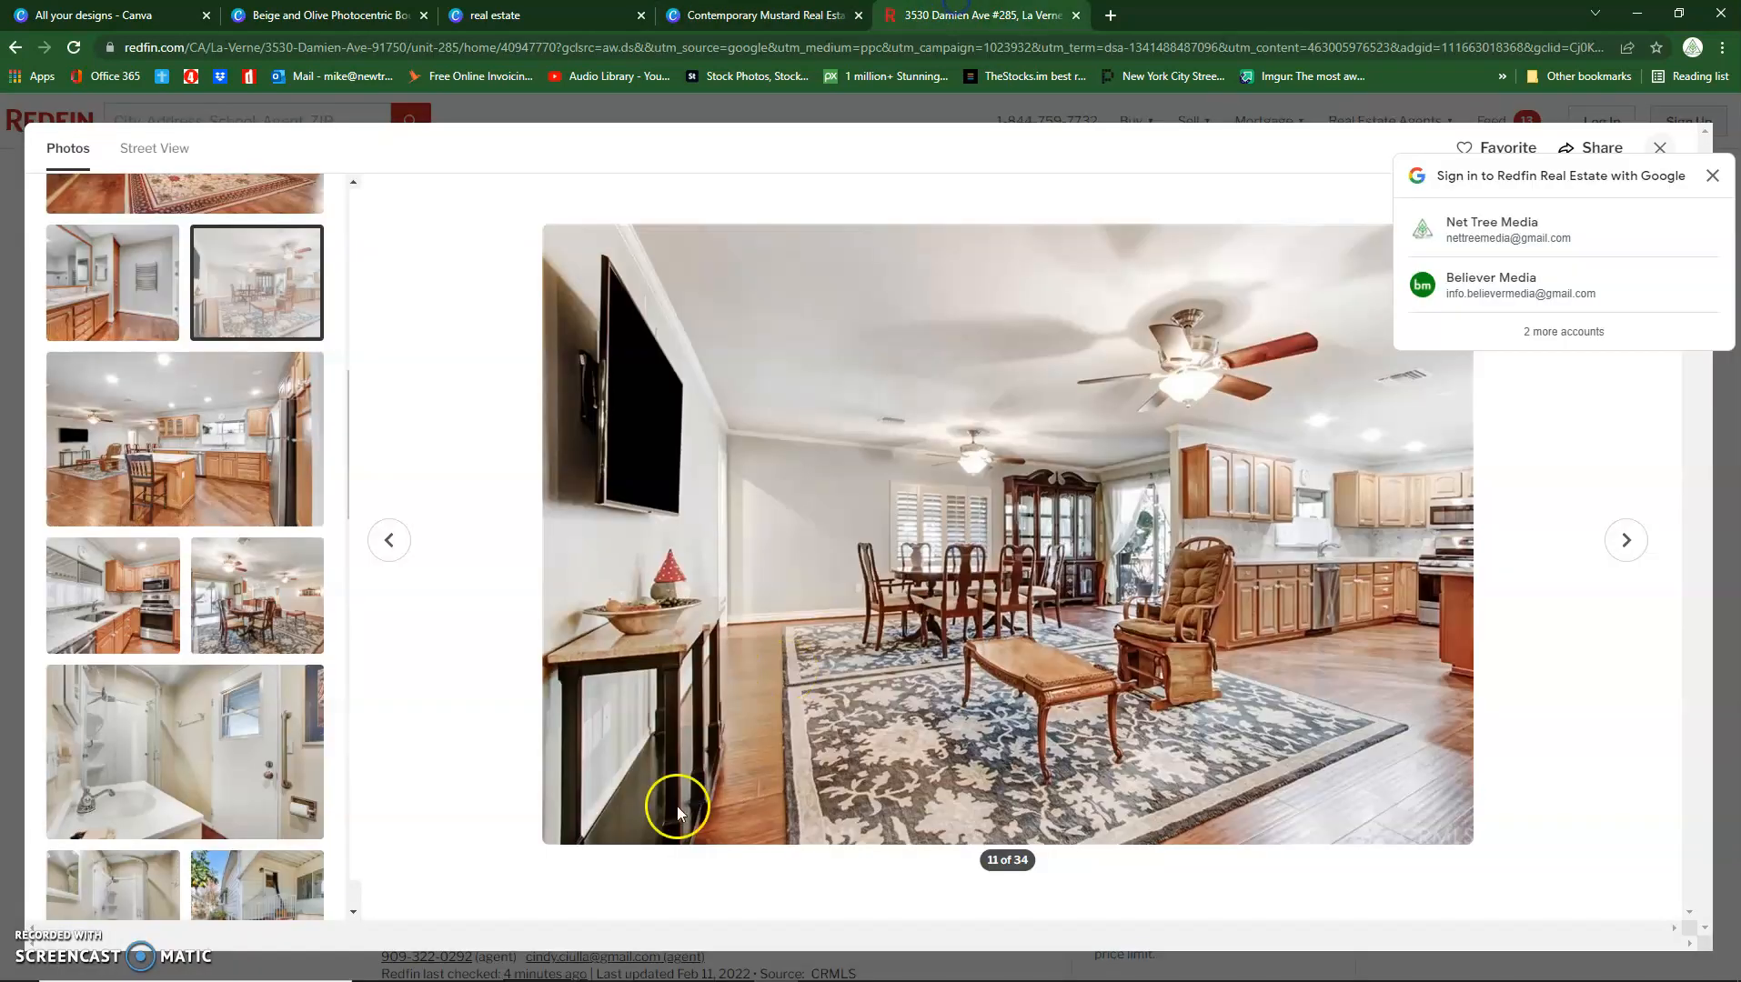
click(946, 15)
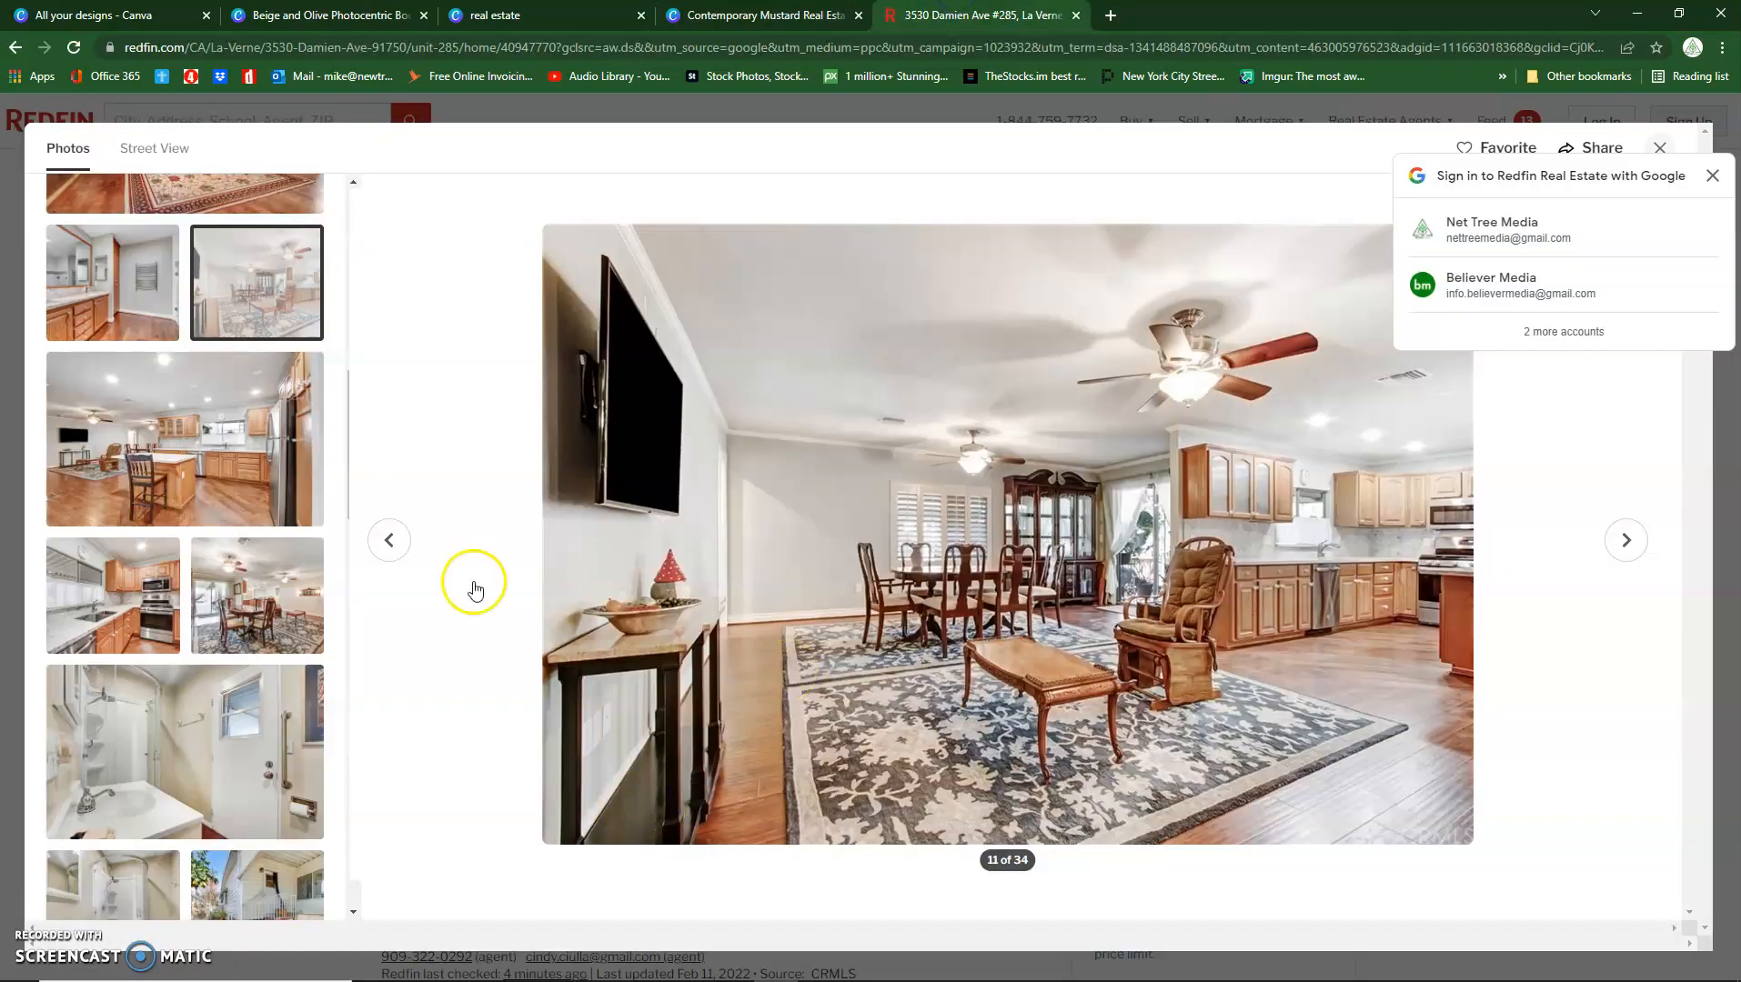
click(1660, 147)
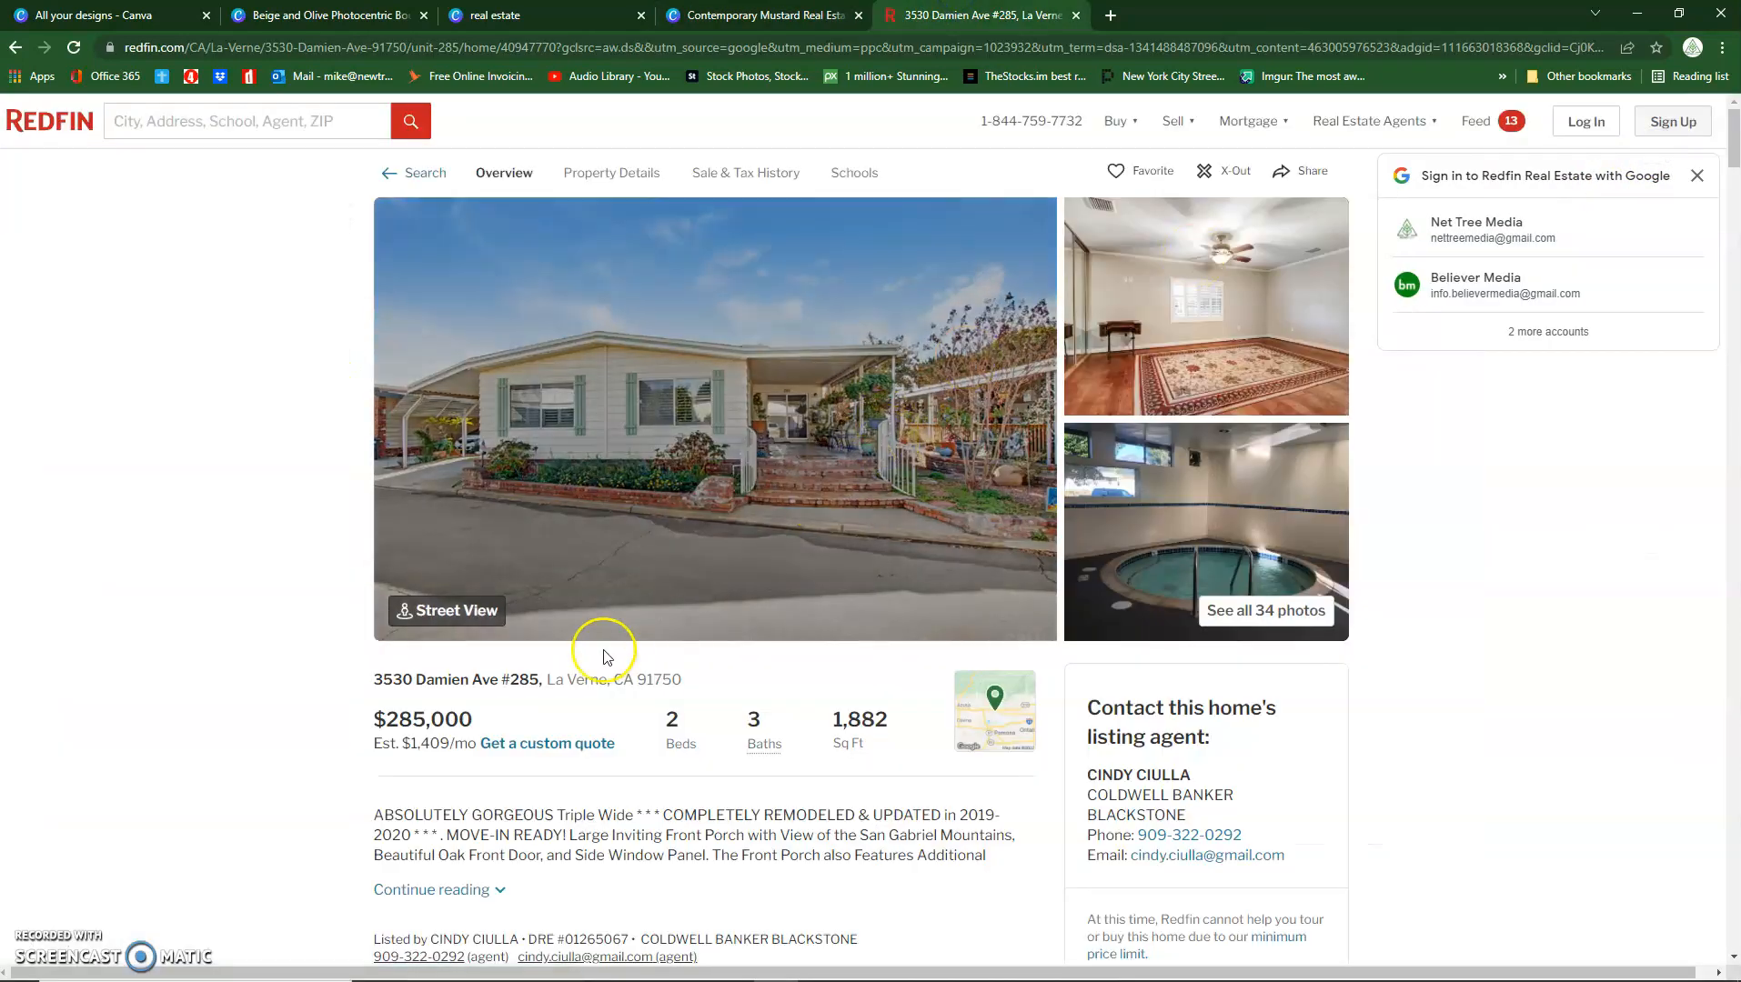
drag(372, 681, 701, 689)
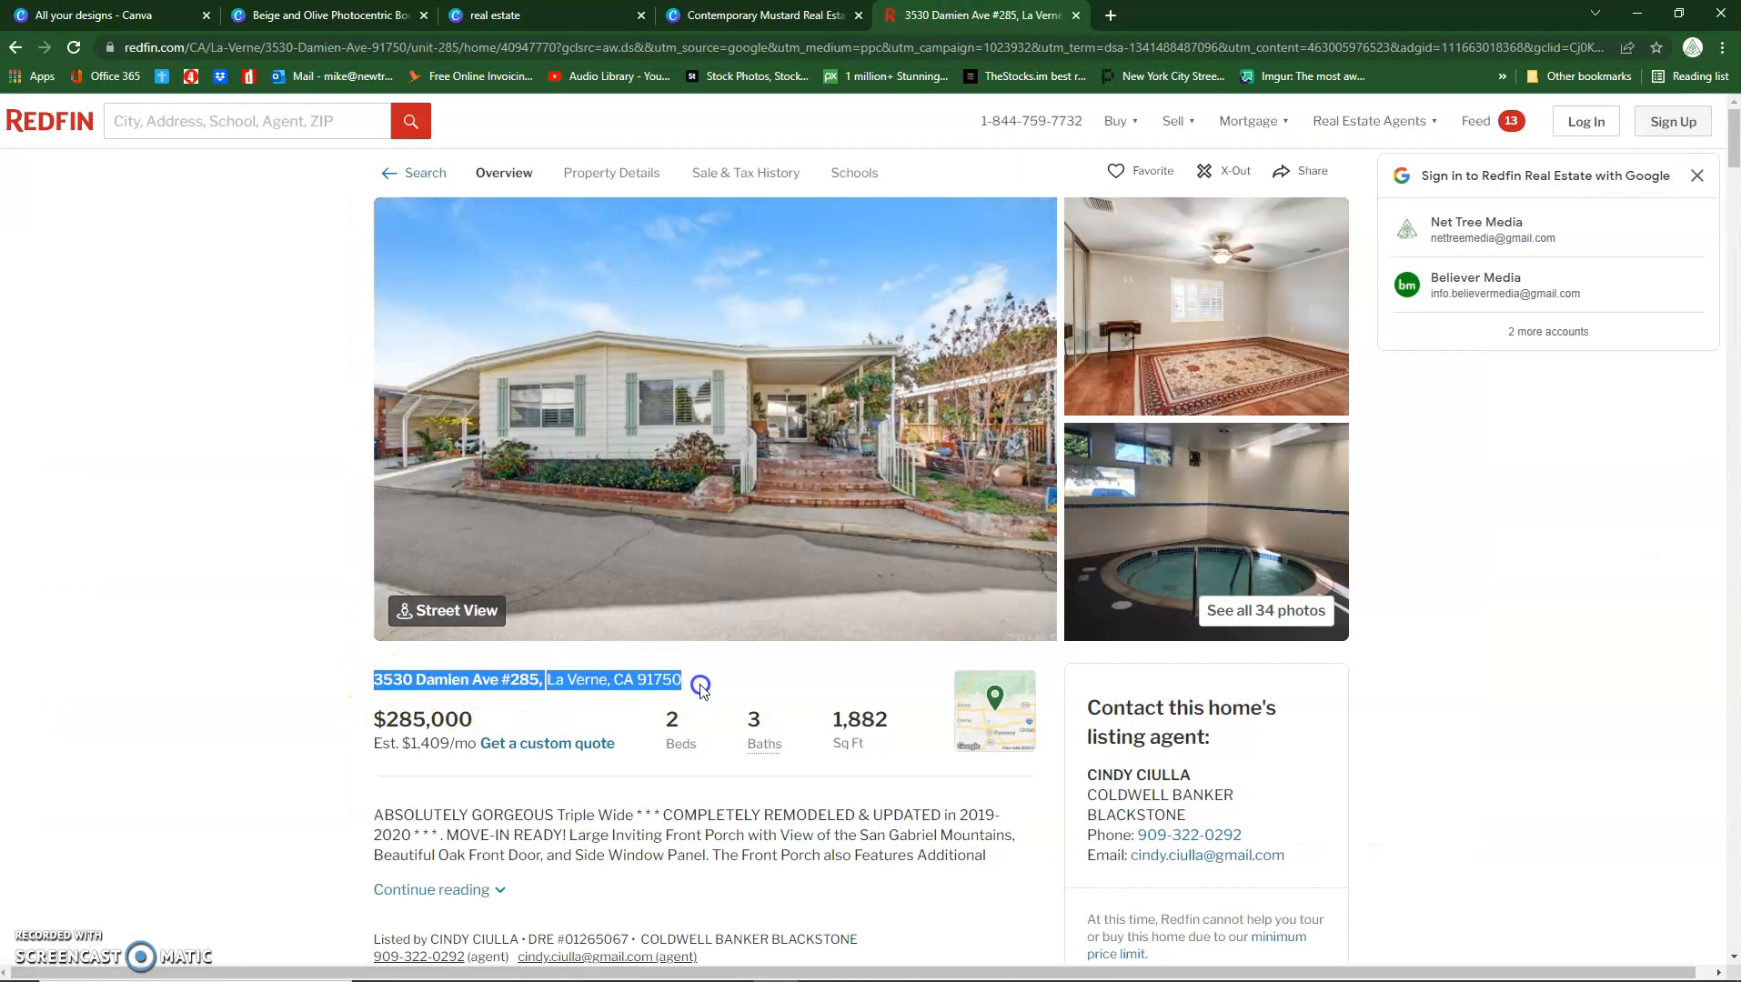
right_click(672, 681)
click(684, 692)
click(762, 14)
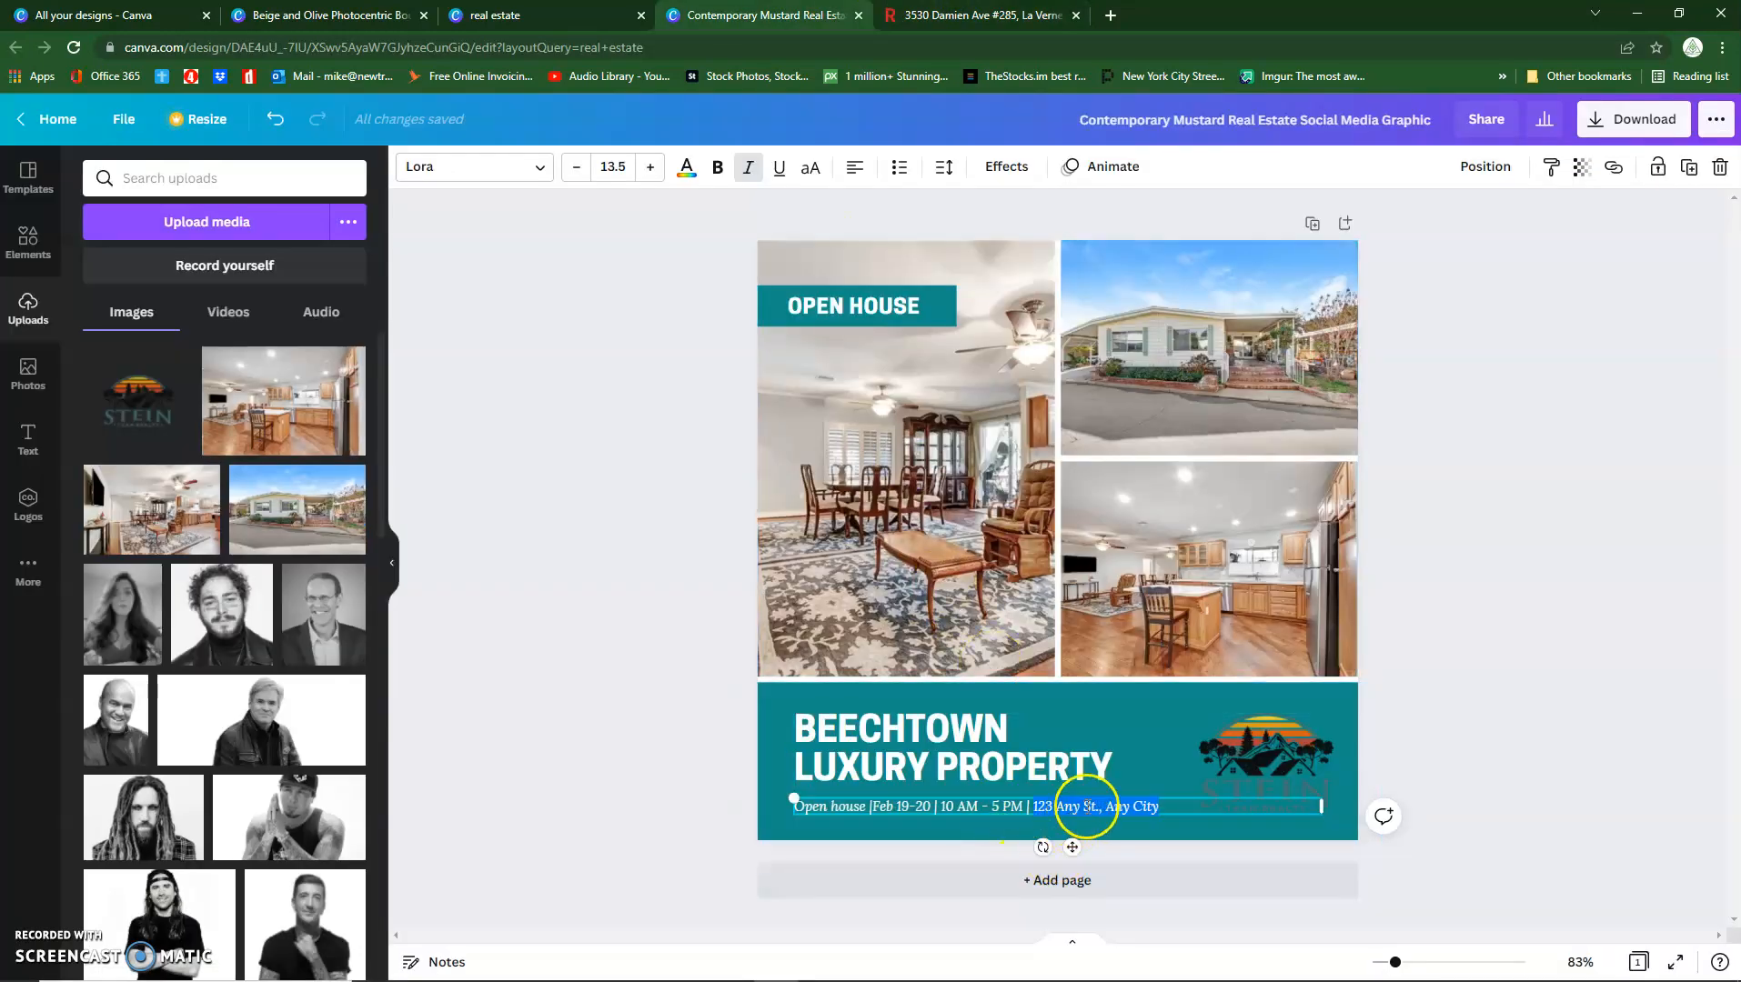
key(ctrl+v)
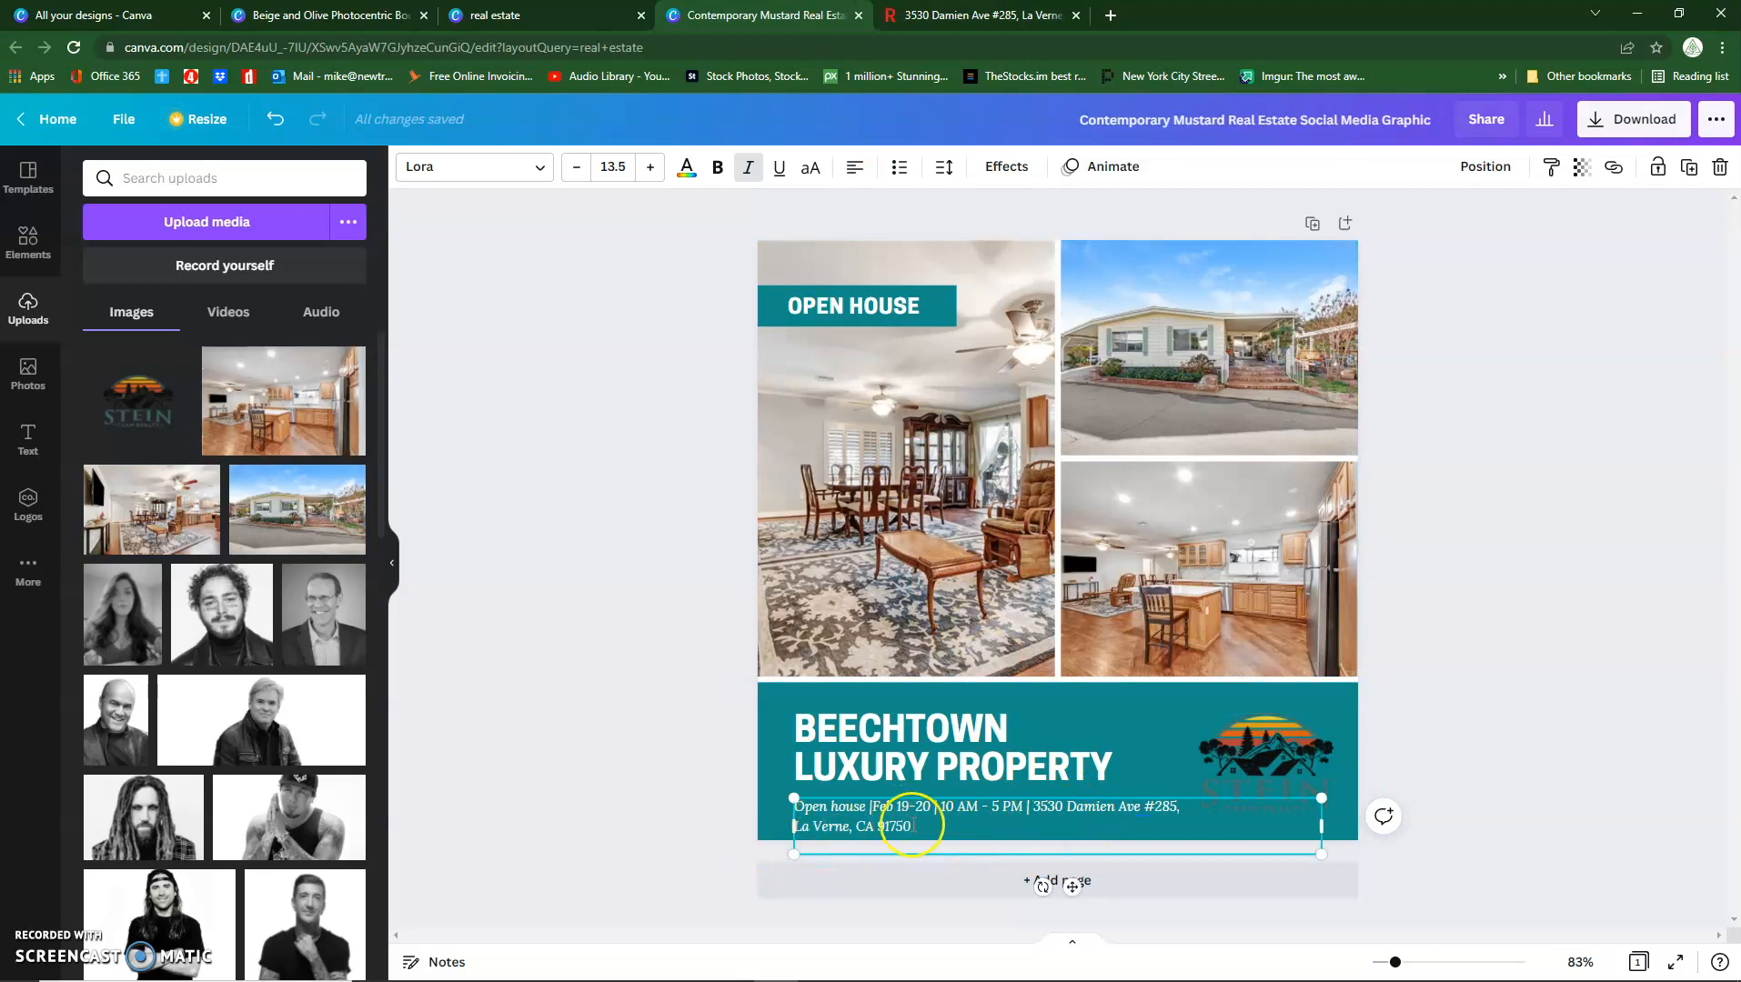
Step: Narrow the details text box slightly and move the property address onto its own second line
drag(1323, 828, 1266, 839)
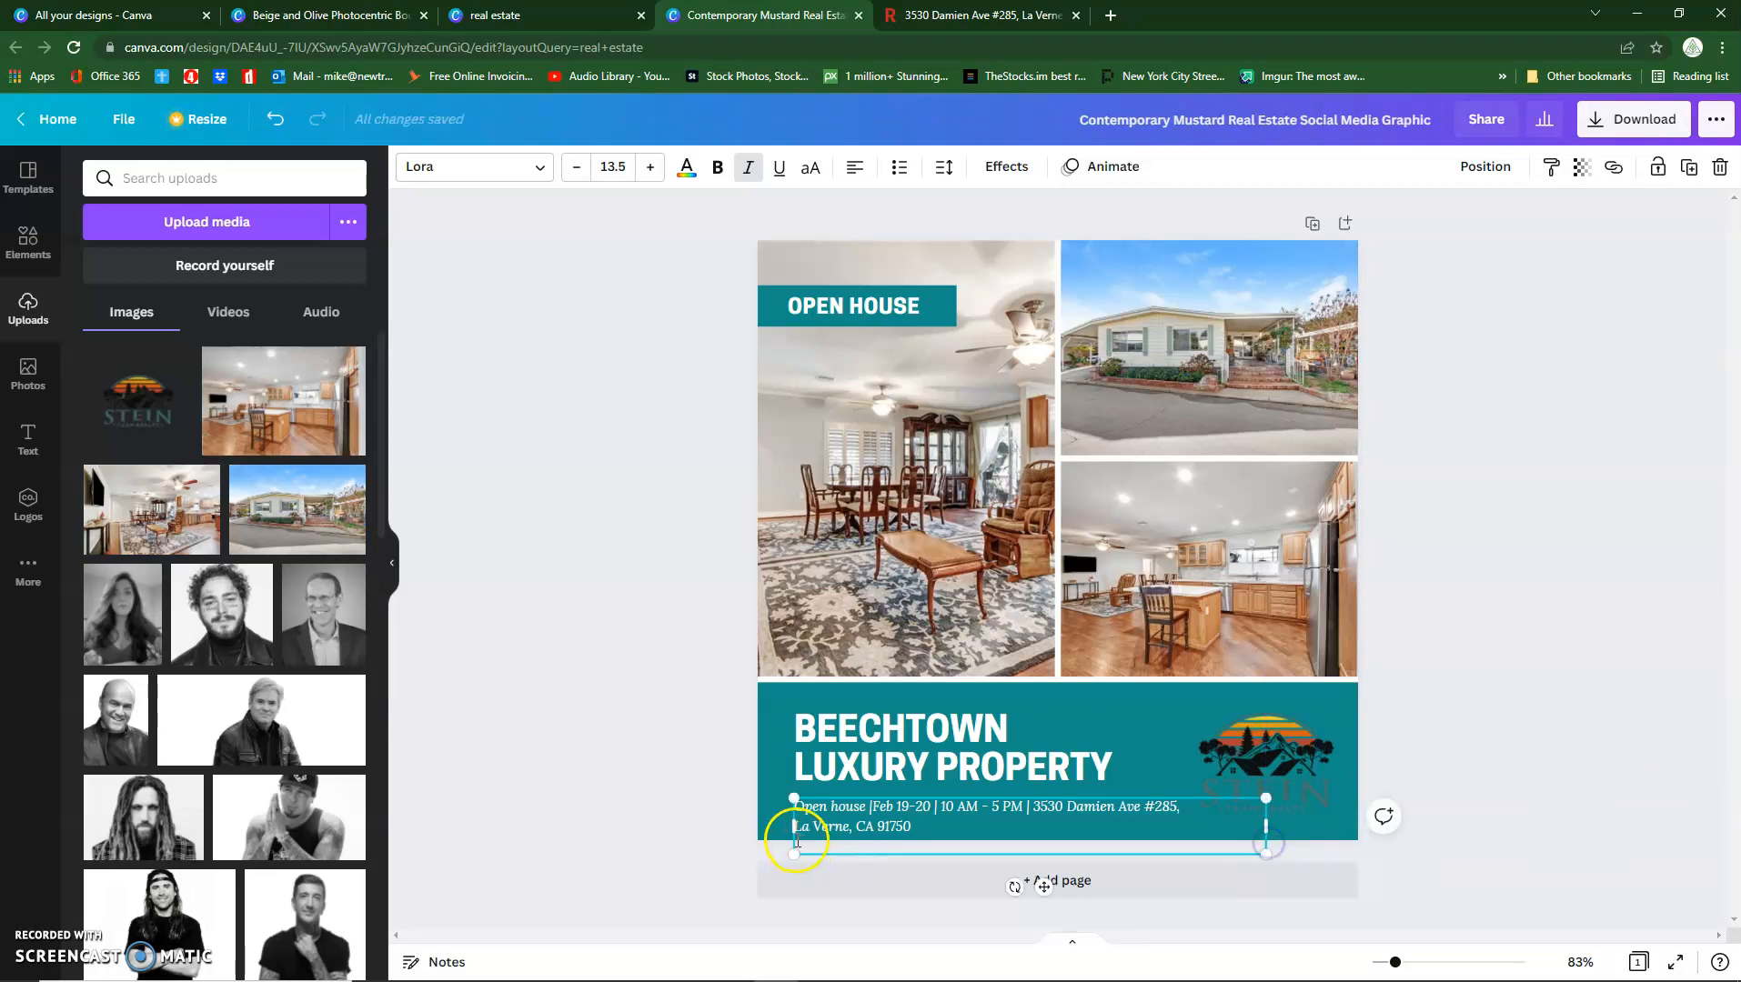
mouse_move(794, 828)
mouse_down()
mouse_move(764, 828)
mouse_move(794, 828)
mouse_up()
click(814, 791)
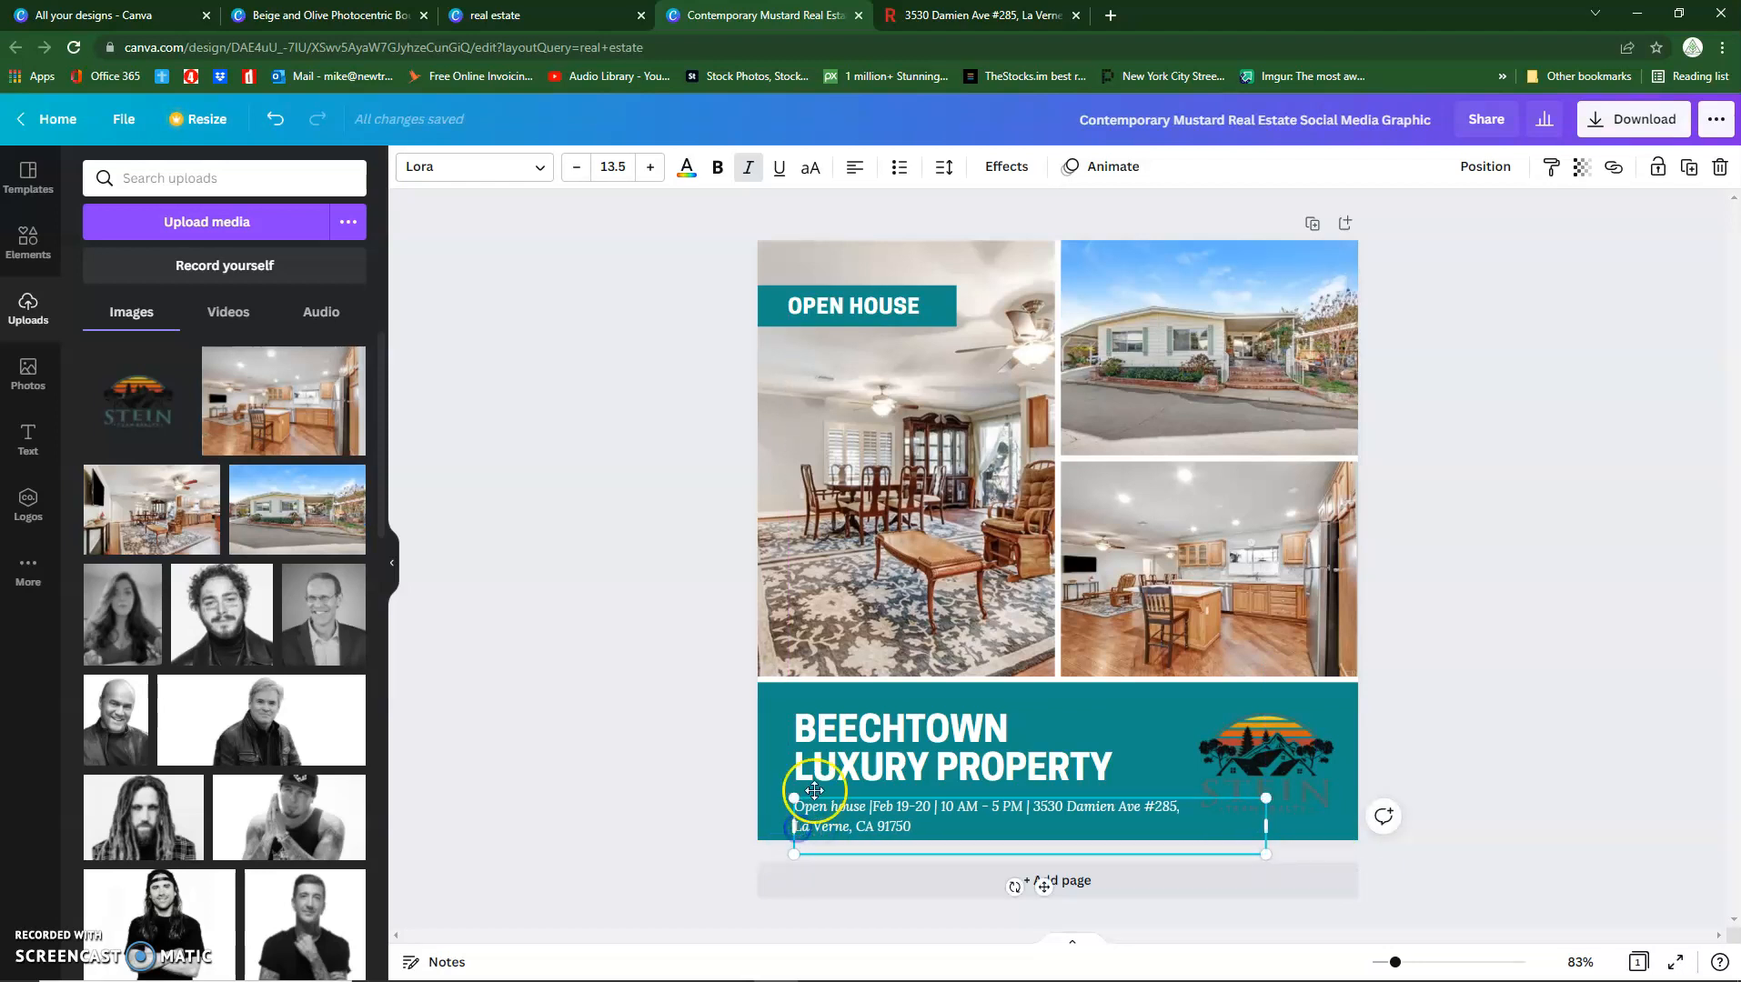
key(BackSpace)
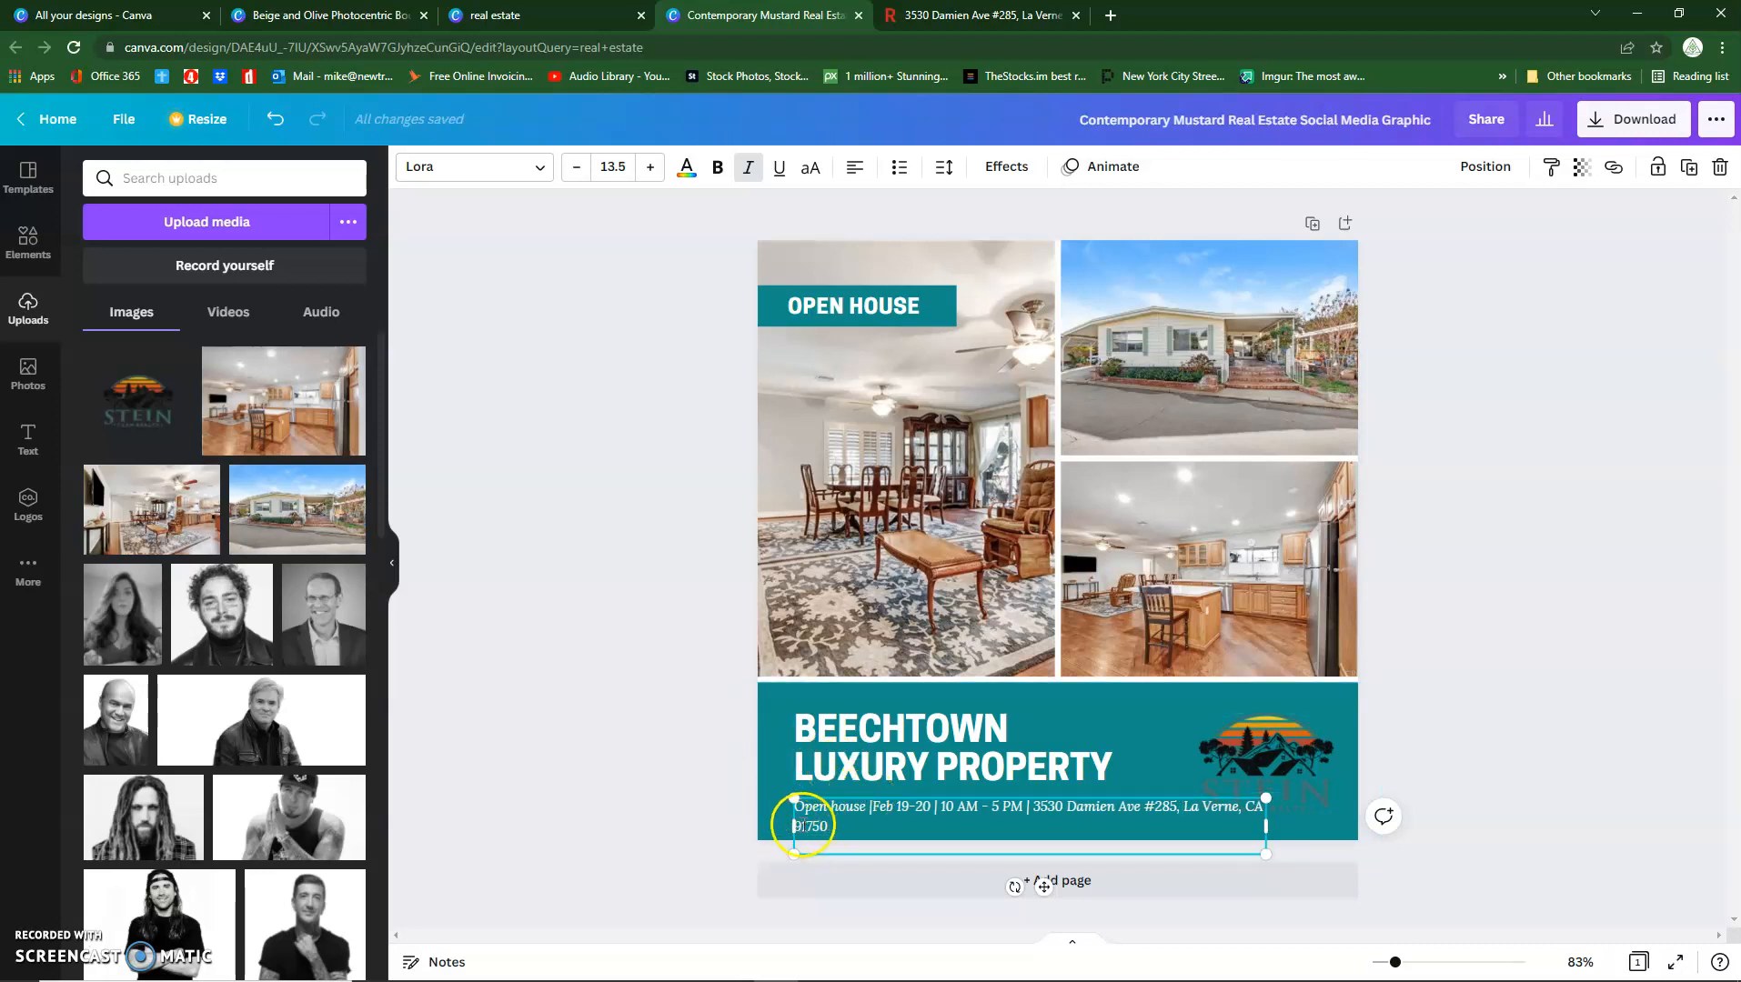
click(1033, 806)
key(Return)
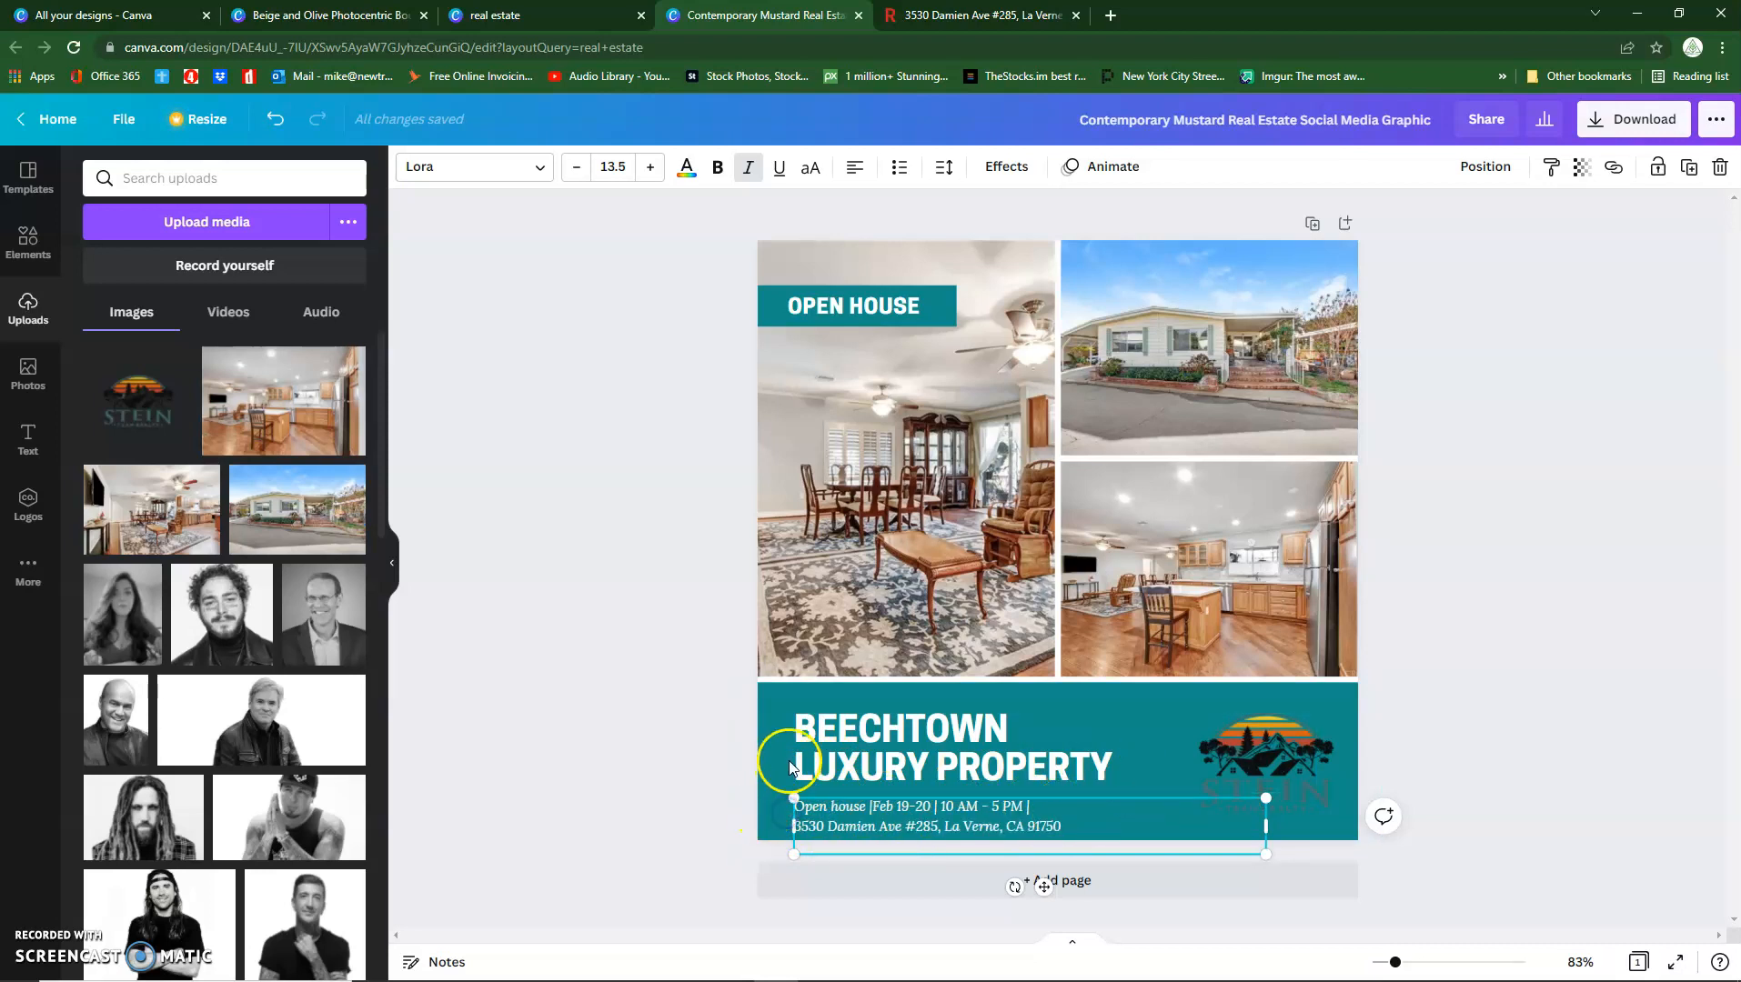
click(1170, 697)
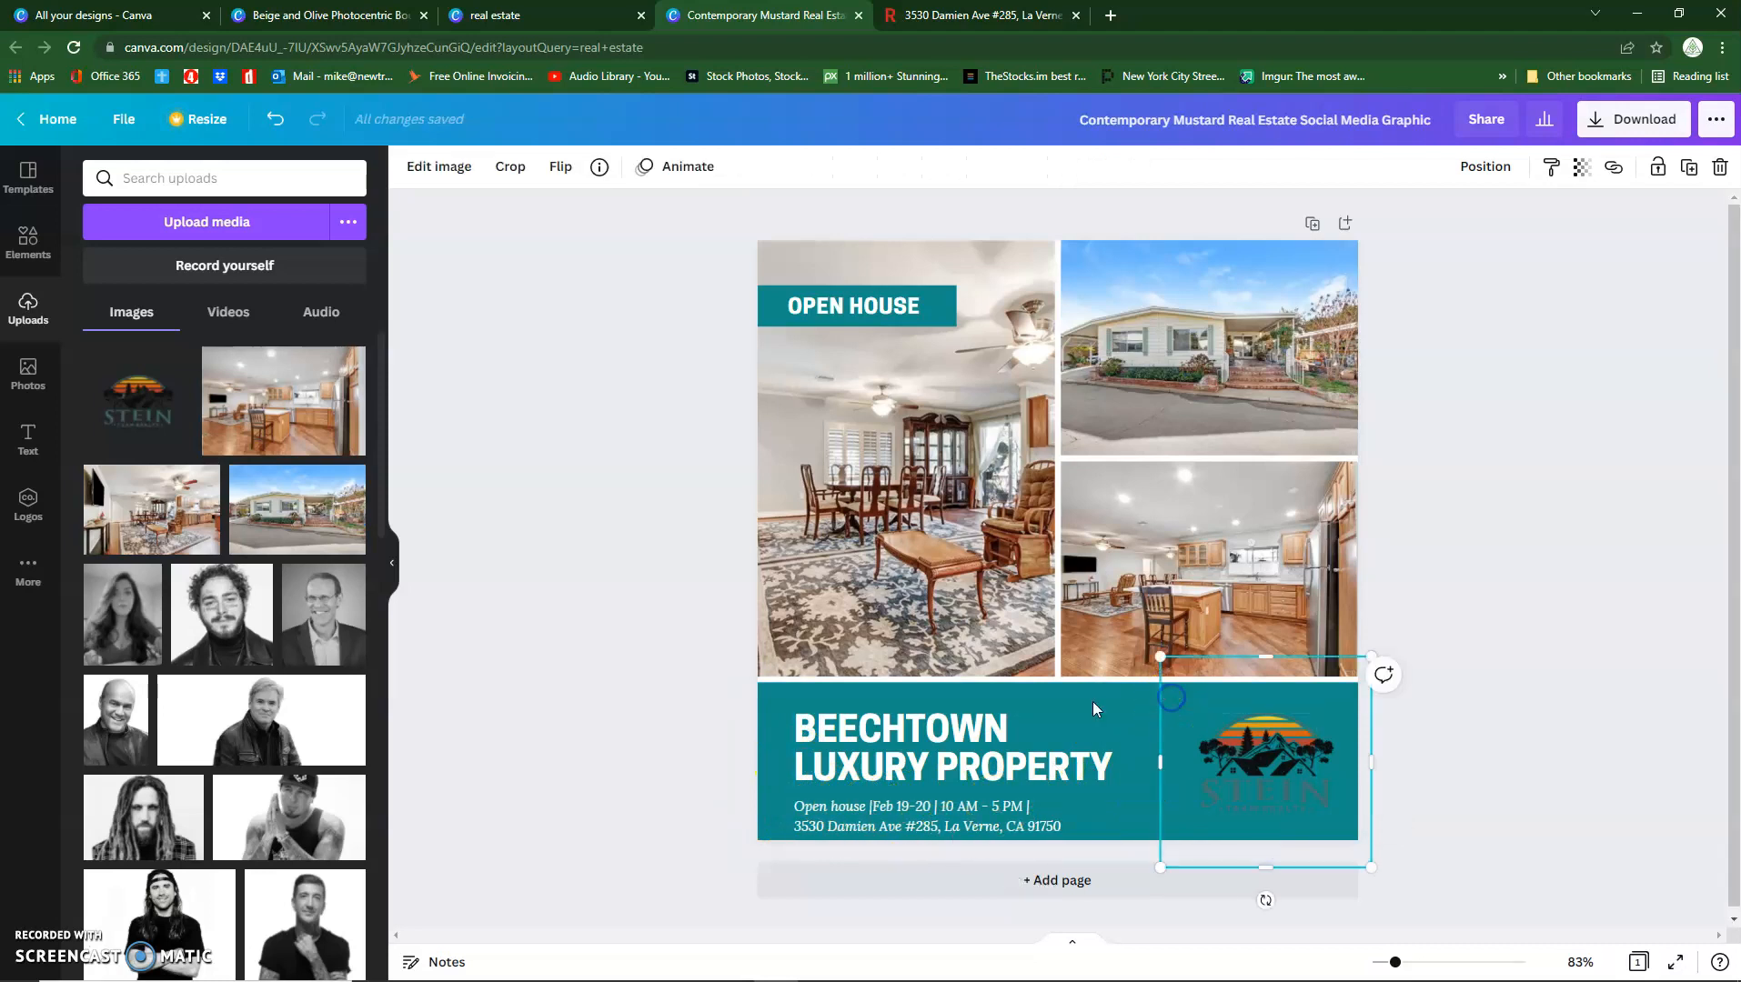
Step: Replace the bottom band's headline with MOVE-IN READY!, copied from the property description on the Redfin listing
click(925, 723)
click(934, 721)
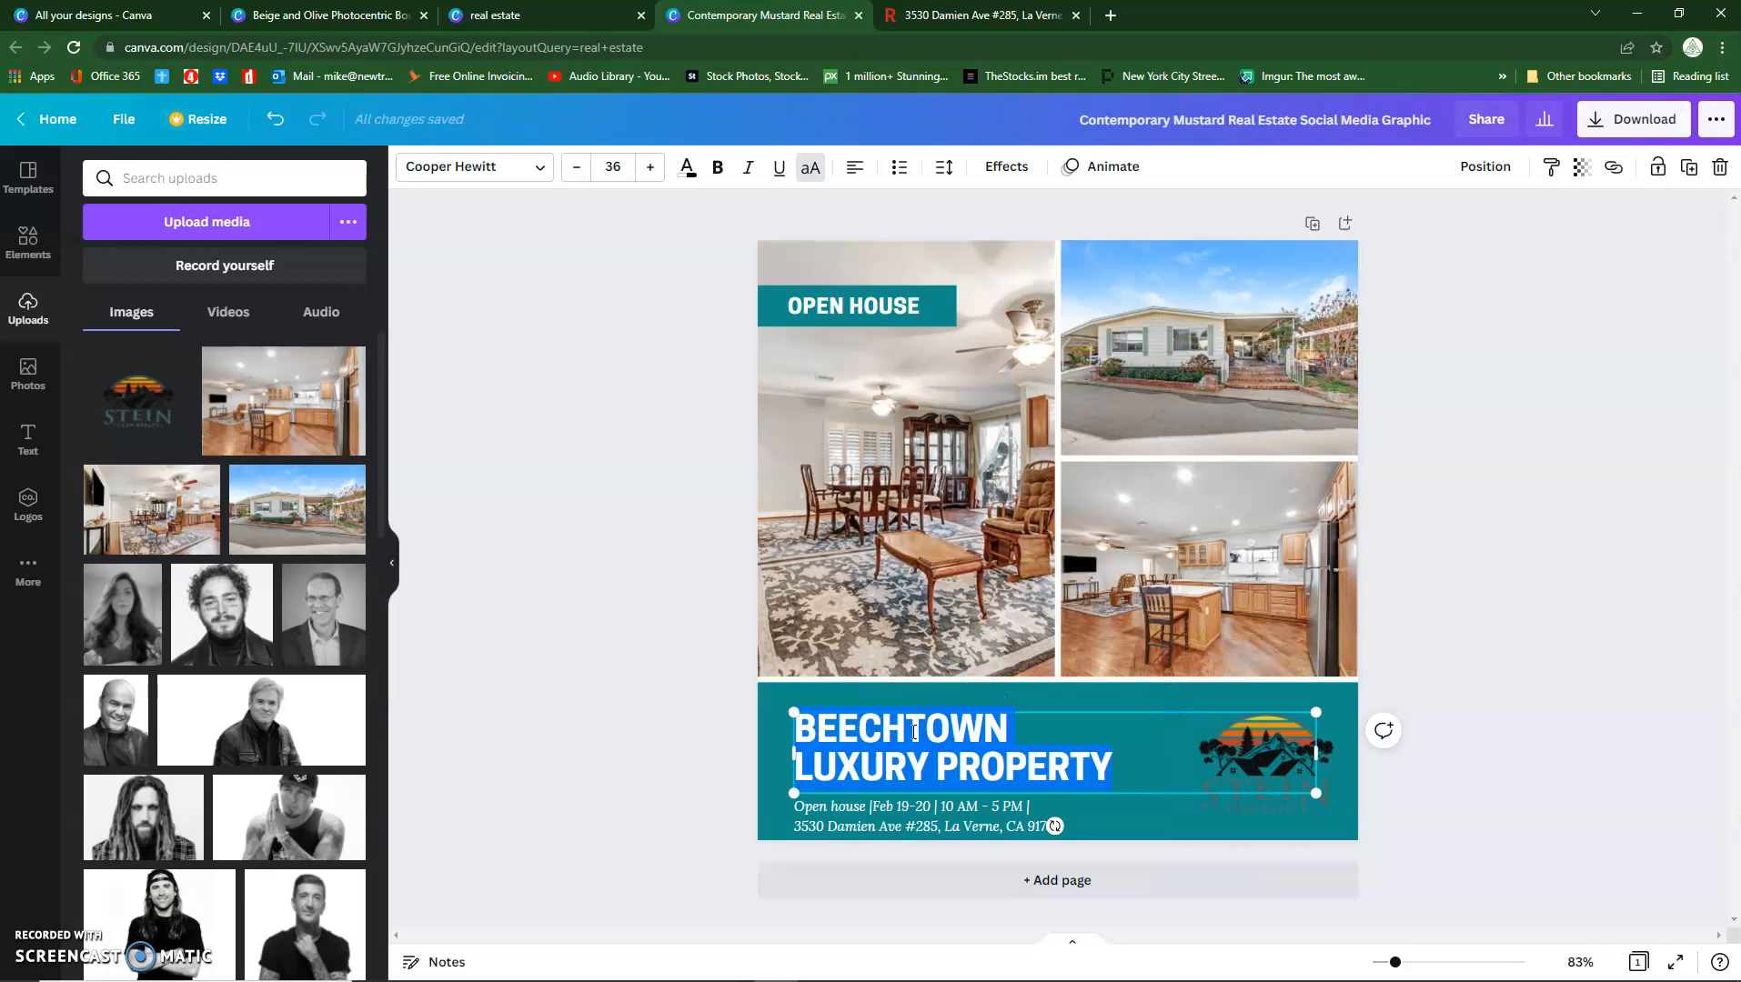
key(ctrl+Tab)
scroll(564, 714, down, 2)
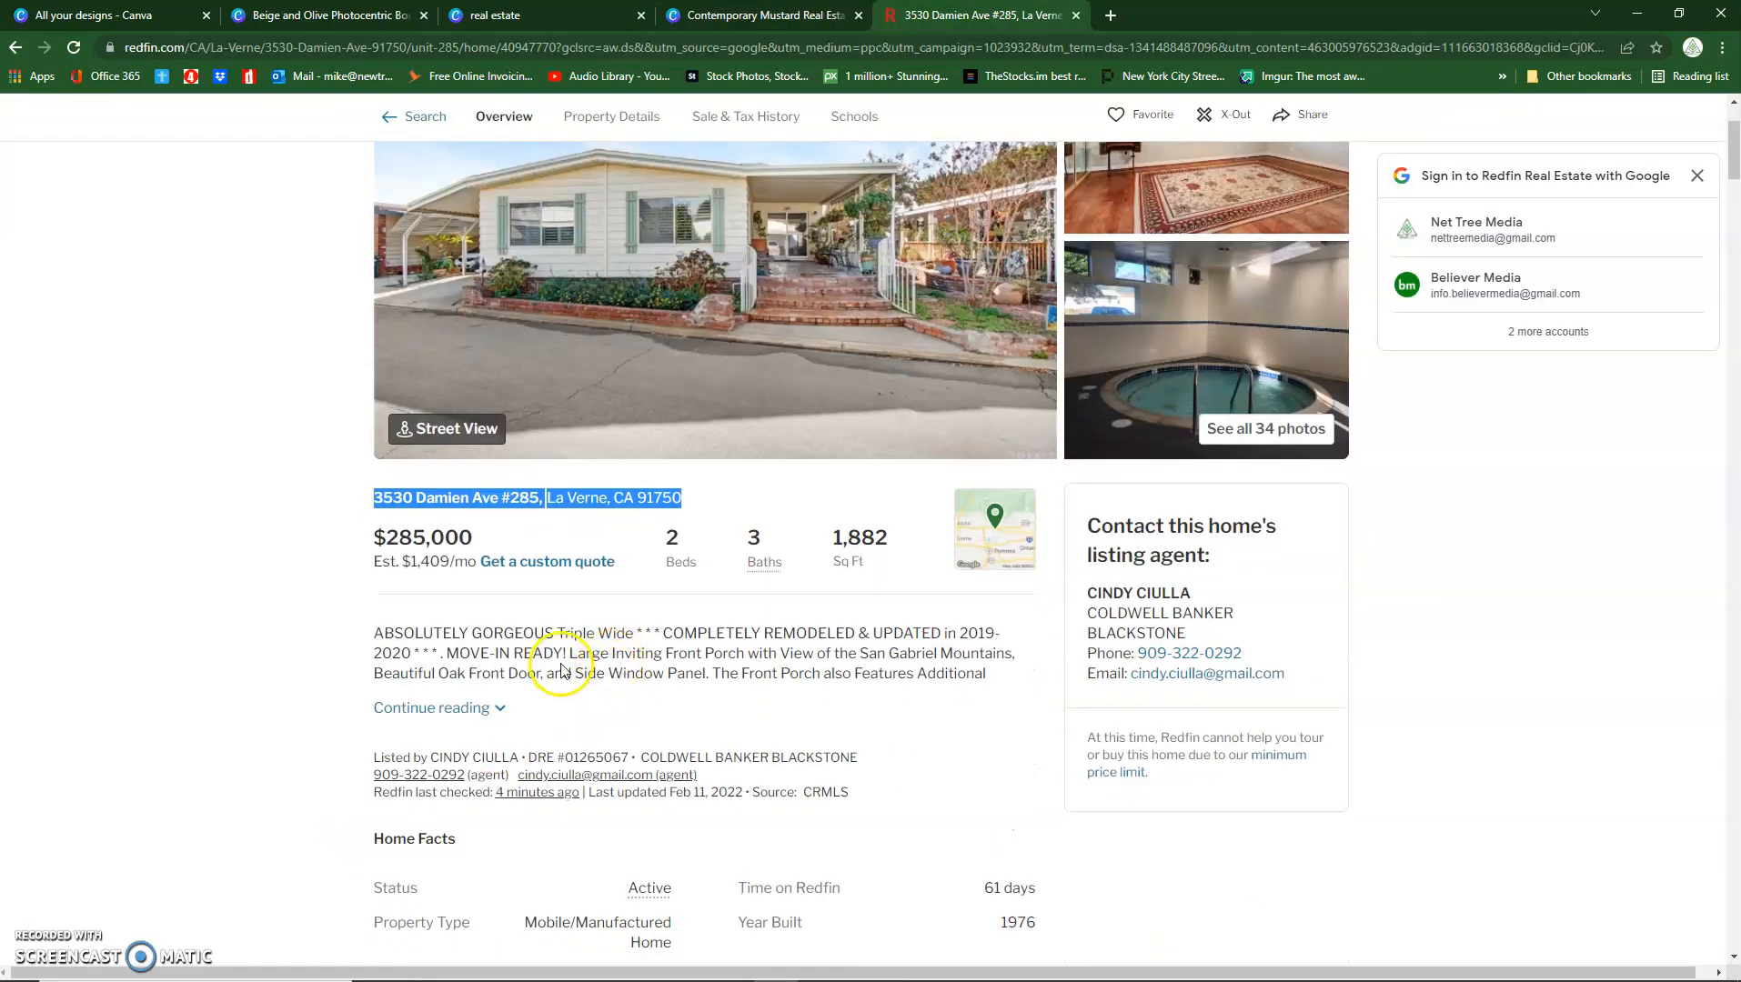
click(661, 629)
drag(661, 630, 939, 631)
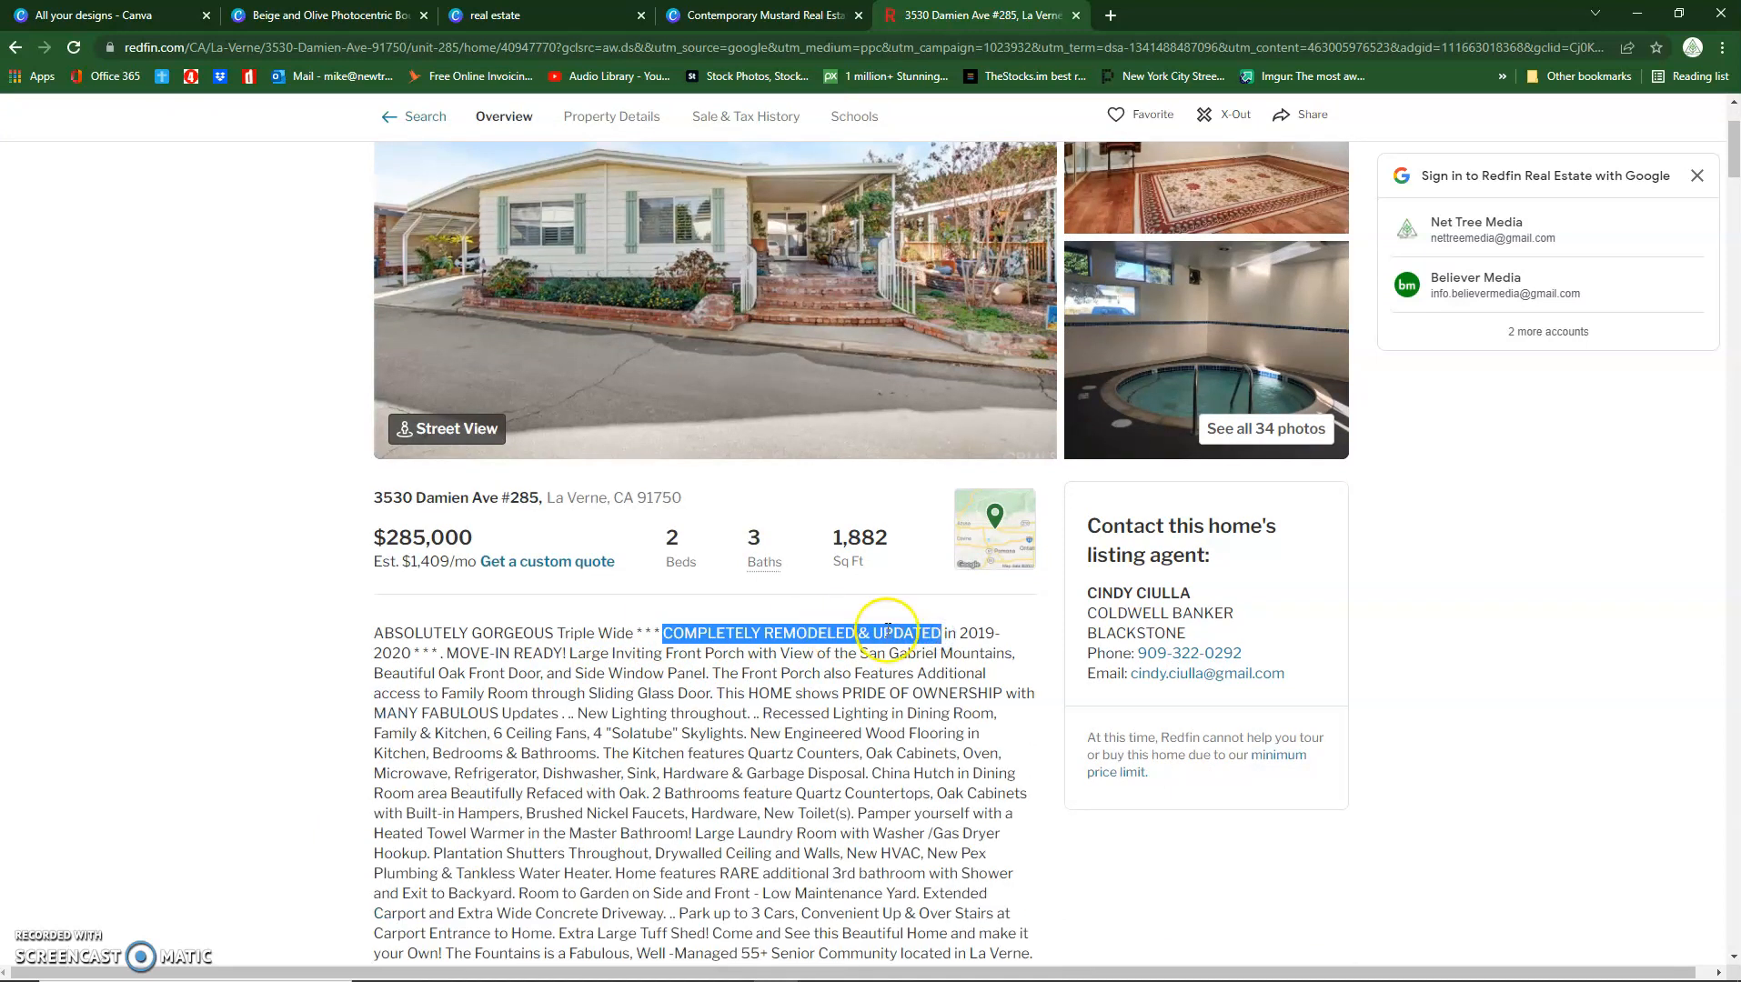
click(869, 632)
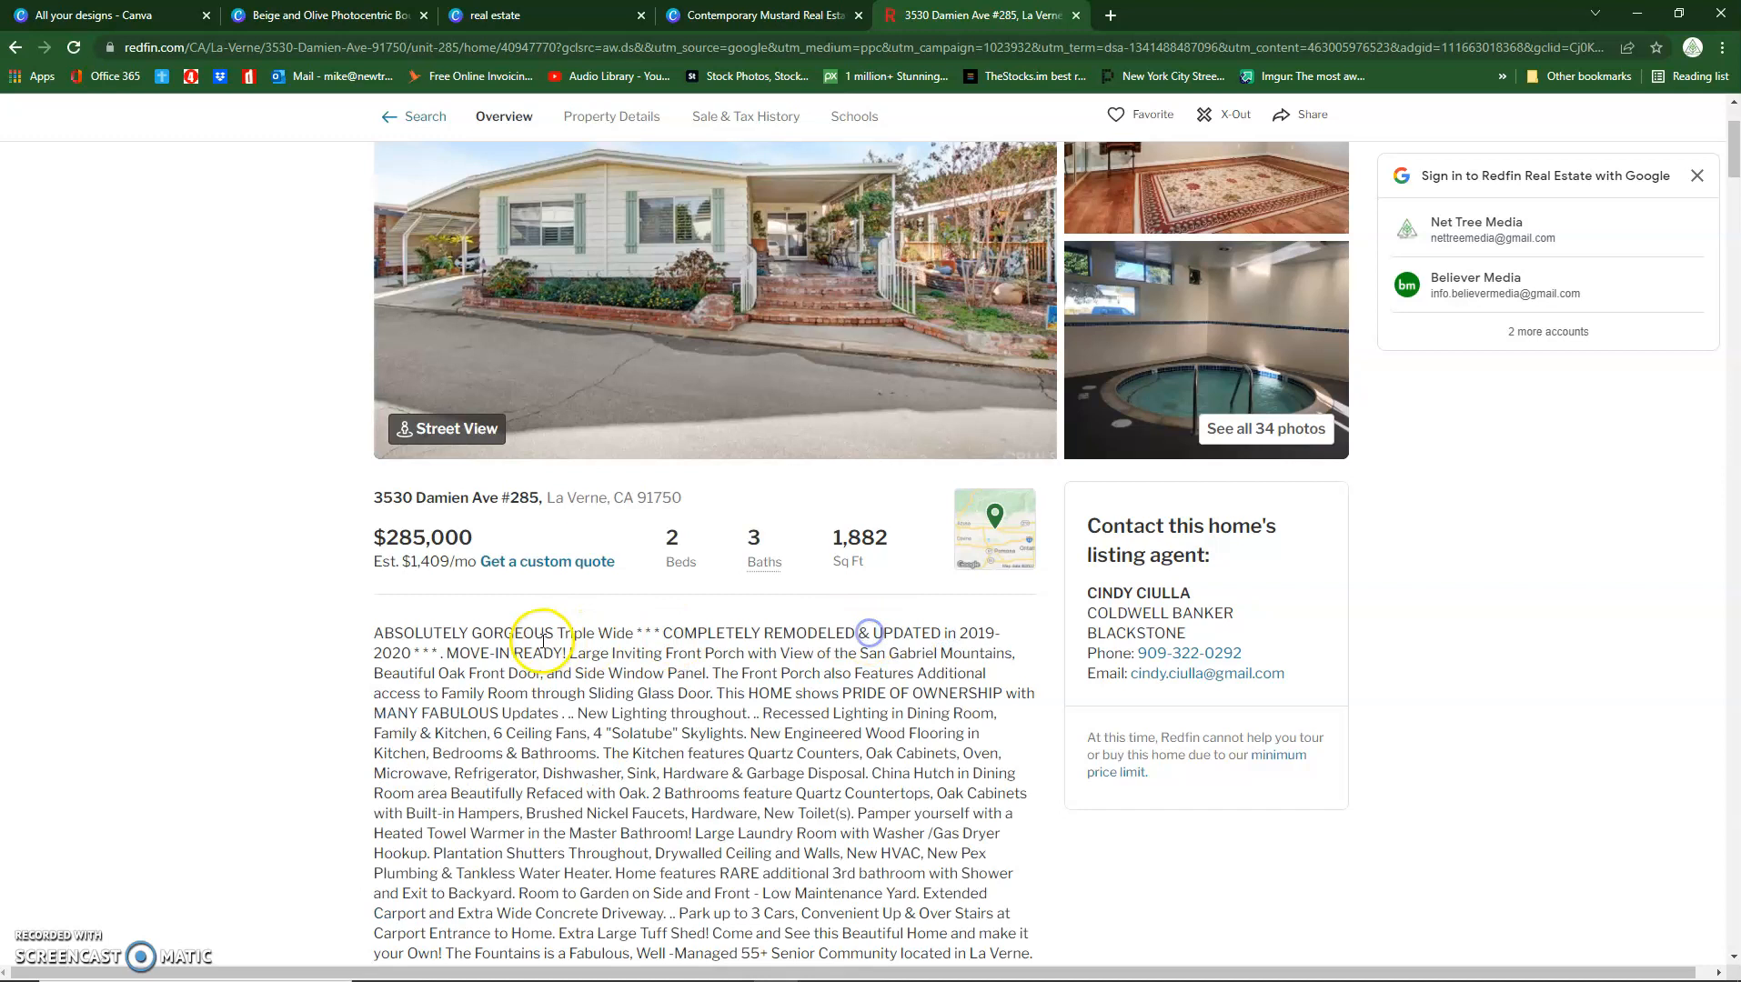
drag(445, 653, 563, 655)
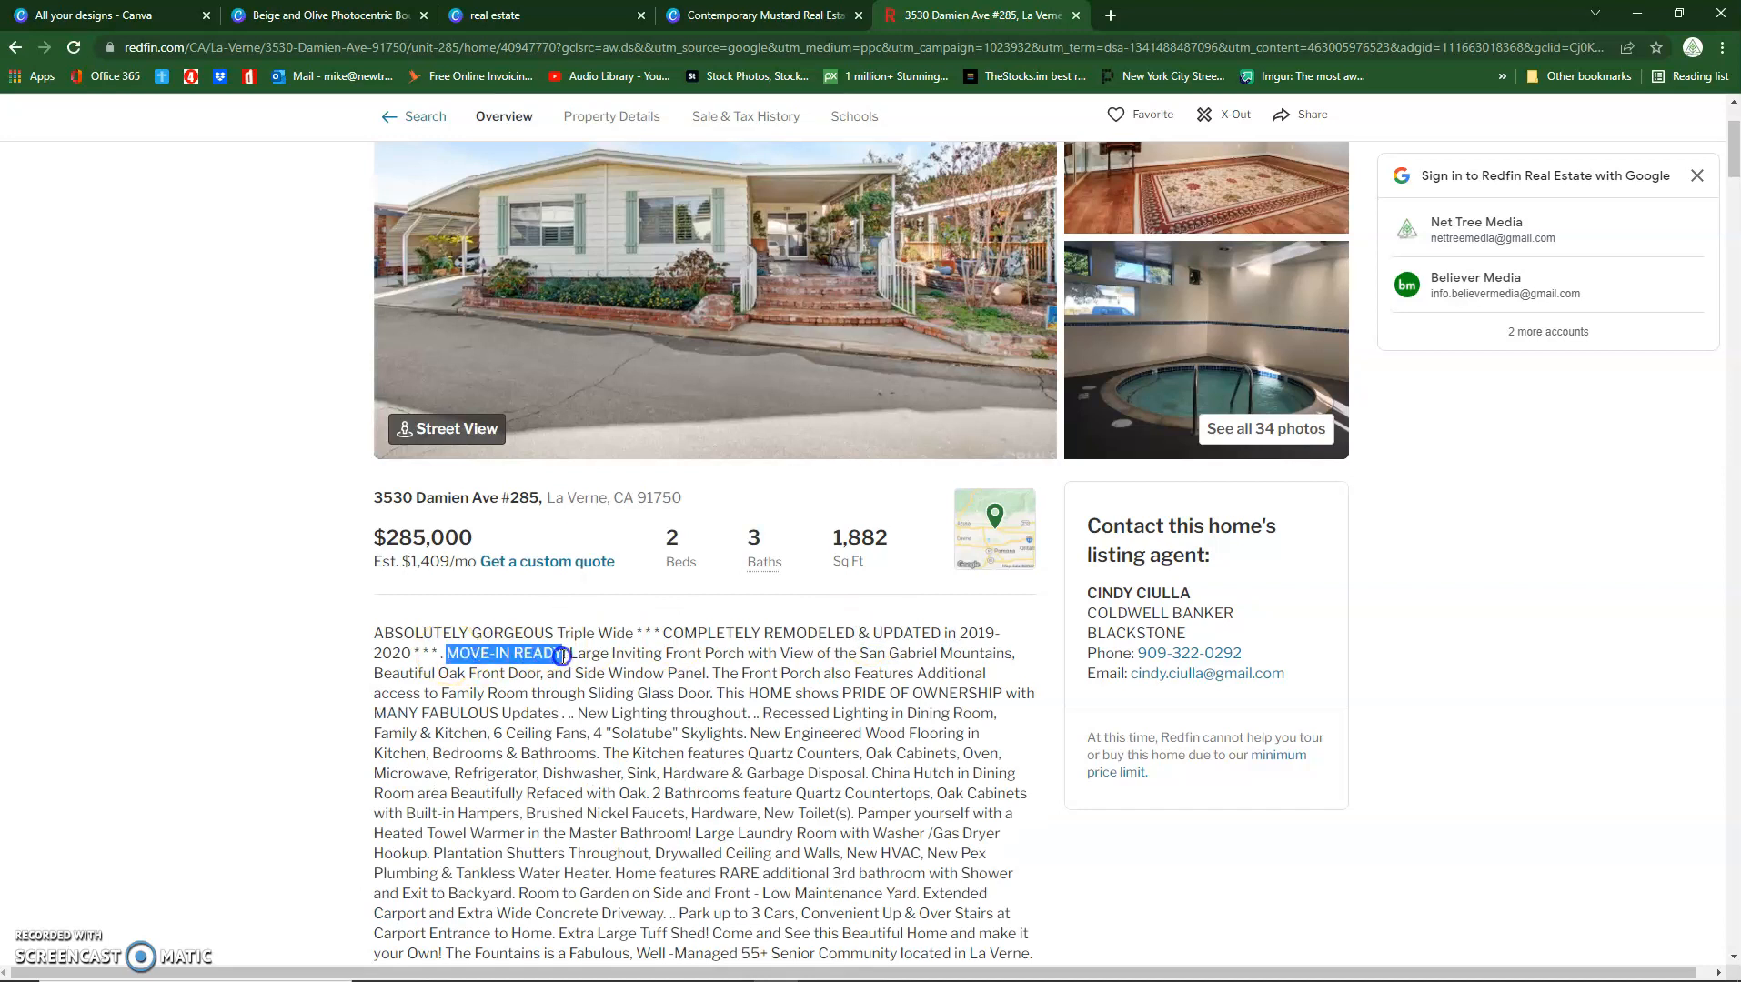
right_click(567, 656)
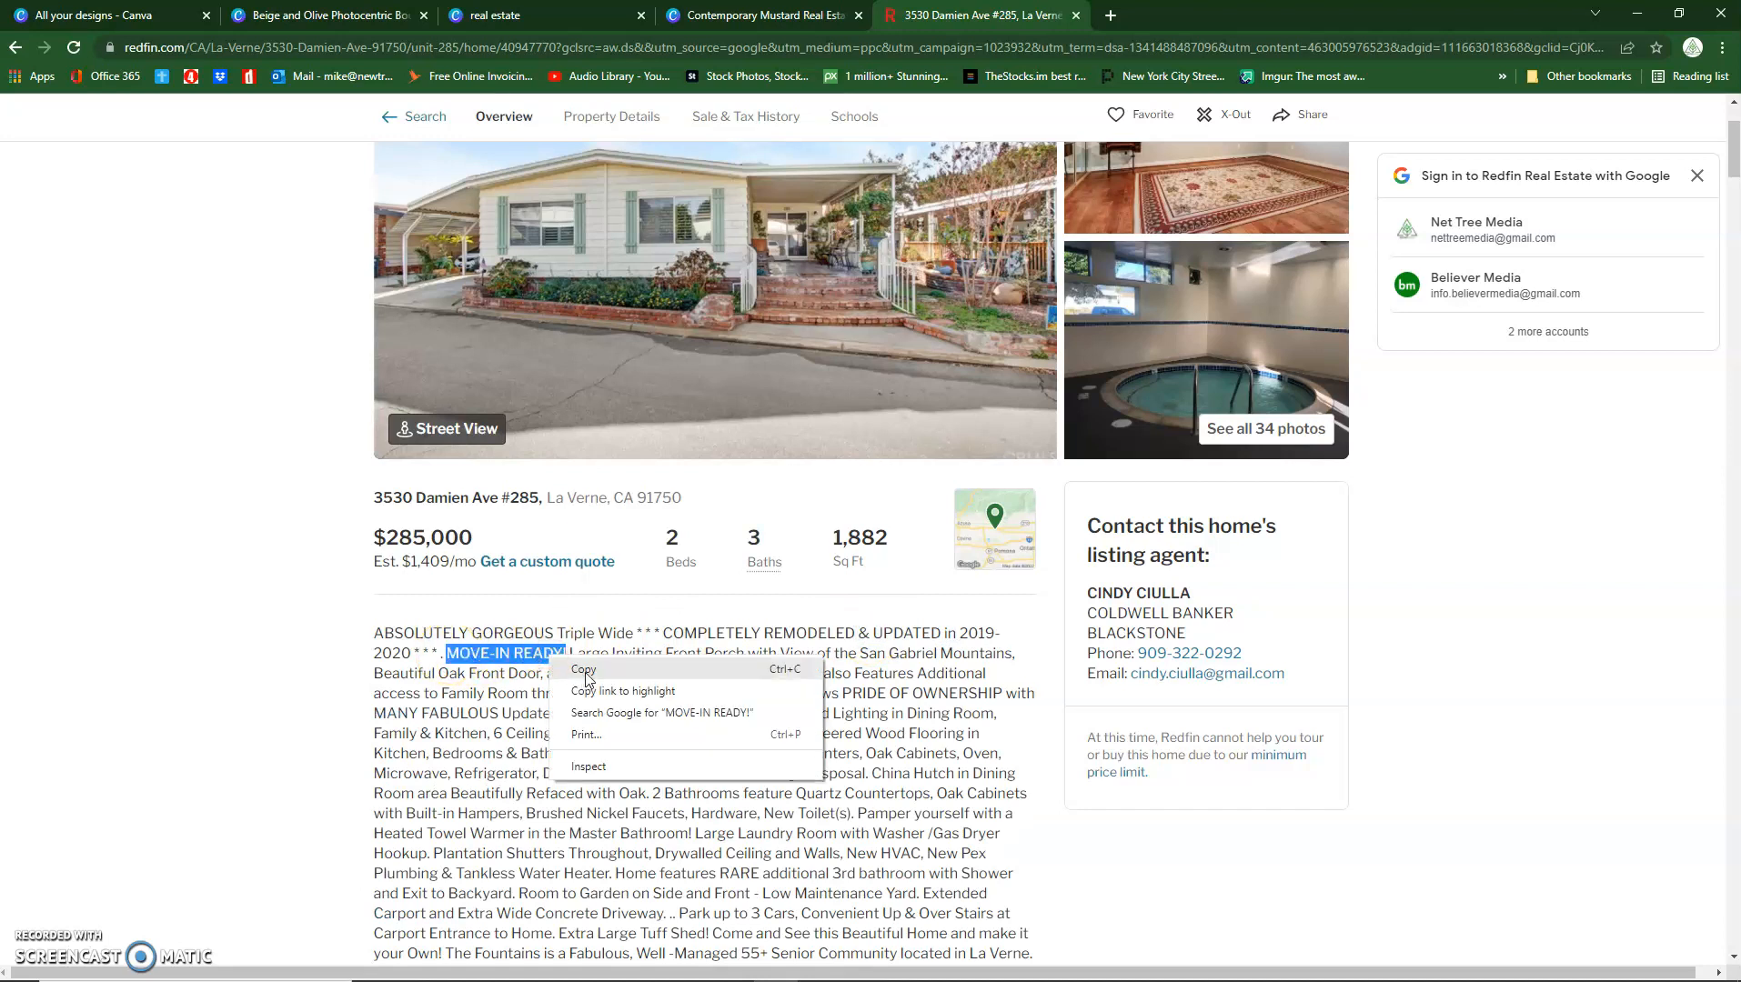
click(589, 671)
key(ctrl+shift+Tab)
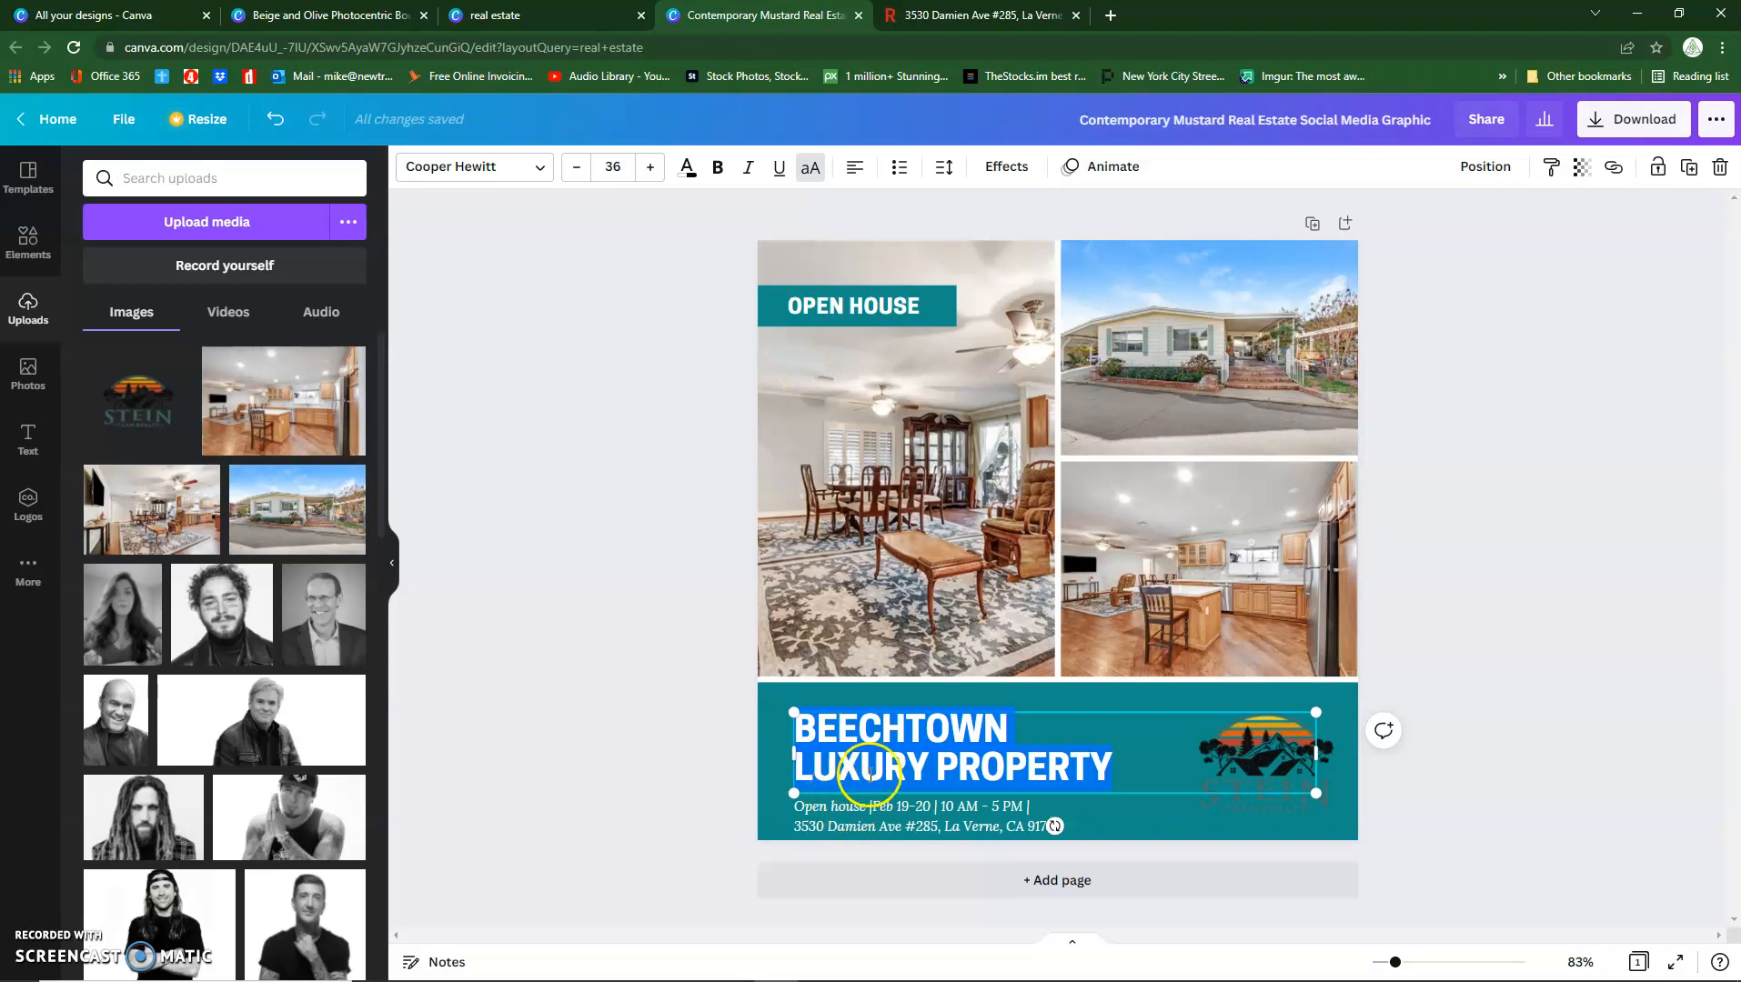
key(ctrl+v)
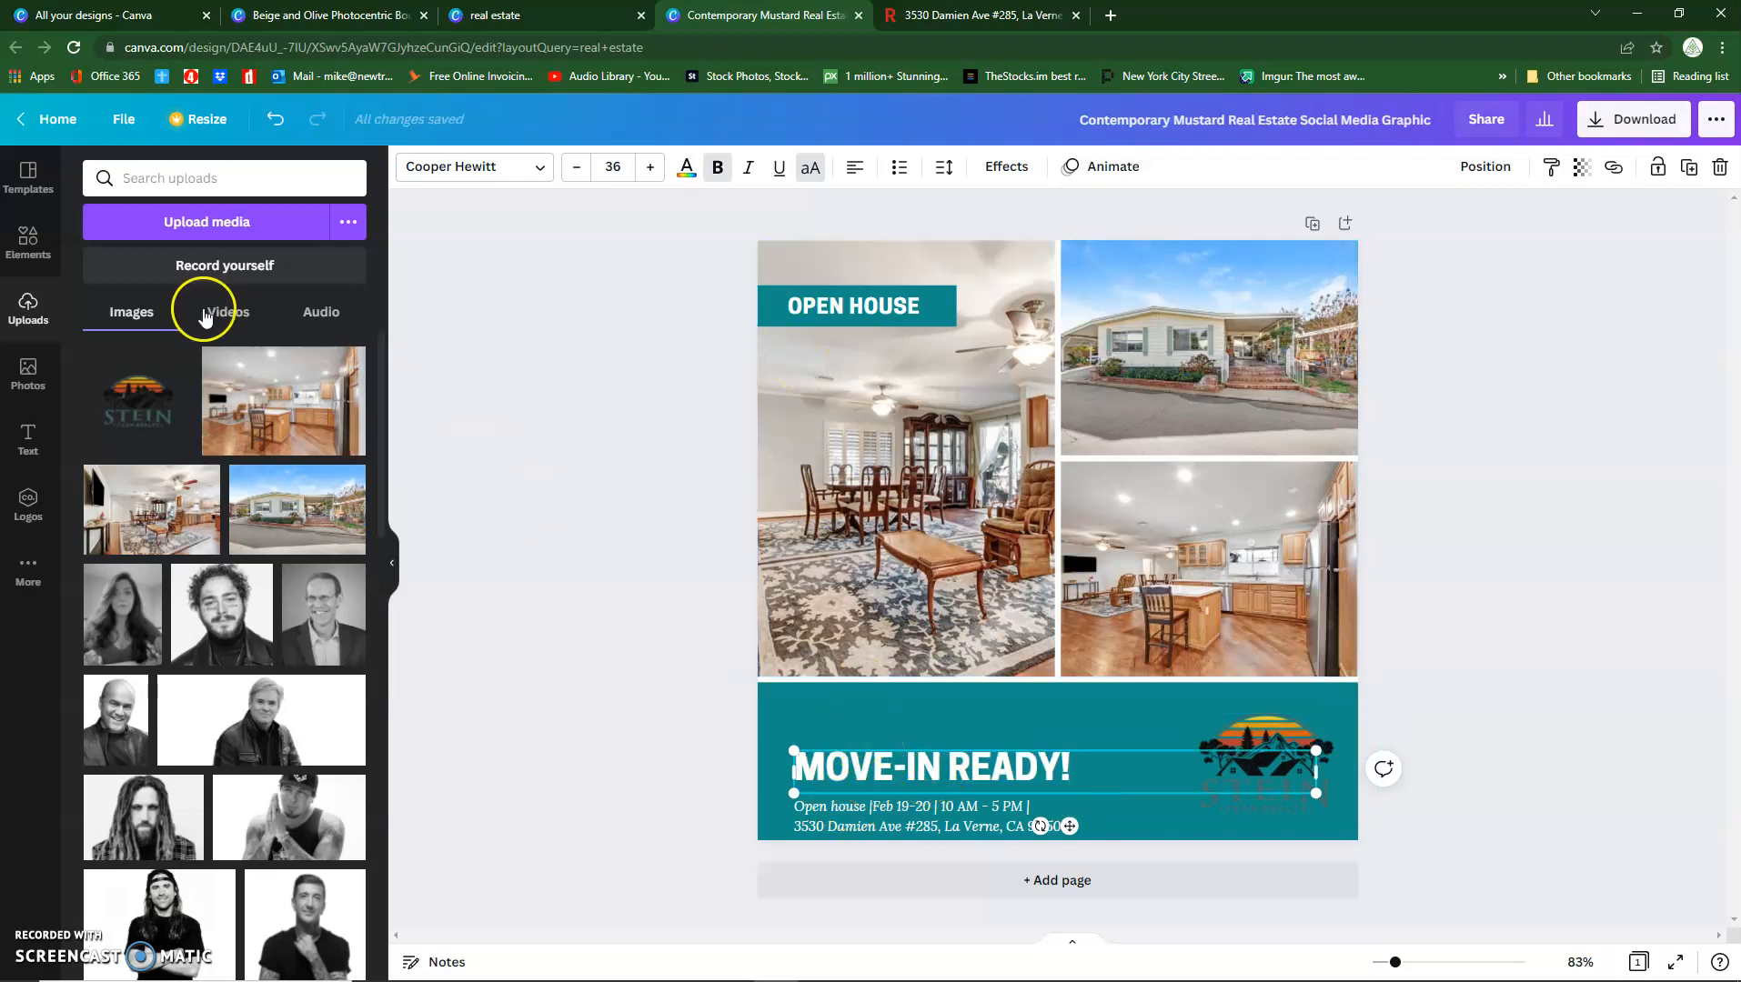
click(660, 750)
Step: Move the MOVE-IN READY! headline and the details text together slightly up and left to center them vertically in the teal band
click(895, 768)
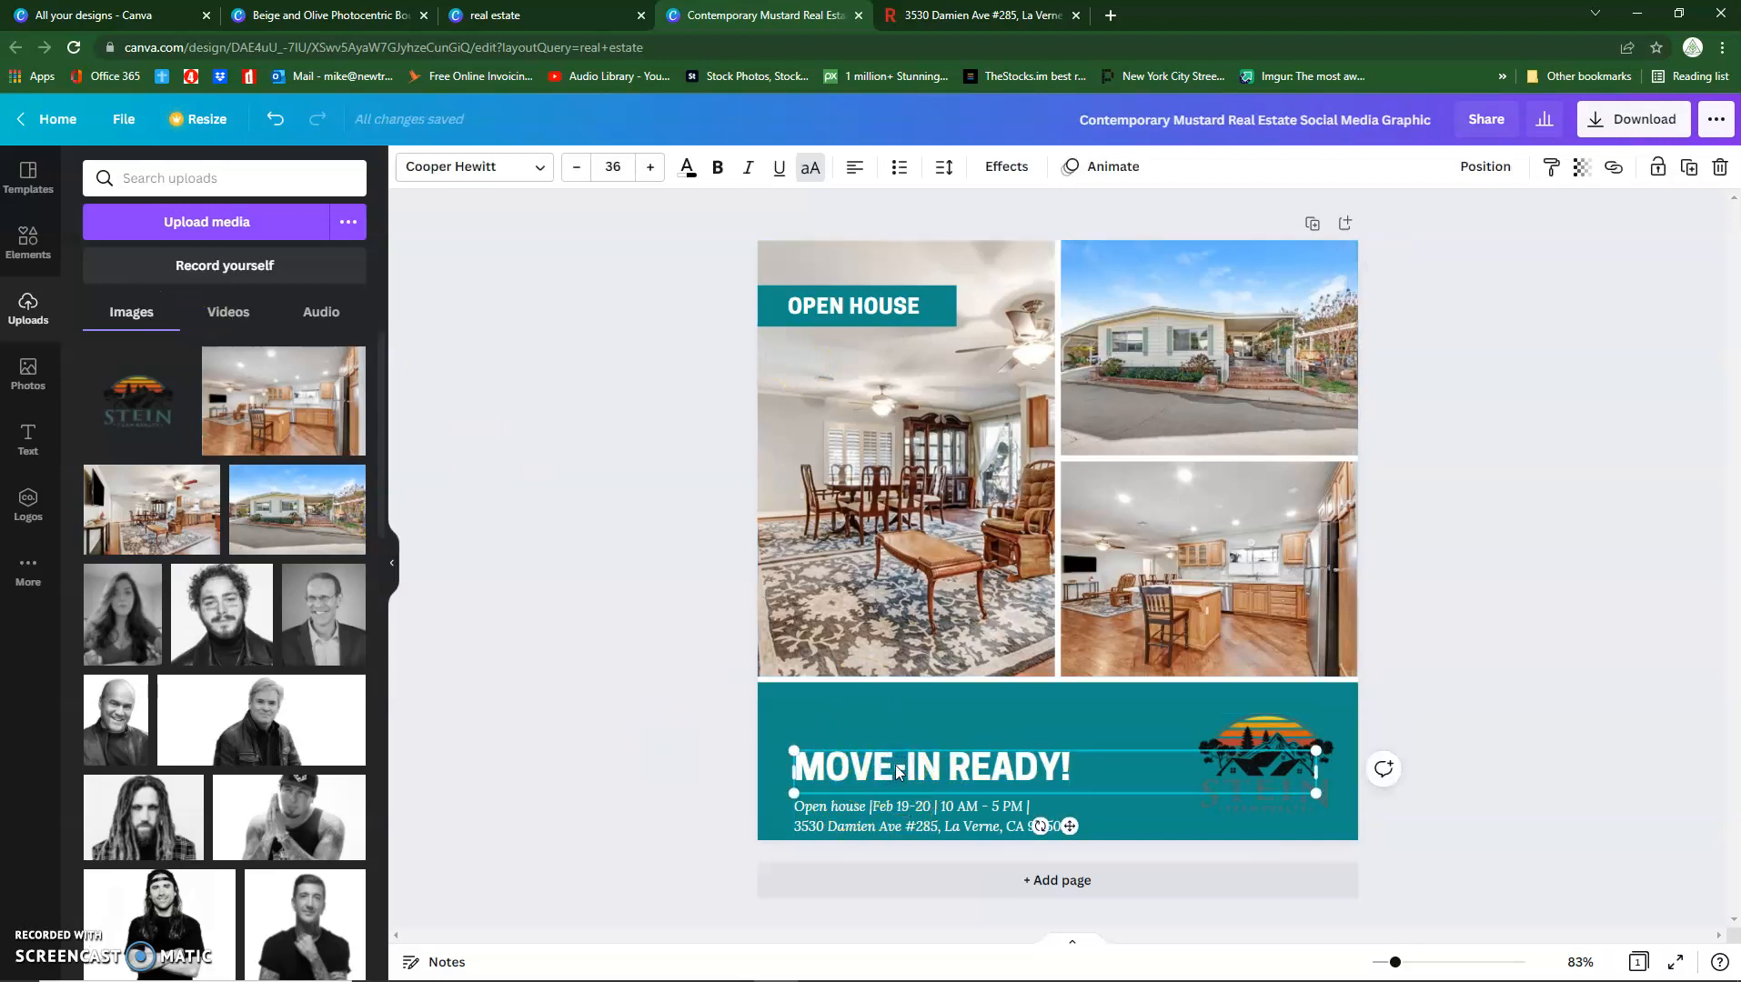
click(879, 809)
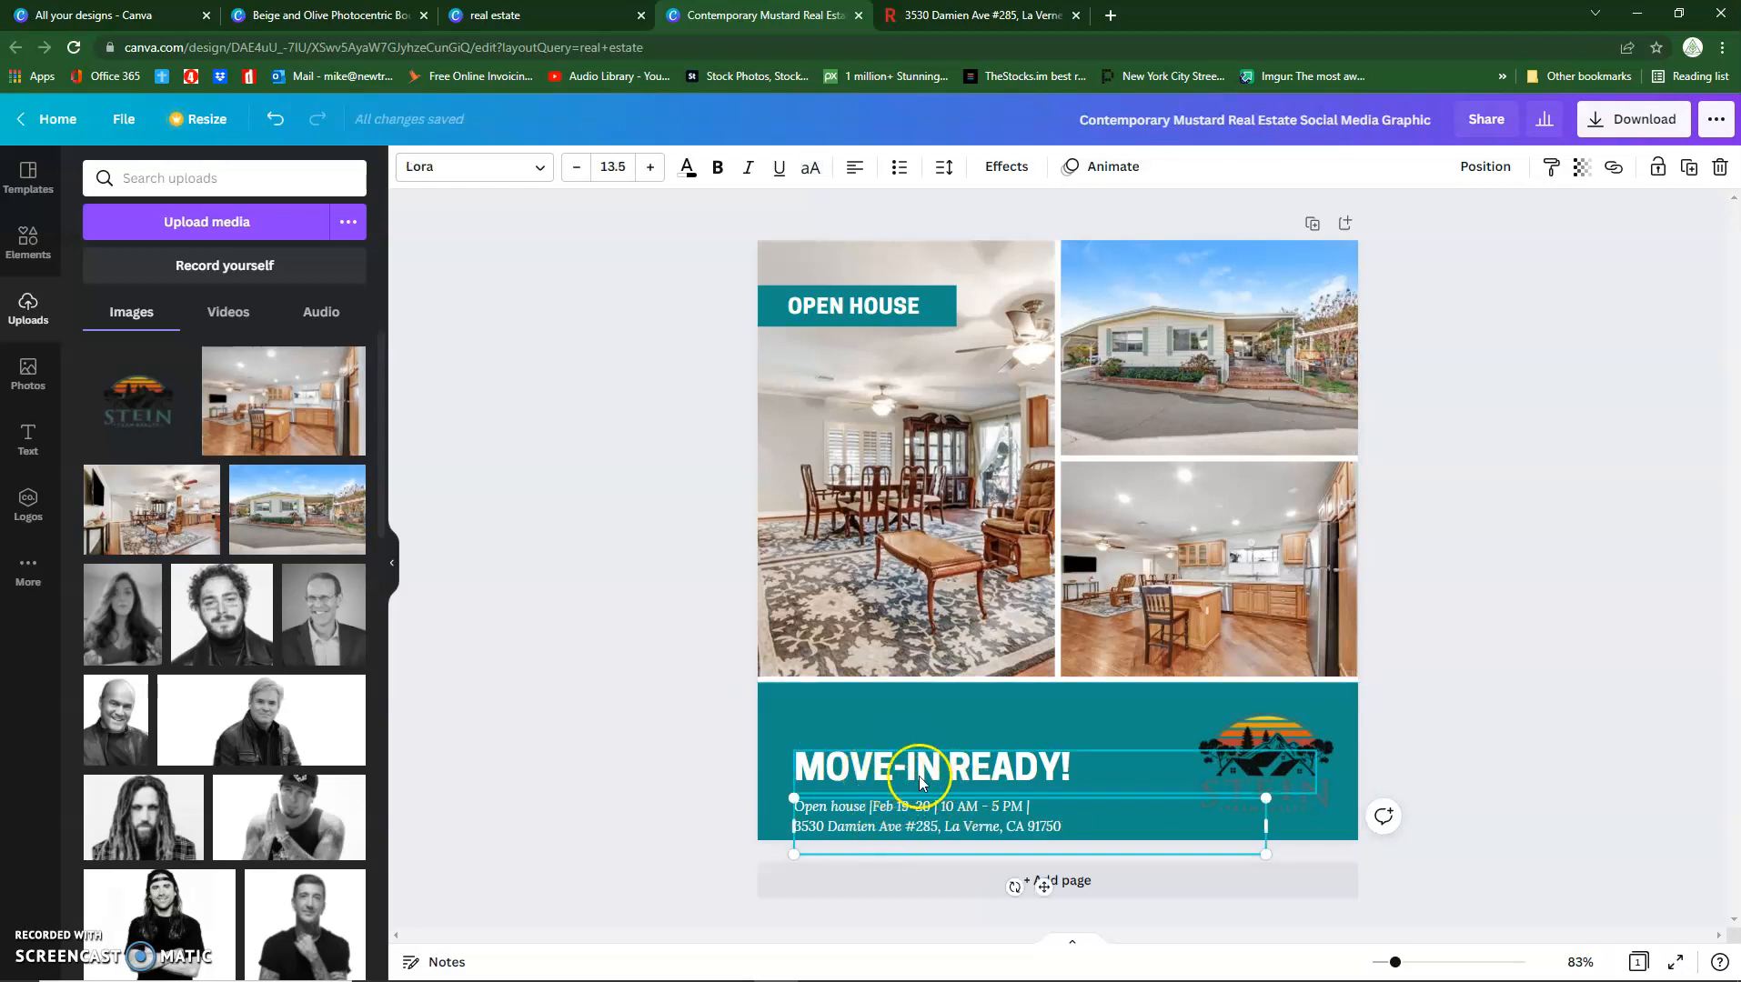
shift+click(870, 769)
drag(930, 801, 928, 770)
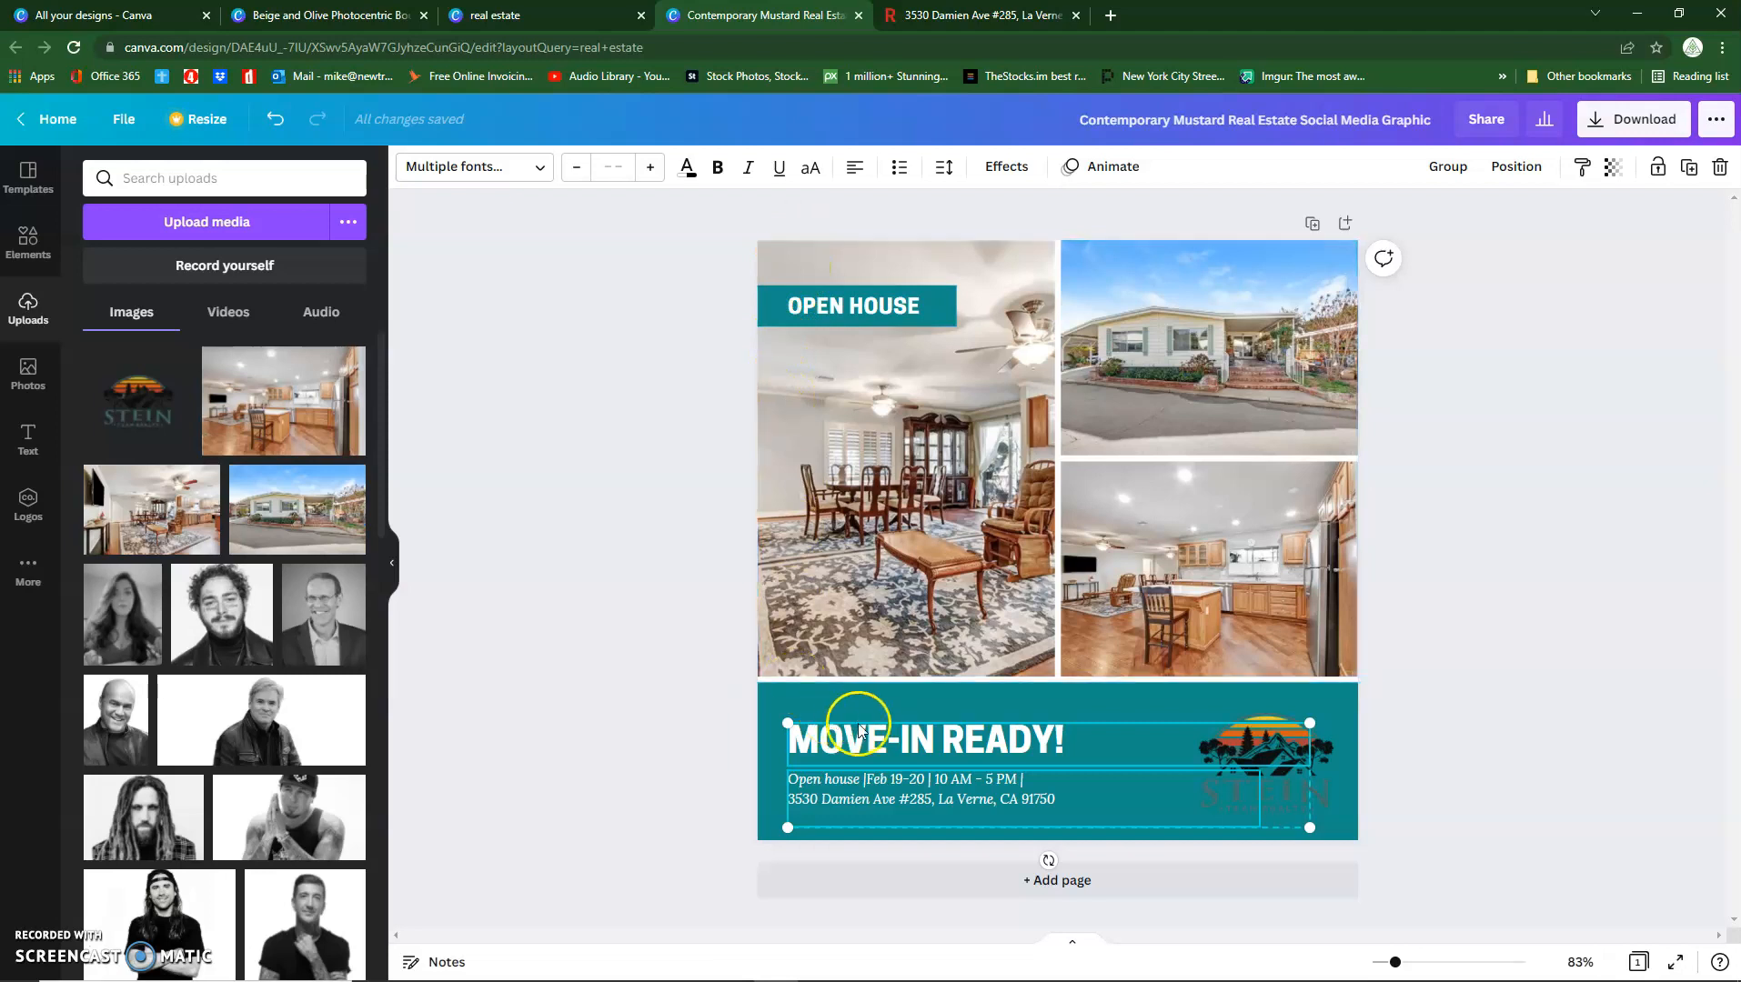
drag(880, 744, 877, 735)
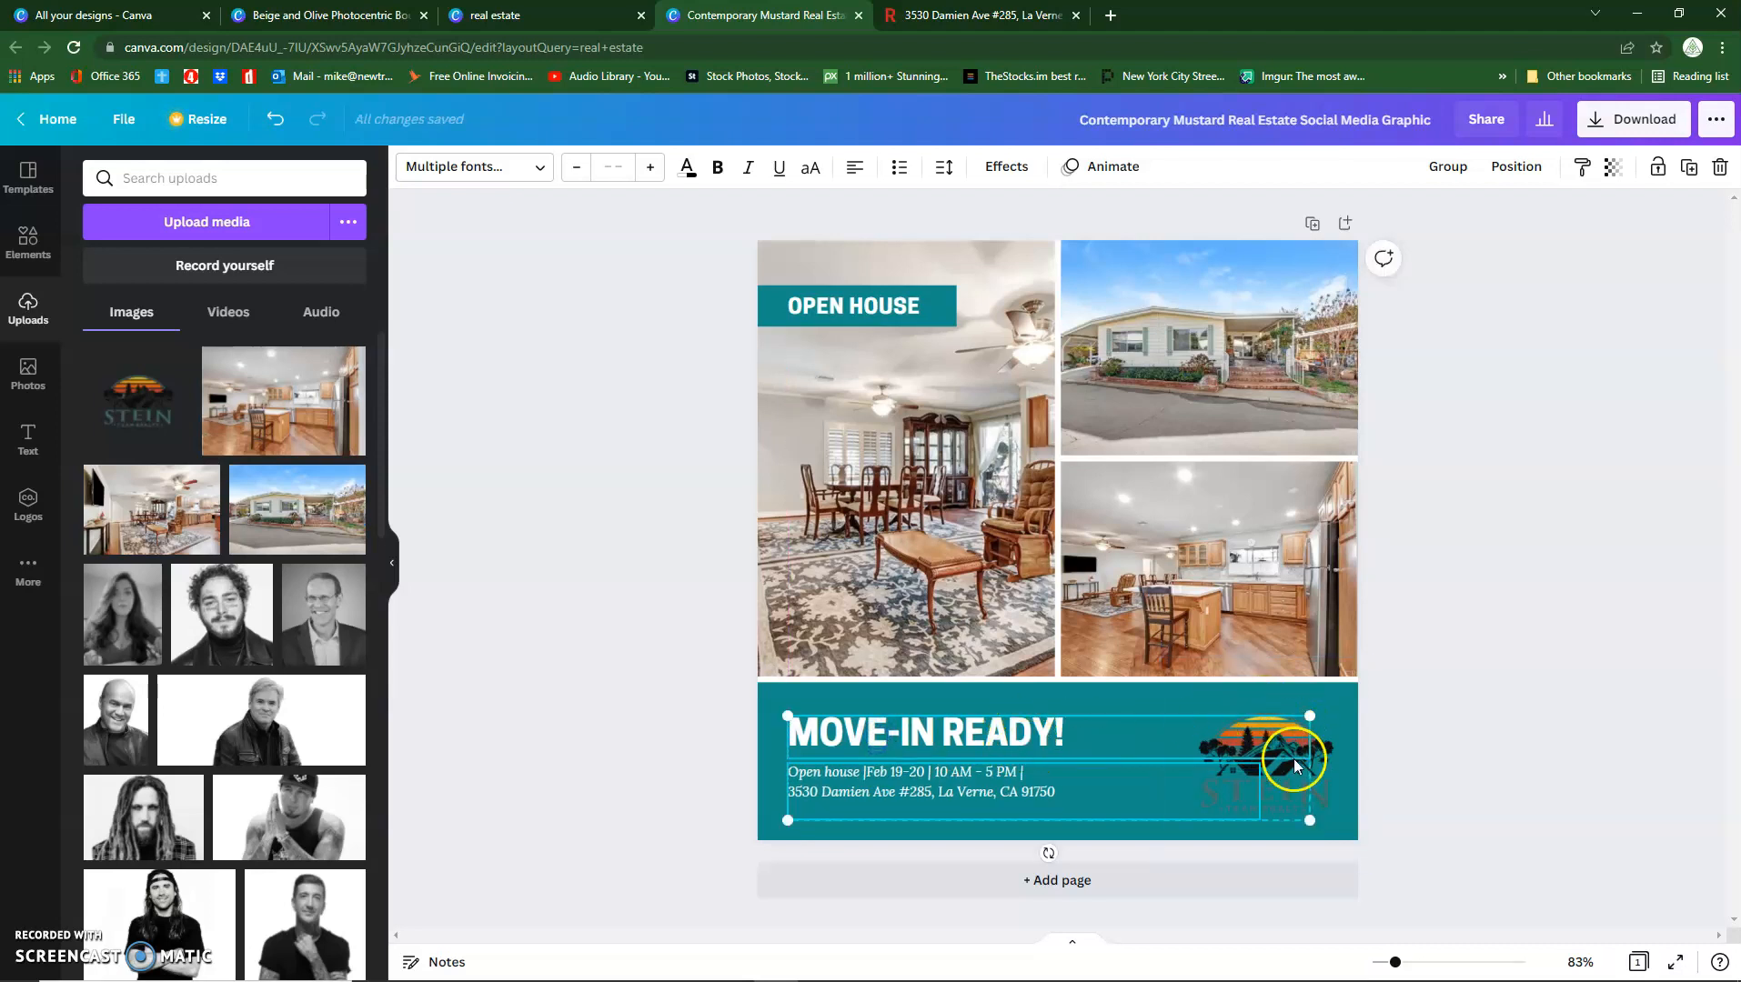
click(1327, 786)
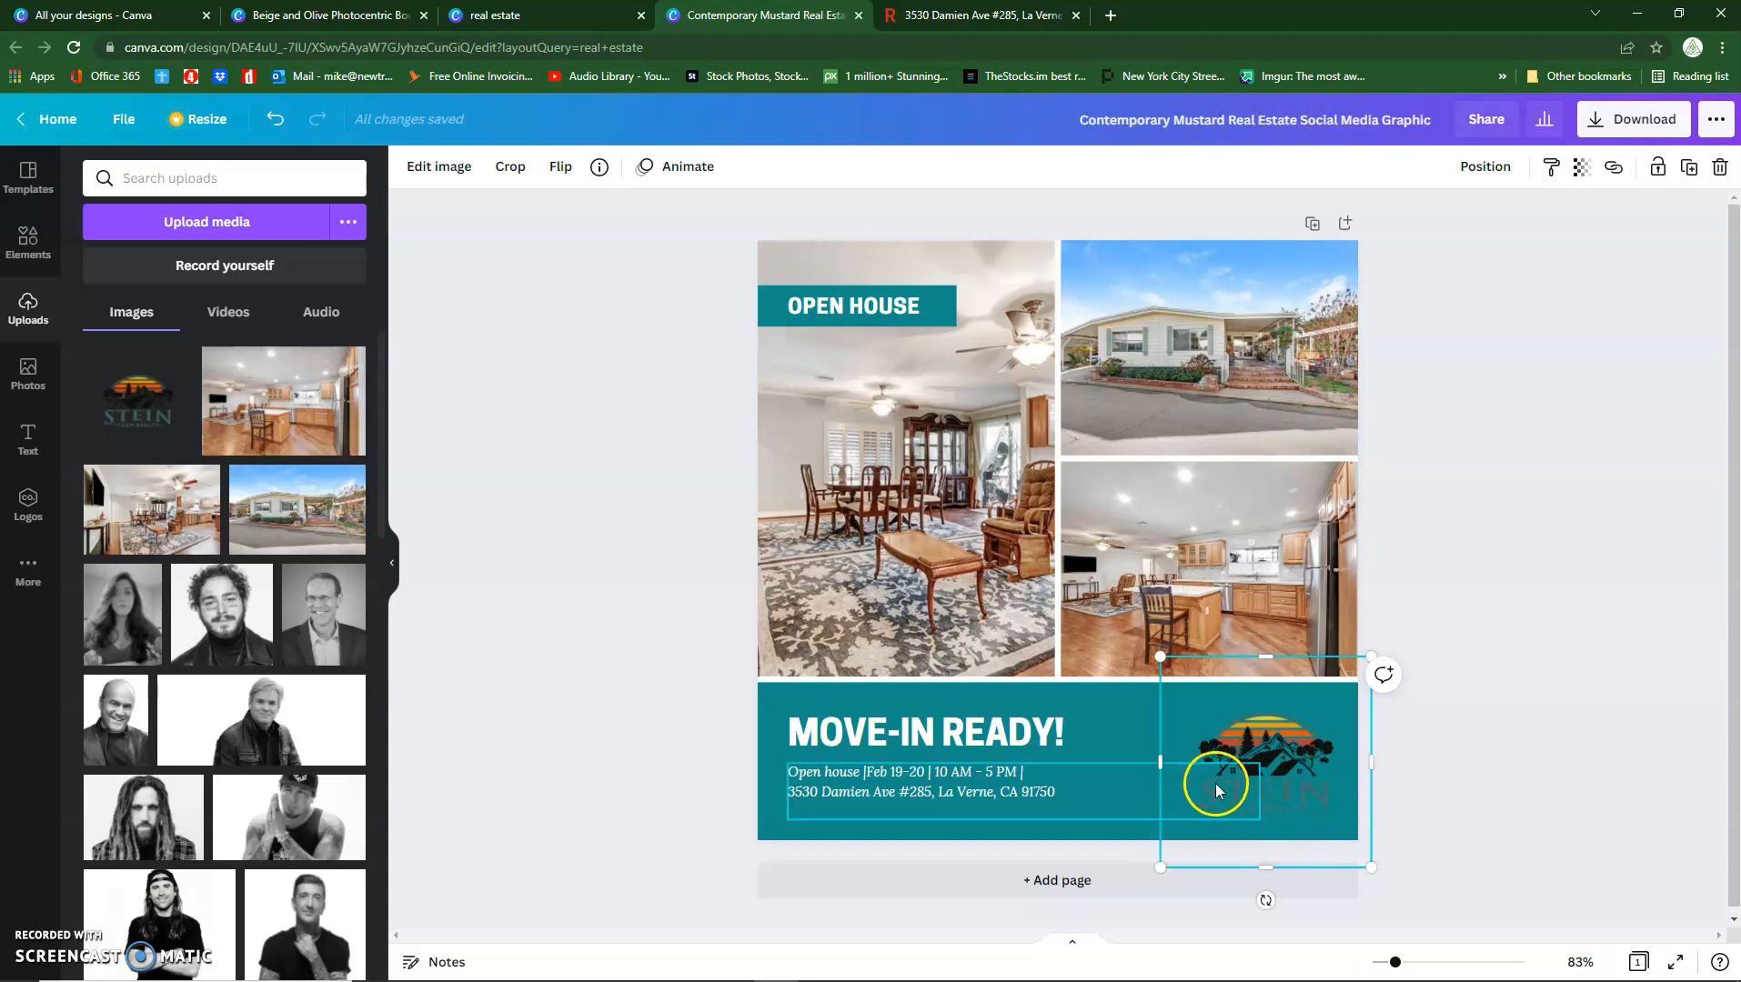
click(1050, 852)
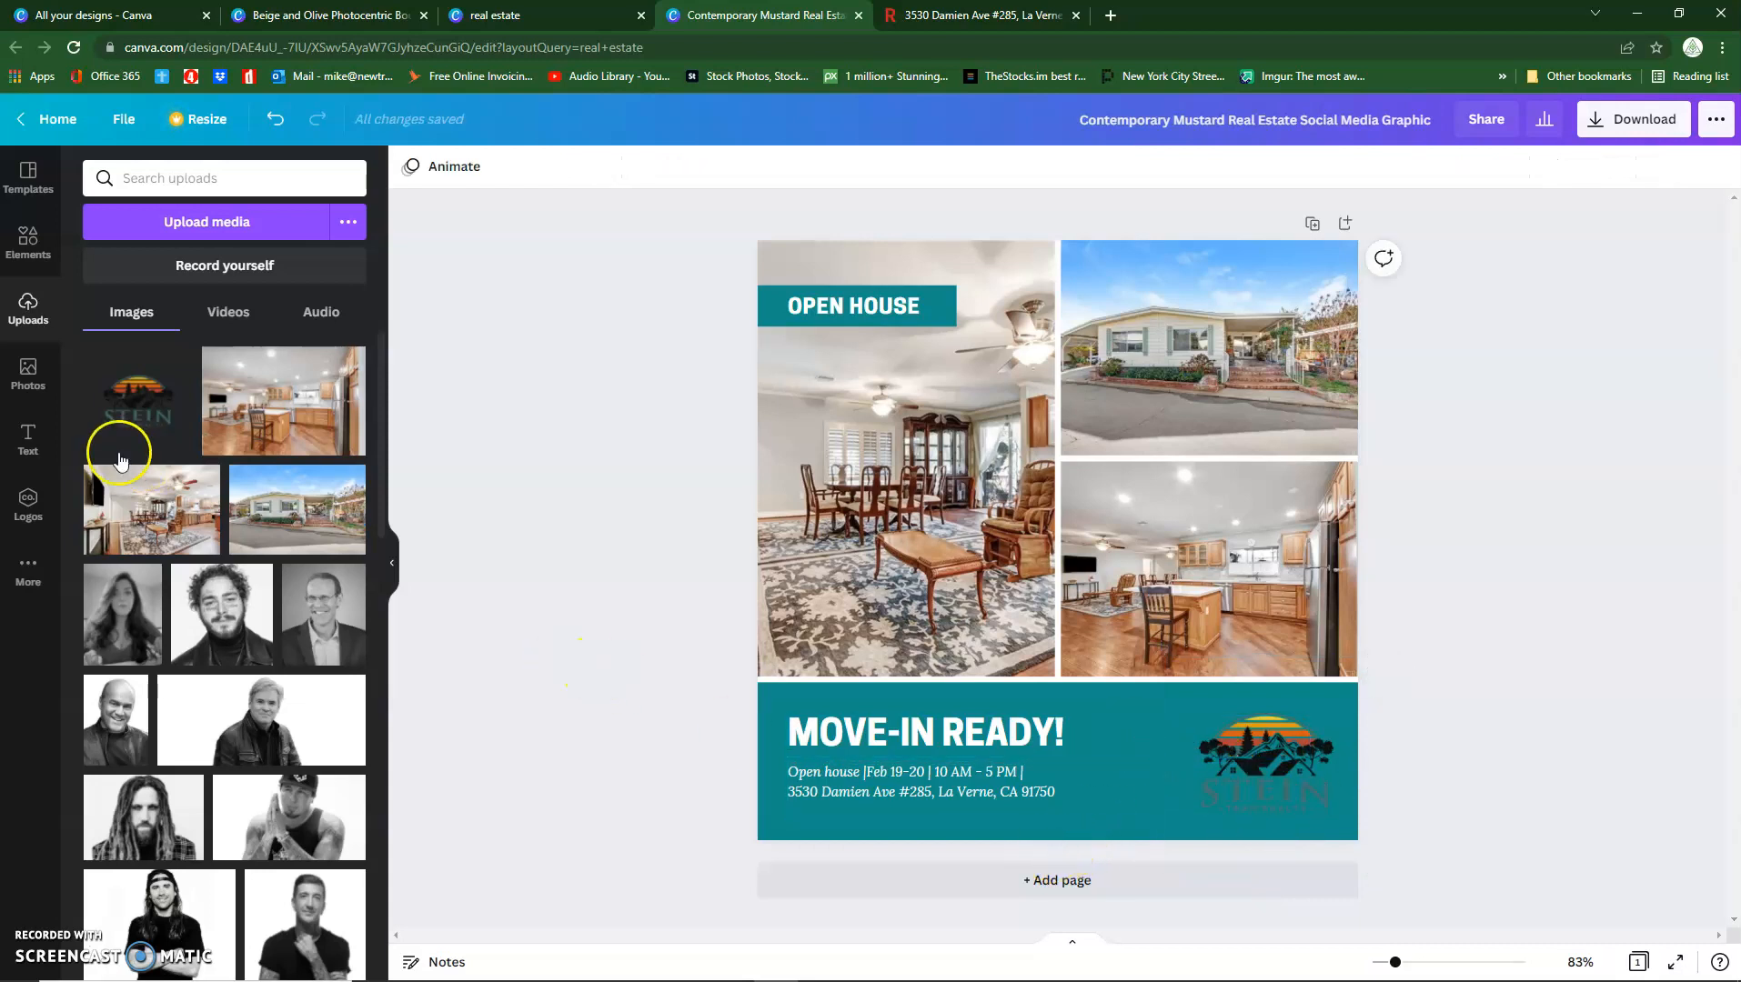
Step: Search the elements library for white square and add the plain white square to the design
click(28, 241)
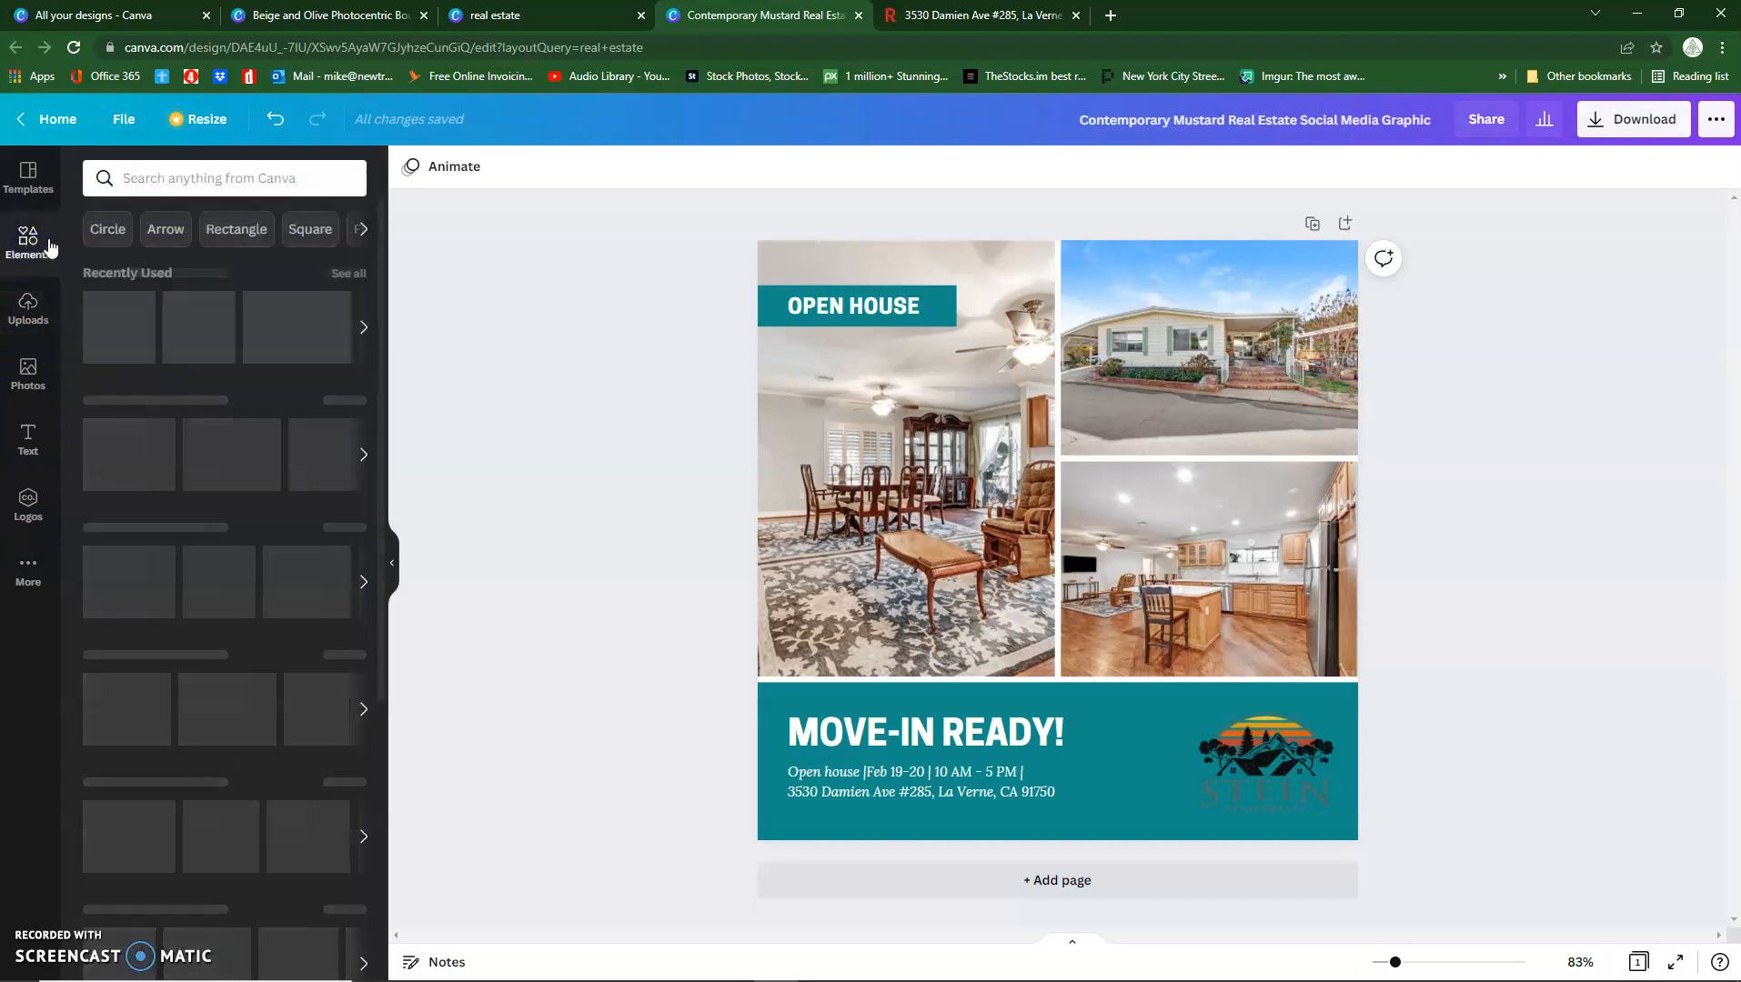
click(189, 175)
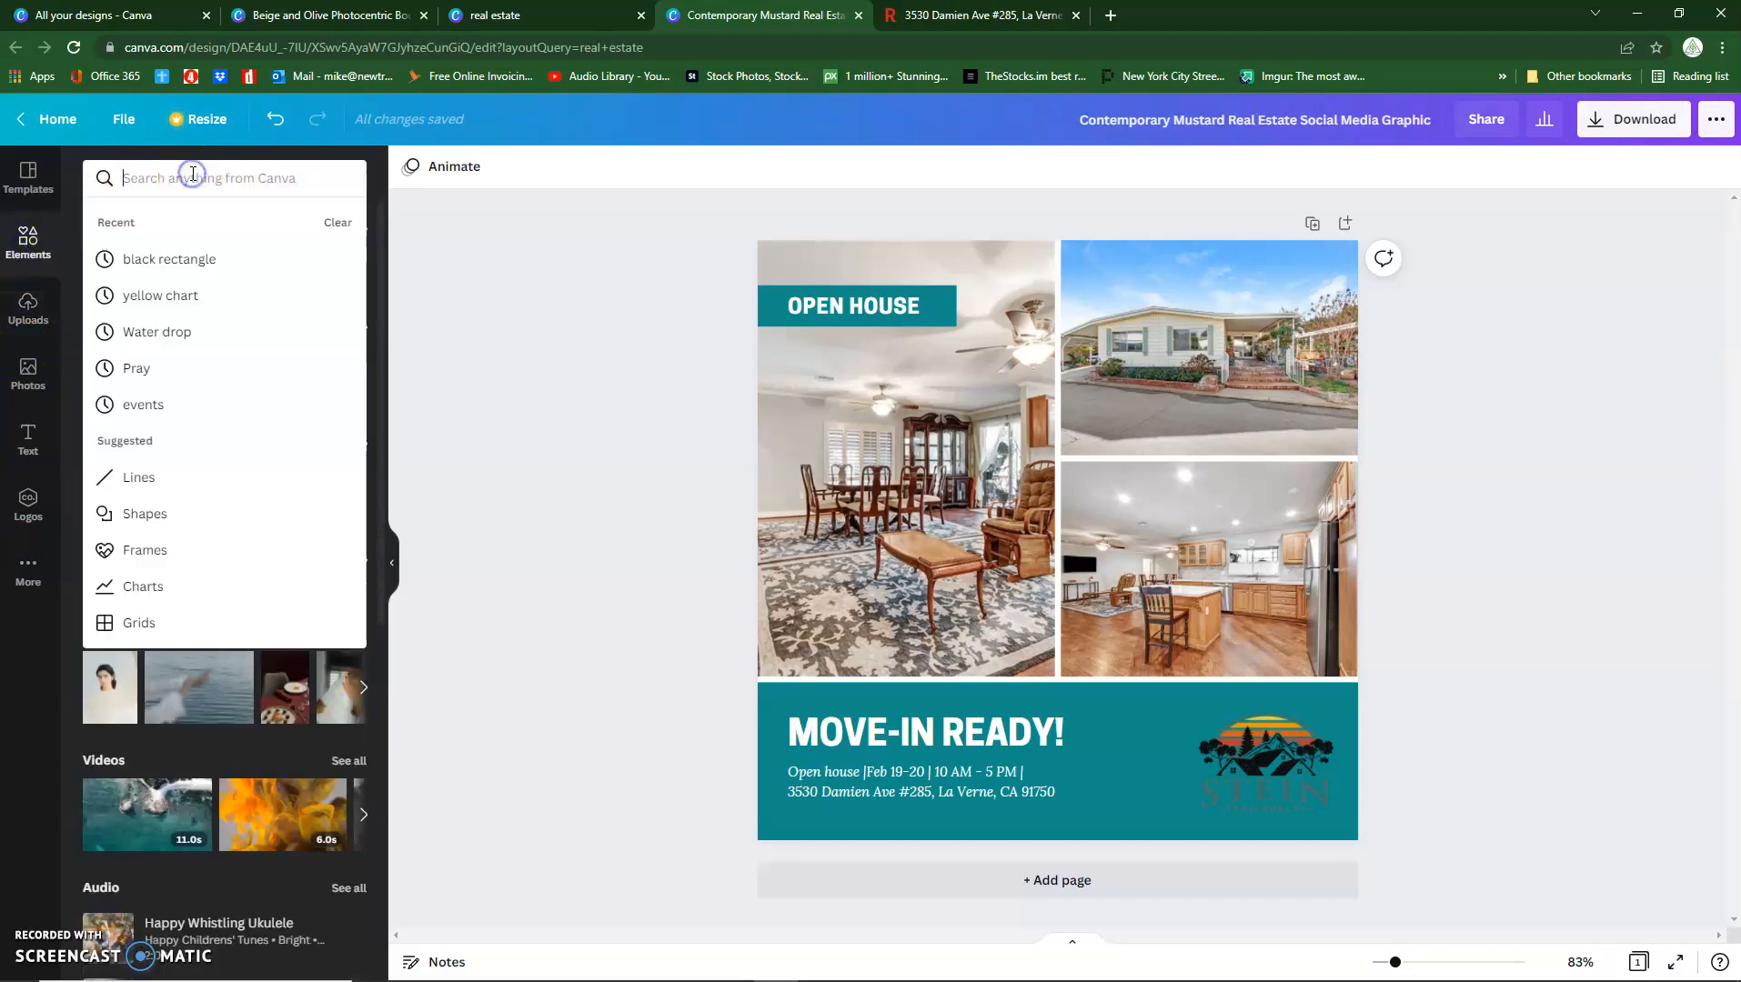
text(w)
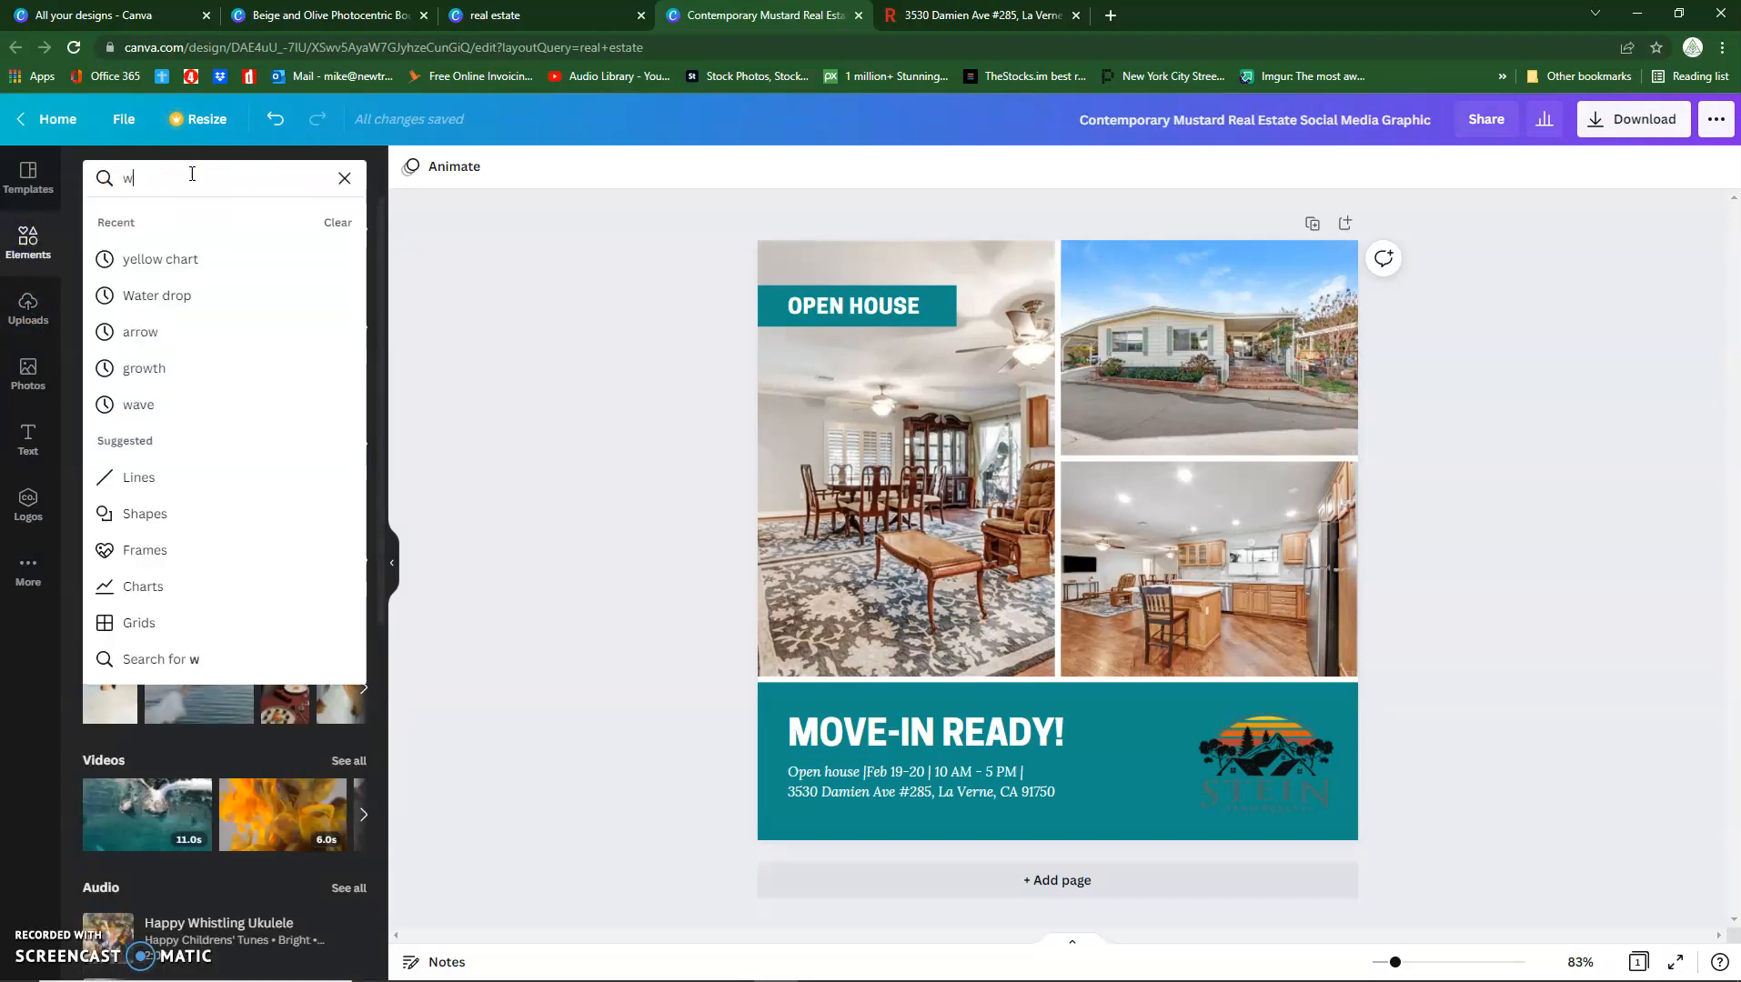
text(hite square)
key(Return)
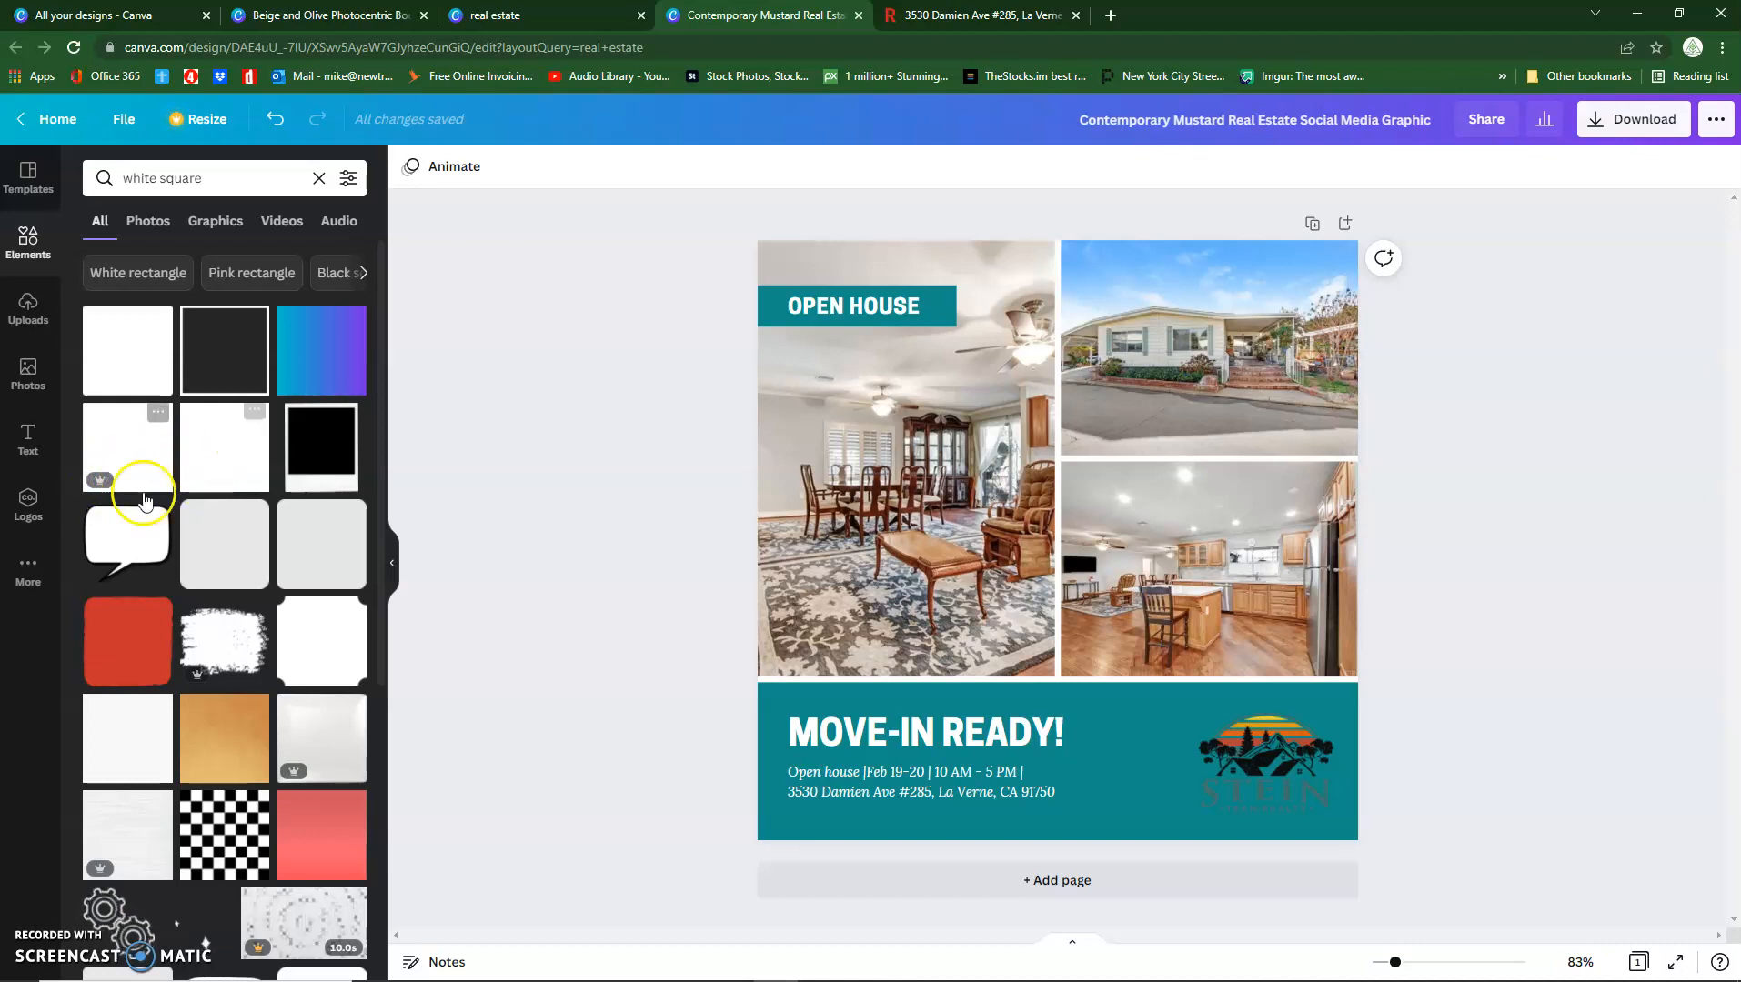
click(127, 379)
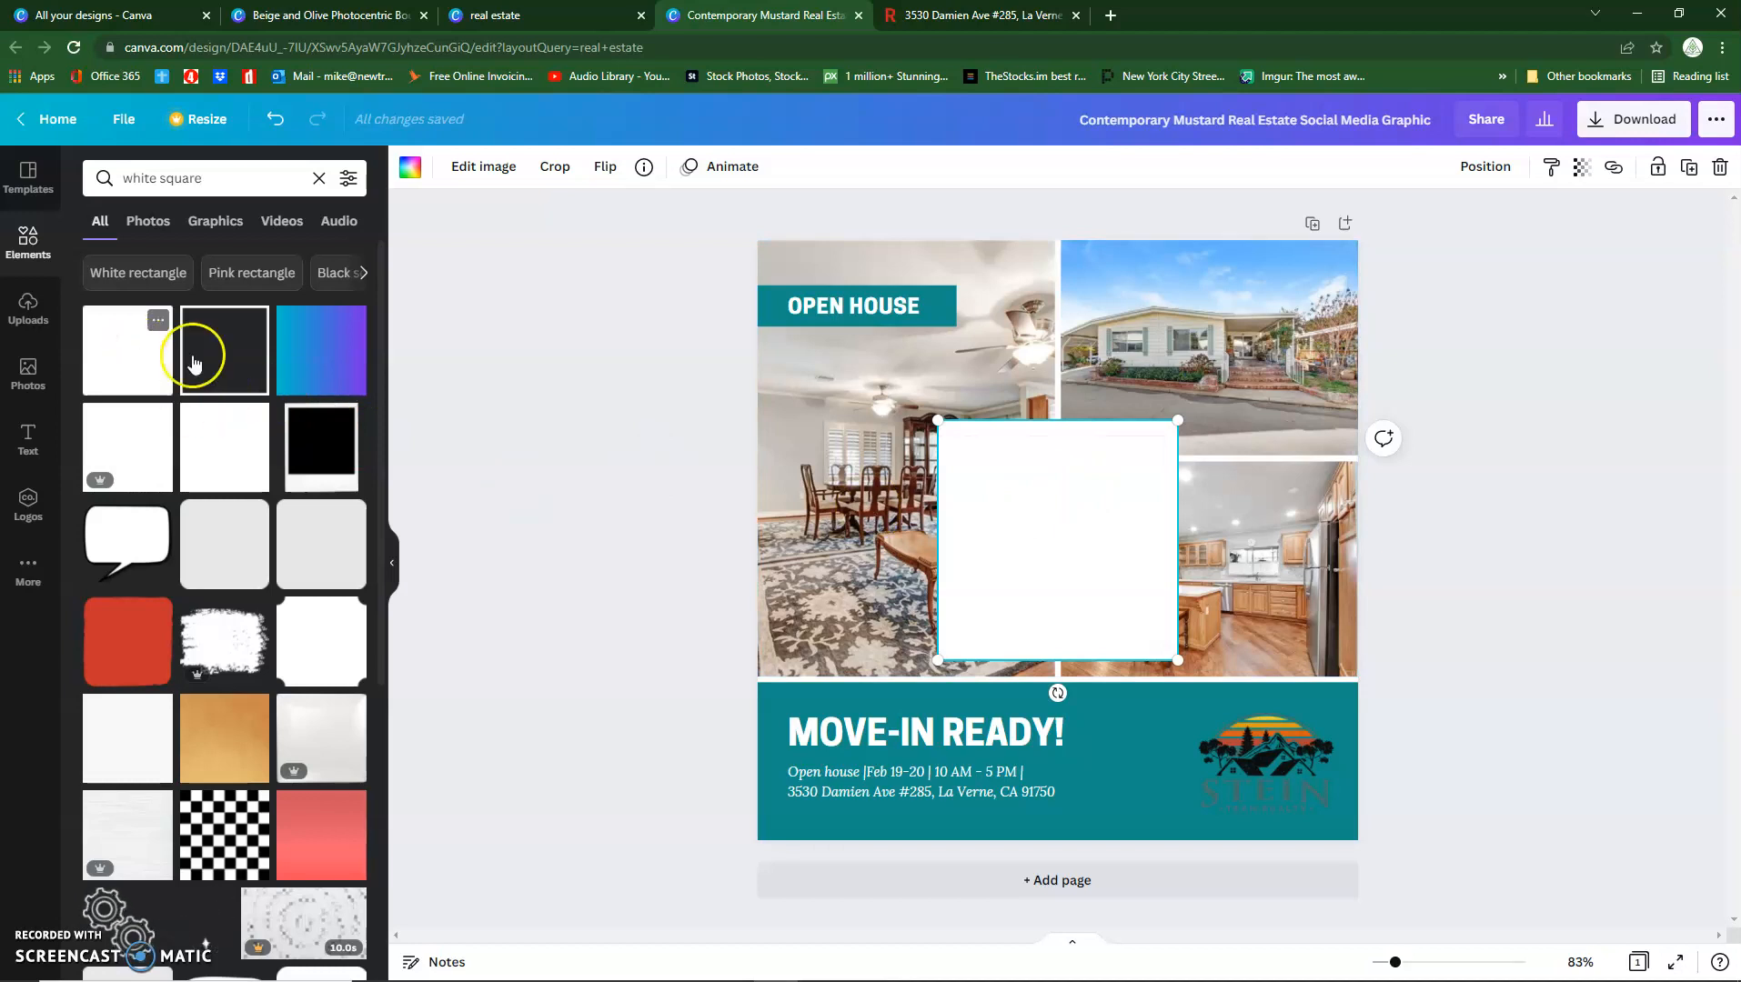
Step: Move the white square over the logo end of the teal band and send it to the back of the layers
drag(1092, 540, 1251, 787)
drag(1250, 788, 1248, 789)
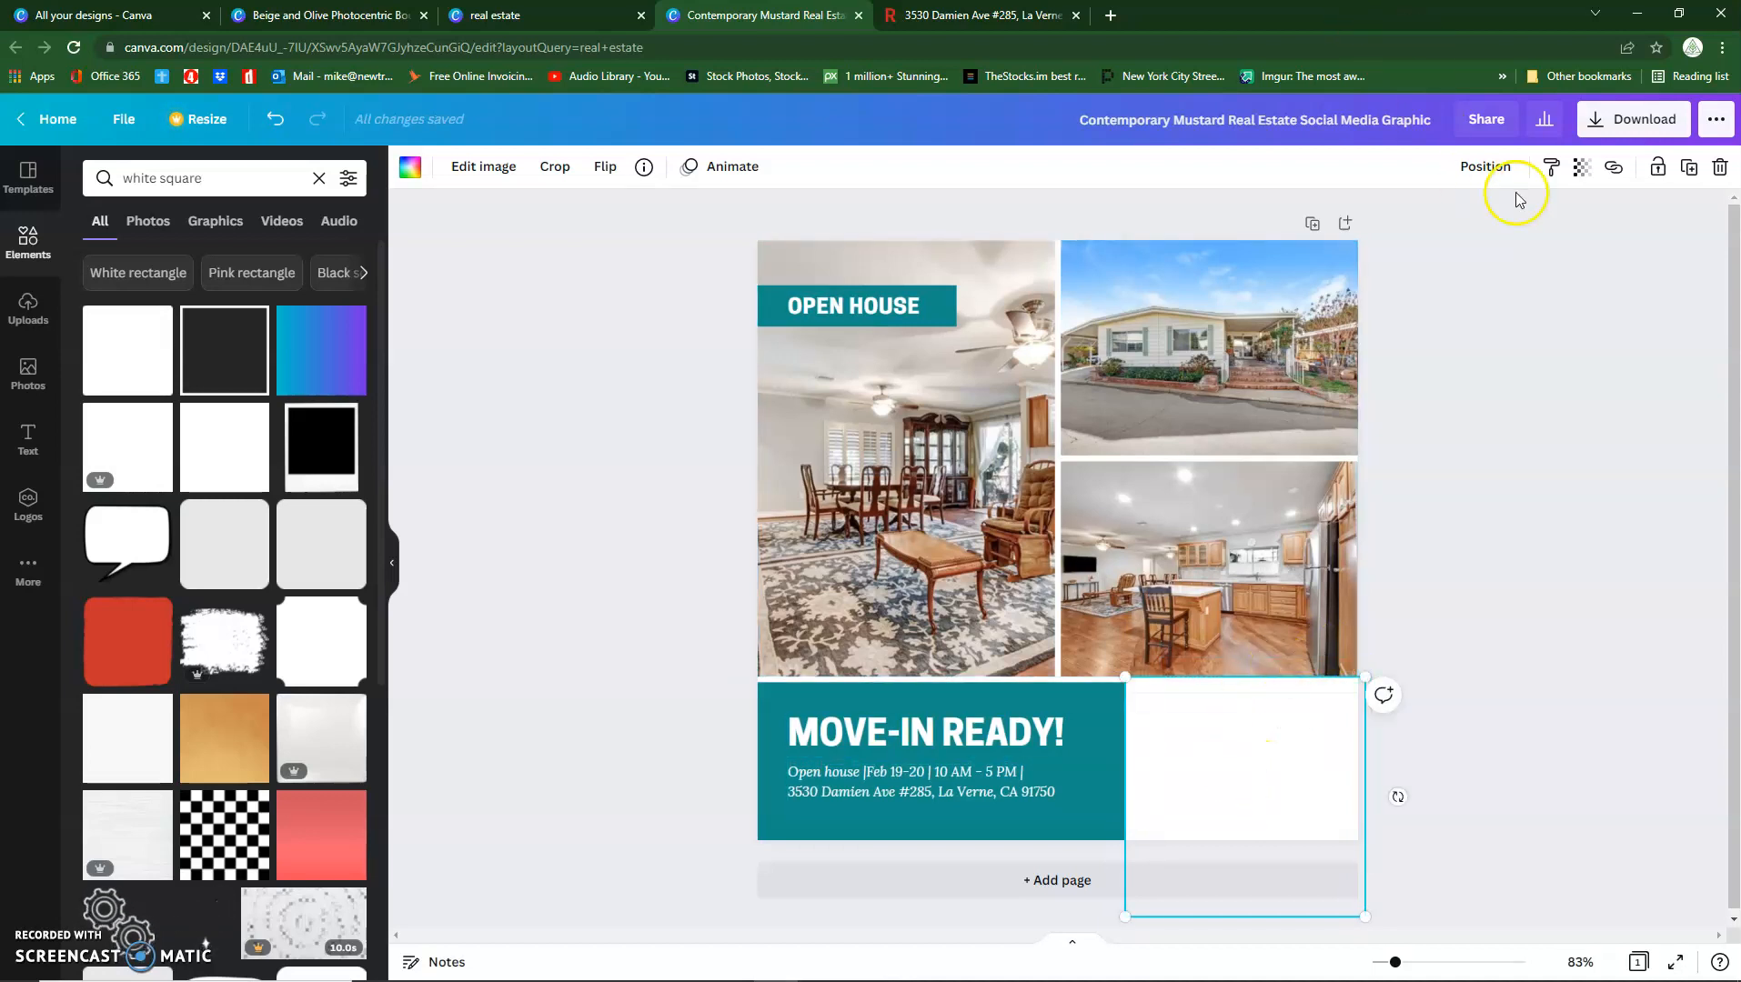
click(1495, 168)
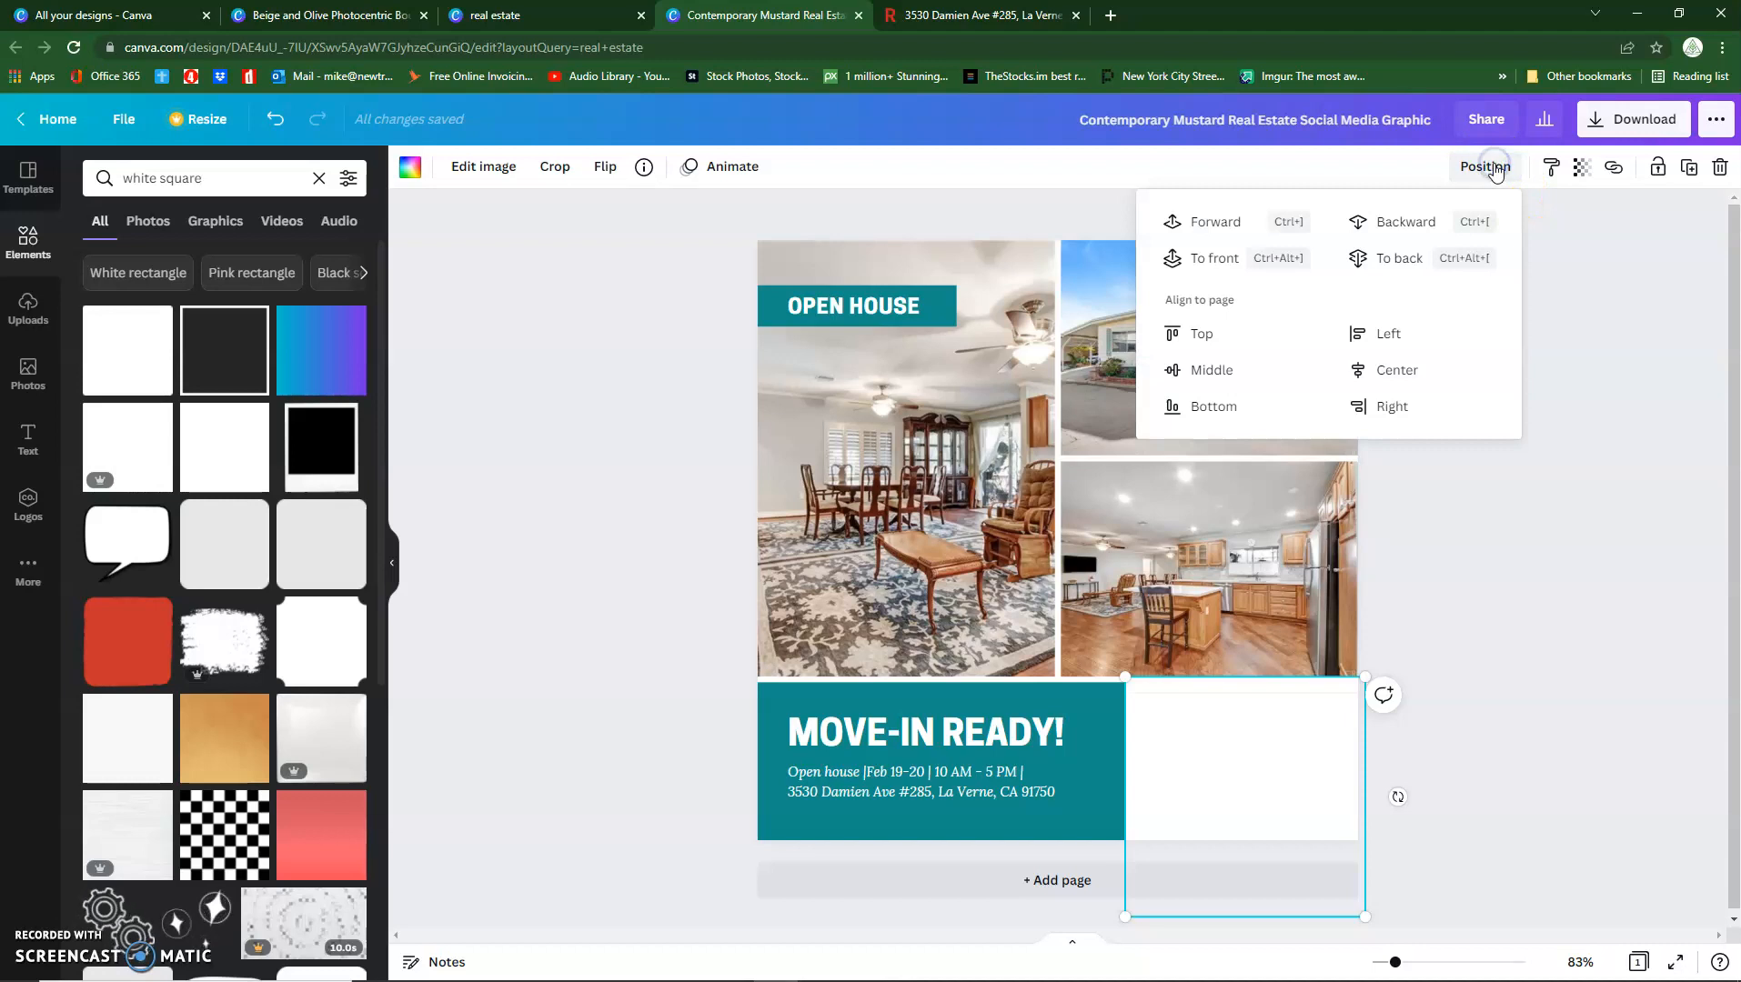
click(1405, 259)
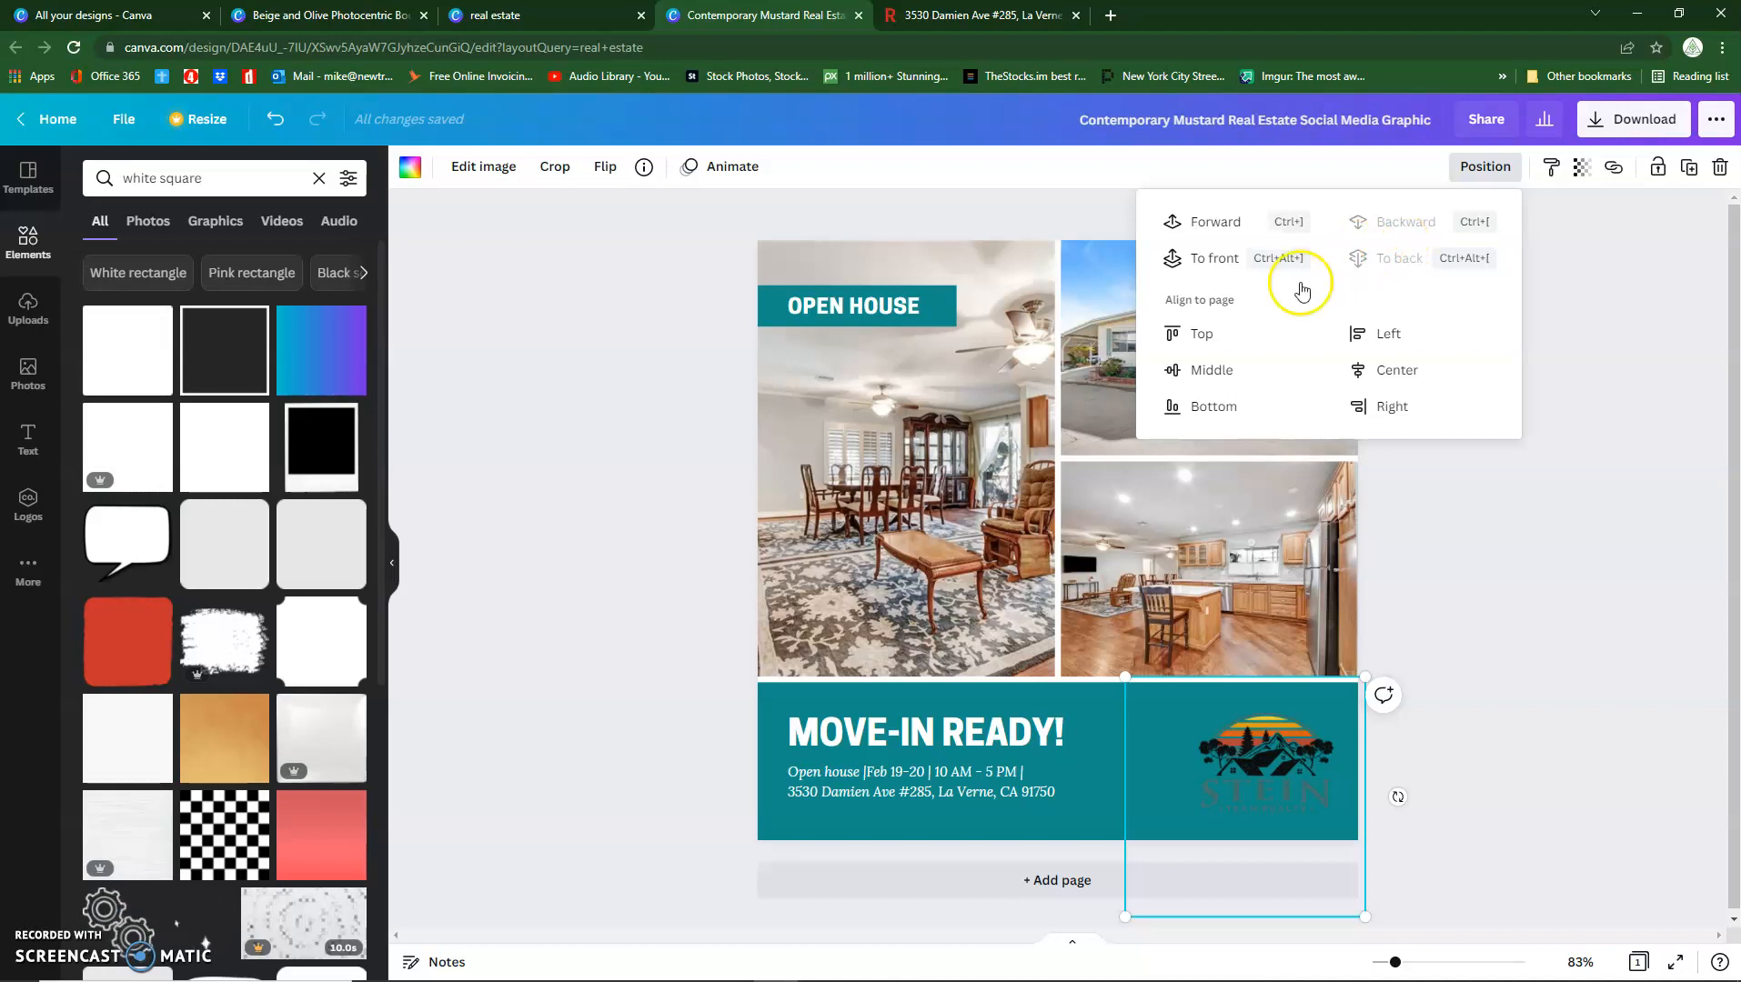
Step: Bring the logo forward in the layer order and send it backward again
click(792, 826)
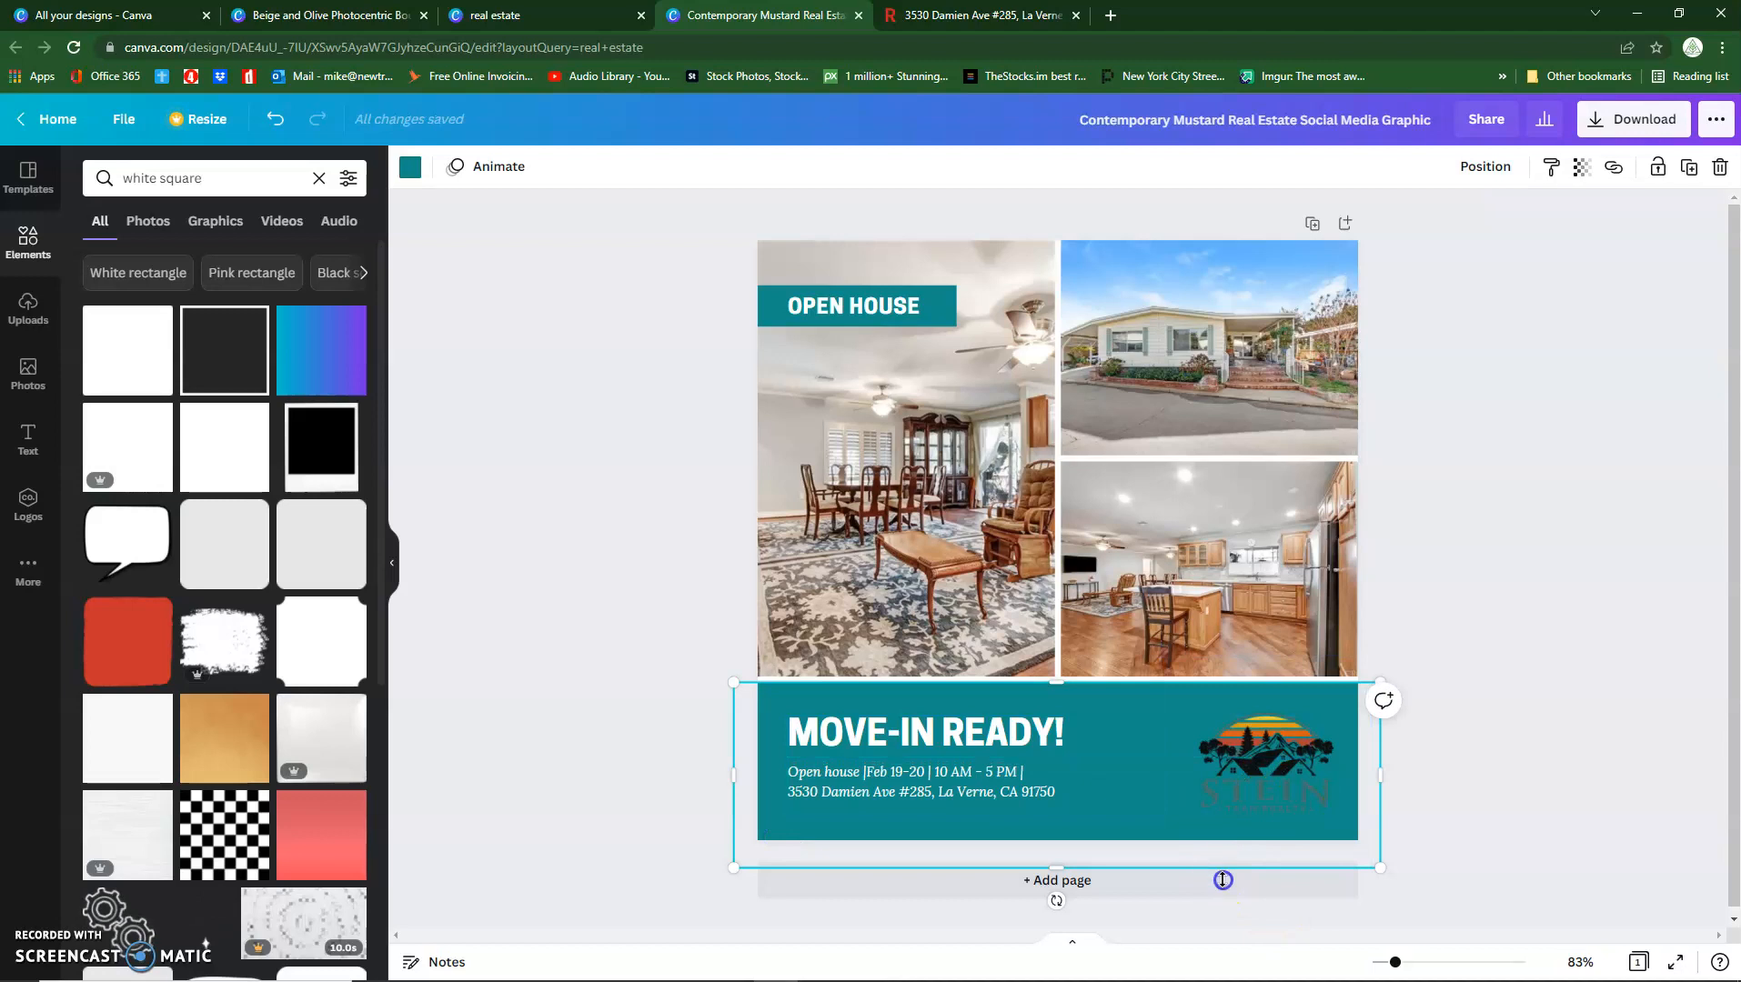
click(1307, 836)
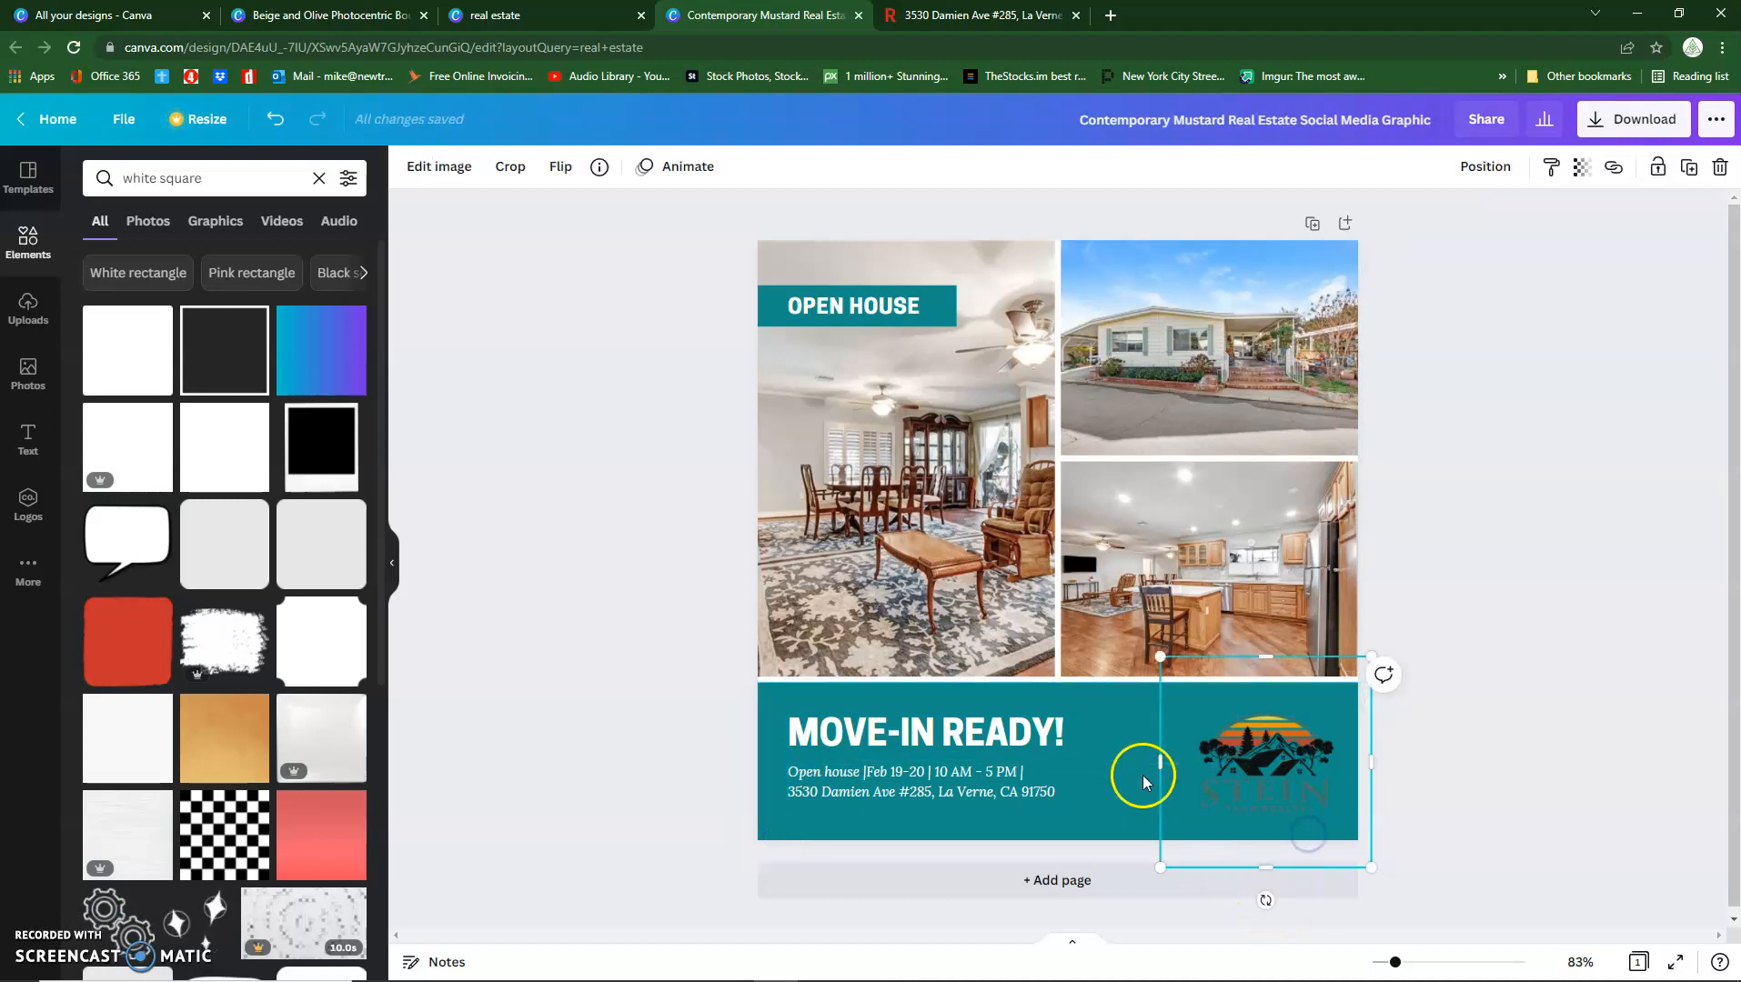
click(1497, 167)
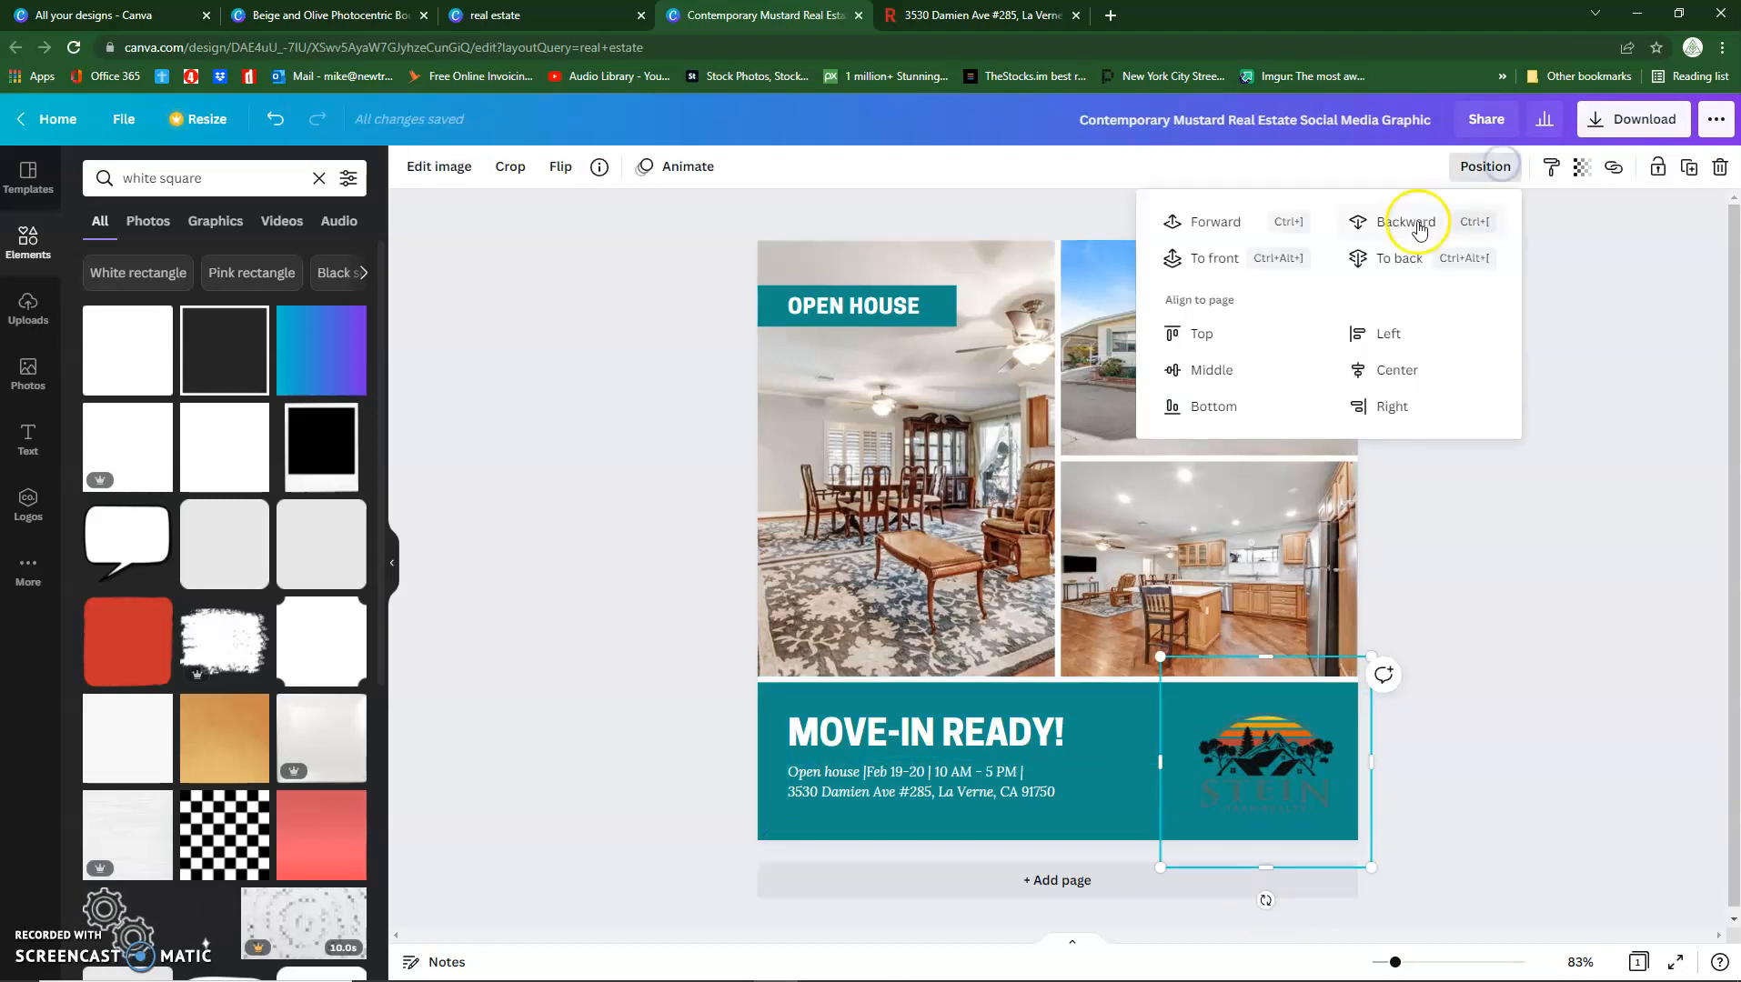
click(1213, 228)
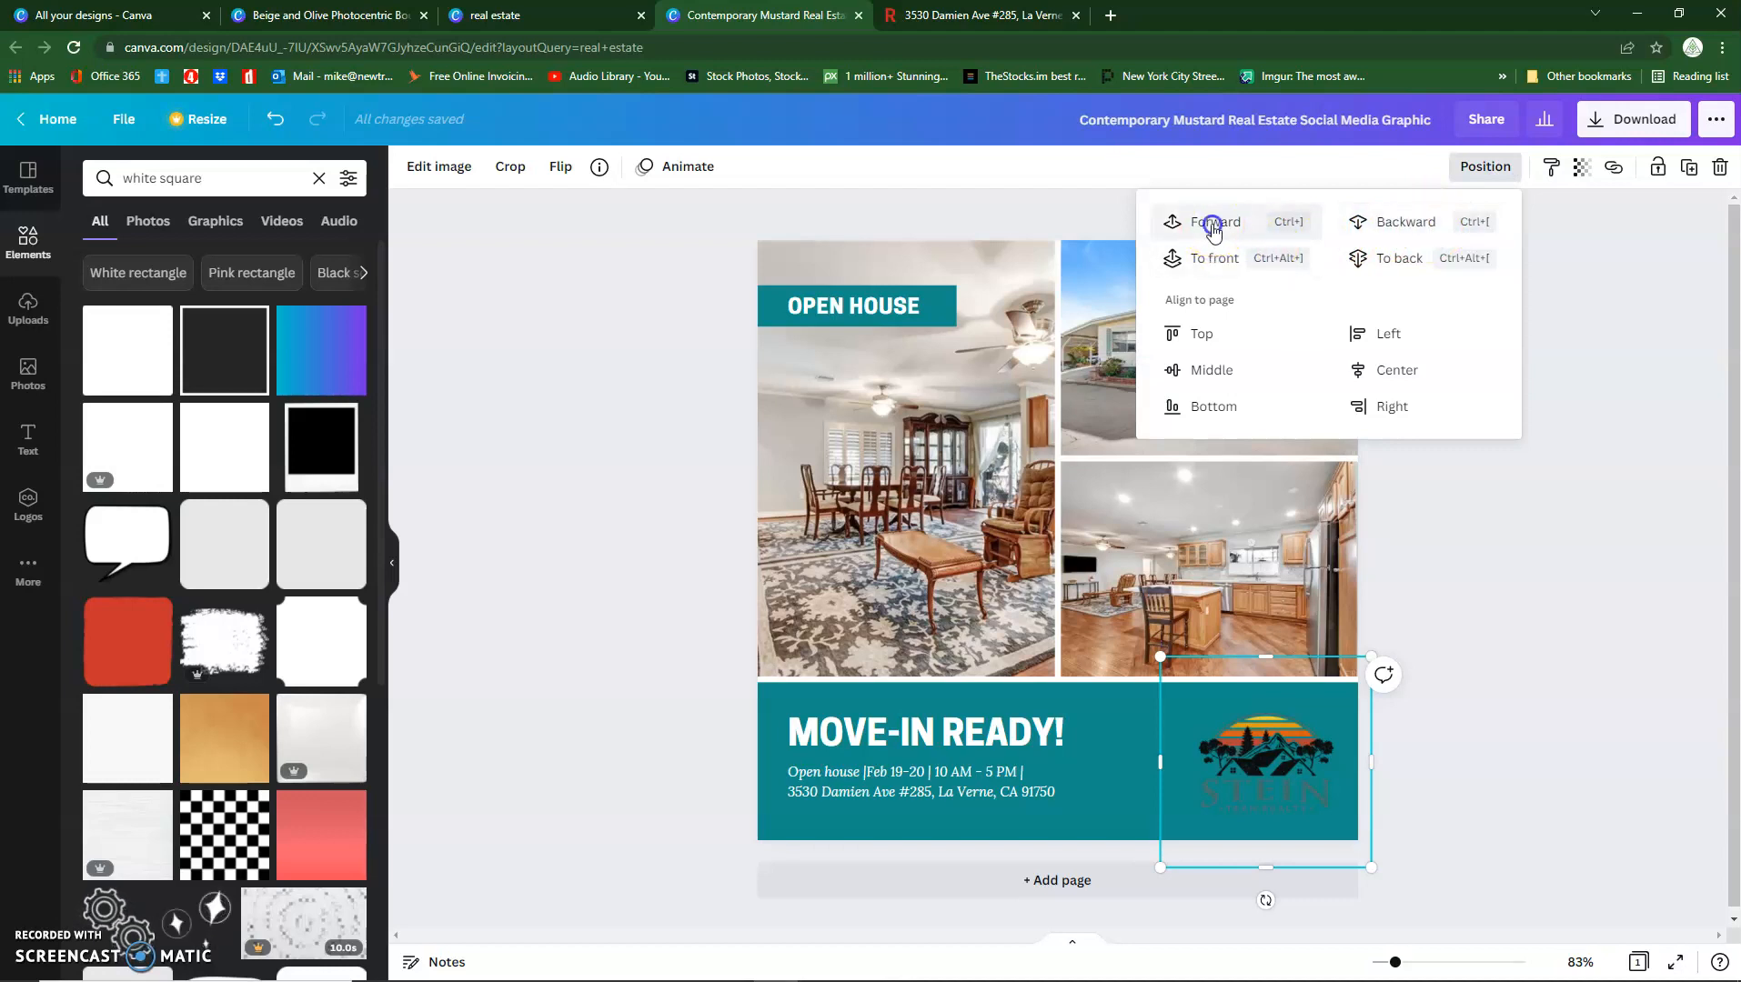
click(1205, 225)
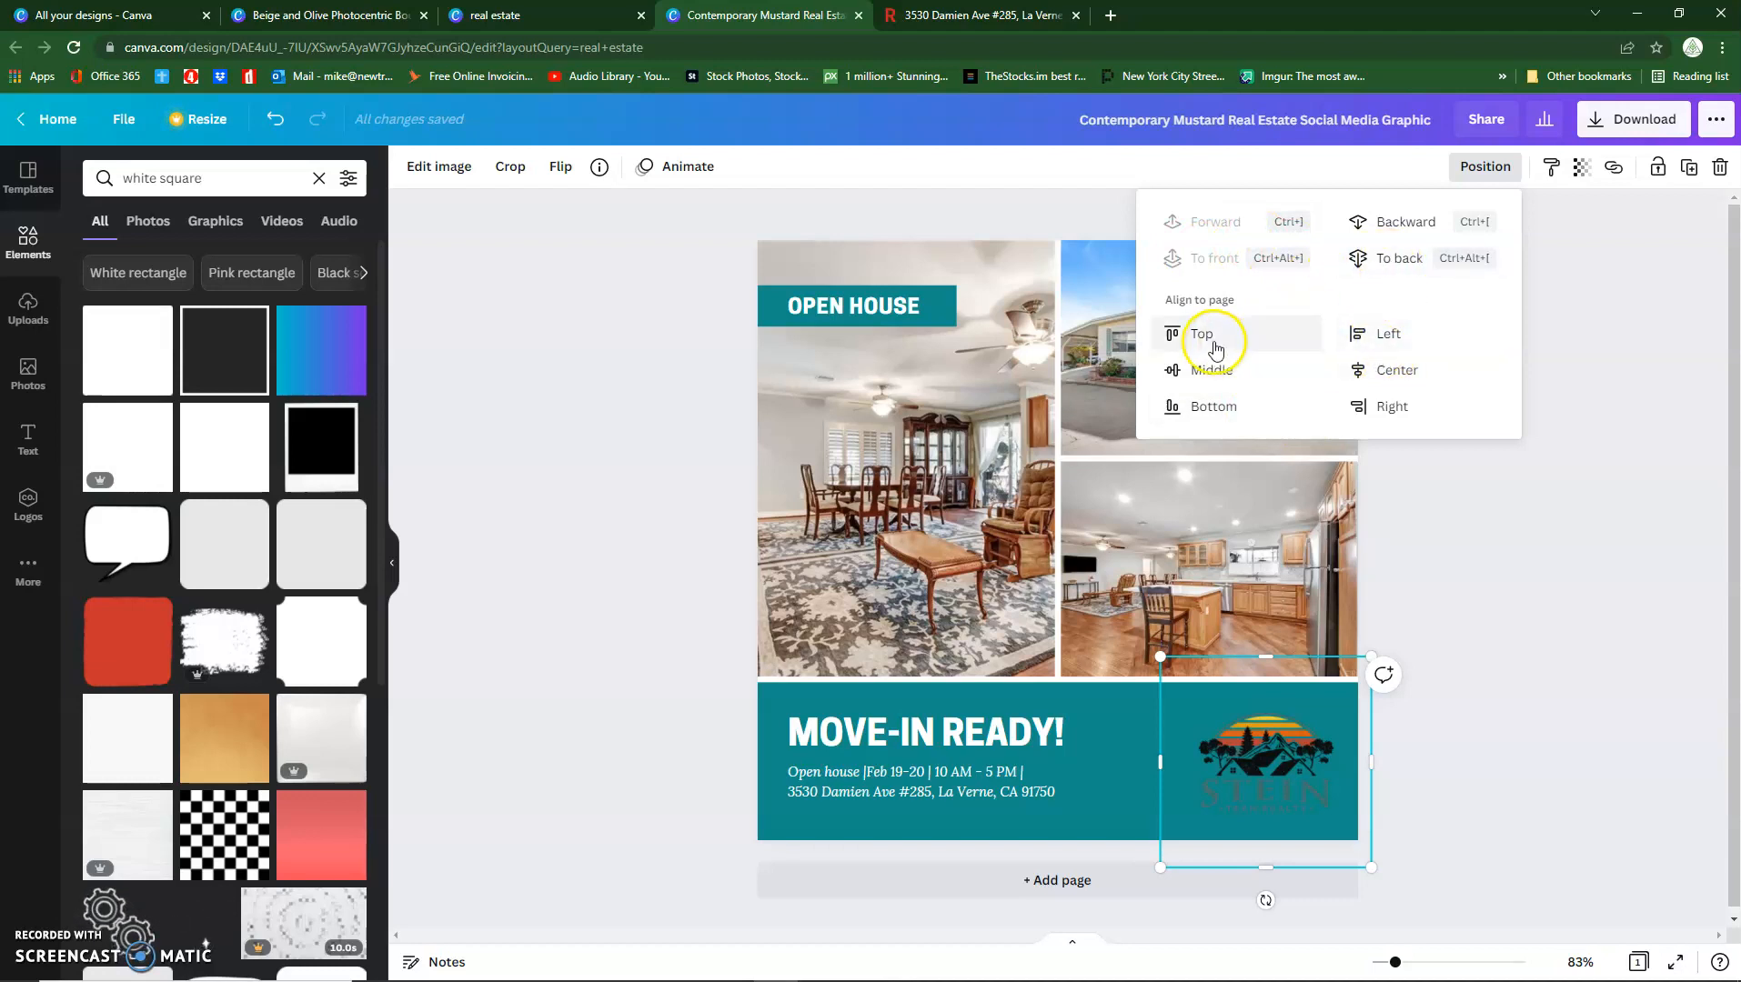
click(1394, 230)
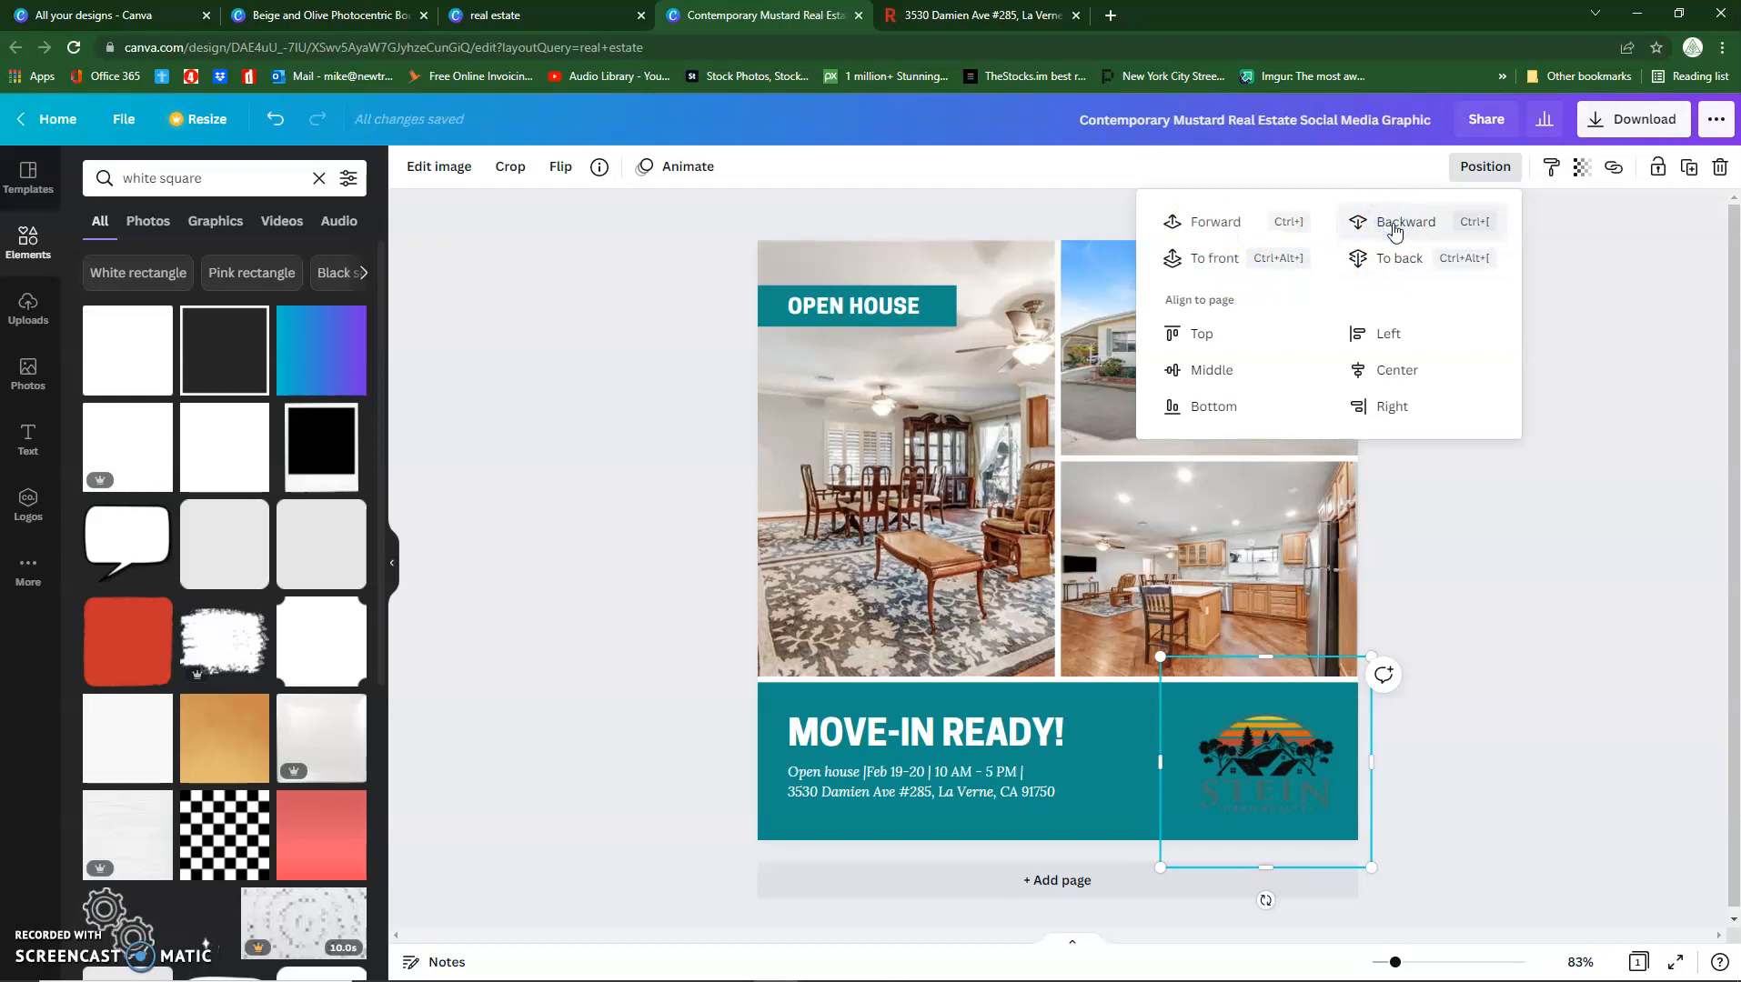
Step: Shorten the teal band so it ends just before the logo, and adjust the logo's position within the white area
click(1182, 831)
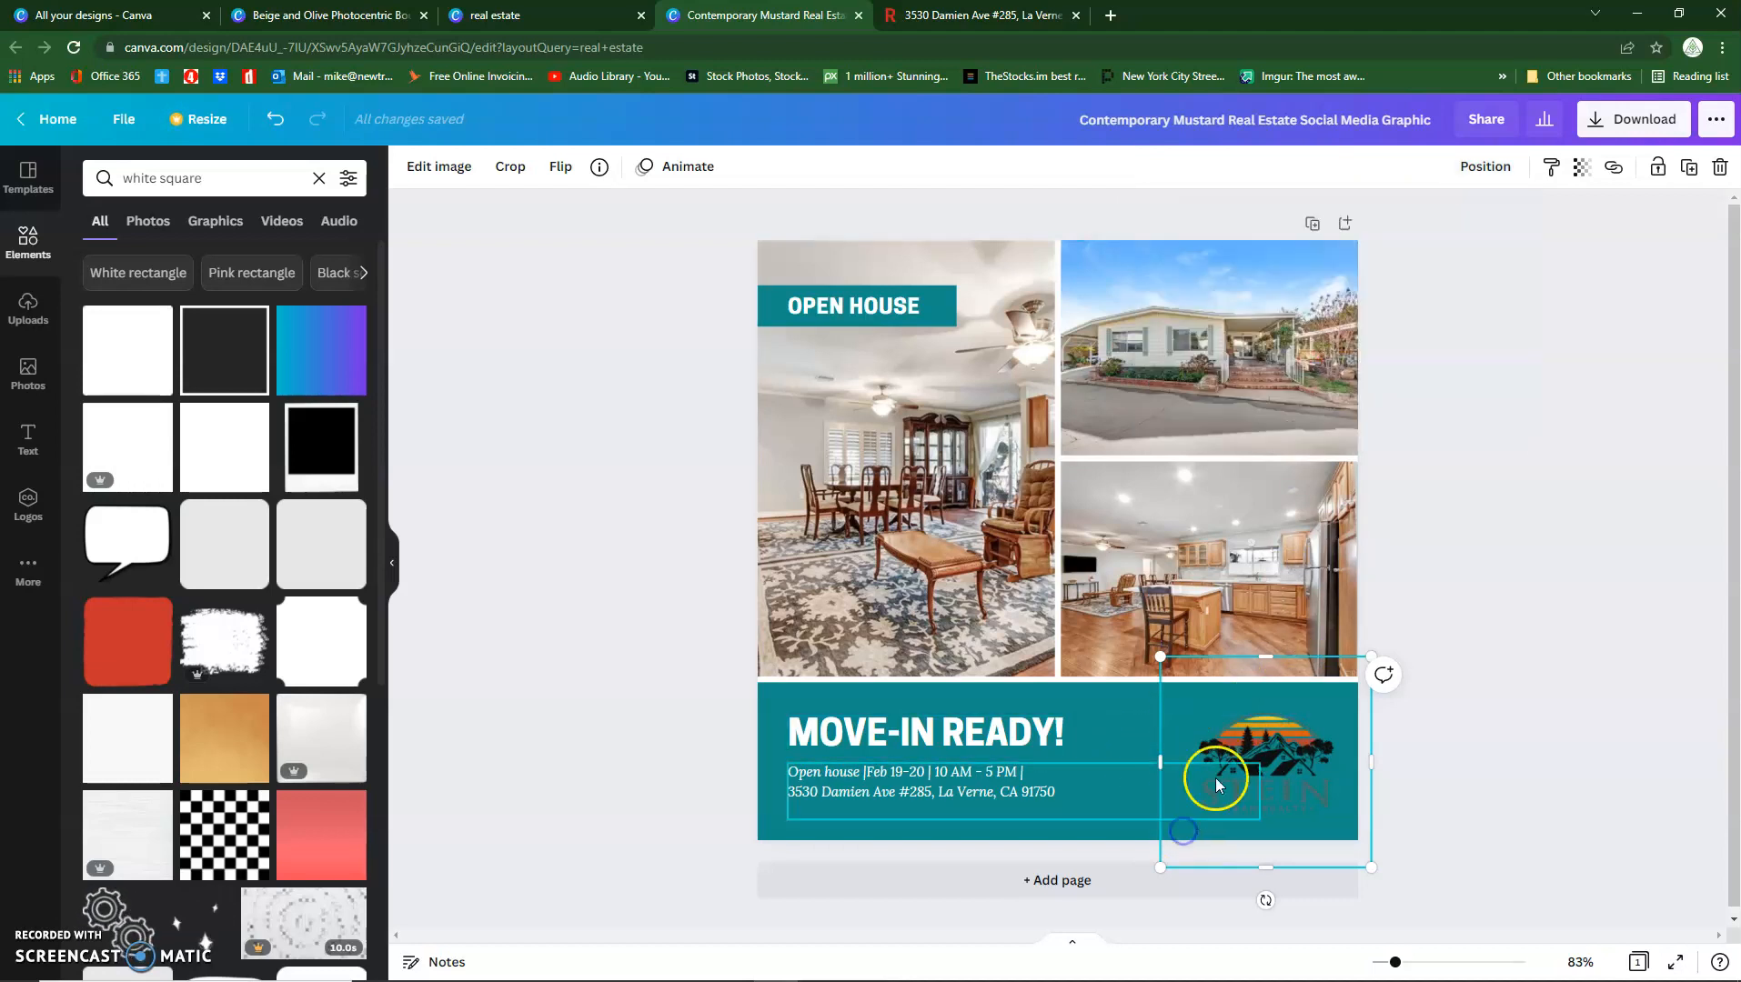
click(1153, 743)
click(1097, 818)
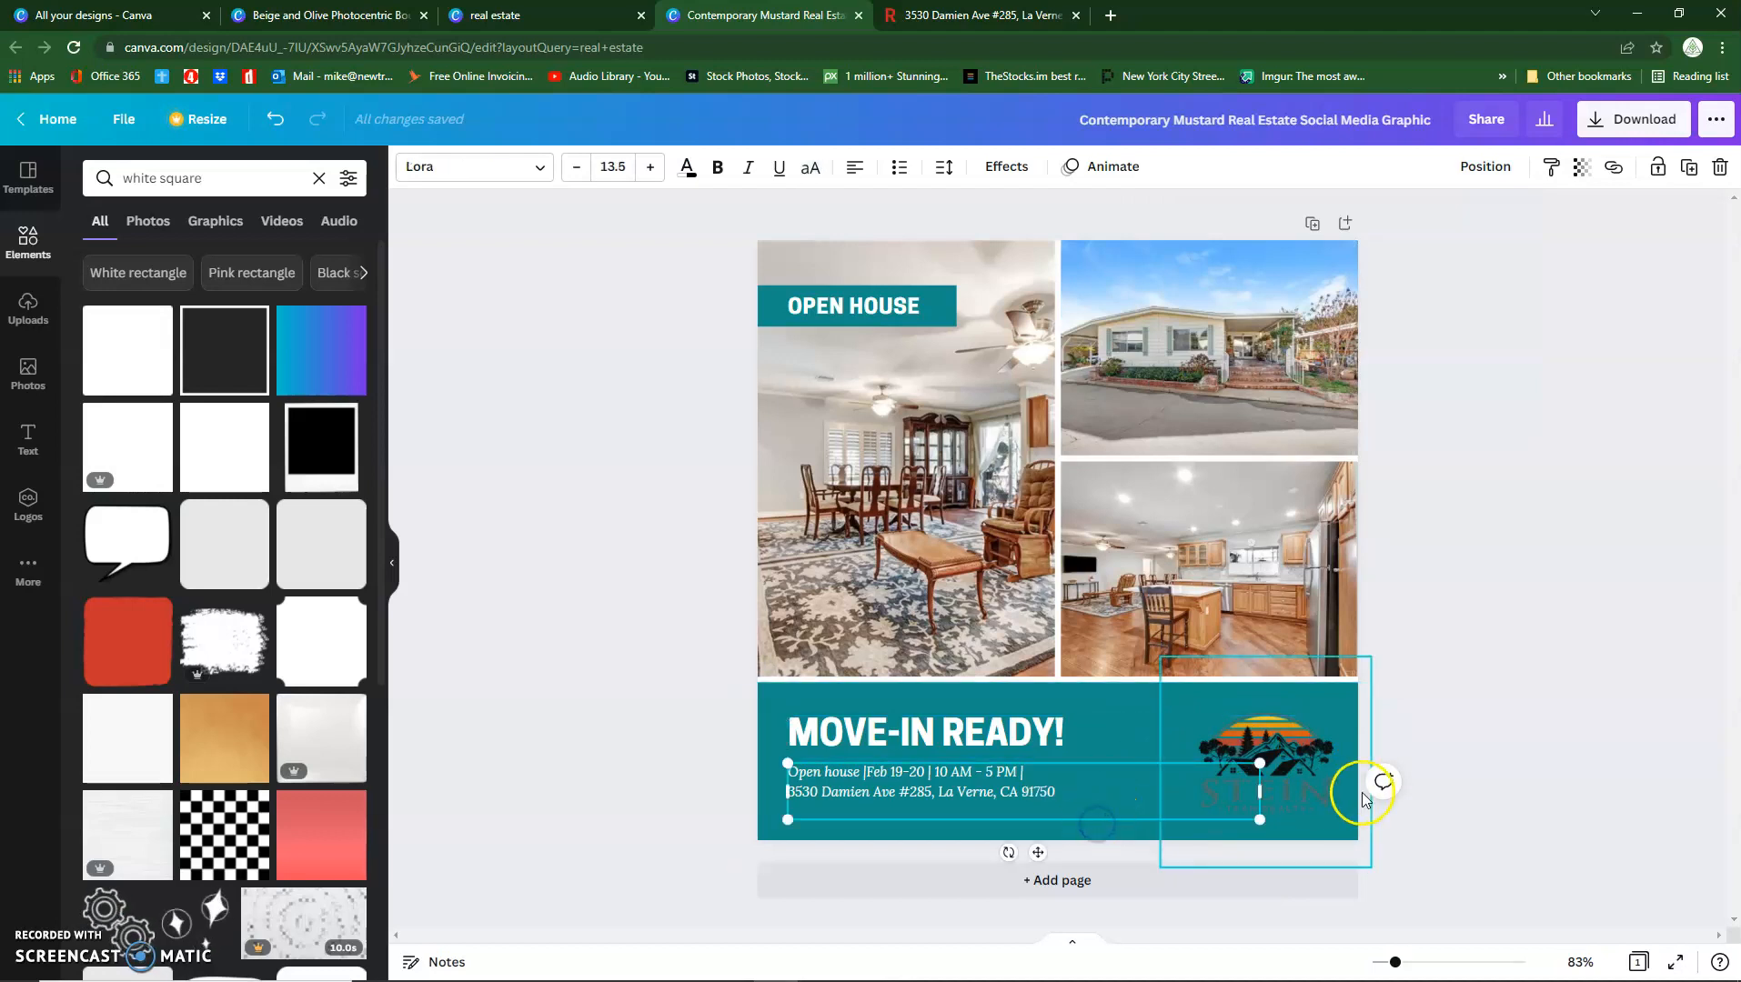
drag(768, 829, 770, 840)
click(771, 686)
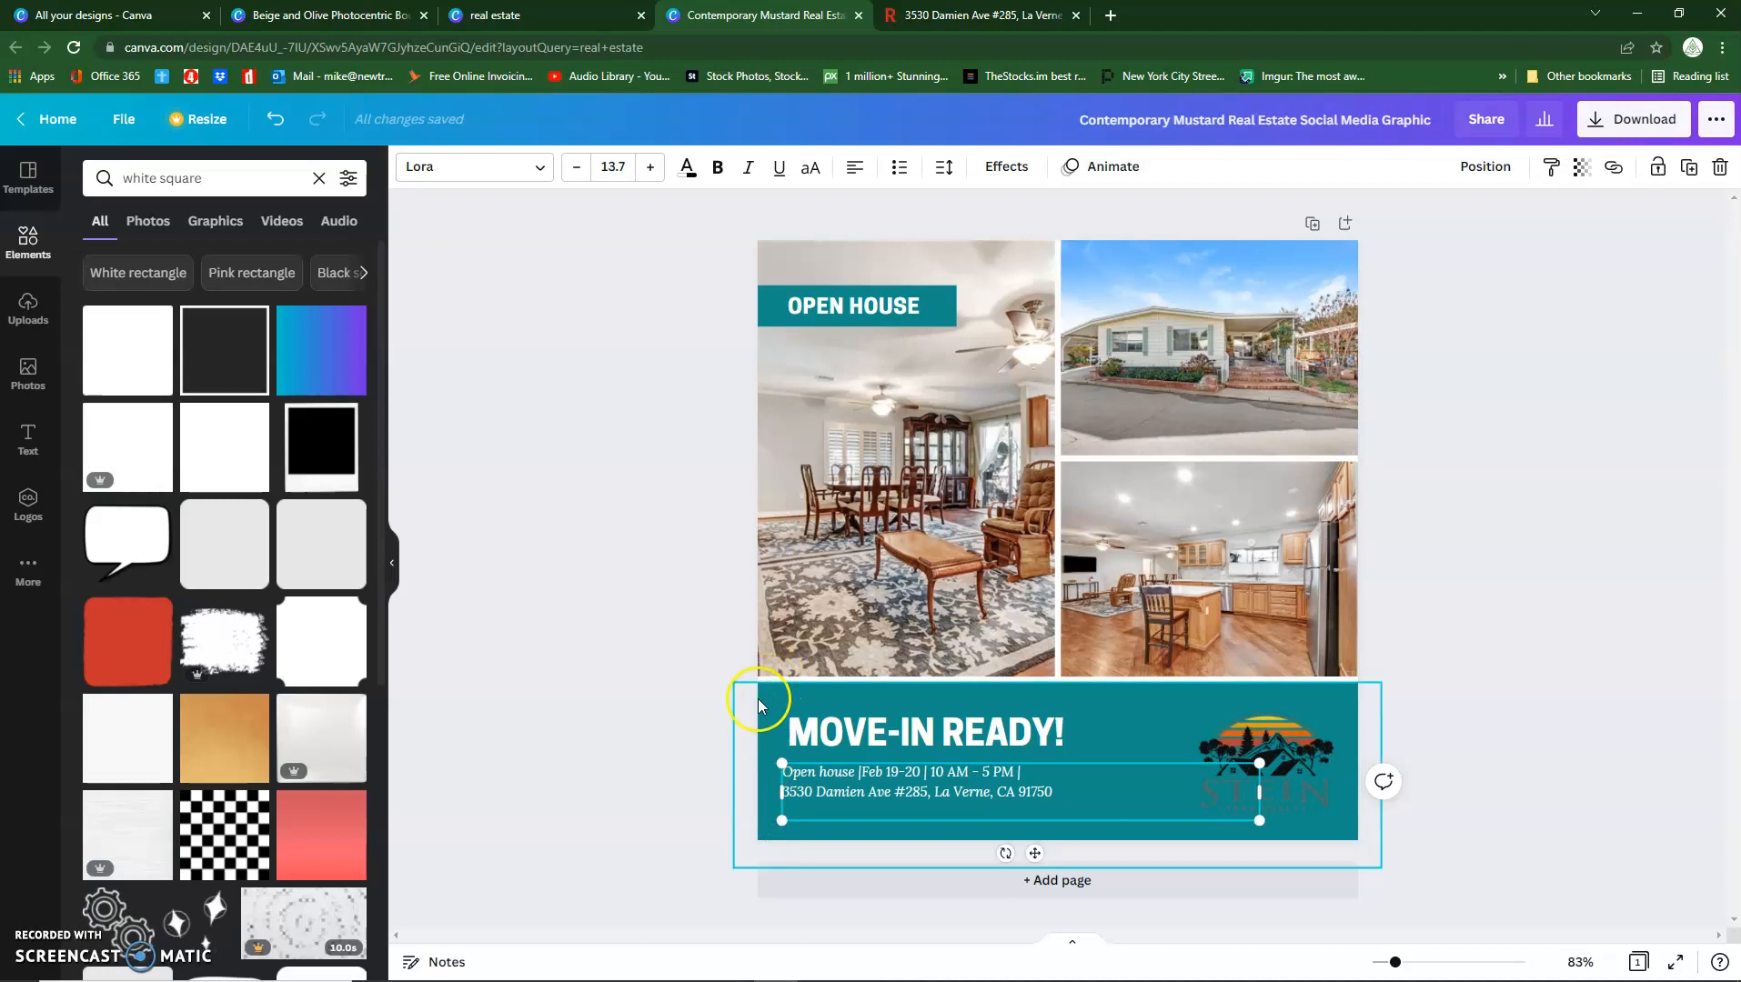
drag(1367, 777, 1159, 786)
drag(1265, 790, 1299, 785)
click(1562, 728)
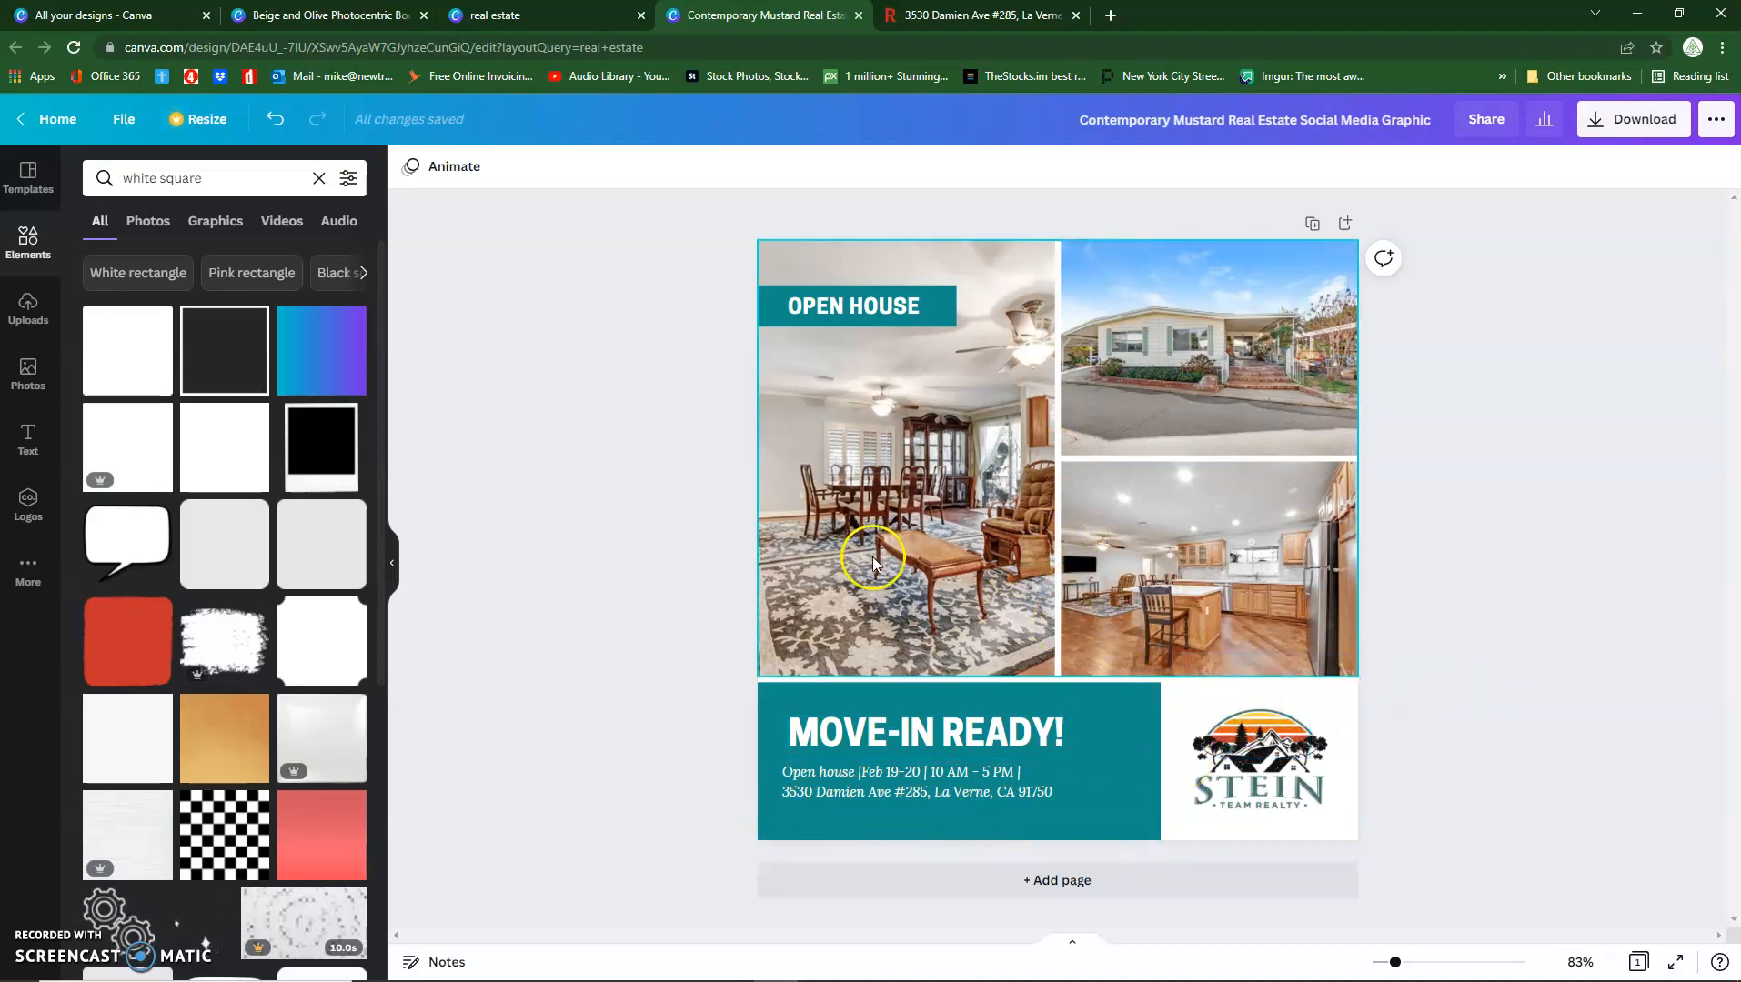
Step: Download the finished graphic as a PNG file
click(1646, 119)
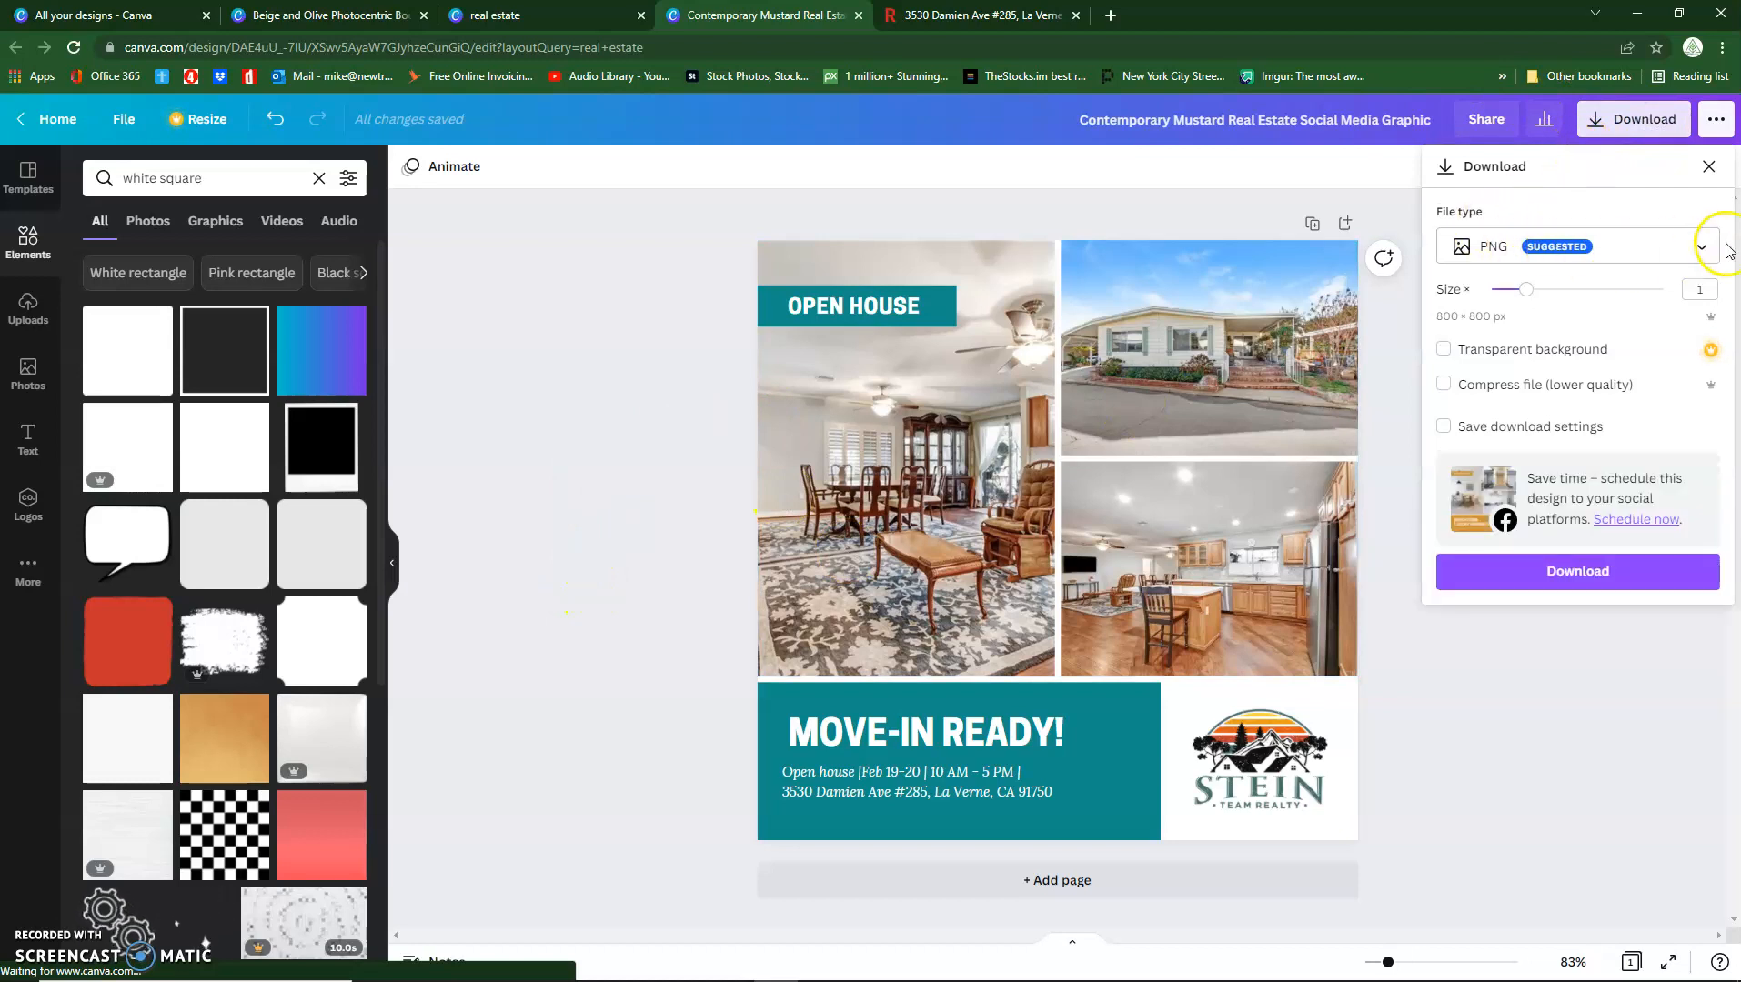
click(1698, 251)
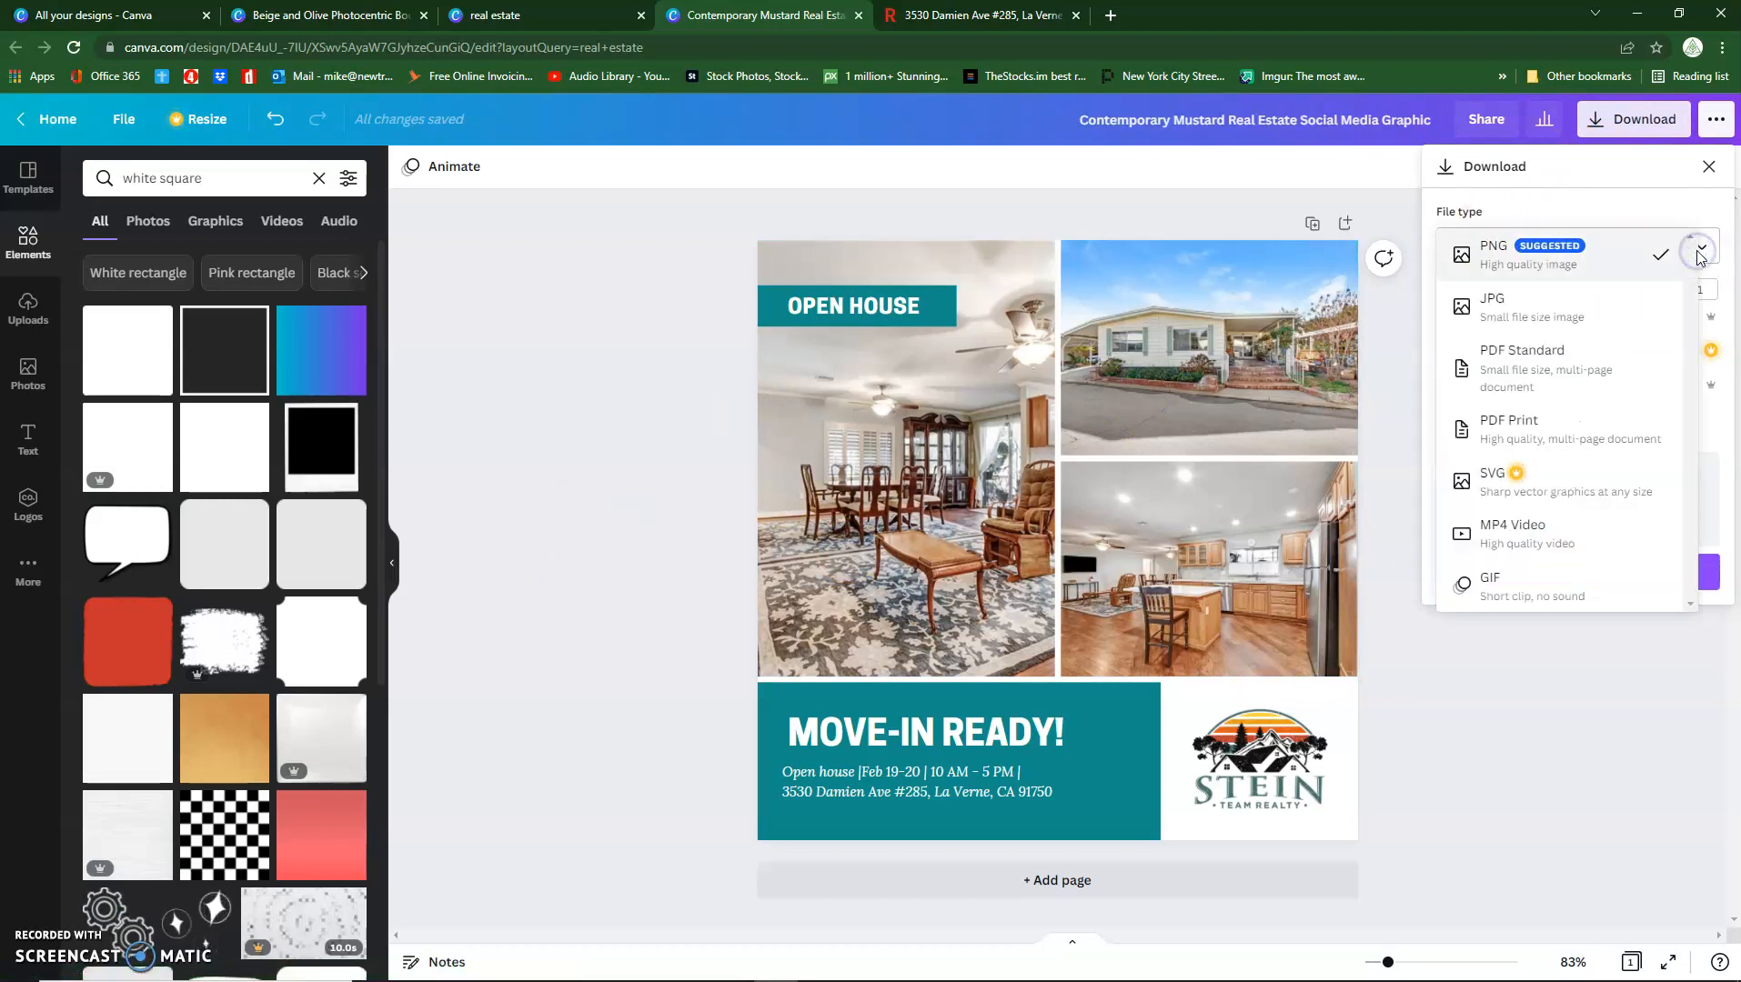
click(1513, 314)
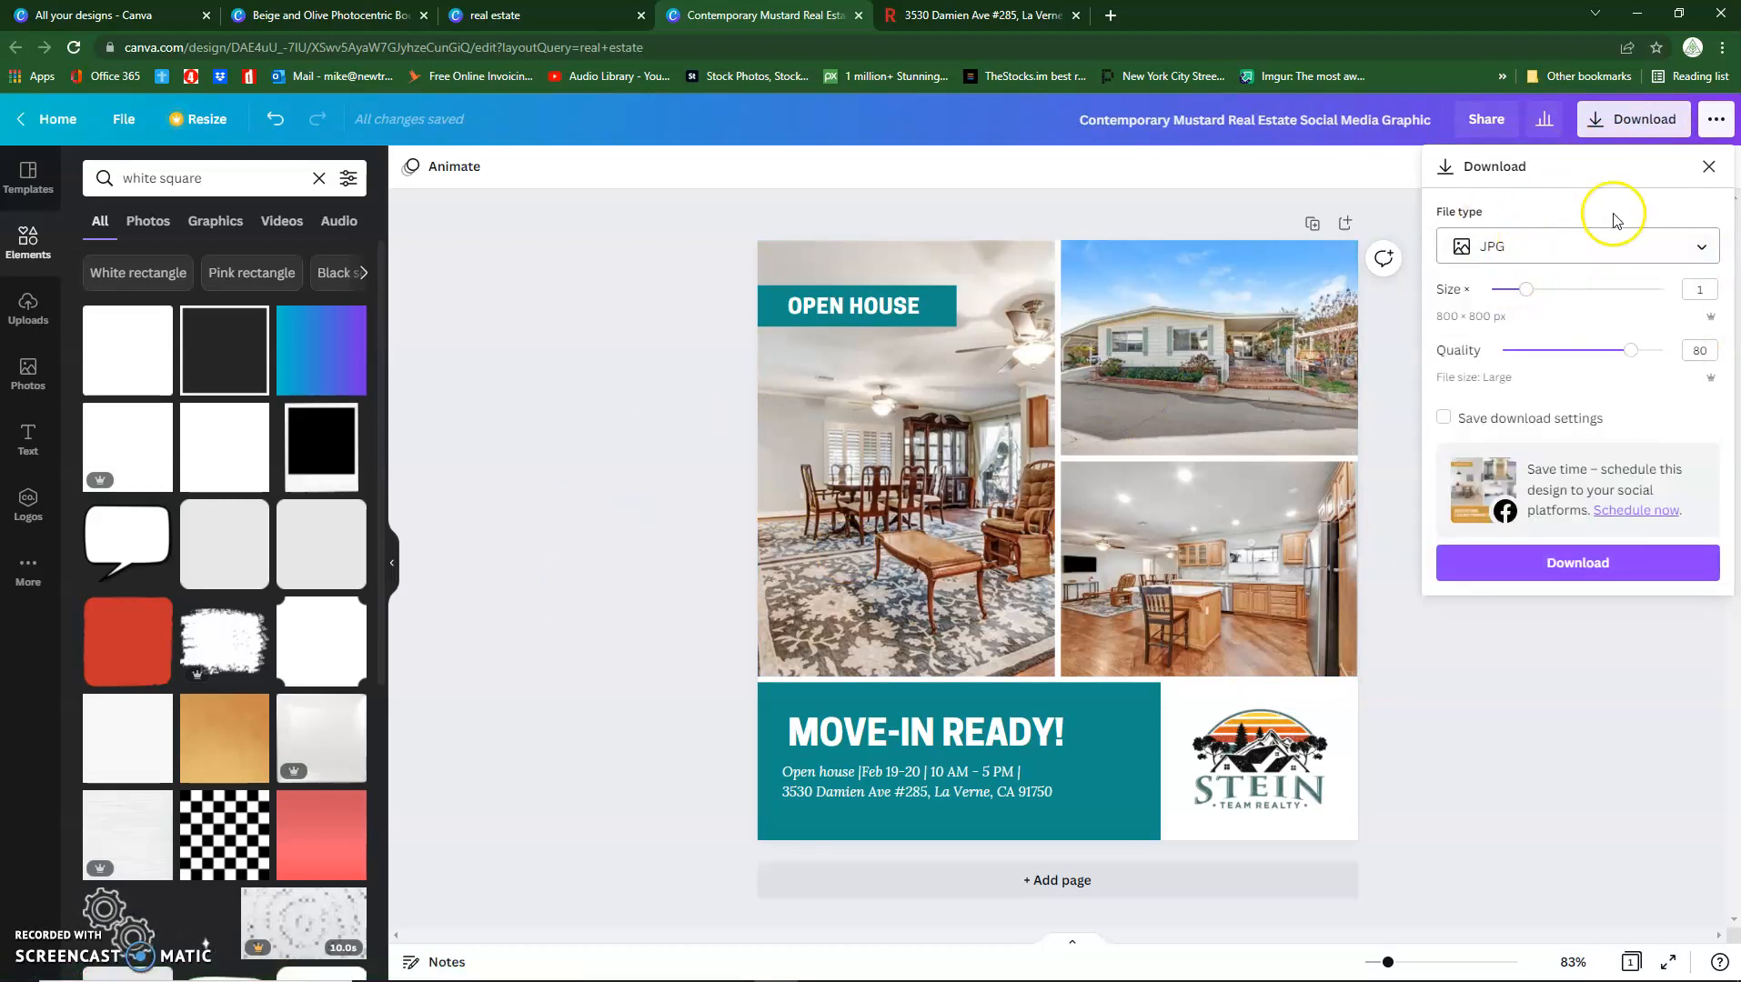
click(1698, 248)
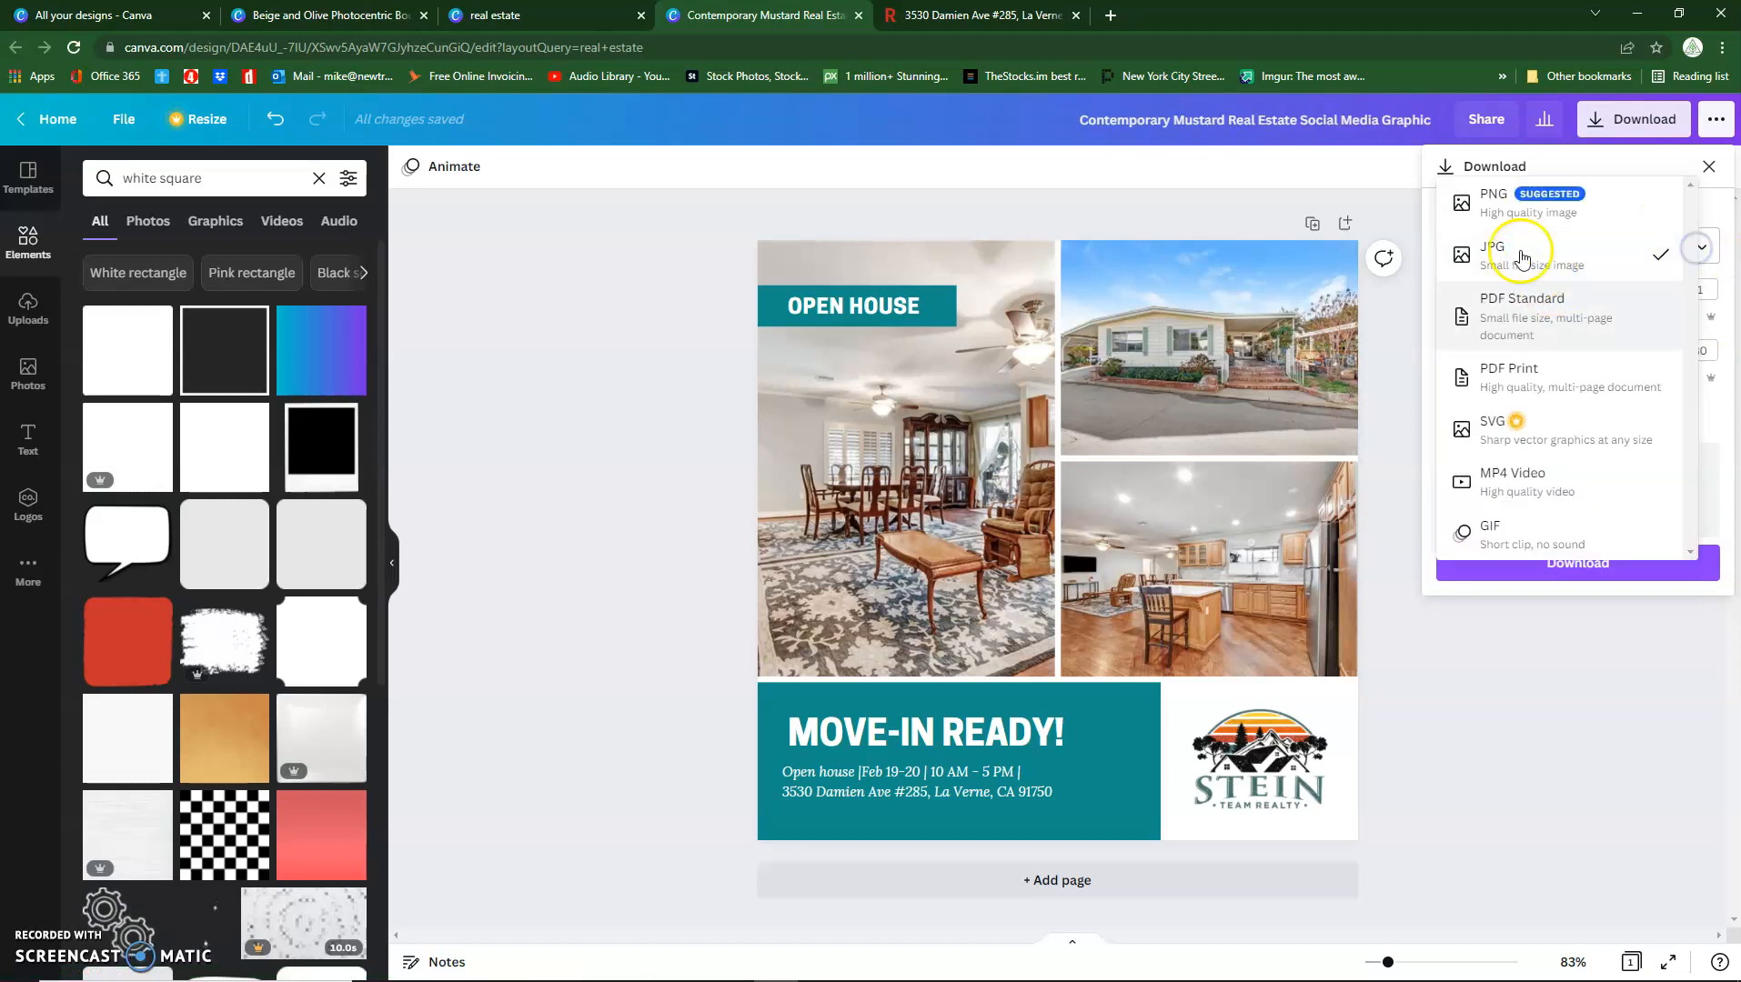
click(1517, 205)
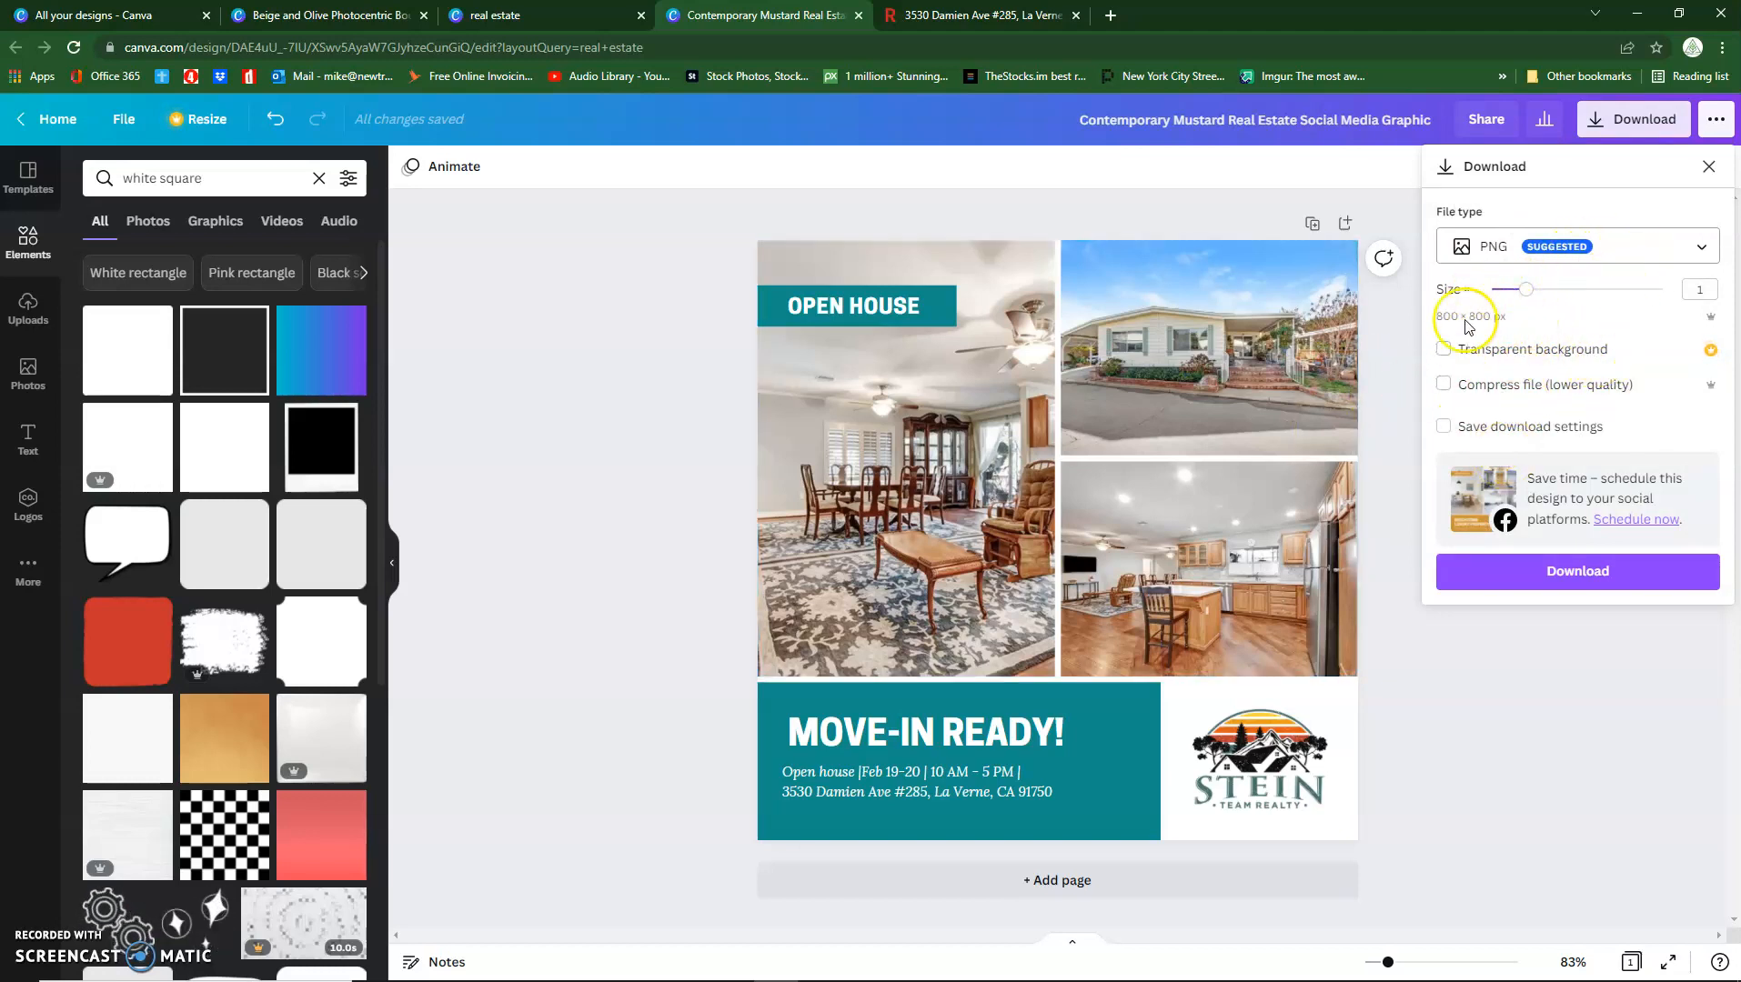
click(1585, 571)
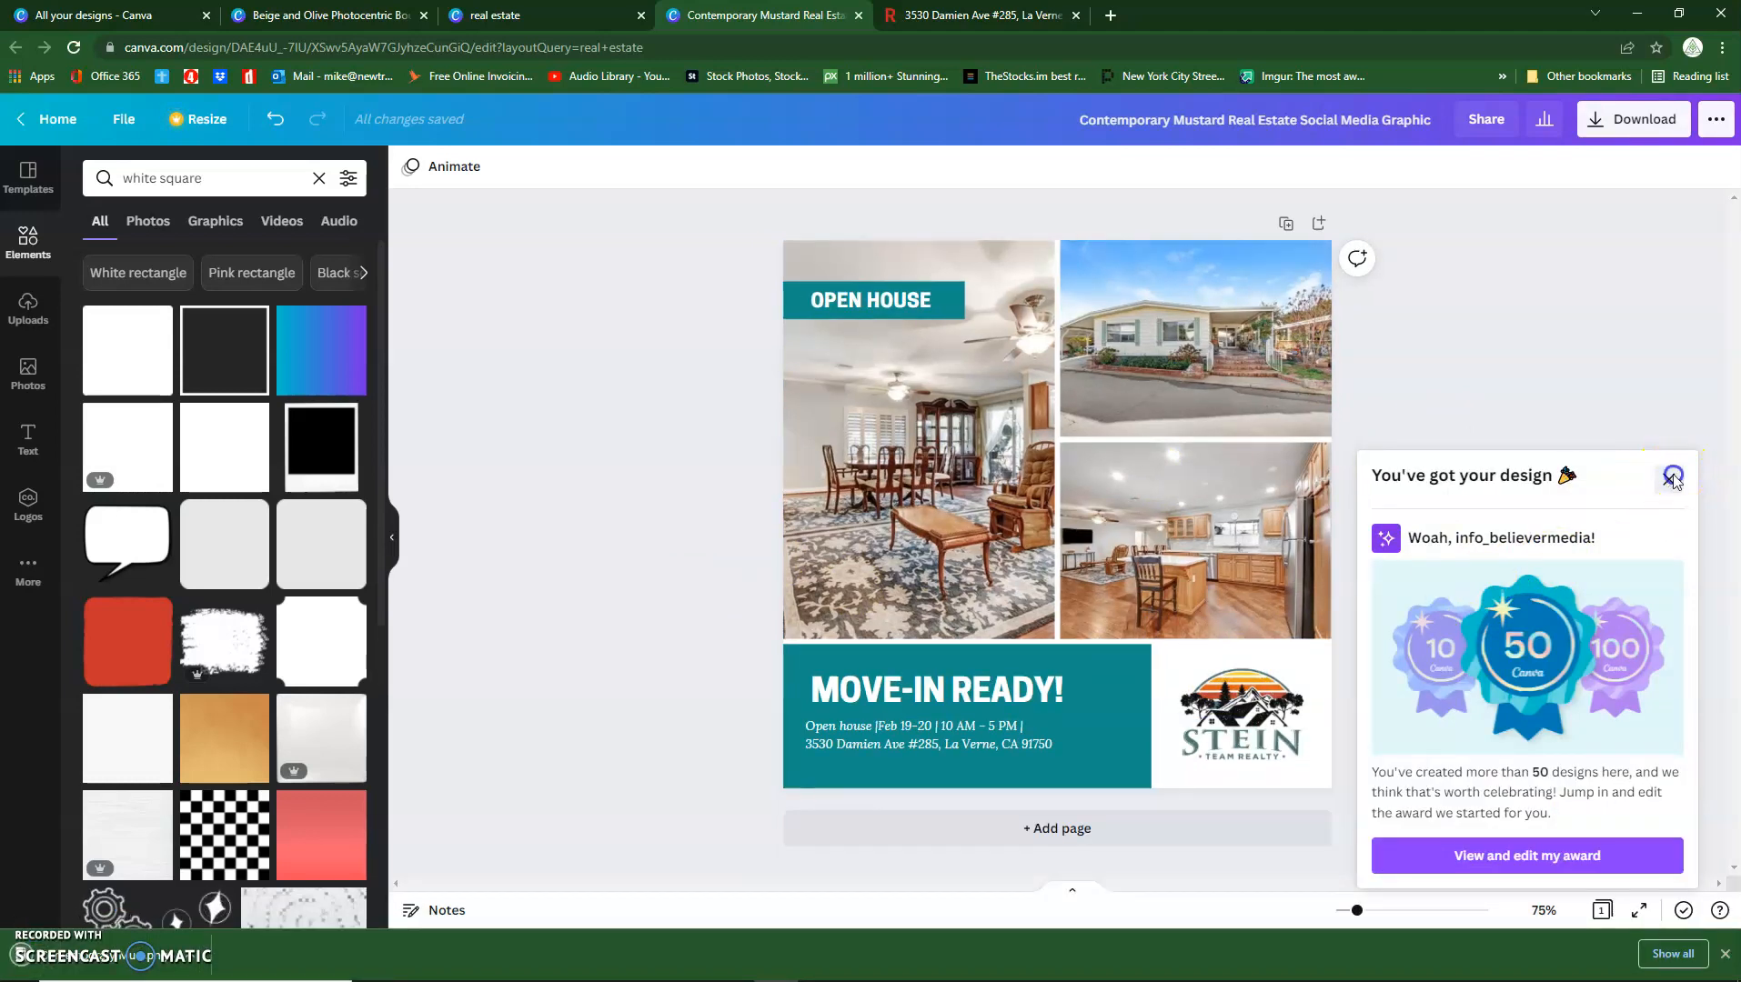
Step: Dismiss the design award message, and open the downloaded PNG in Photos to check the graphic before closing it
click(1669, 480)
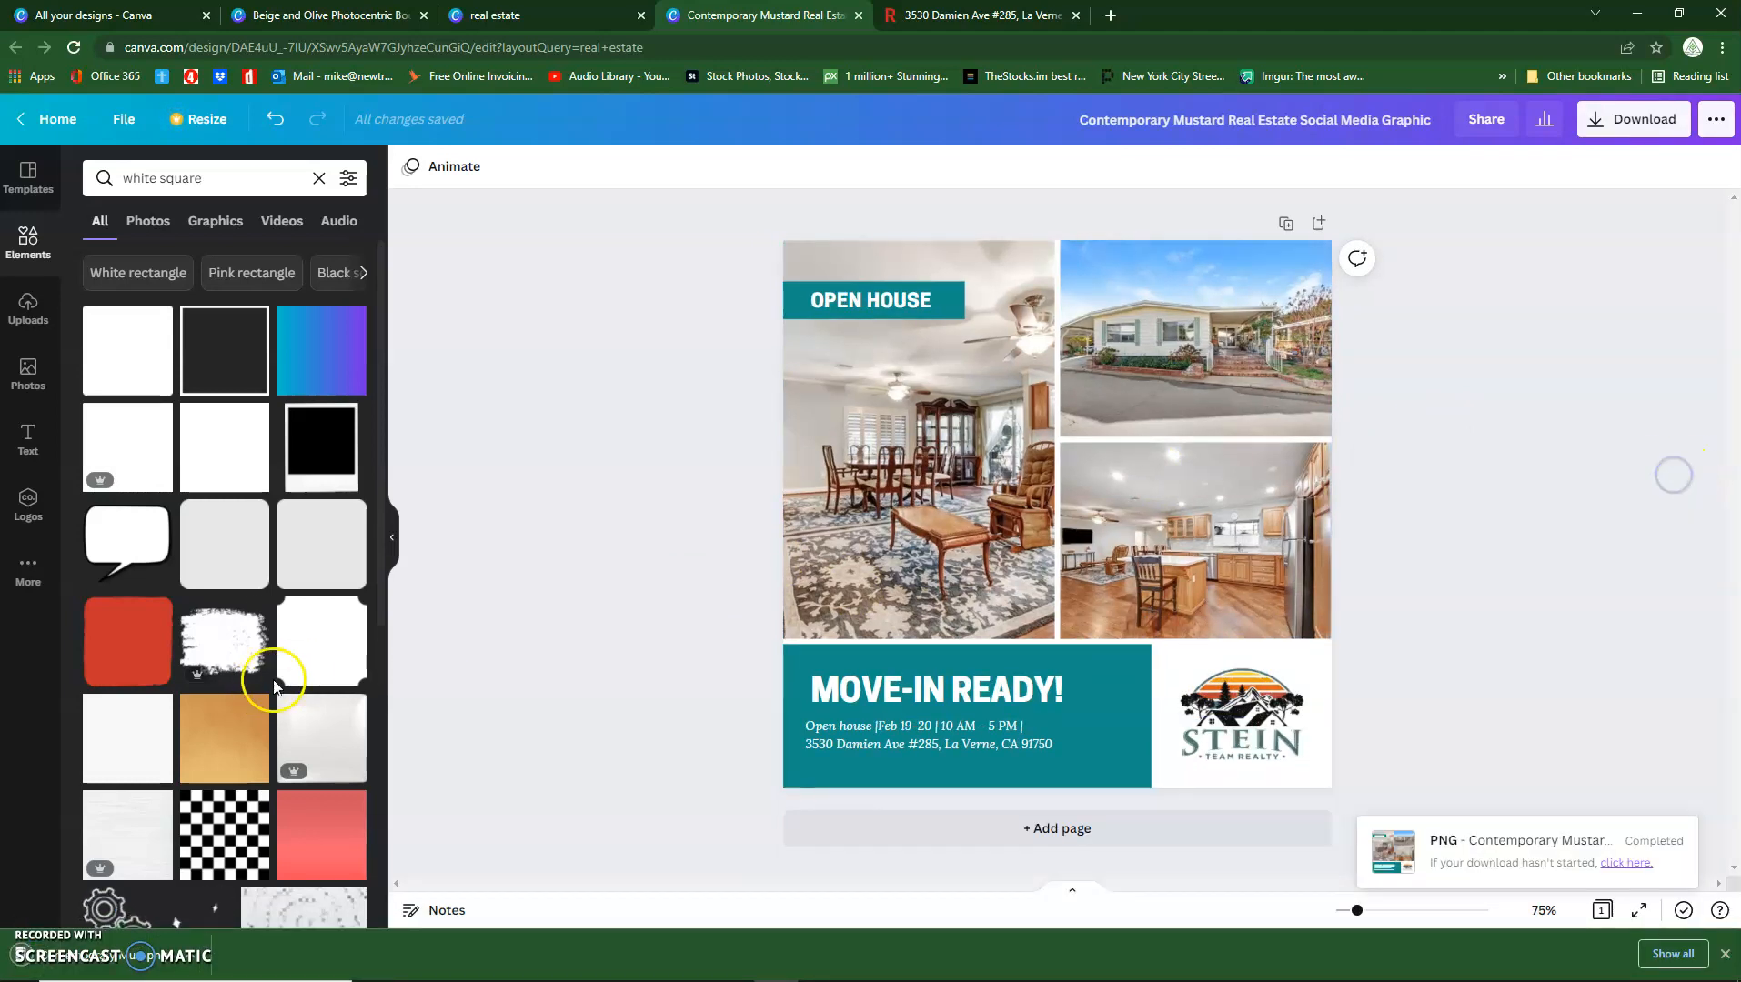
click(155, 967)
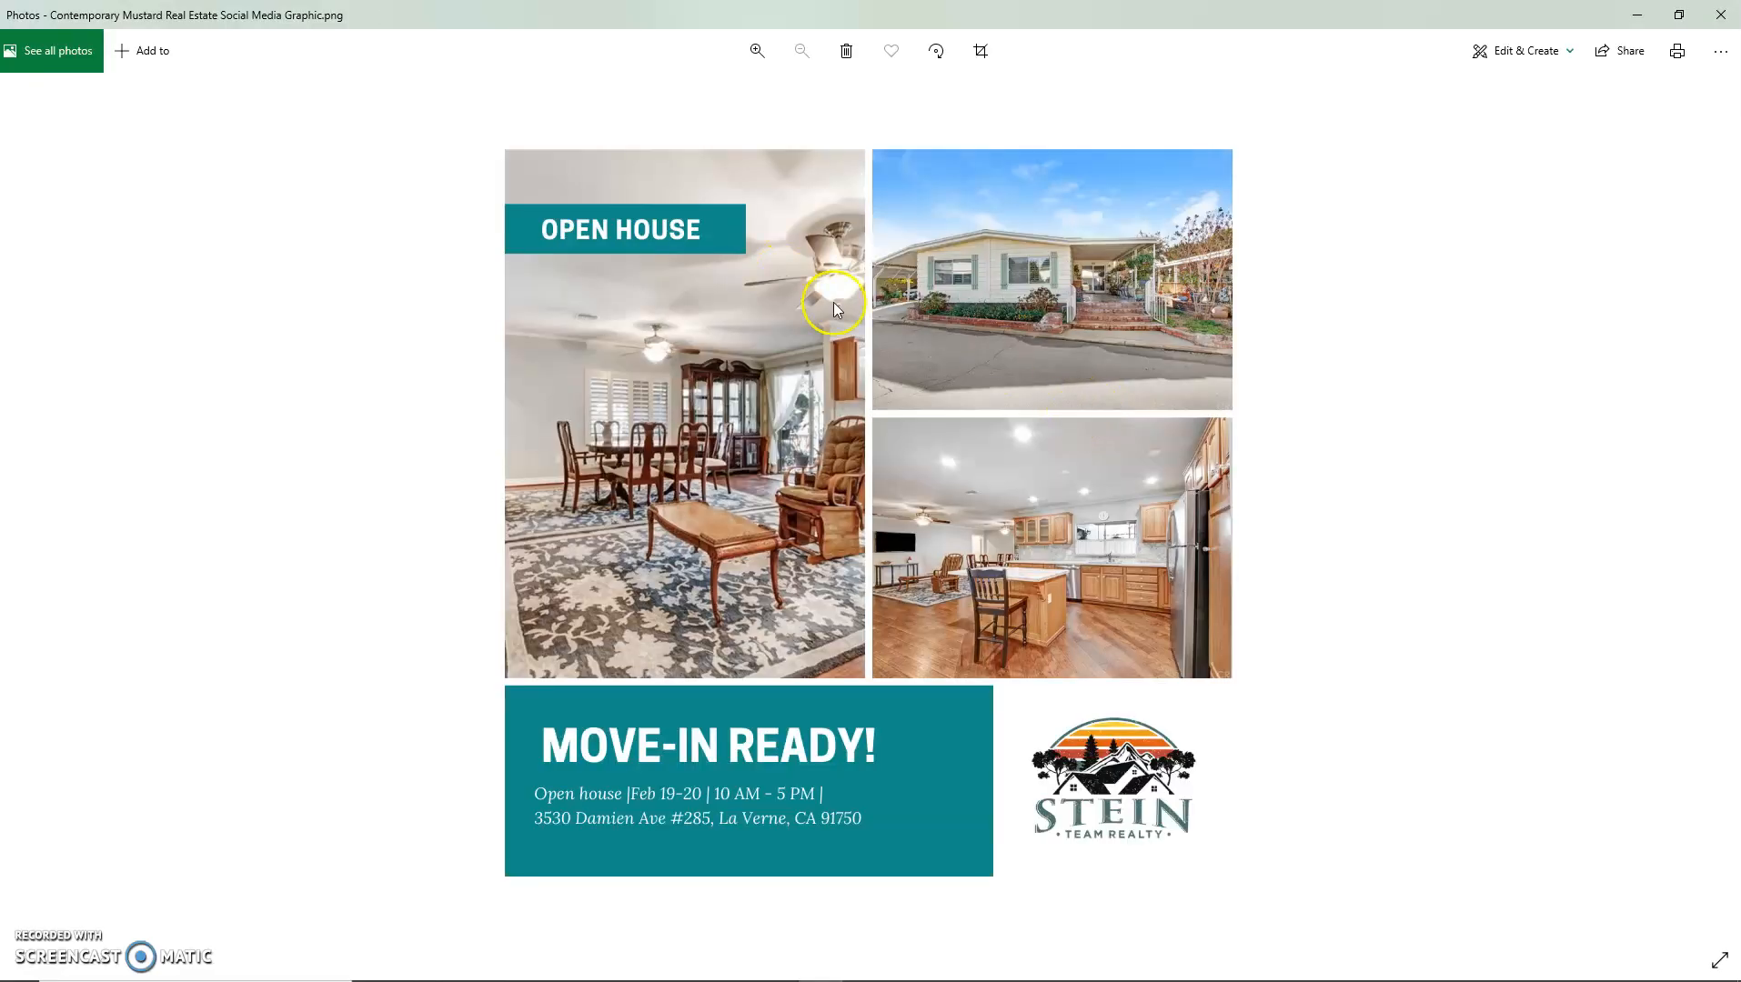
click(1720, 15)
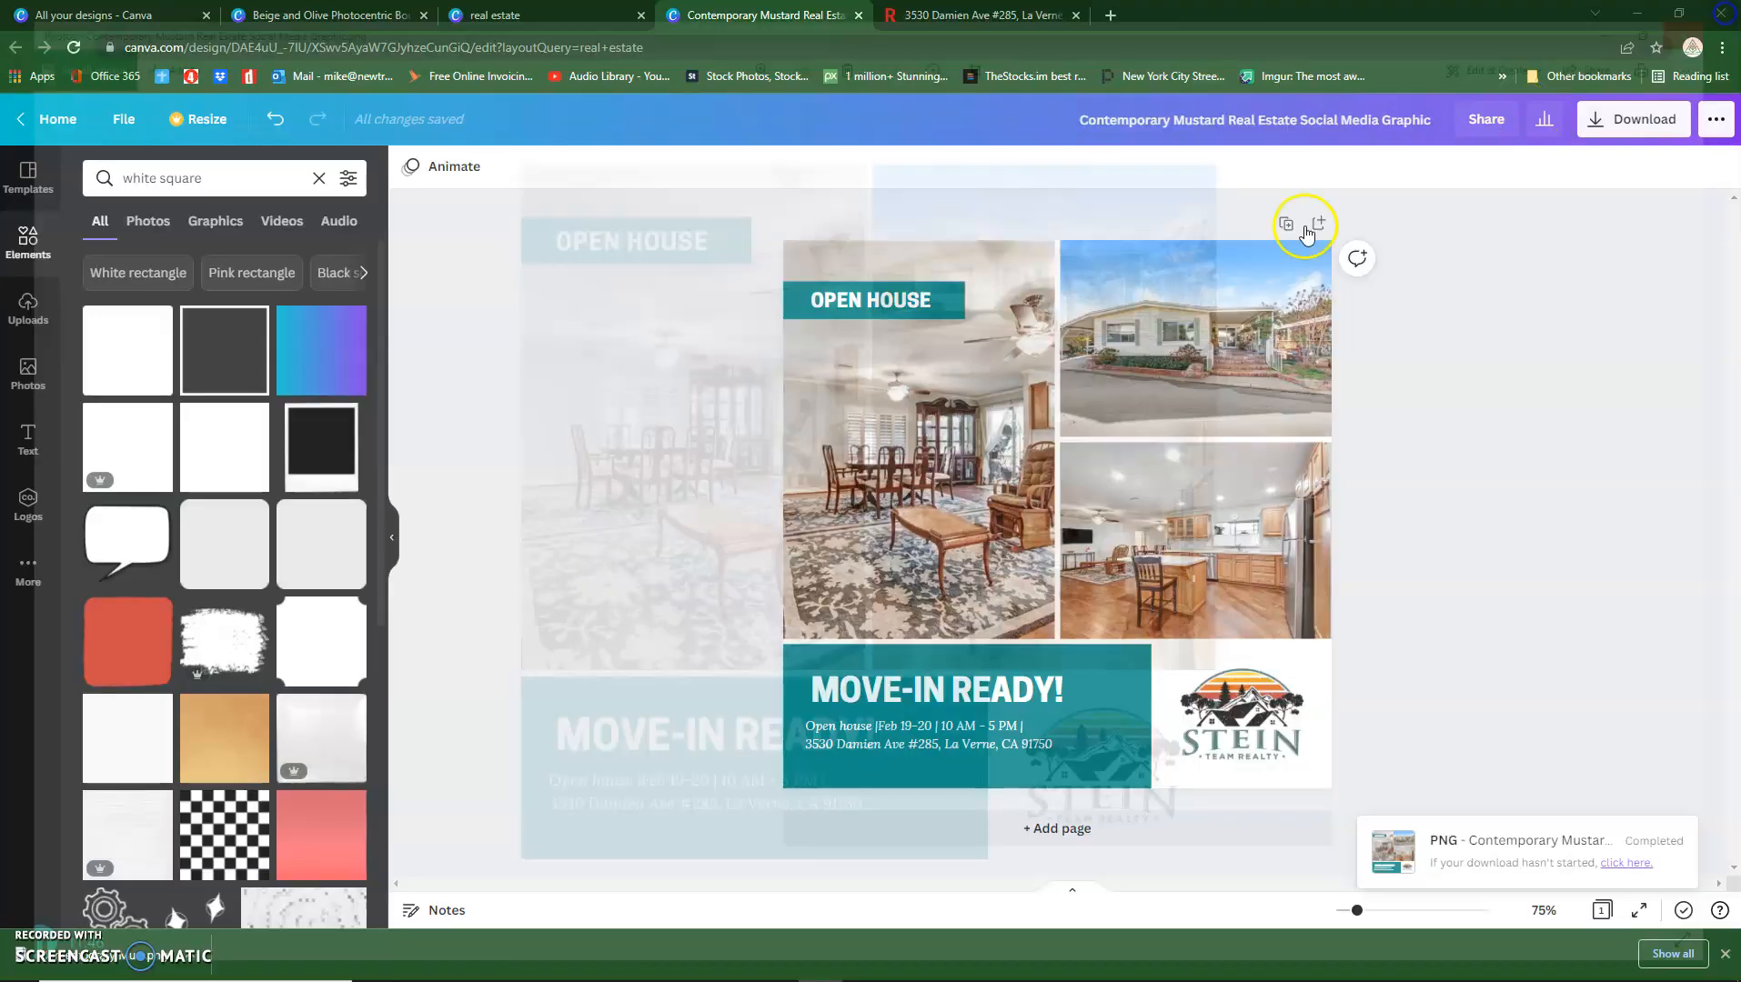